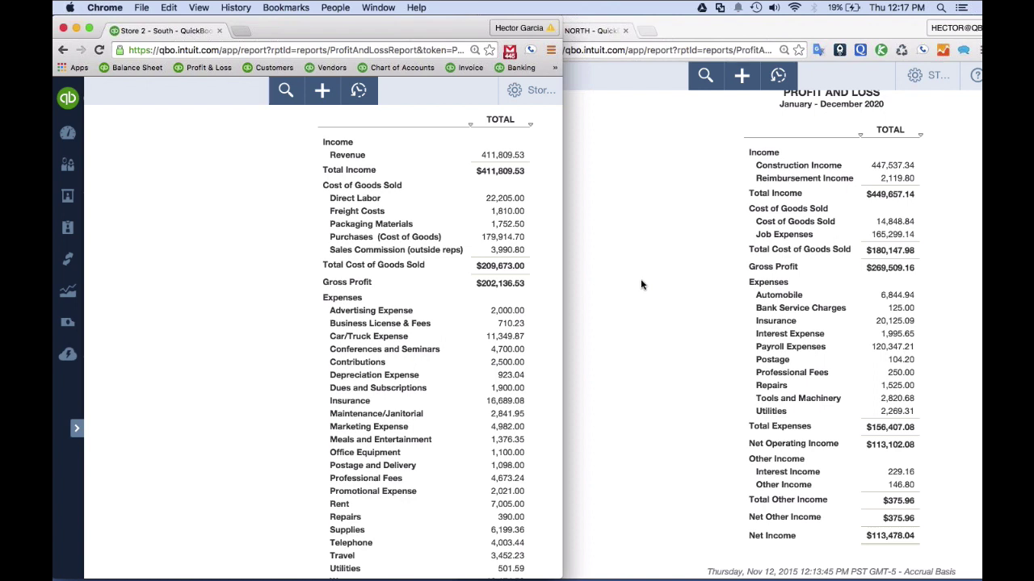
# - Run the Account List report in the STORE 1 - NORTH company and export it as Excel (XLS)
pyautogui.click(640, 284)
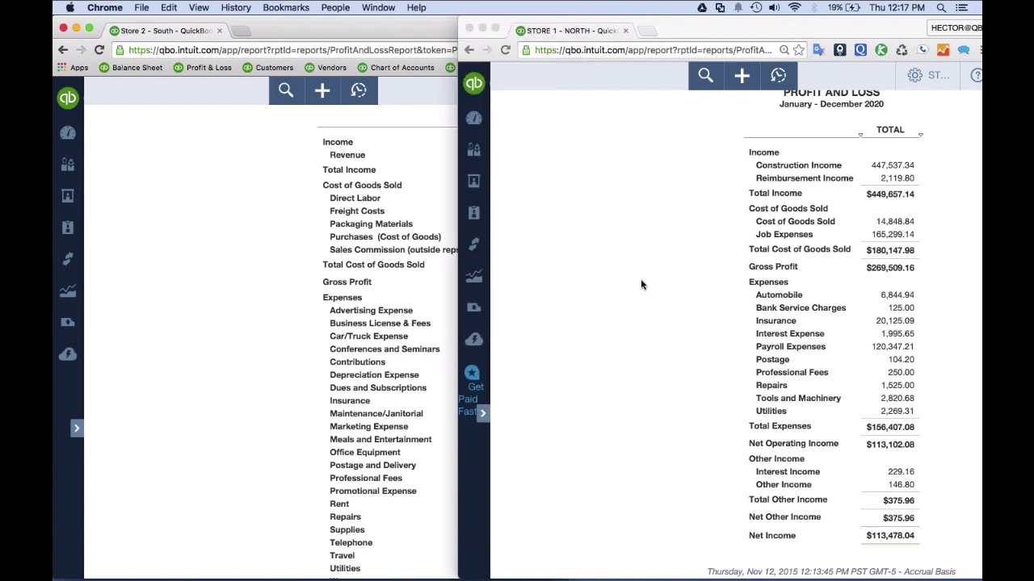
pyautogui.scroll(2, 587, 318)
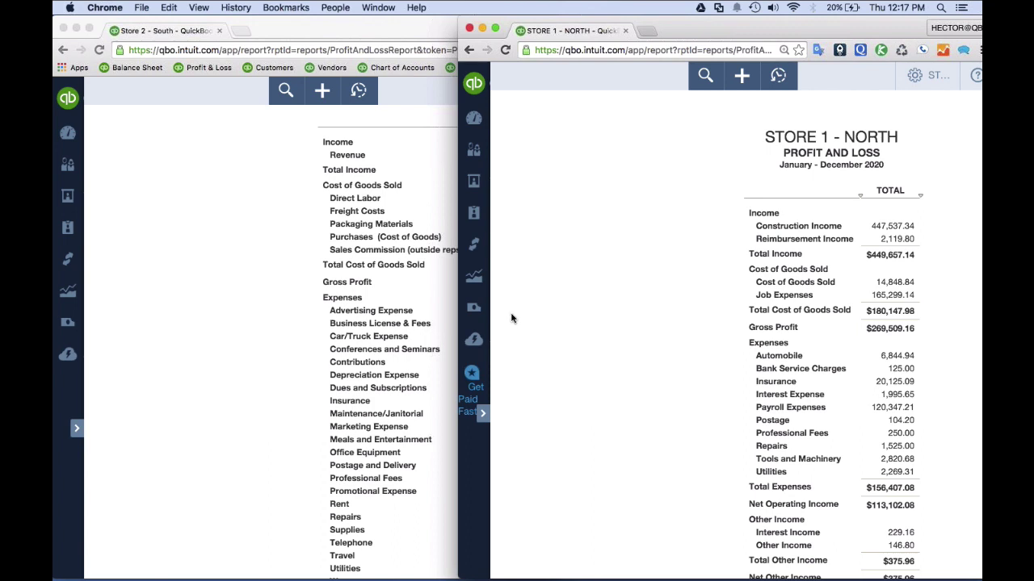
pyautogui.click(474, 278)
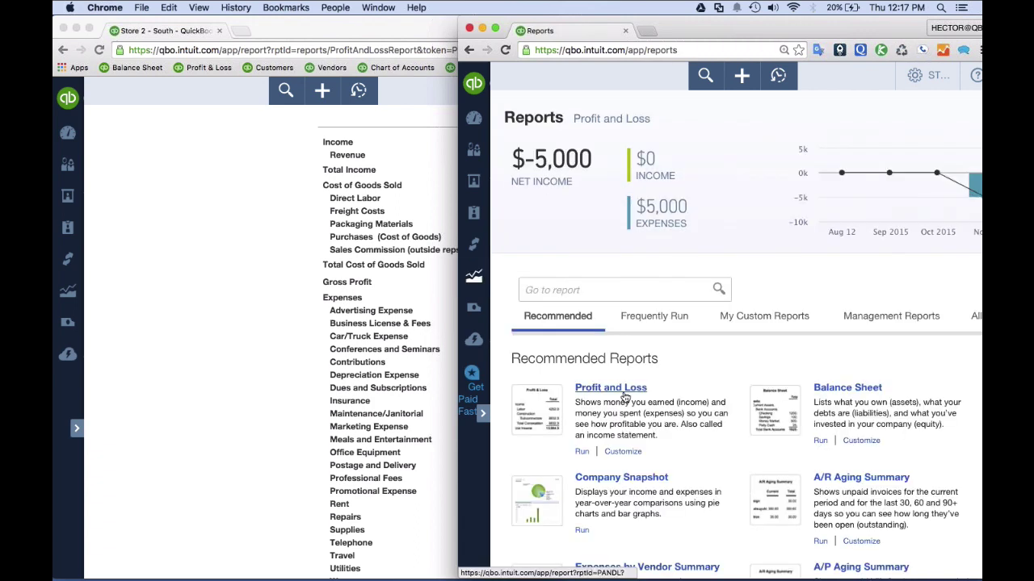
pyautogui.click(941, 335)
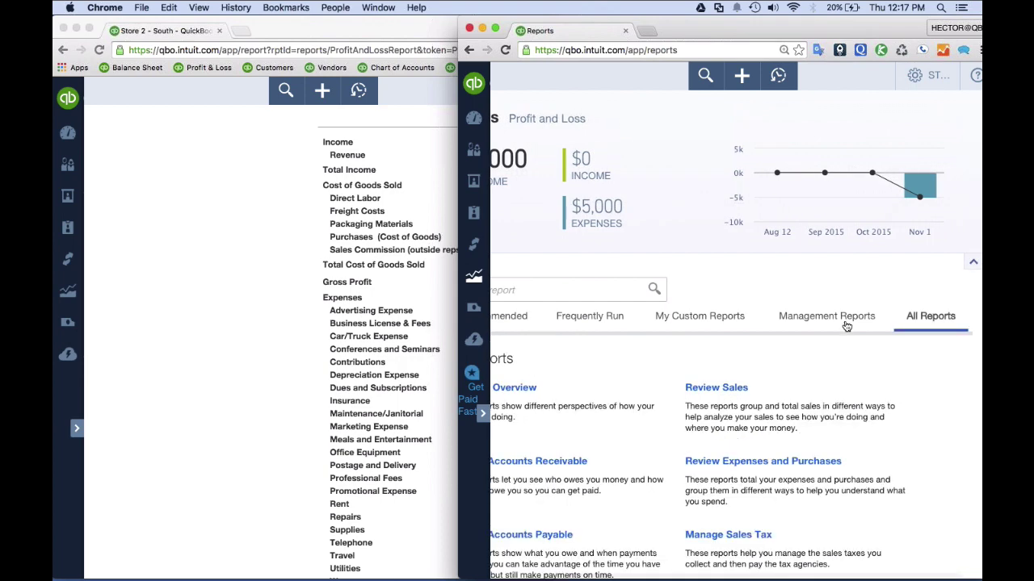
pyautogui.click(547, 289)
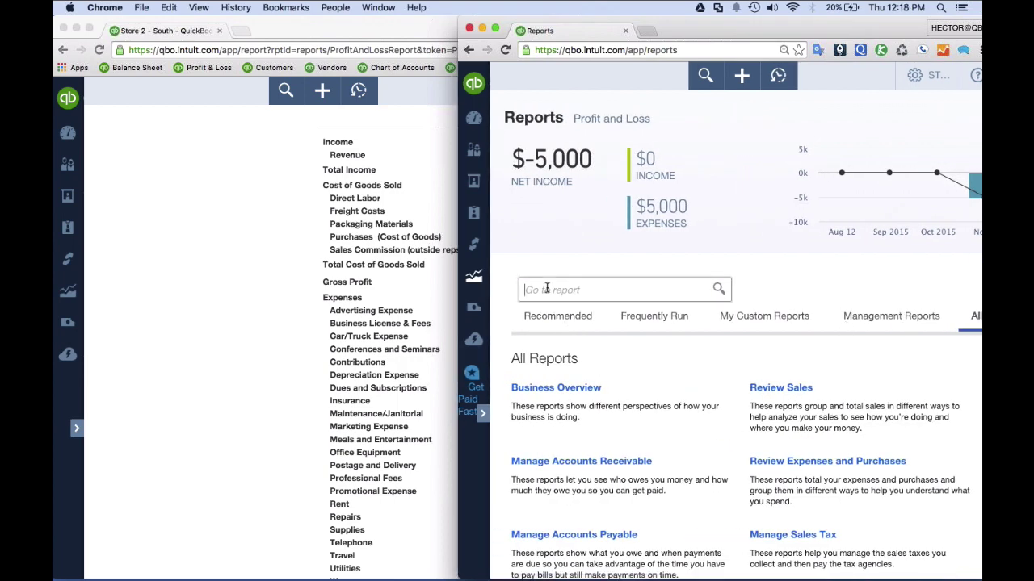
pyautogui.write('acc')
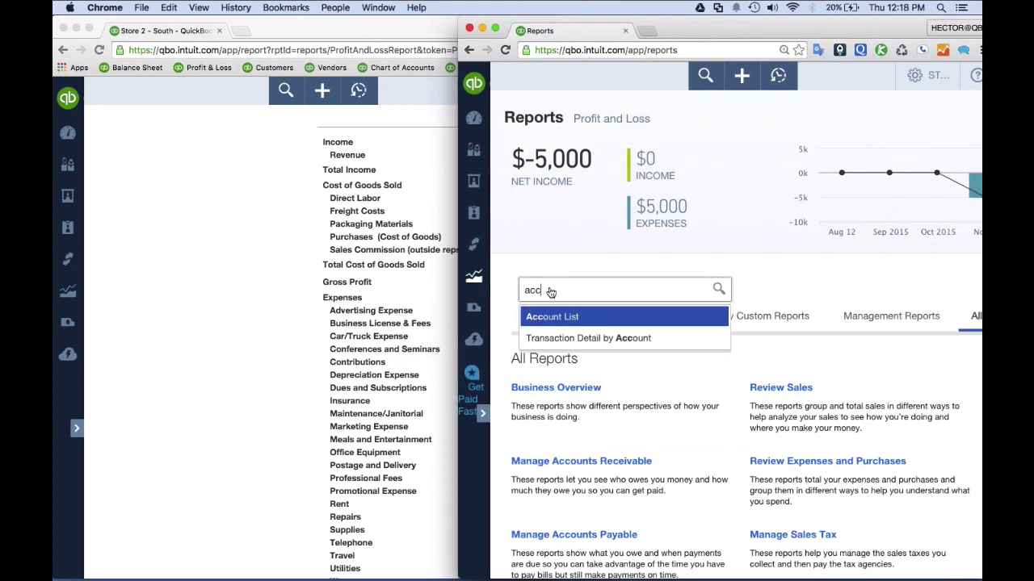
pyautogui.click(574, 321)
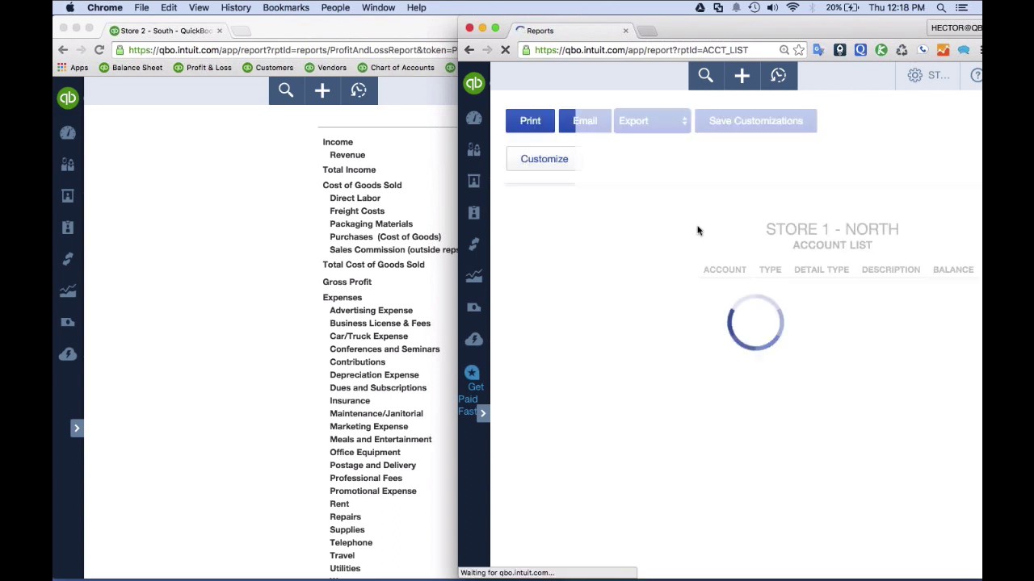
pyautogui.click(659, 121)
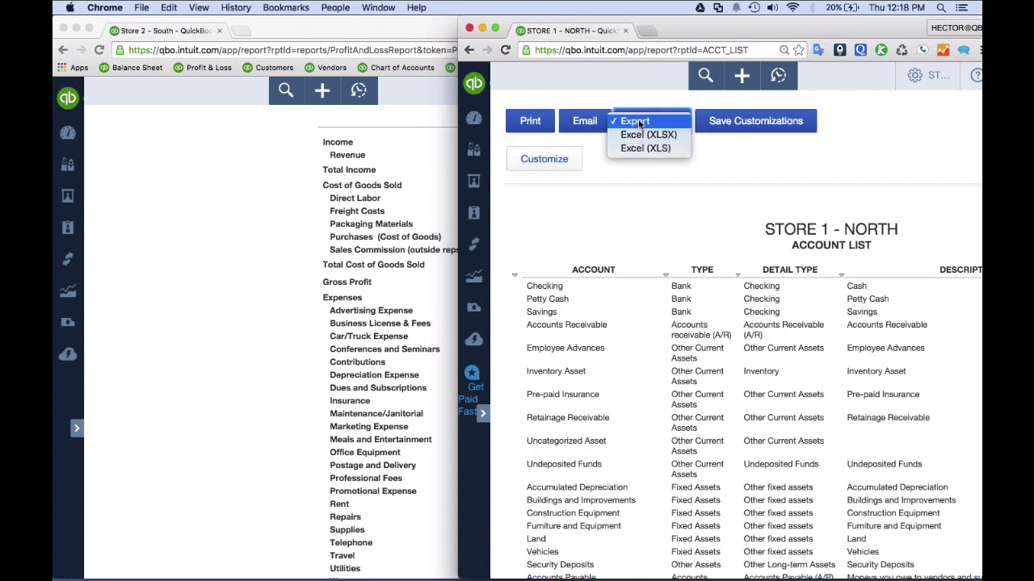
pyautogui.click(641, 149)
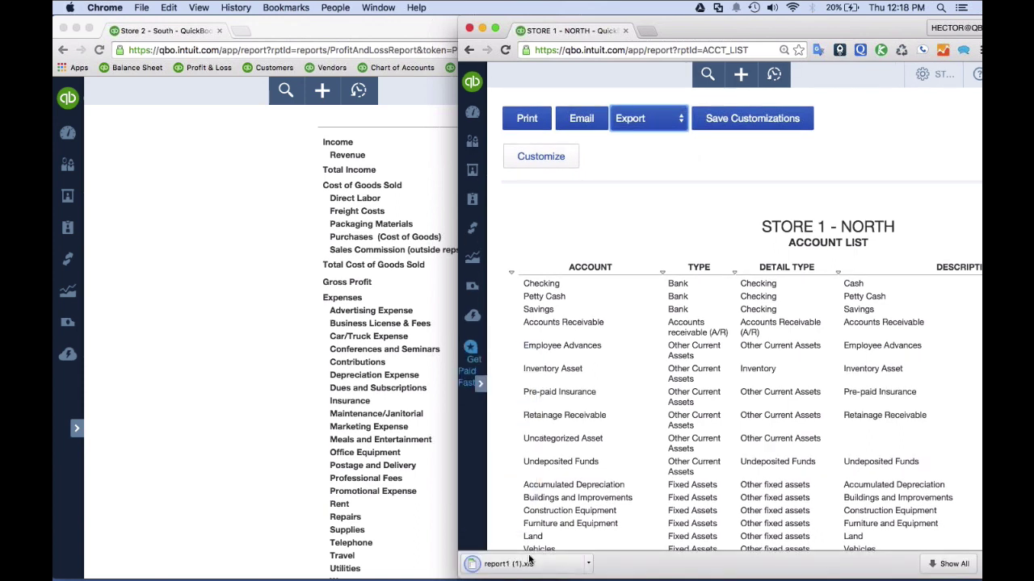
# - Start a Chart of Accounts import in the Store 2 - South company
pyautogui.click(171, 200)
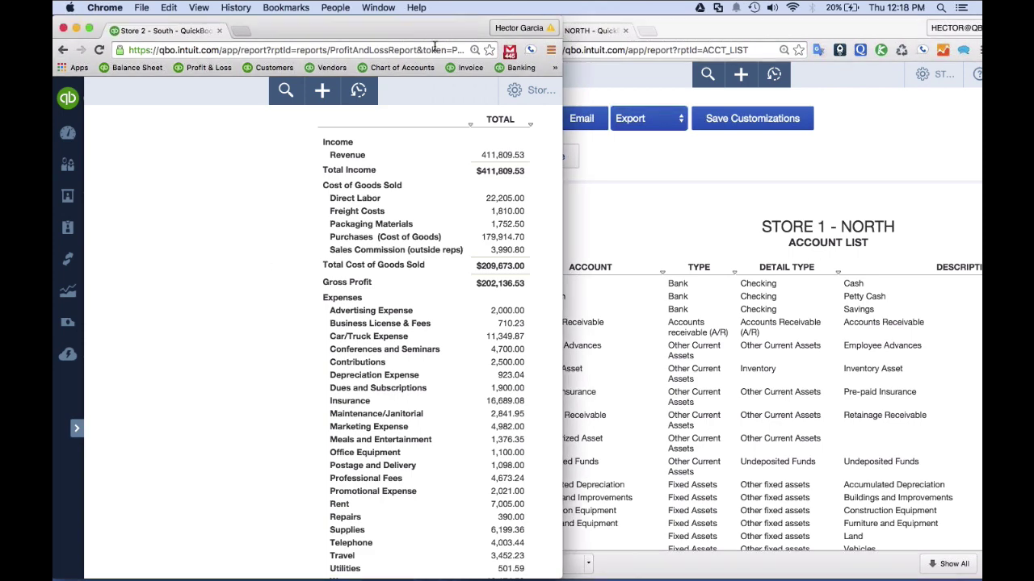
pyautogui.click(515, 90)
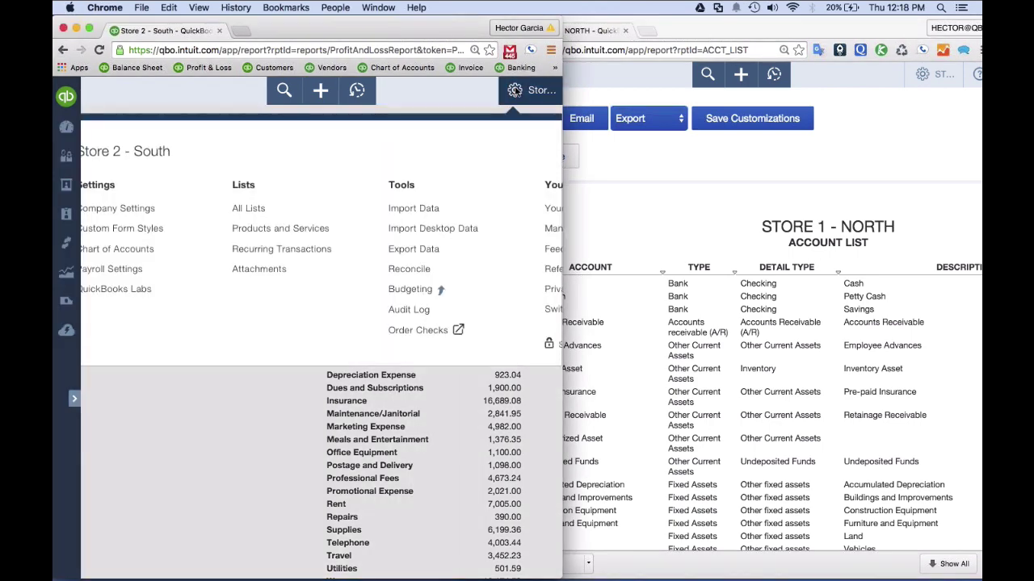
pyautogui.click(421, 210)
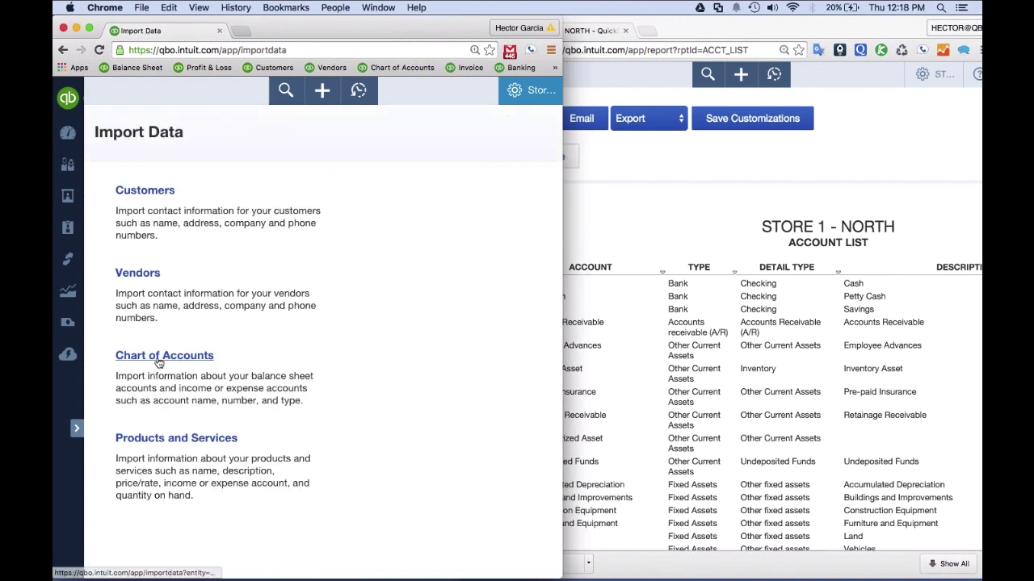
pyautogui.click(159, 358)
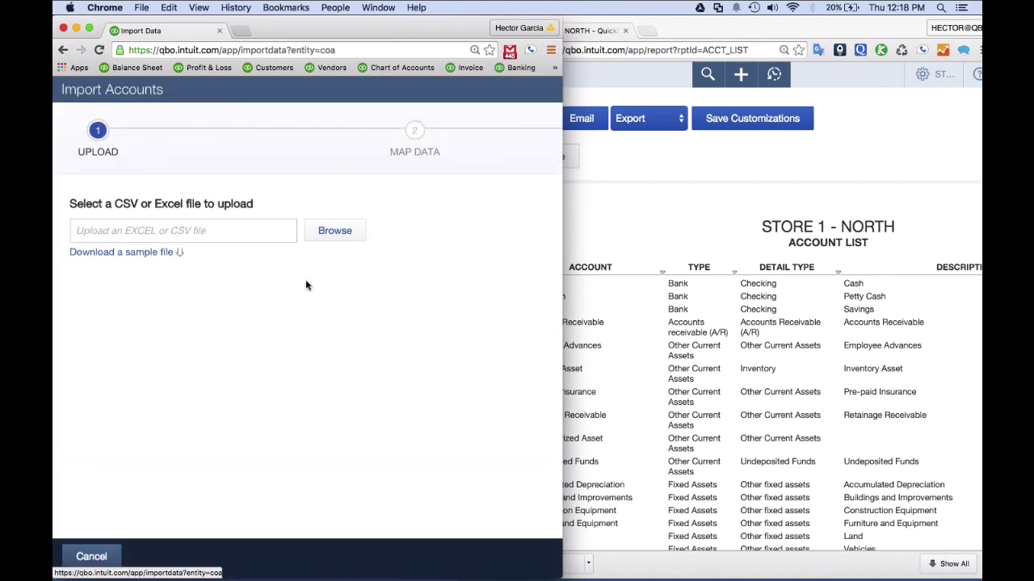
# - Upload report1 (1).xls from the Downloads folder as the accounts import file and proceed to field mapping
pyautogui.click(344, 233)
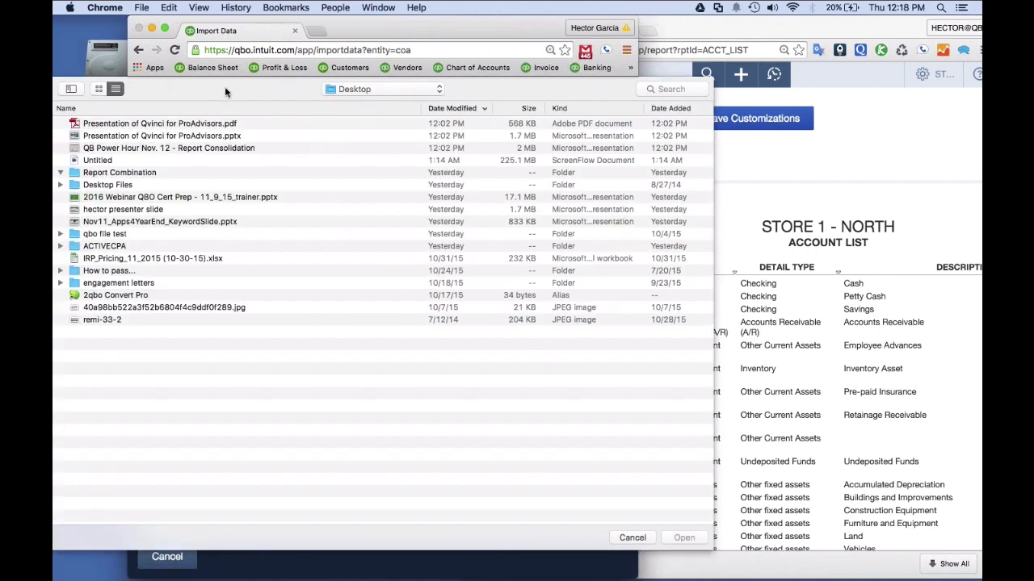
pyautogui.click(71, 89)
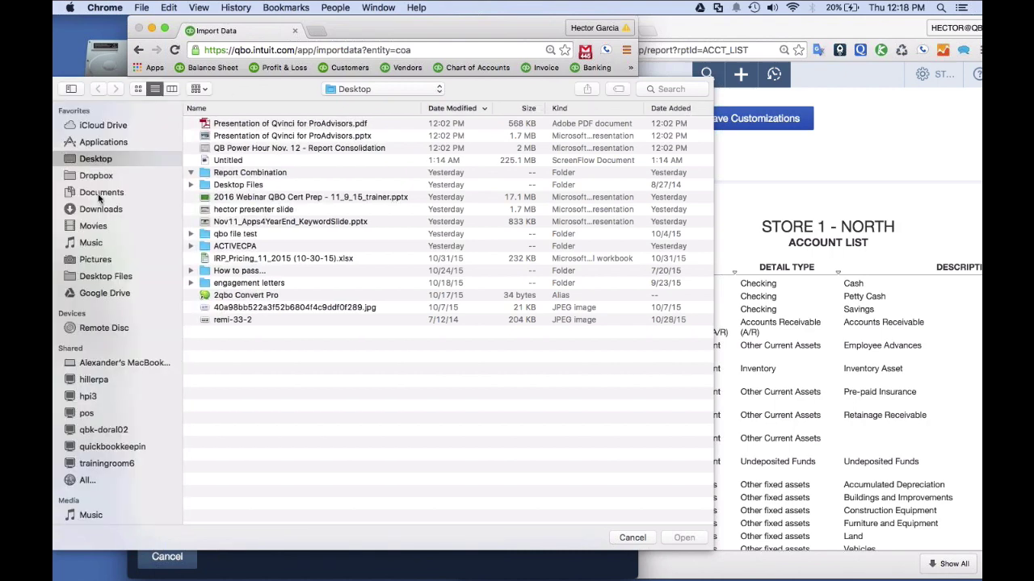
pyautogui.click(101, 194)
pyautogui.click(102, 209)
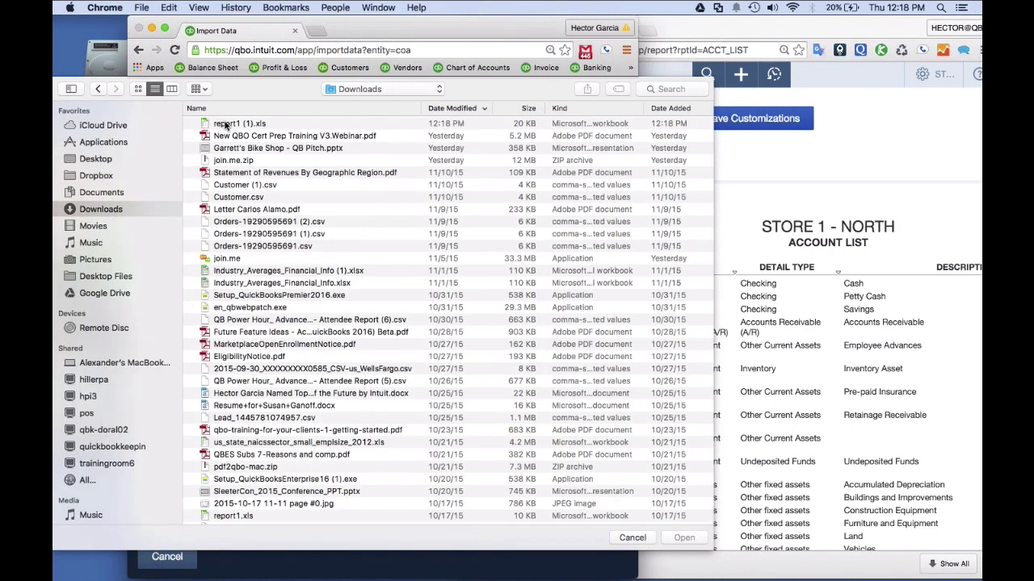
pyautogui.doubleClick(226, 125)
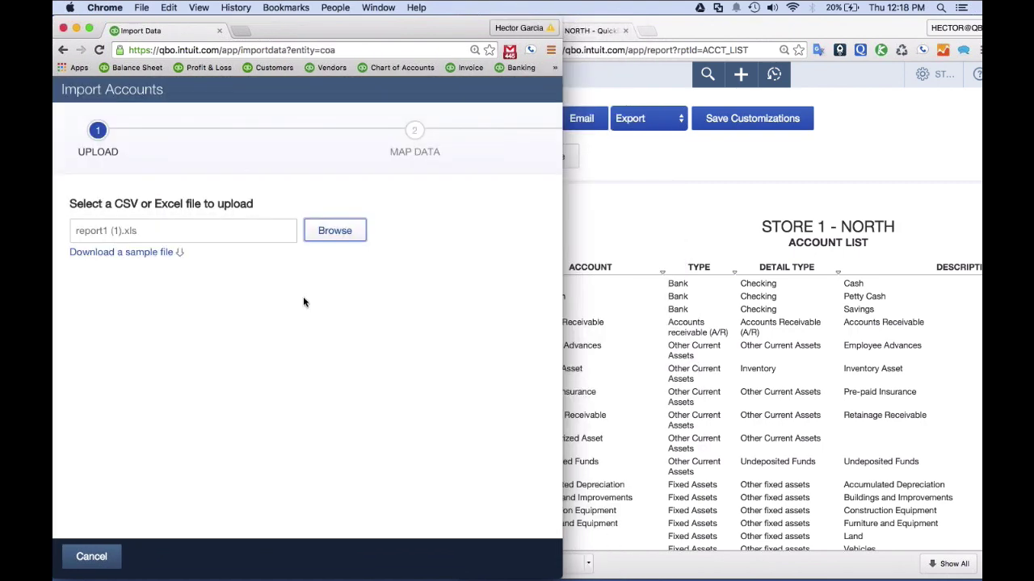
pyautogui.moveTo(562, 266); pyautogui.dragTo(808, 275)
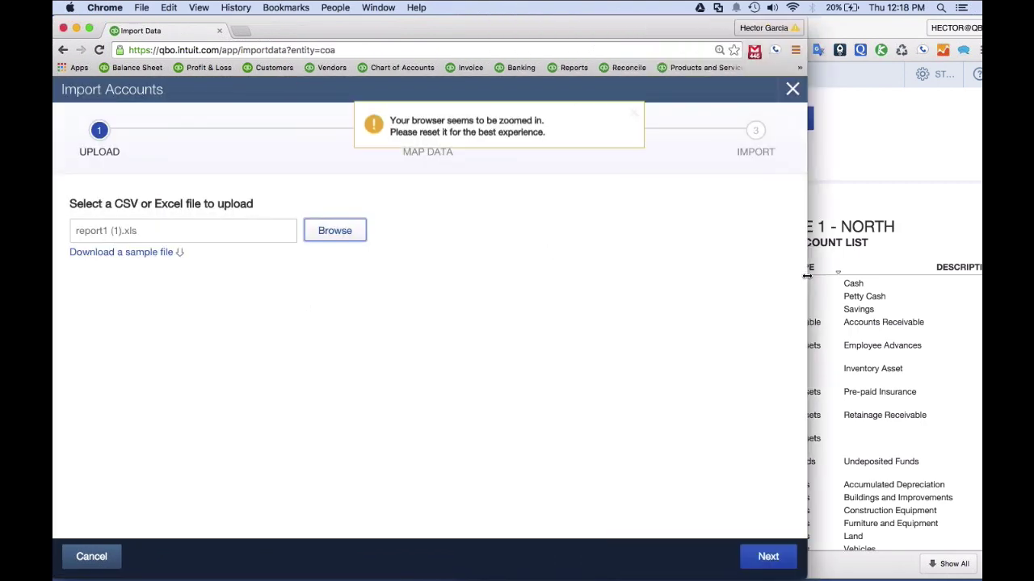
pyautogui.click(768, 555)
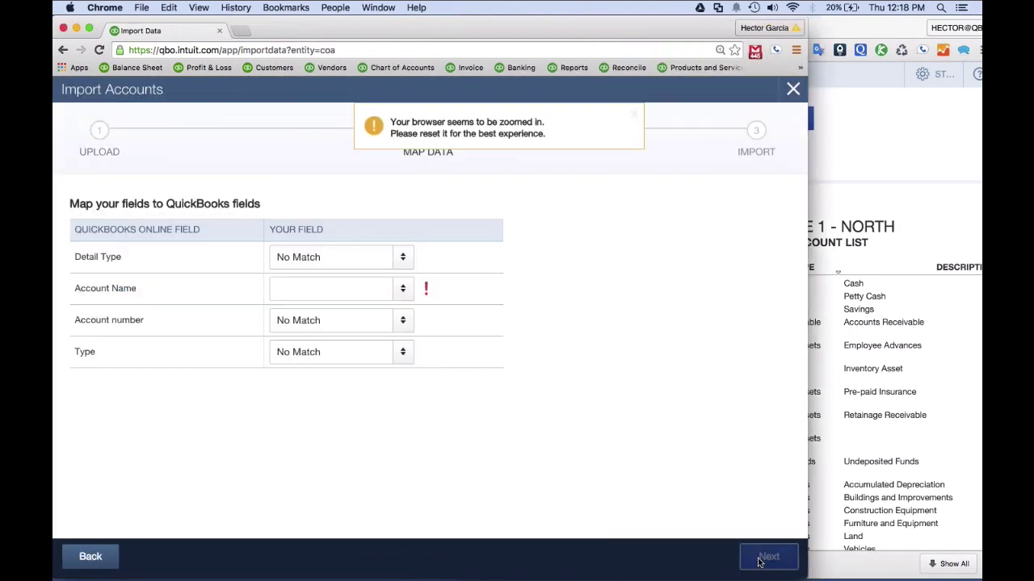
# - Check which columns of the uploaded file can be mapped to Detail Type and Account Name
pyautogui.click(402, 257)
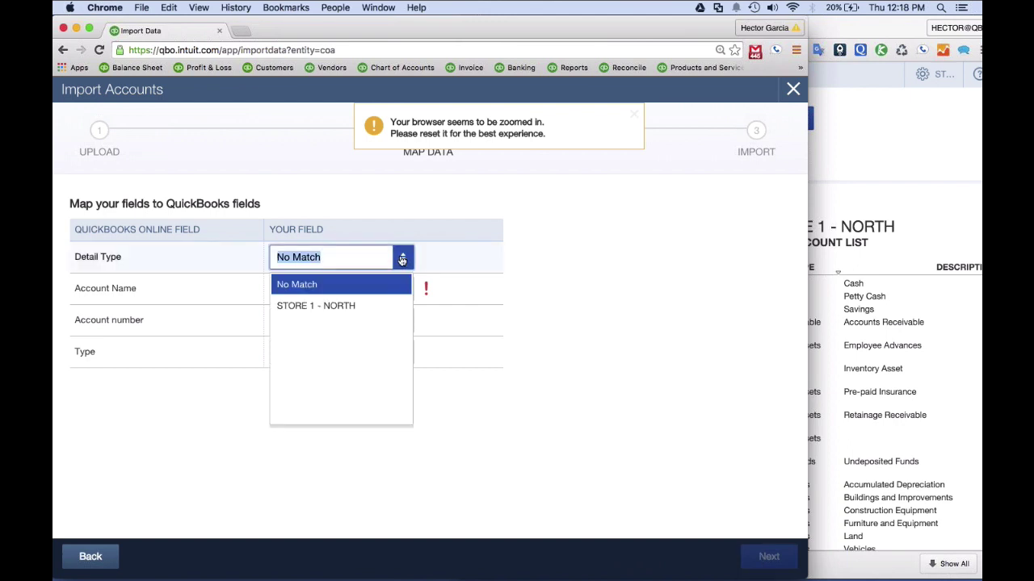
pyautogui.click(193, 274)
pyautogui.click(404, 288)
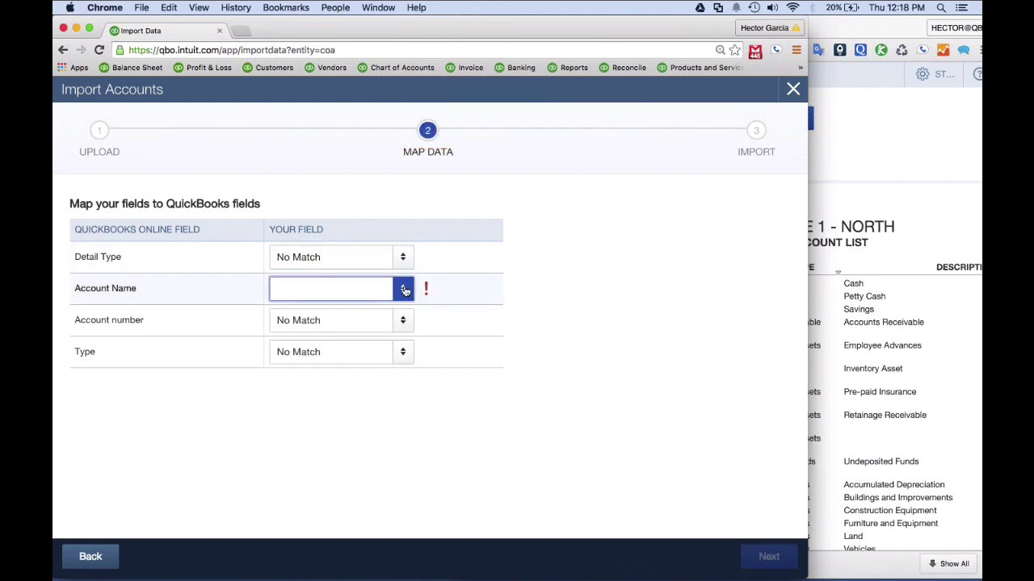
pyautogui.click(500, 315)
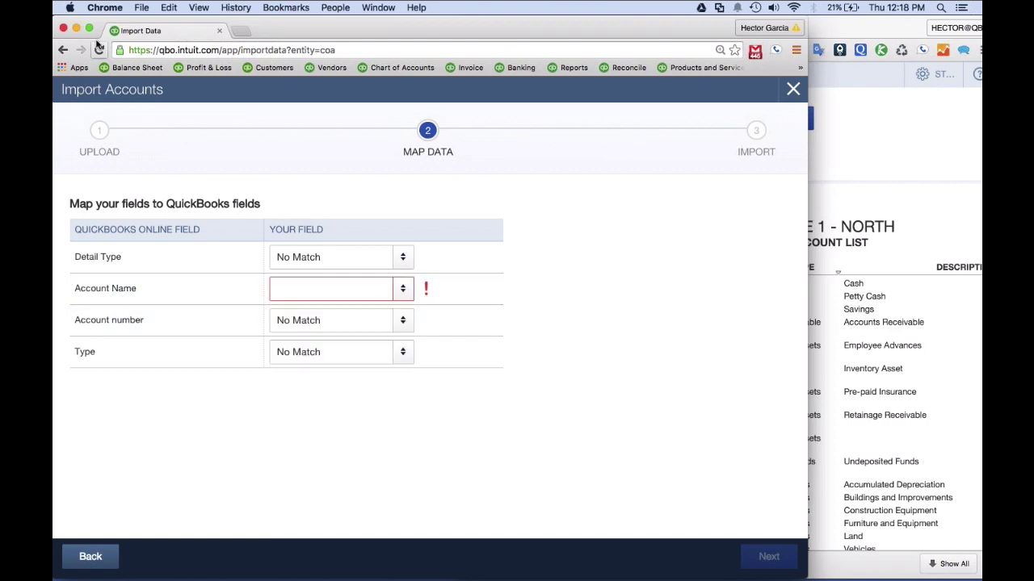
# - Minimize the import window, open report1 (1).xls from the Downloads folder in Excel, and enlarge the workbook window
pyautogui.click(76, 29)
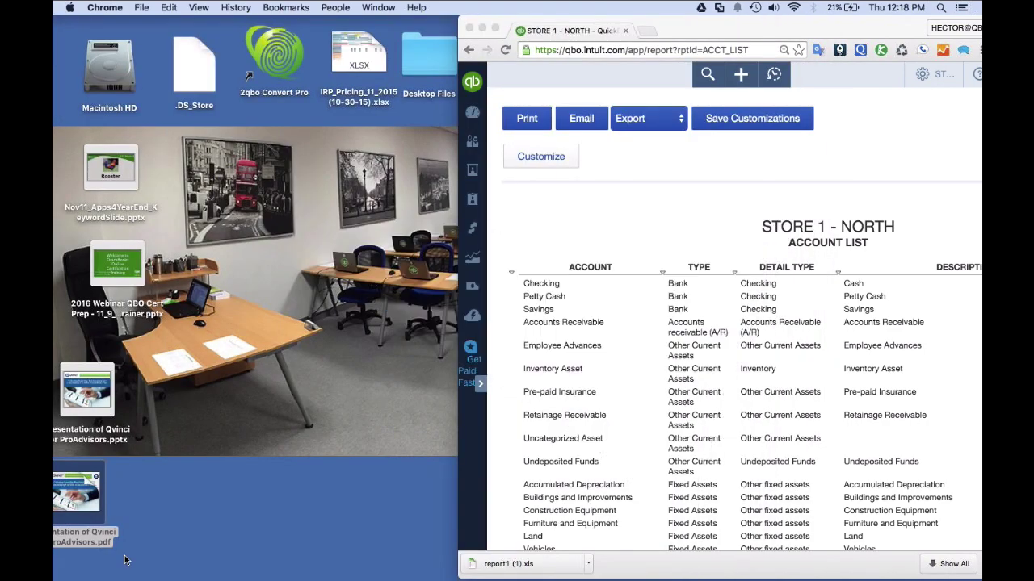
pyautogui.doubleClick(98, 72)
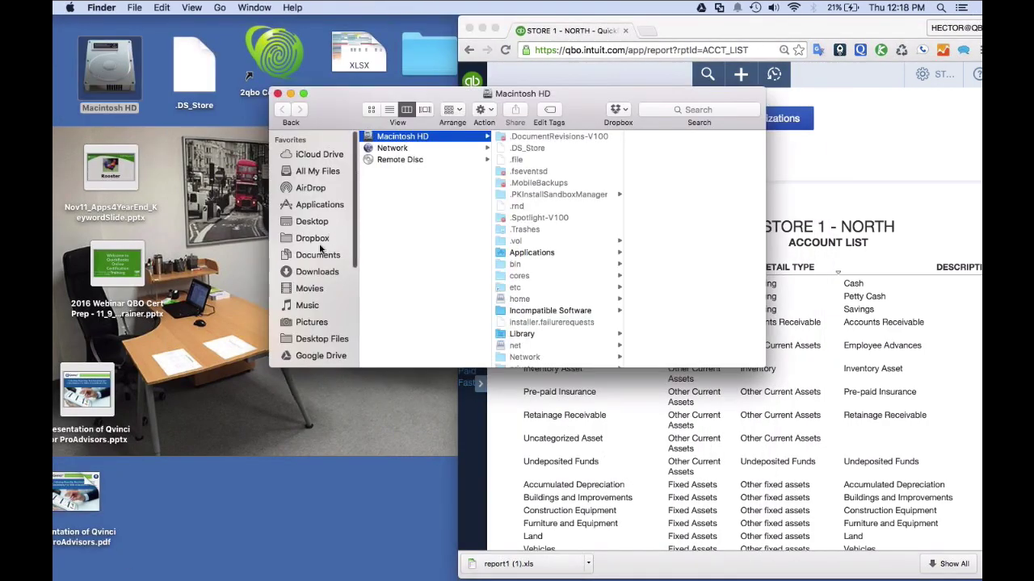
pyautogui.click(316, 271)
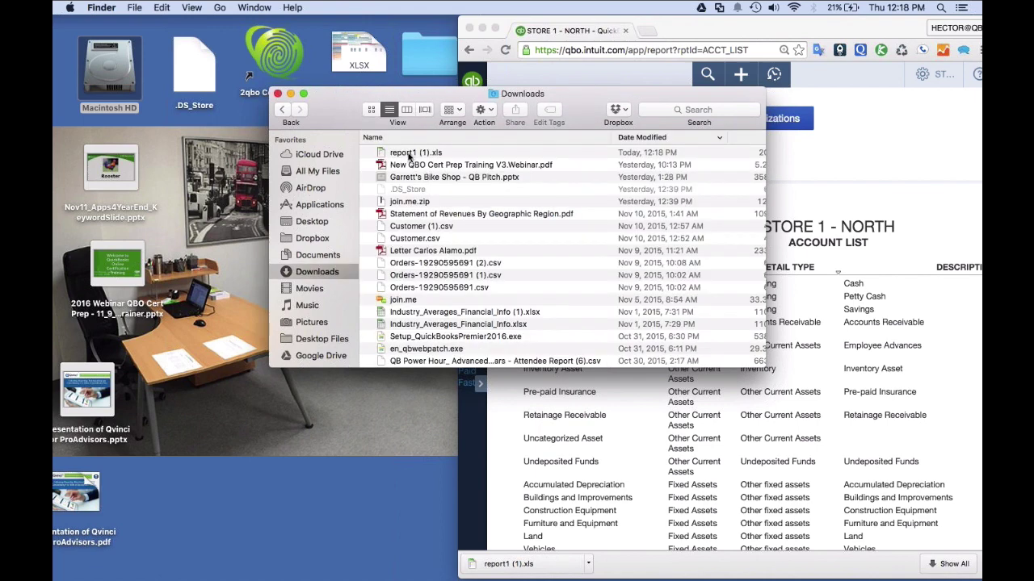
pyautogui.doubleClick(409, 154)
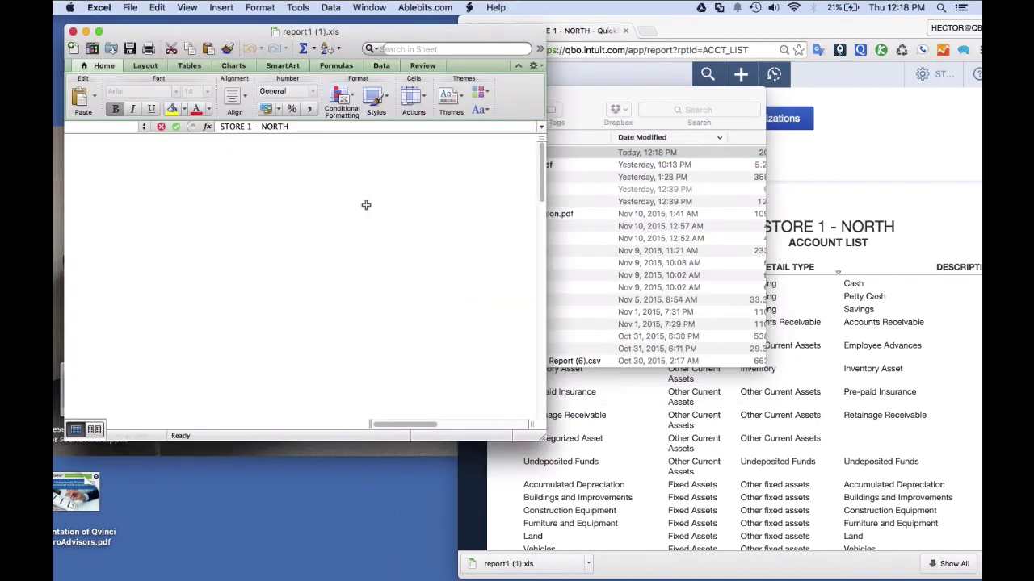
pyautogui.moveTo(602, 190); pyautogui.dragTo(700, 192)
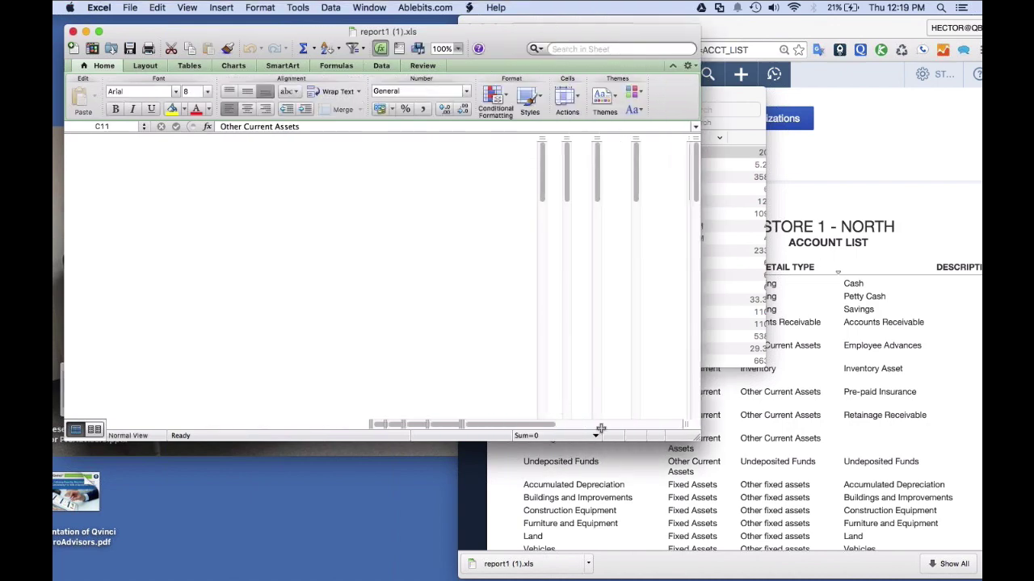
pyautogui.moveTo(698, 442); pyautogui.dragTo(725, 507)
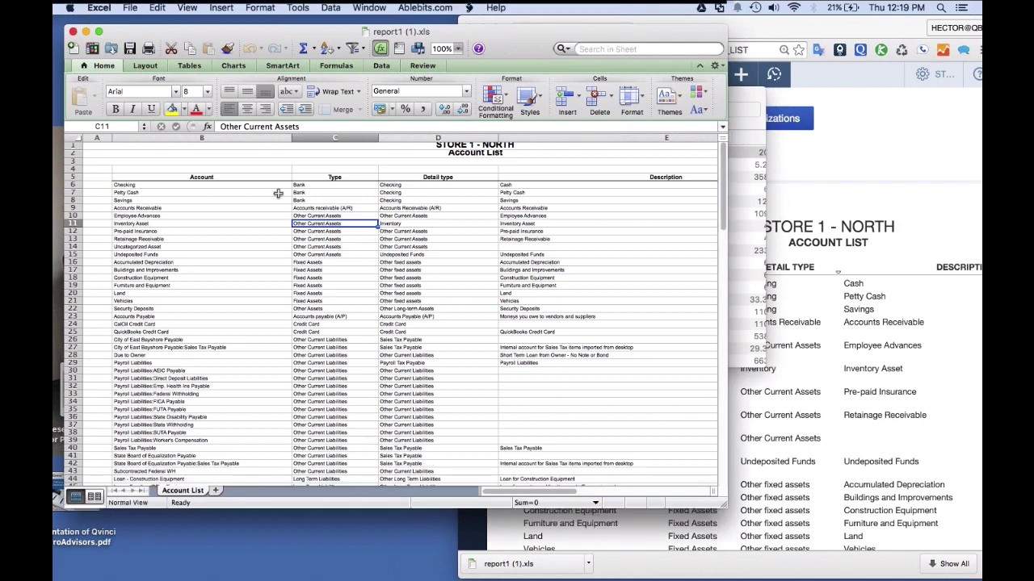
# - Delete the title rows 1 to 4 and the empty column A from the Account List sheet
pyautogui.moveTo(71, 172); pyautogui.dragTo(72, 144)
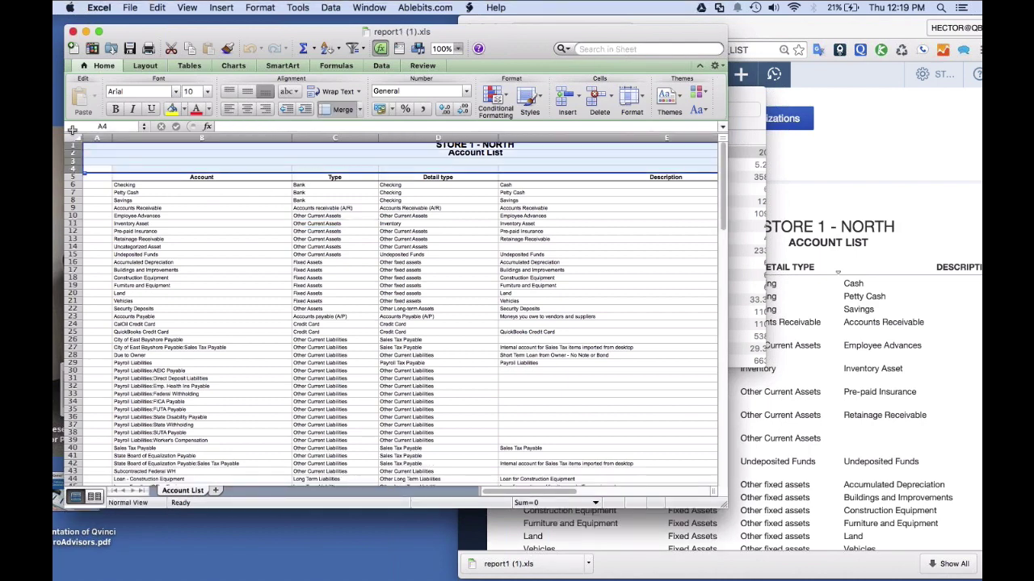
pyautogui.rightClick(111, 156)
pyautogui.click(137, 229)
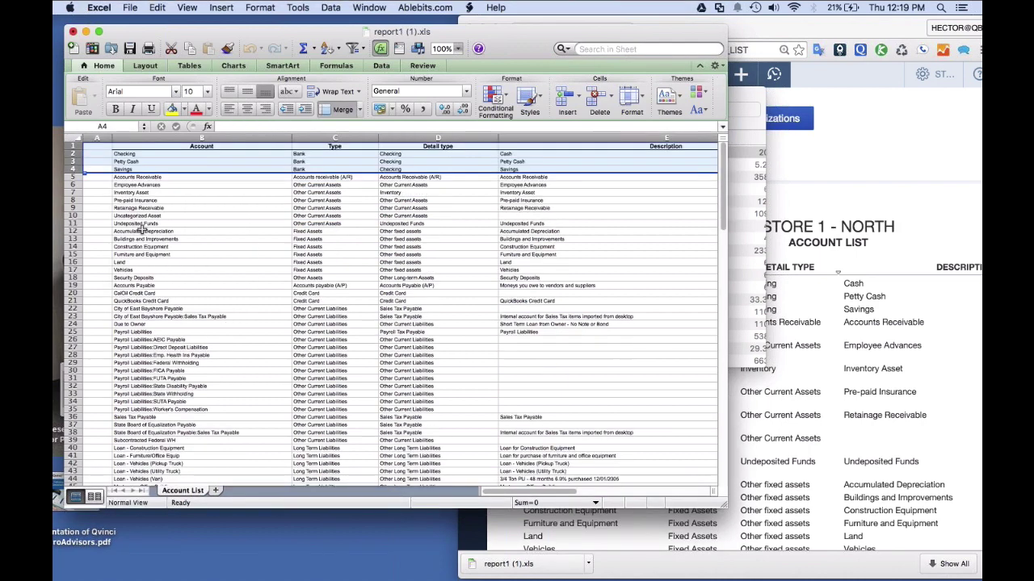
pyautogui.rightClick(98, 139)
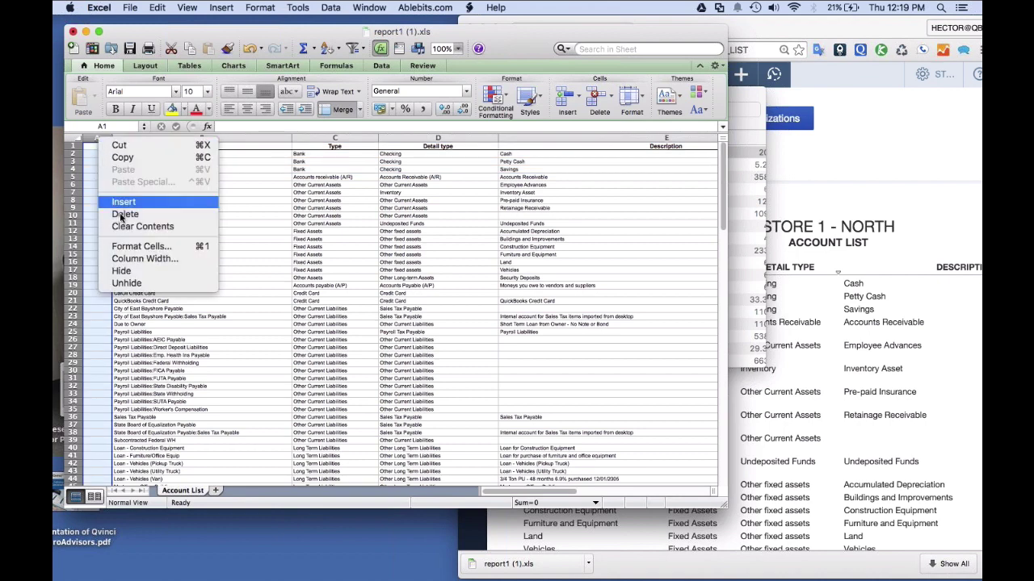
pyautogui.press('Escape')
pyautogui.click(195, 231)
# - Save and close the cleaned report1 (1).xls workbook, then dismiss the Downloads folder window
pyautogui.click(128, 145)
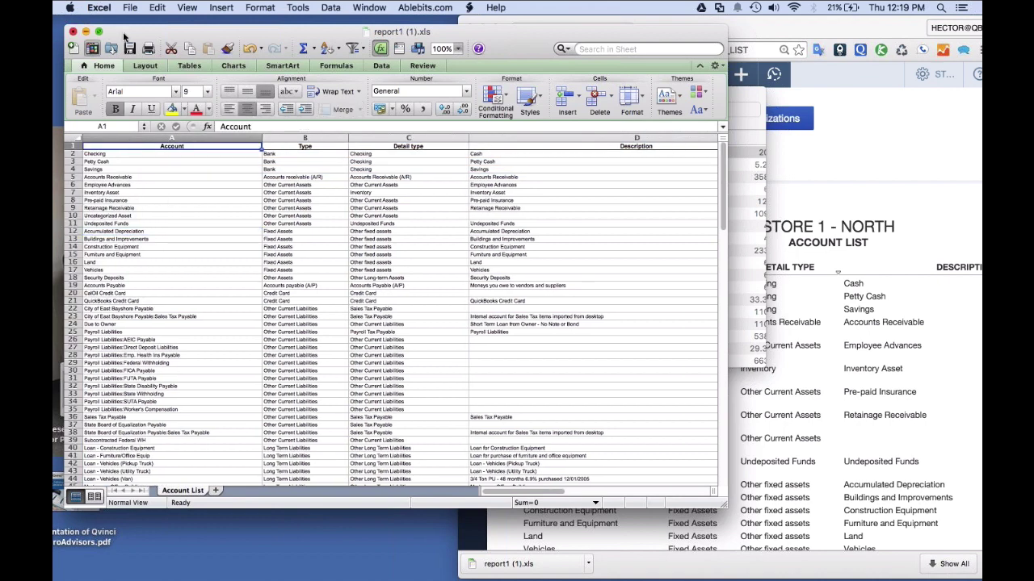
pyautogui.click(73, 33)
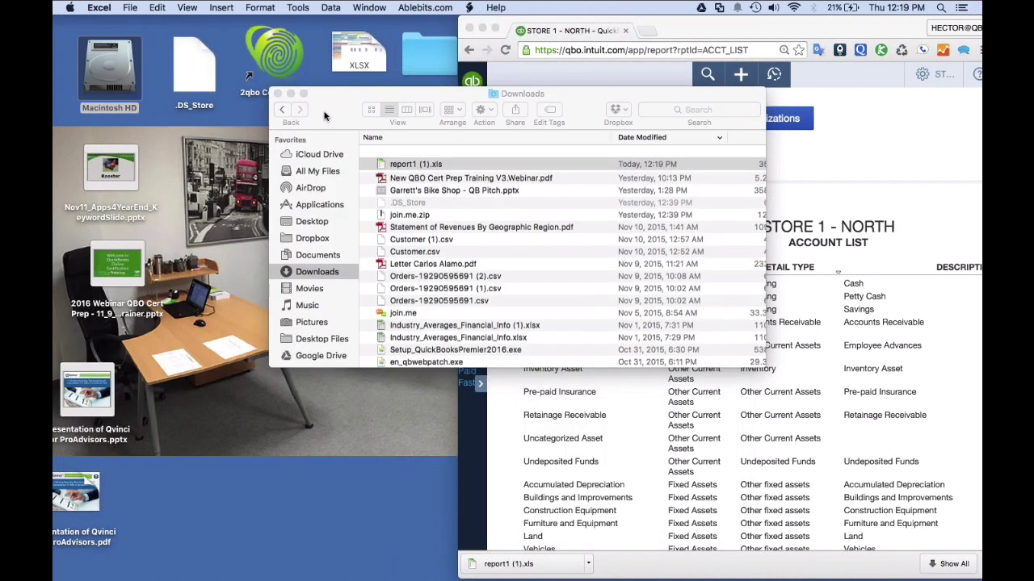
pyautogui.click(282, 95)
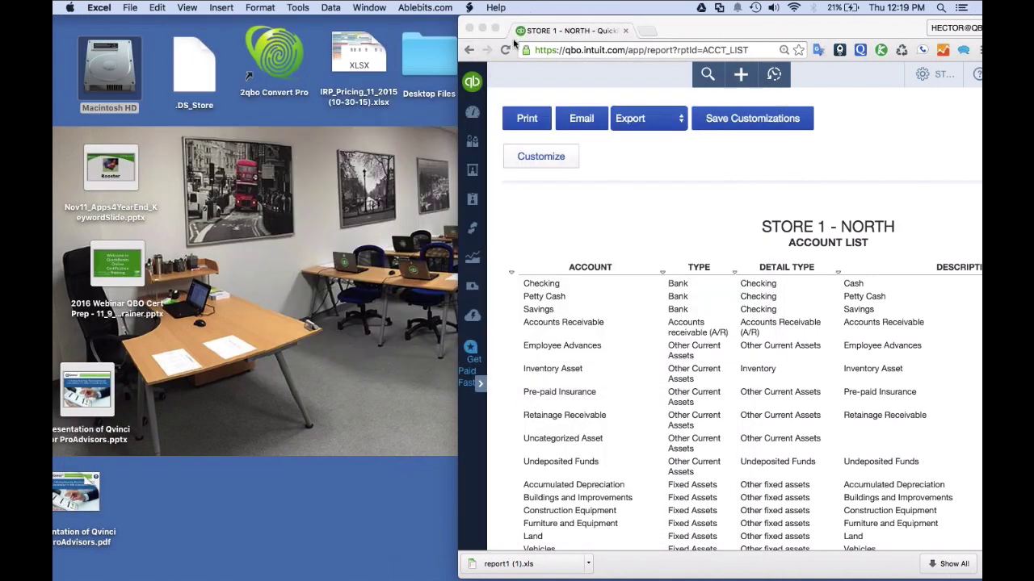
pyautogui.moveTo(505, 34); pyautogui.dragTo(99, 34)
pyautogui.click(514, 75)
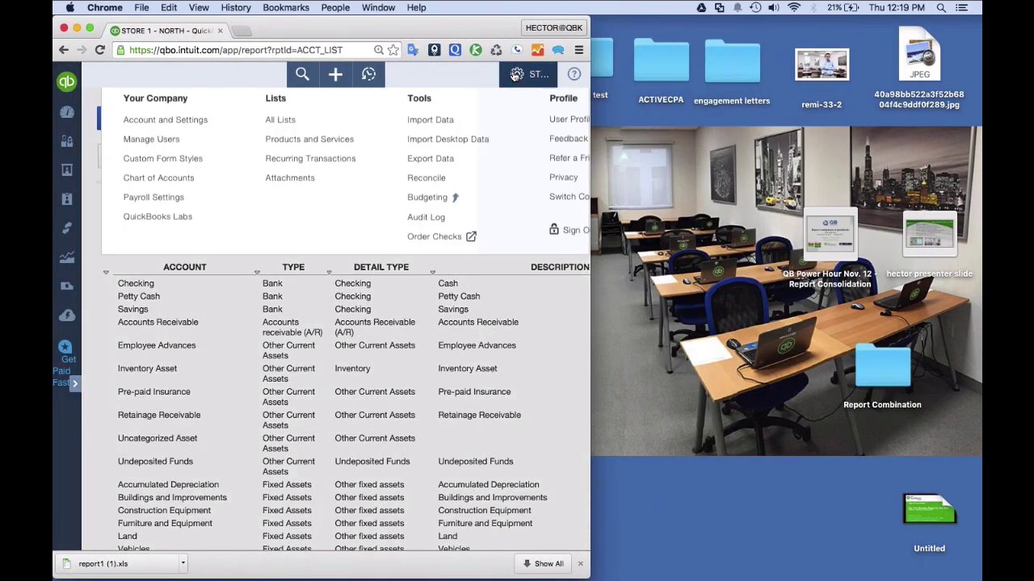
pyautogui.click(429, 184)
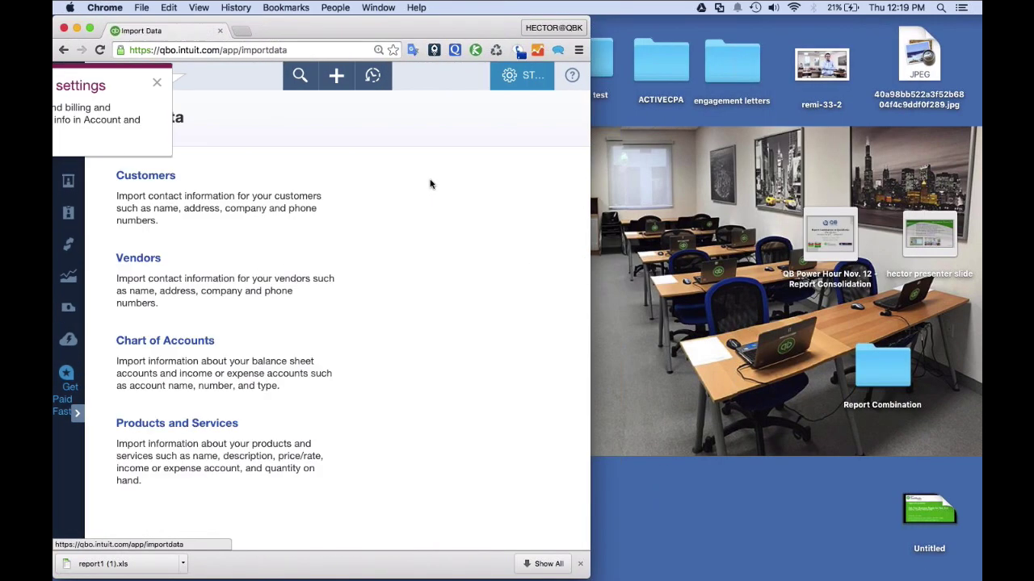
# - Restore the minimized import window, go back to the upload stage, and upload the cleaned report1 (1).xls from the Downloads folder for mapping
pyautogui.click(682, 559)
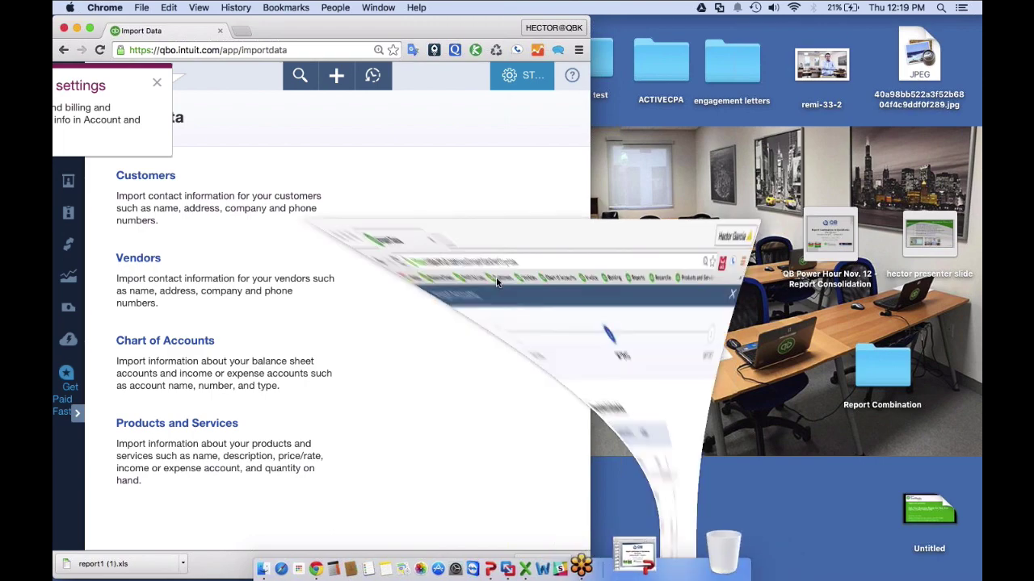
pyautogui.click(93, 559)
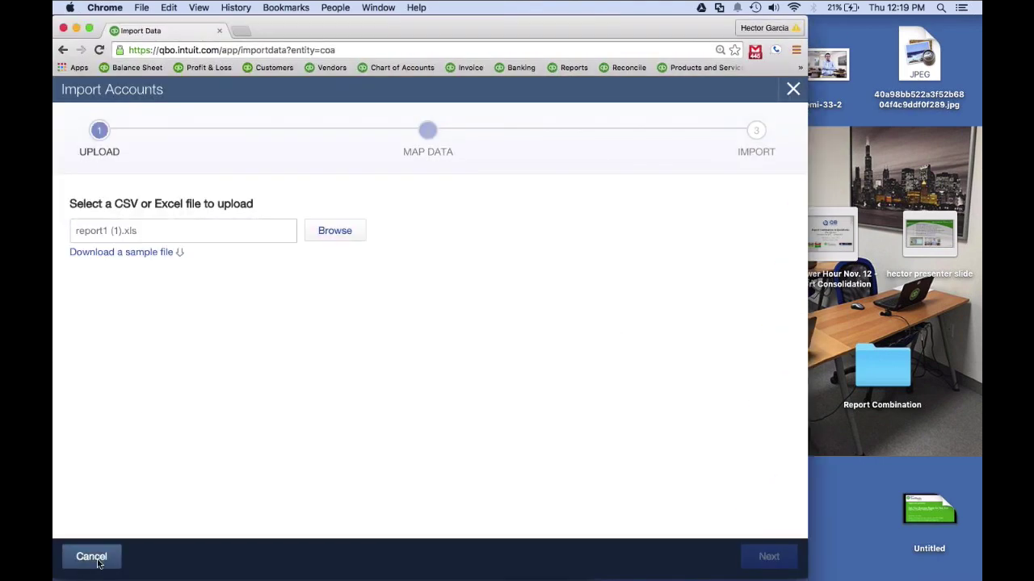
pyautogui.click(333, 233)
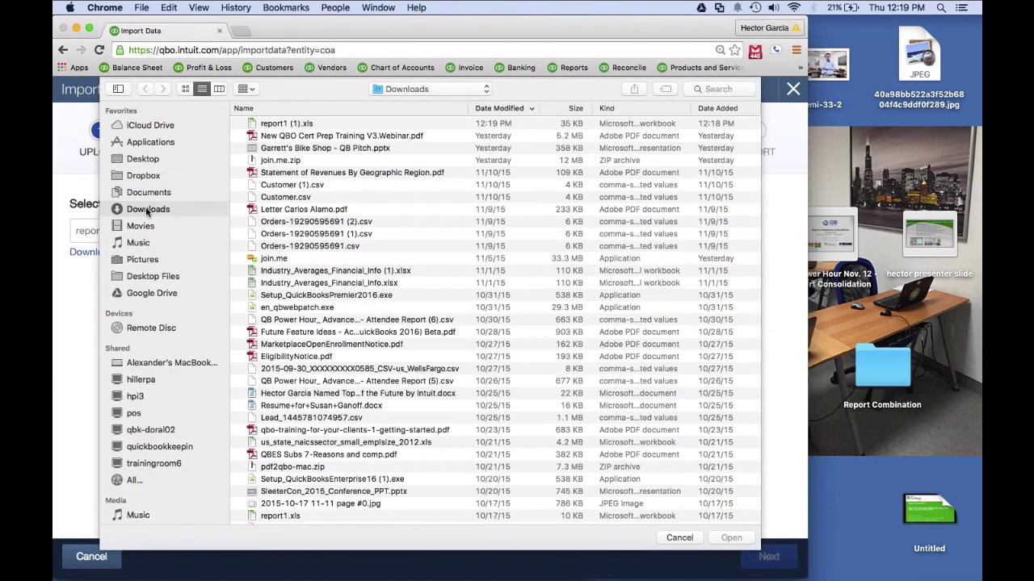
pyautogui.click(276, 125)
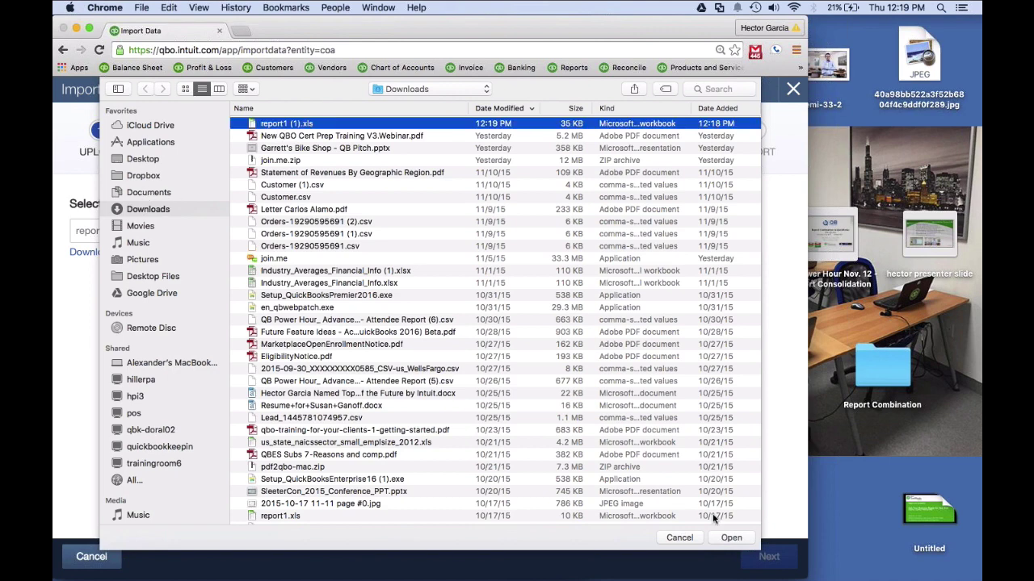
pyautogui.click(729, 540)
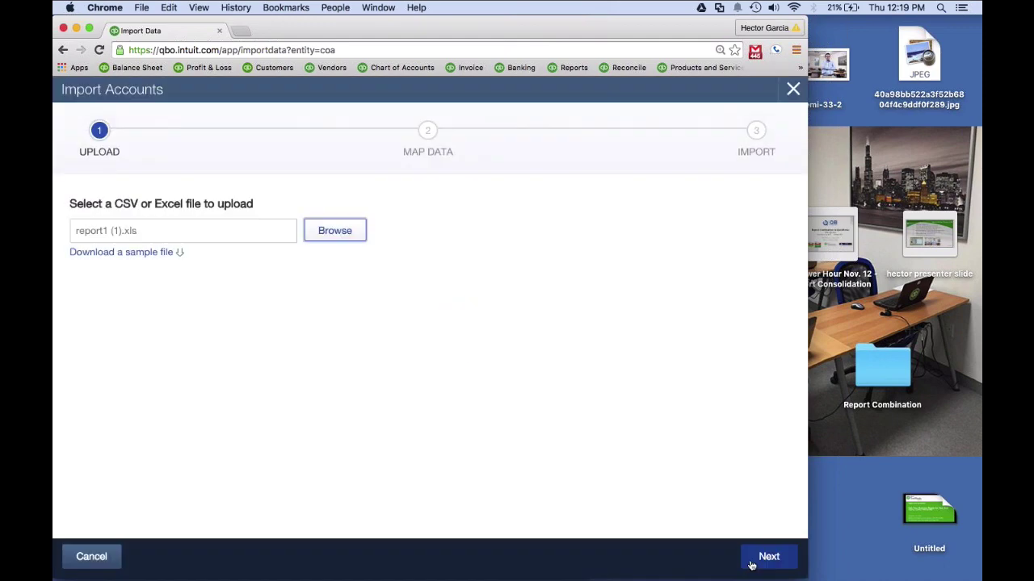
pyautogui.click(751, 557)
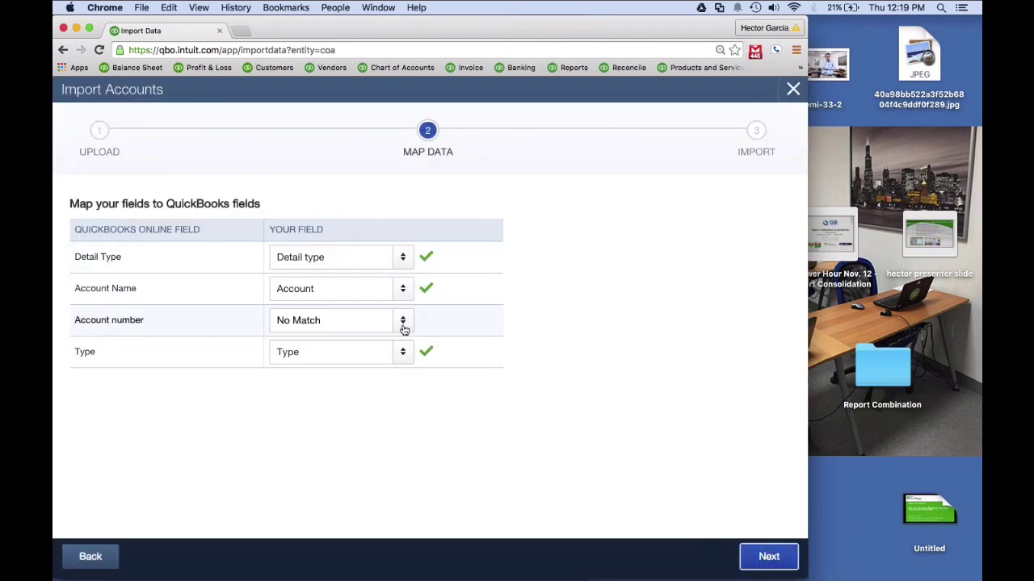
# - Check the file columns matched to the Type, Account Name and Detail Type fields
pyautogui.click(403, 356)
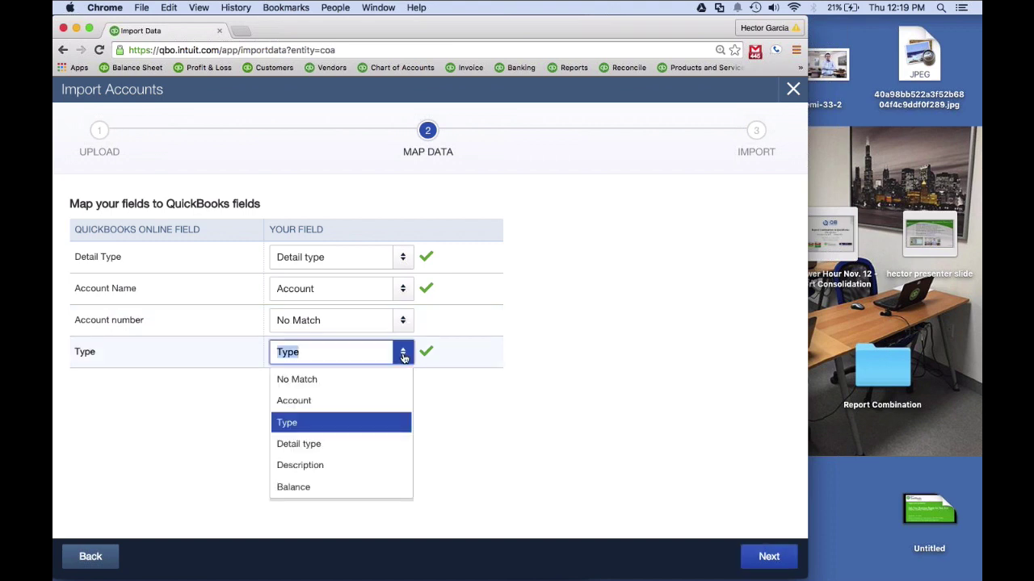
pyautogui.click(403, 355)
pyautogui.hotkey('shift', 'Tab')
pyautogui.hotkey('shift', 'Tab')
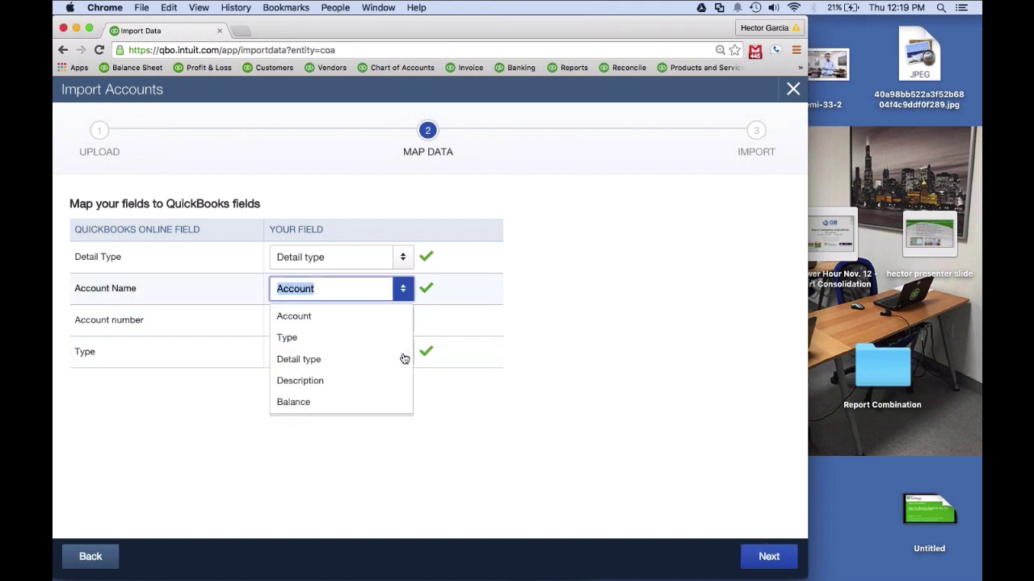
pyautogui.click(406, 257)
pyautogui.click(406, 256)
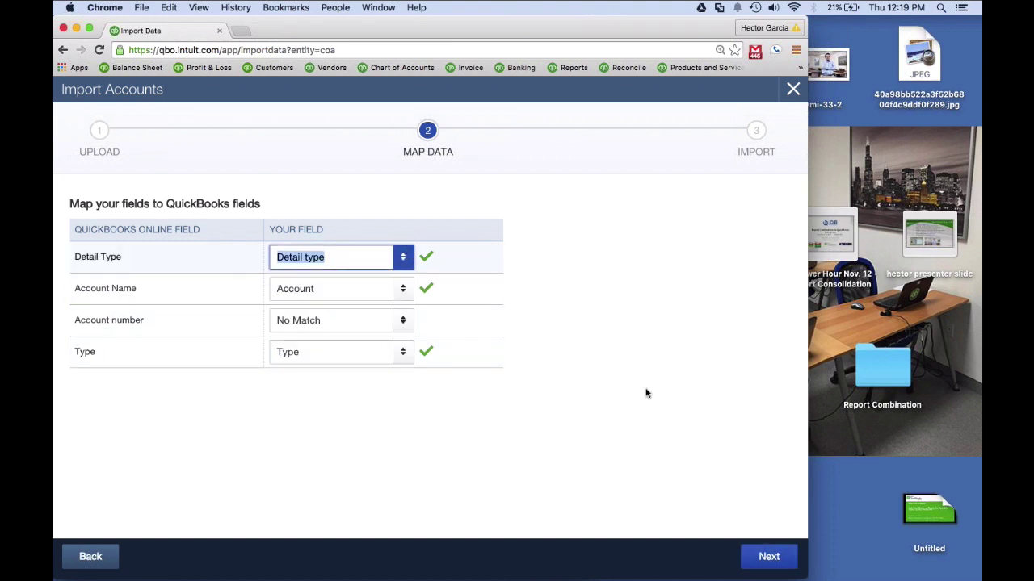
# - Import the mapped accounts into Store 2 - South, then deselect all remaining rejected accounts and close the import
pyautogui.click(760, 567)
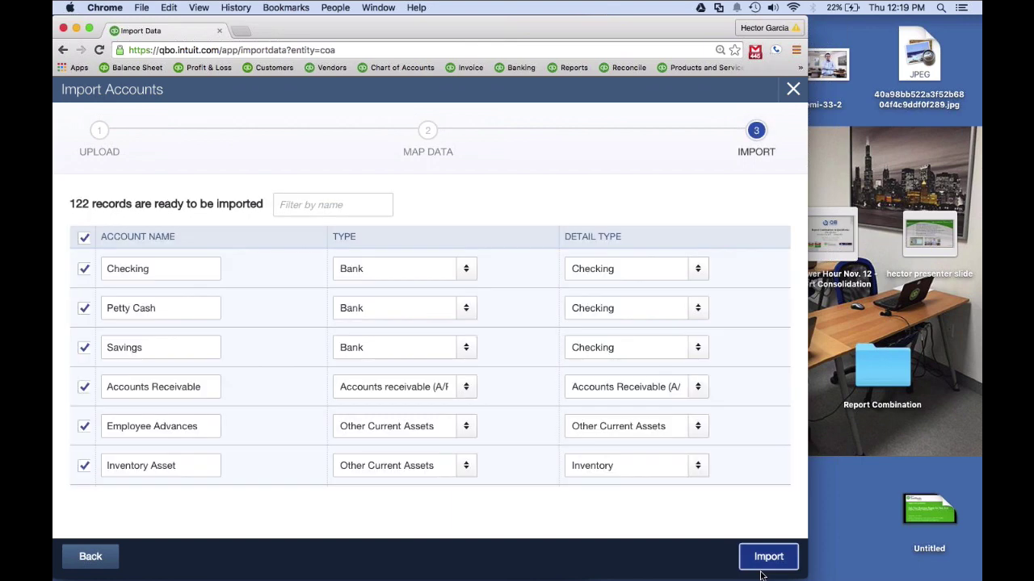
pyautogui.click(768, 559)
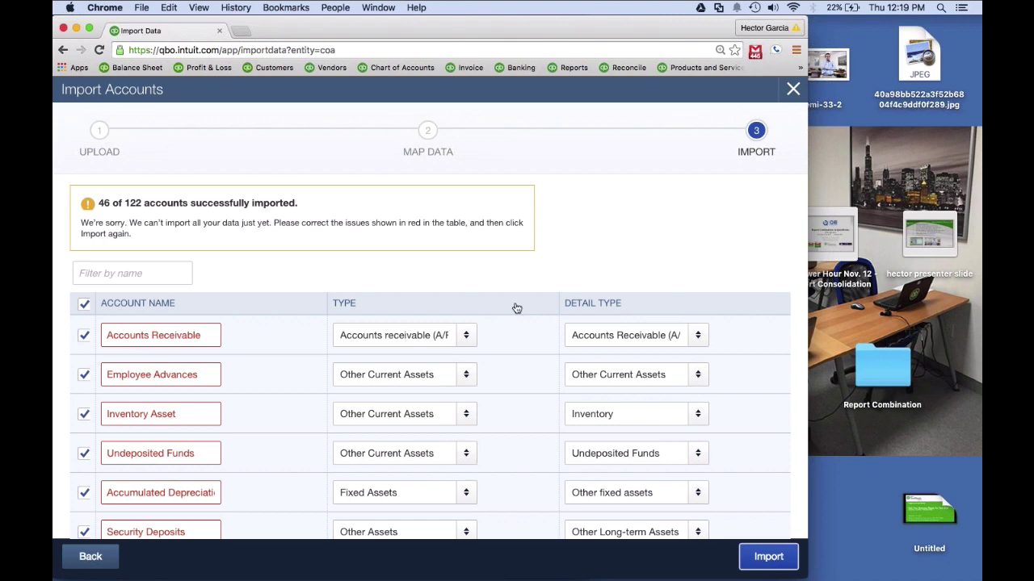
pyautogui.scroll(-1, 500, 311)
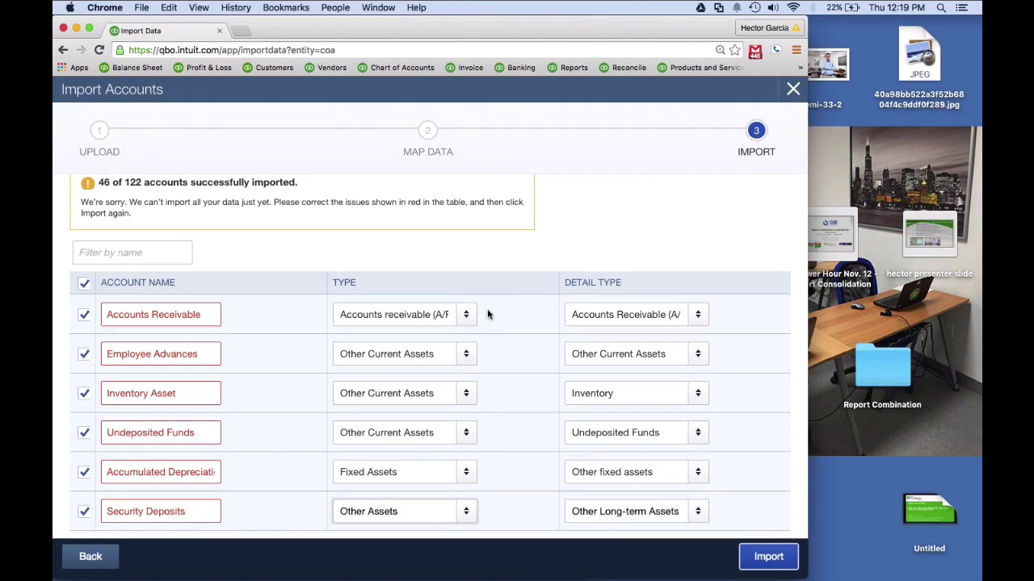
pyautogui.click(84, 284)
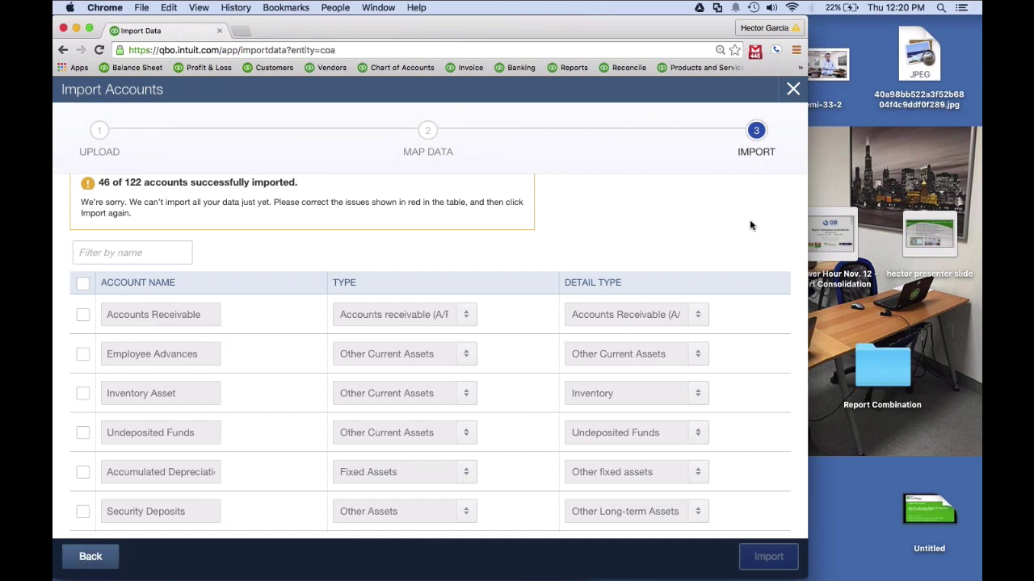
pyautogui.click(793, 89)
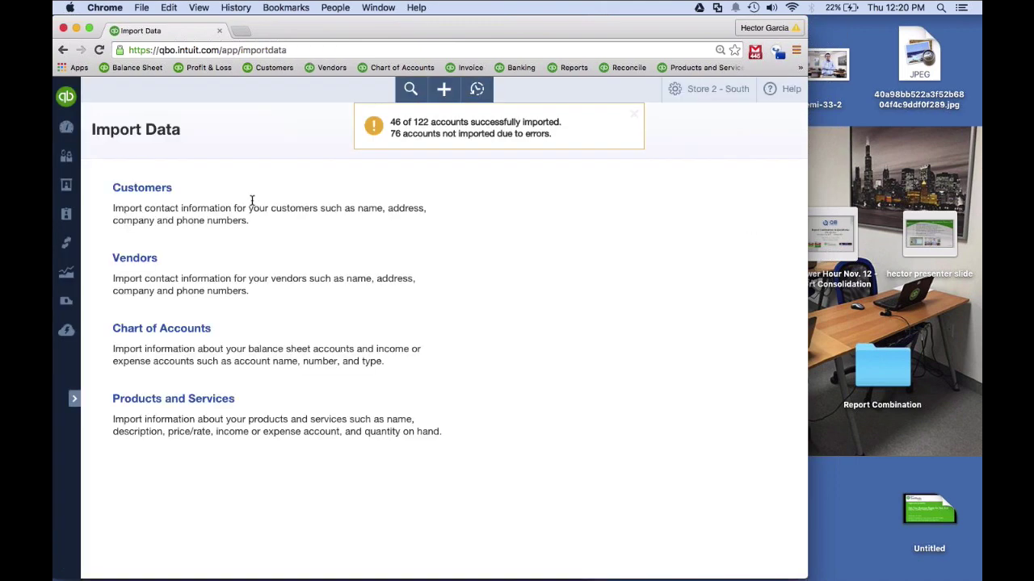
# - Open the Chart of Accounts of Store 2 - South, widen the browser window, and review the account list
pyautogui.click(681, 90)
pyautogui.click(315, 236)
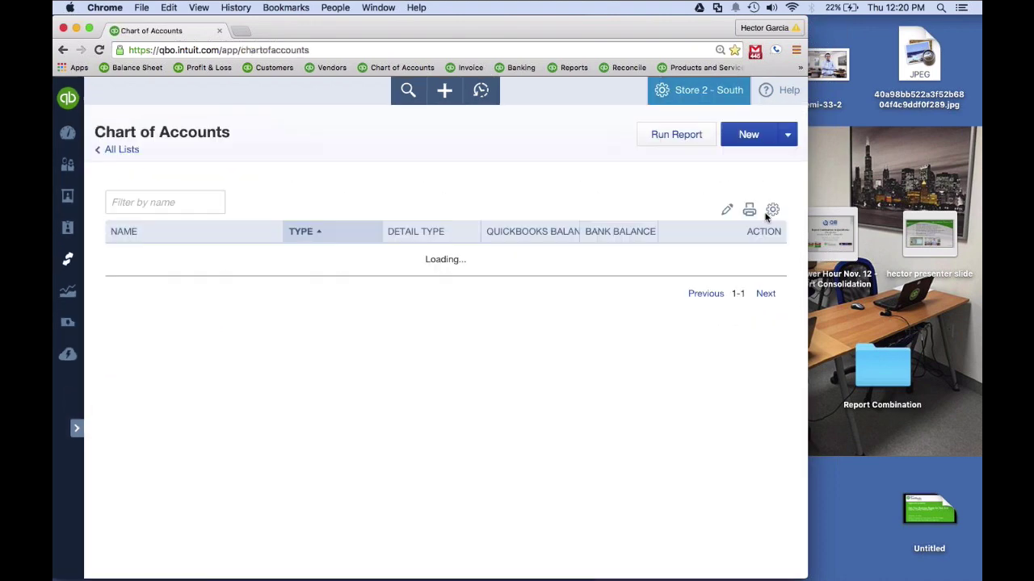
pyautogui.moveTo(808, 200); pyautogui.dragTo(945, 201)
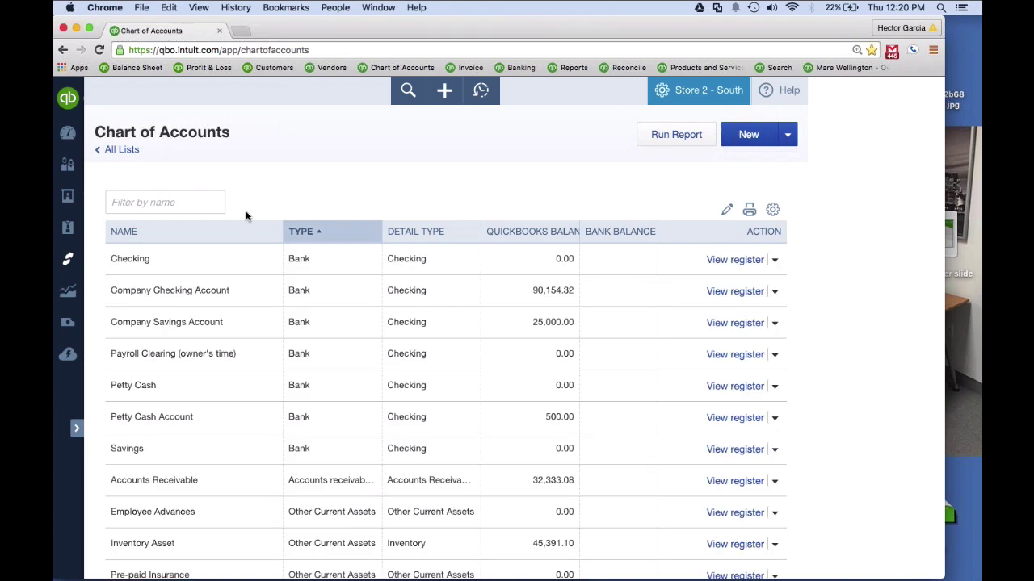
pyautogui.scroll(-3, 521, 393)
pyautogui.scroll(-5, 520, 393)
pyautogui.hscroll(-5, 520, 393)
pyautogui.click(162, 328)
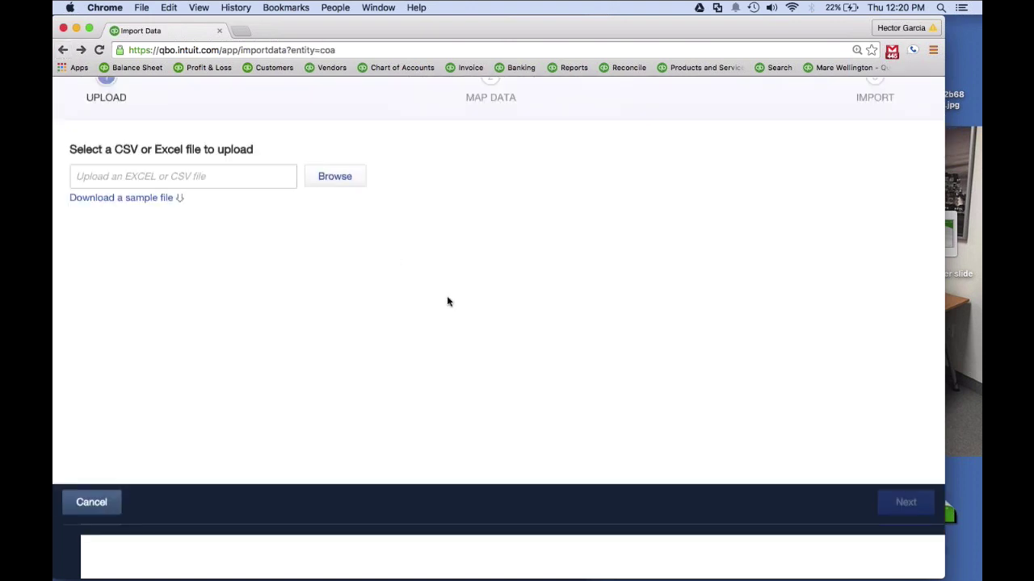
pyautogui.click(102, 556)
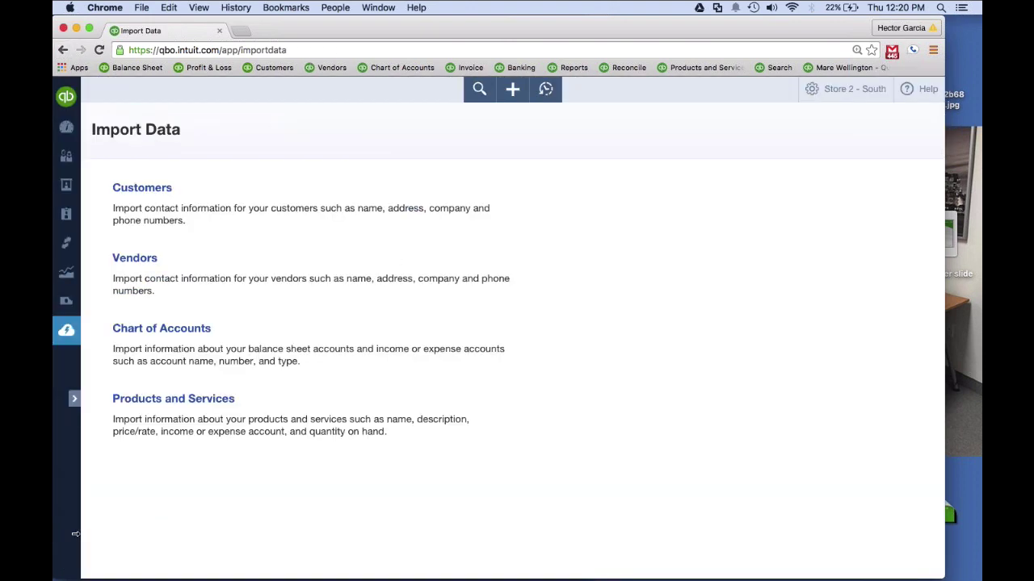
# - Open the Profit and Loss report and run it for 01/01/2020 to 12/31/2020
pyautogui.click(67, 272)
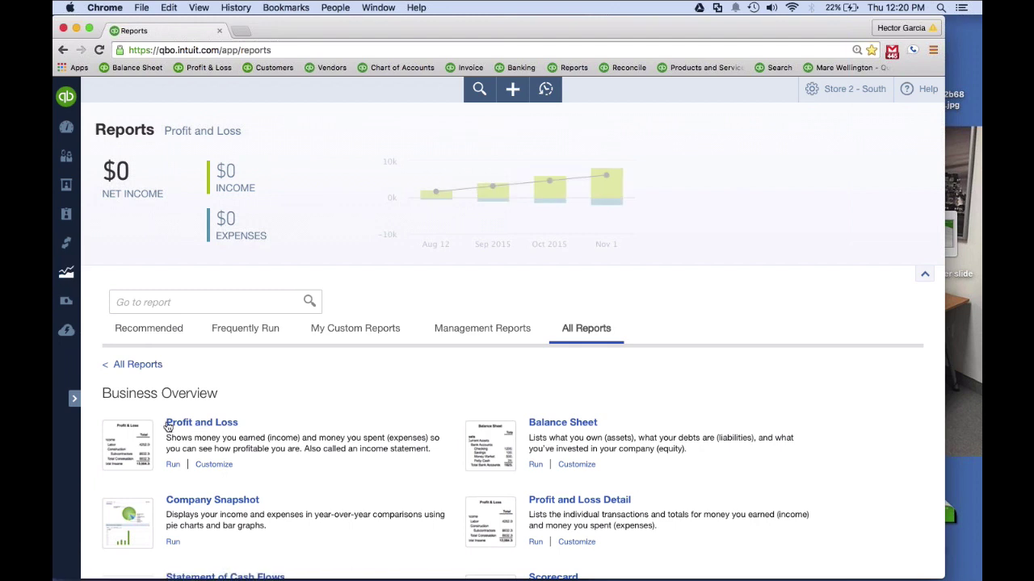
pyautogui.click(168, 426)
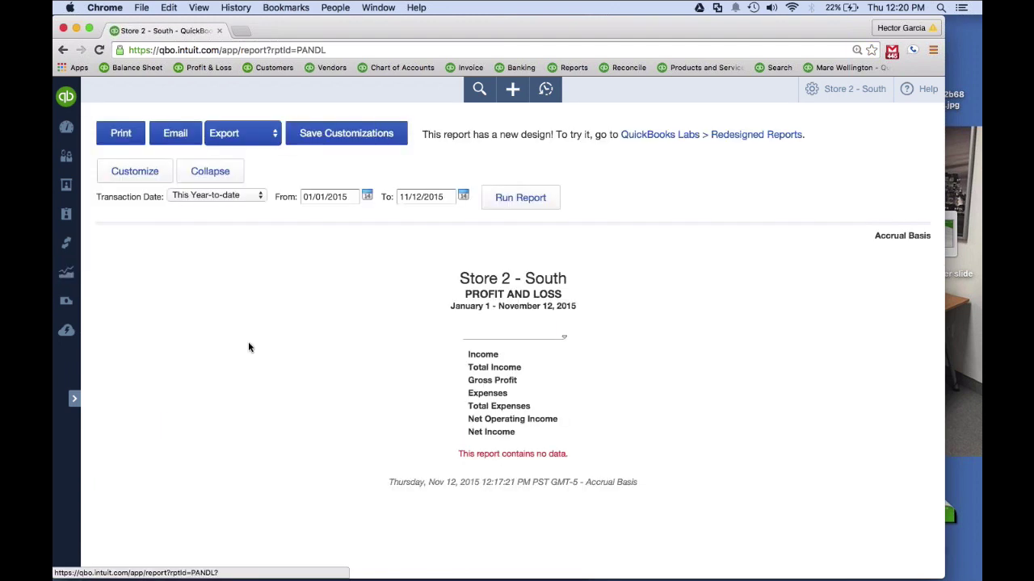
pyautogui.click(349, 200)
pyautogui.click(355, 200)
pyautogui.write('20')
pyautogui.click(447, 199)
pyautogui.write('1')
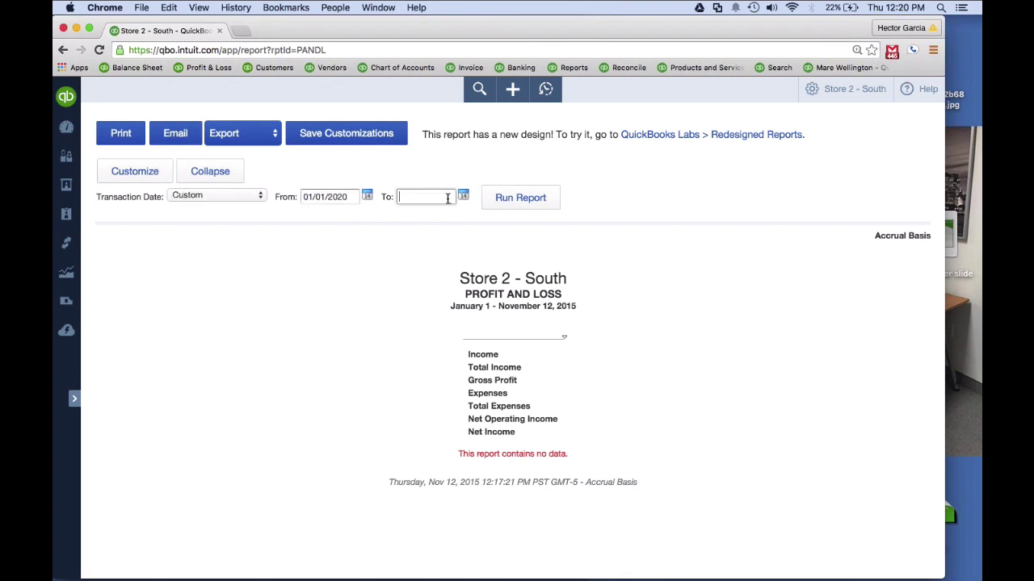
pyautogui.write('2312020')
pyautogui.click(522, 199)
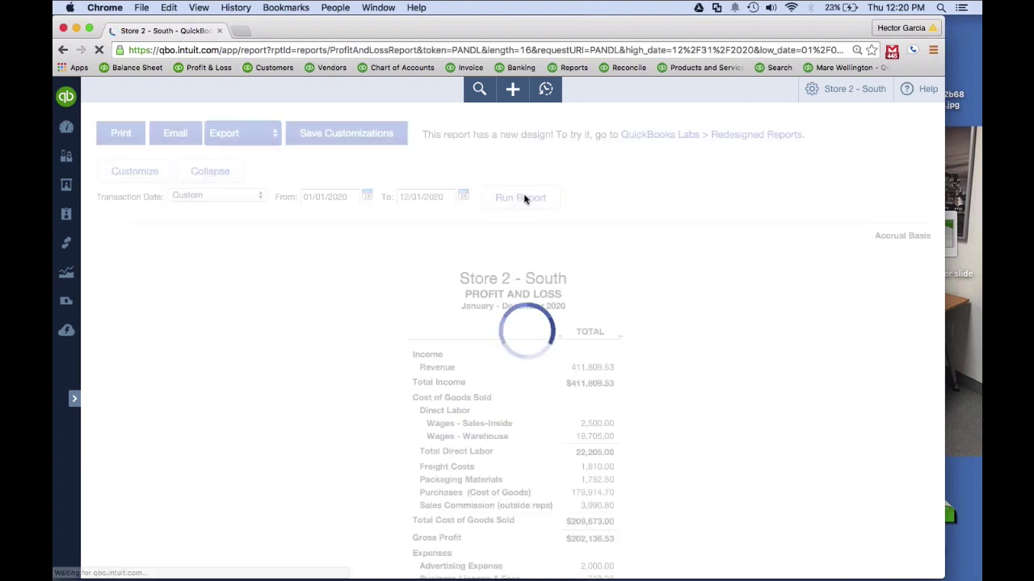
# - Customize the Profit and Loss report to show all rows and rerun it
pyautogui.click(137, 180)
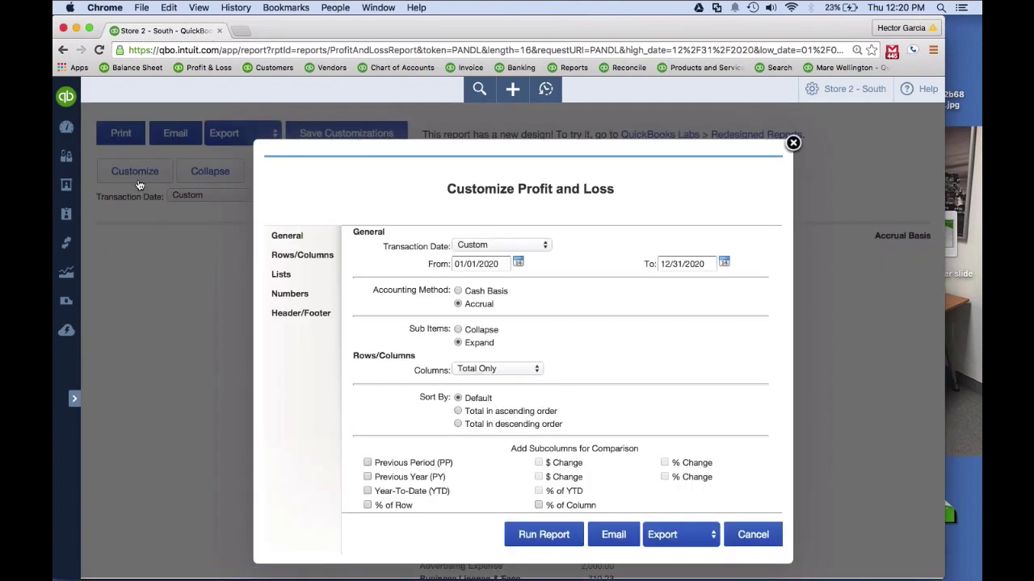
pyautogui.scroll(-5, 523, 385)
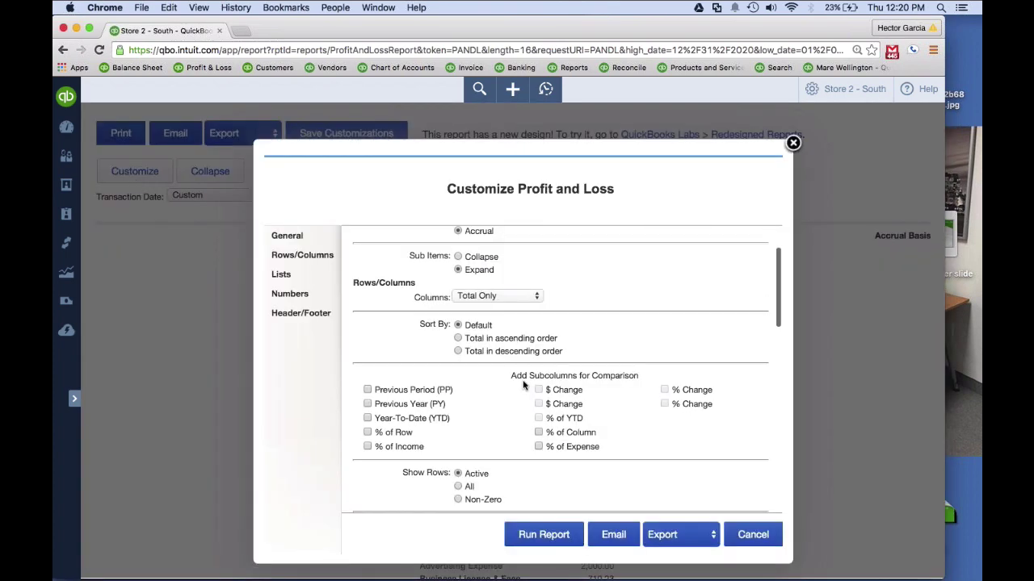
pyautogui.scroll(-2, 523, 385)
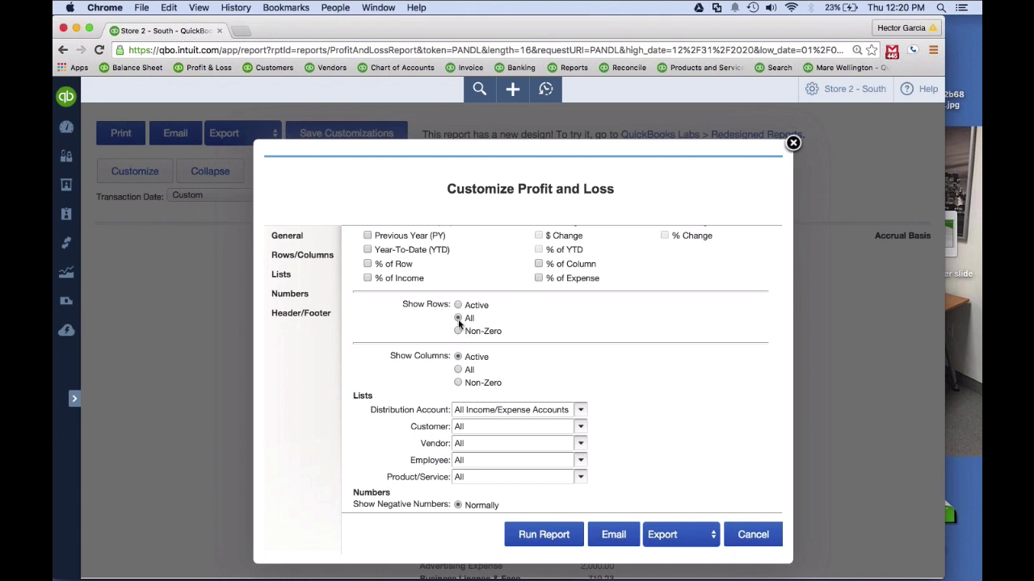
pyautogui.click(458, 319)
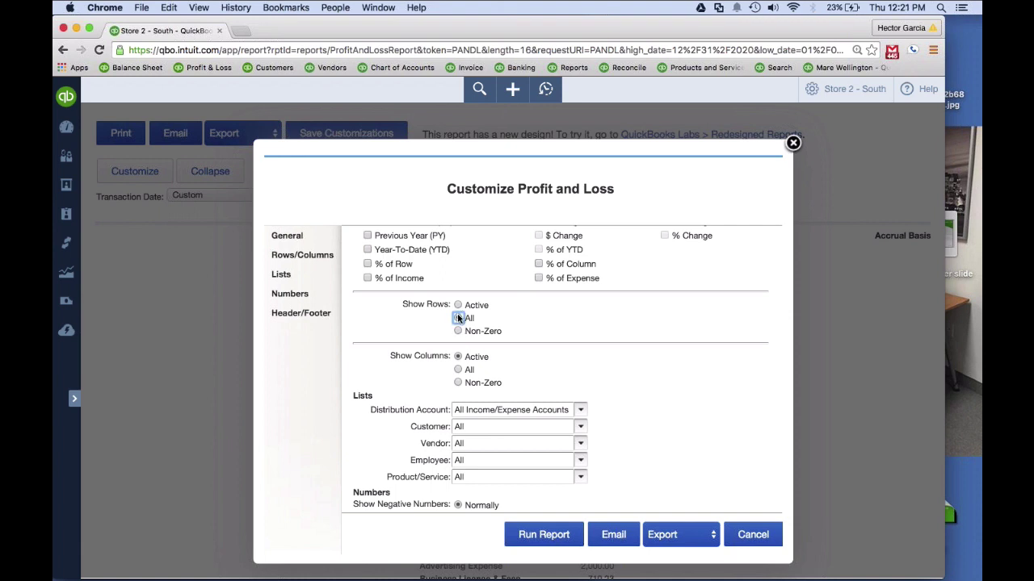
pyautogui.click(459, 319)
pyautogui.click(543, 536)
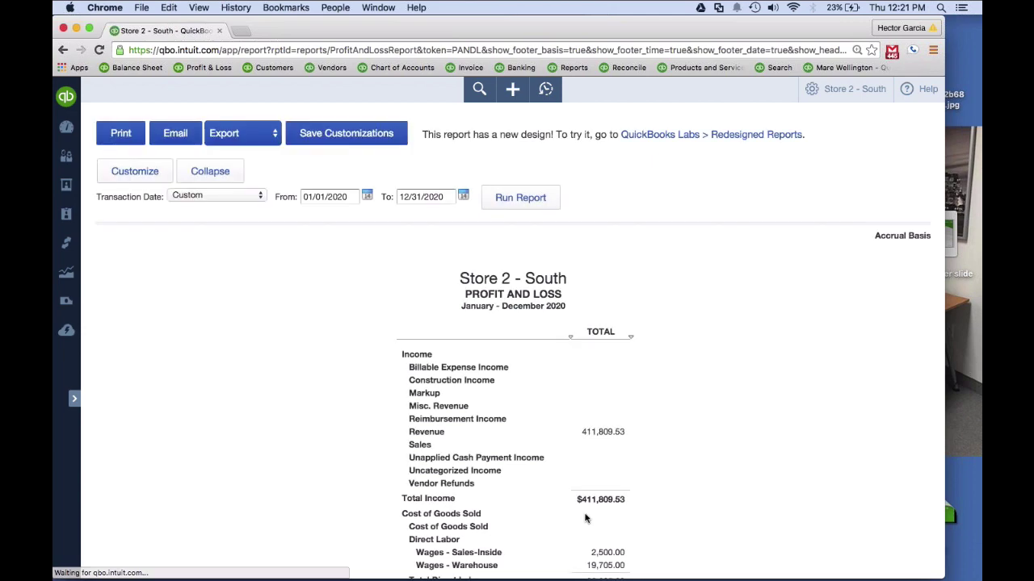
# - Collapse the subaccounts in the Profit and Loss report and review its income, cost of goods sold and expense accounts
pyautogui.scroll(-5, 584, 517)
pyautogui.scroll(3, 586, 518)
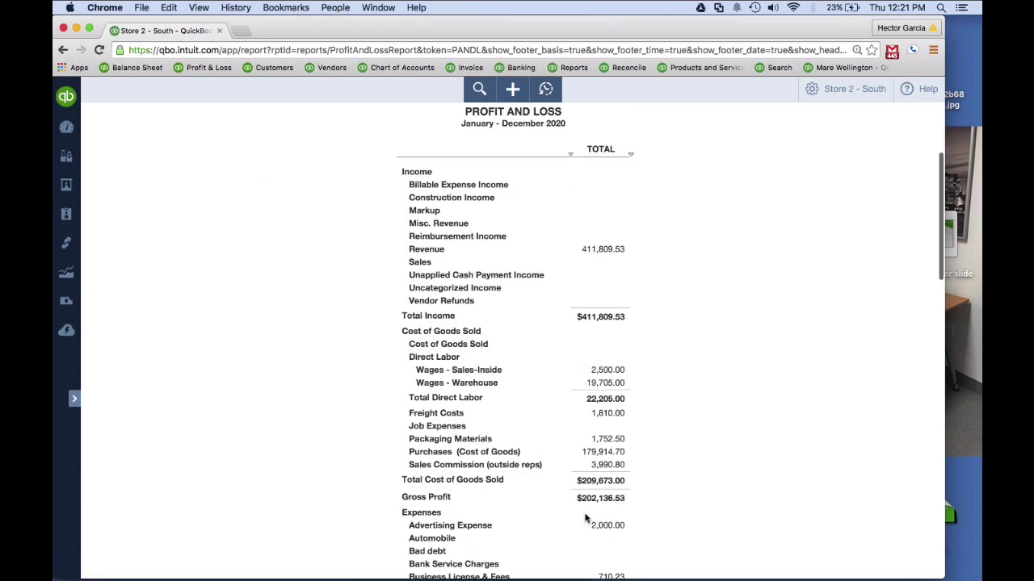
pyautogui.scroll(-6, 586, 518)
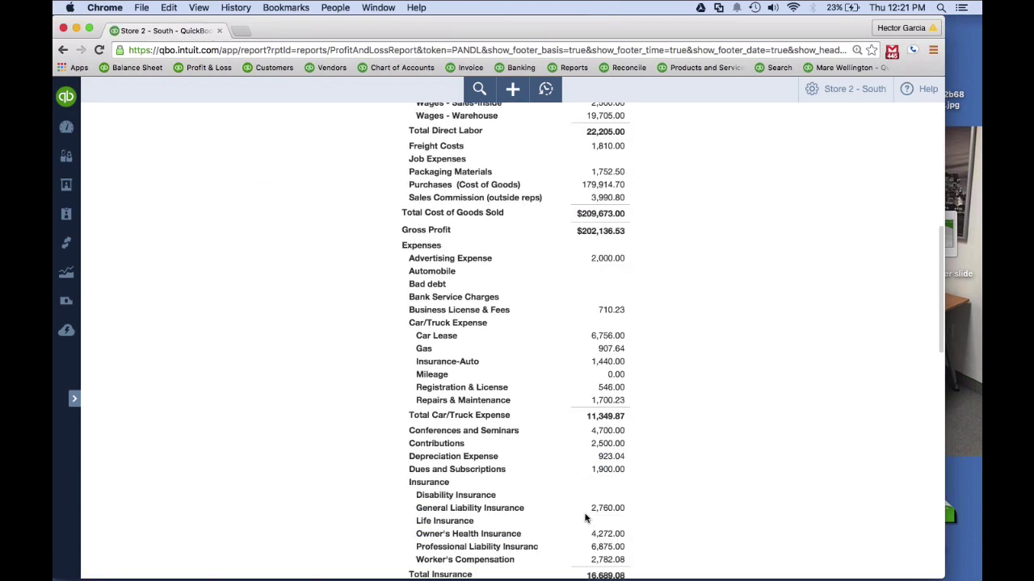
pyautogui.scroll(1, 586, 517)
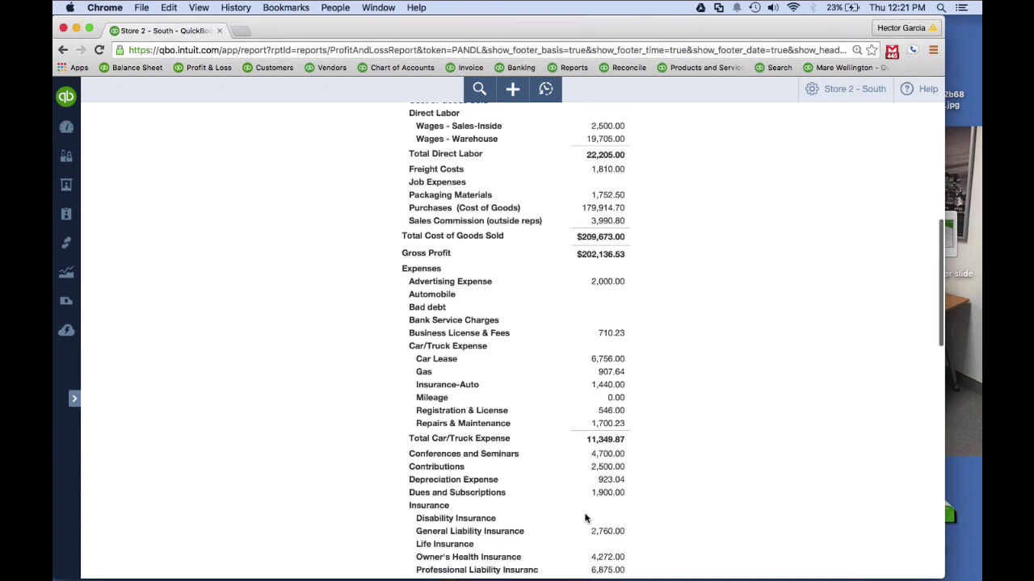
pyautogui.scroll(15, 585, 518)
pyautogui.click(214, 167)
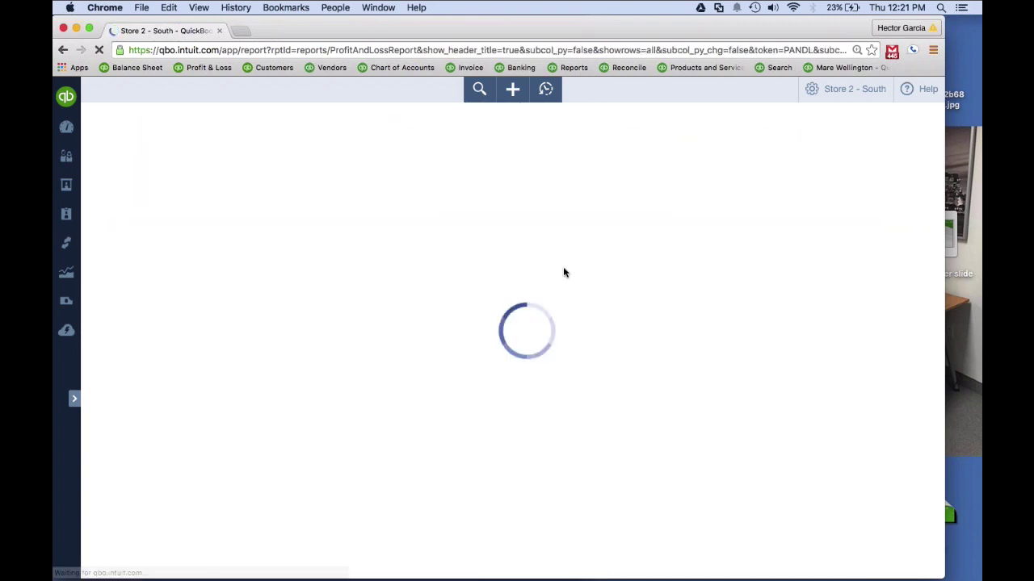
pyautogui.scroll(-5, 897, 306)
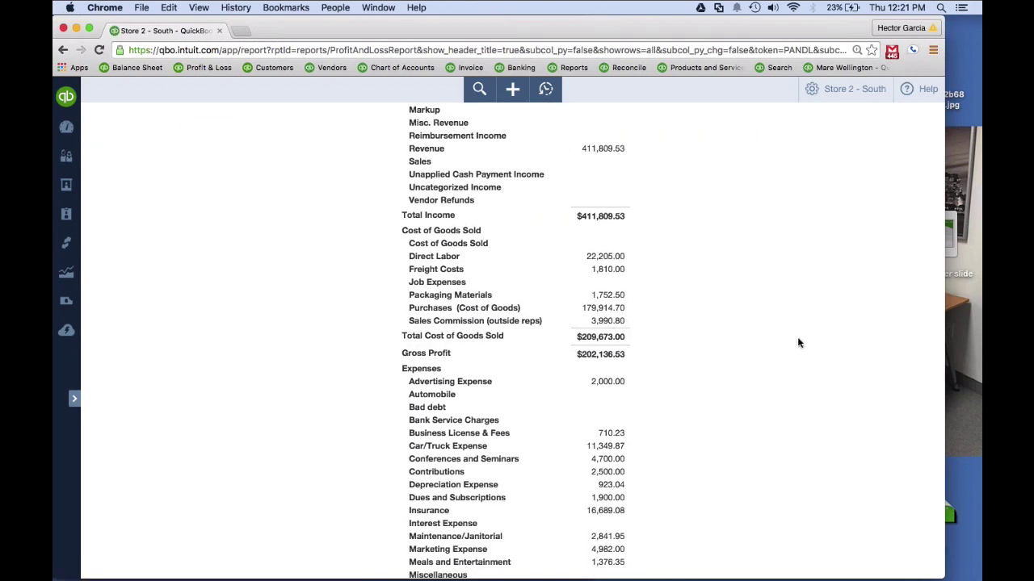
pyautogui.scroll(5, 797, 344)
pyautogui.scroll(-3, 721, 354)
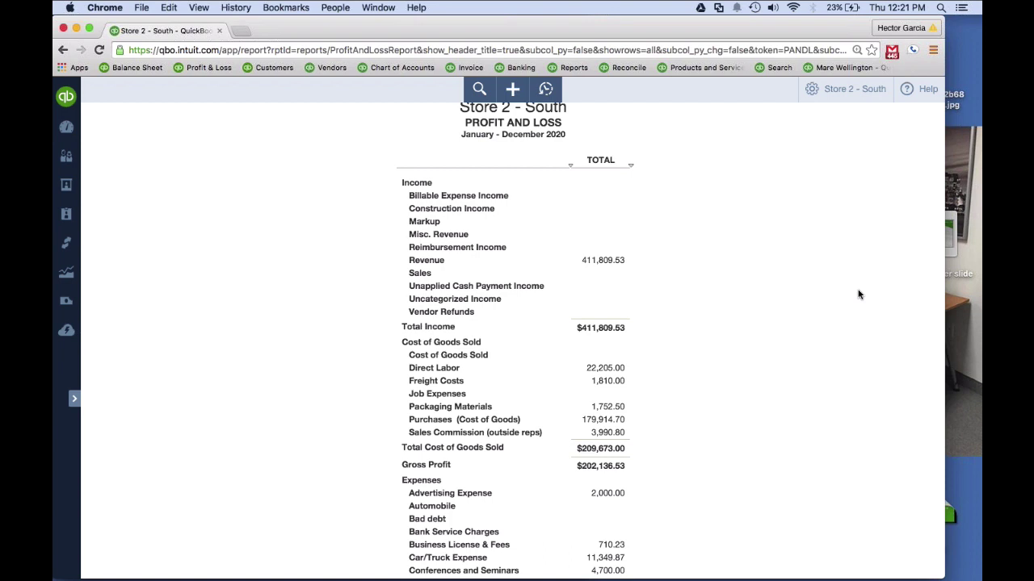
# - Examine the full list of expense accounts in the collapsed Profit and Loss report of Store 2 - South
pyautogui.scroll(-4, 713, 341)
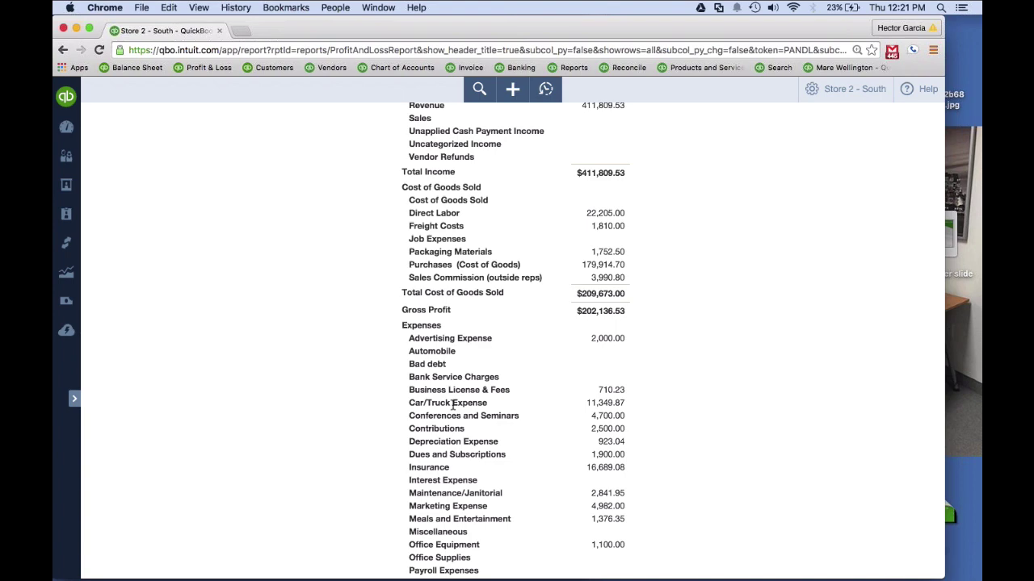
pyautogui.scroll(-1, 452, 406)
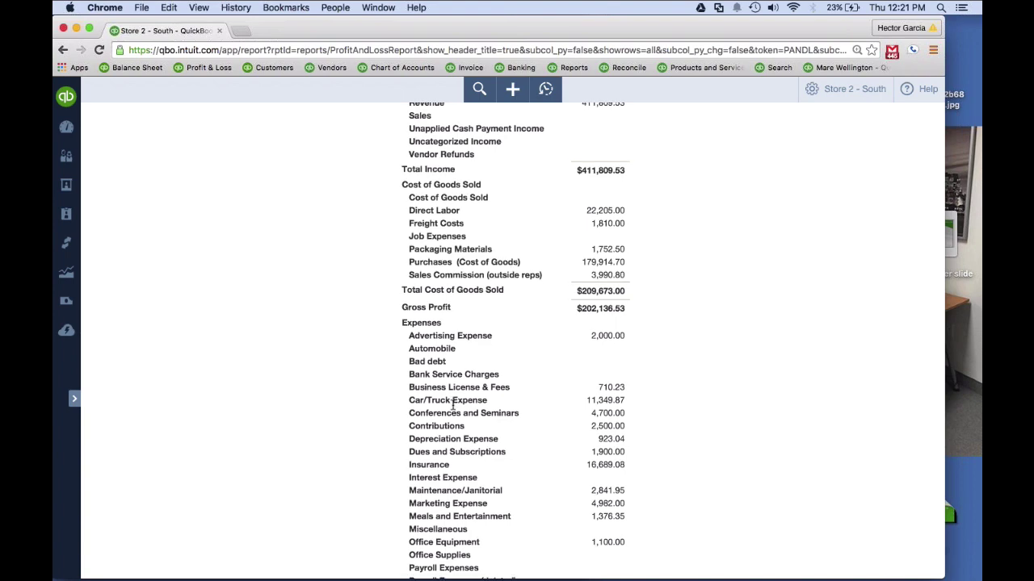
pyautogui.scroll(-5, 452, 406)
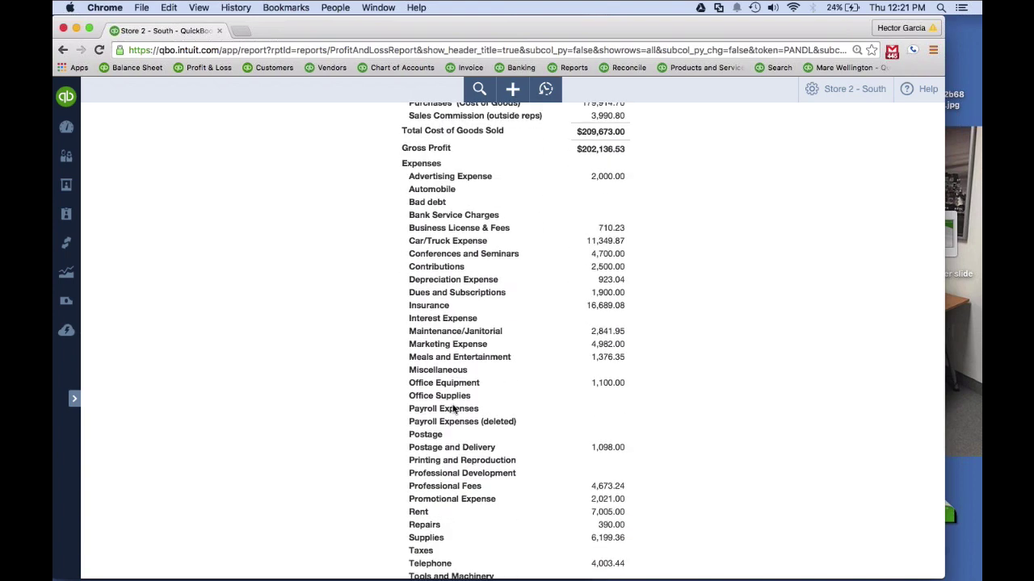
pyautogui.scroll(-1, 453, 411)
pyautogui.scroll(-3, 453, 410)
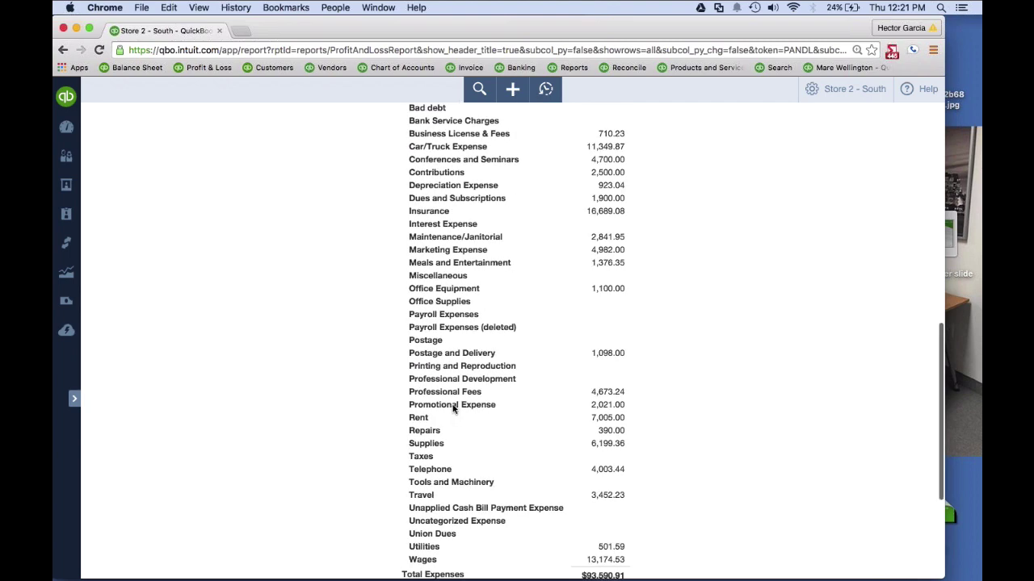
pyautogui.scroll(3, 453, 409)
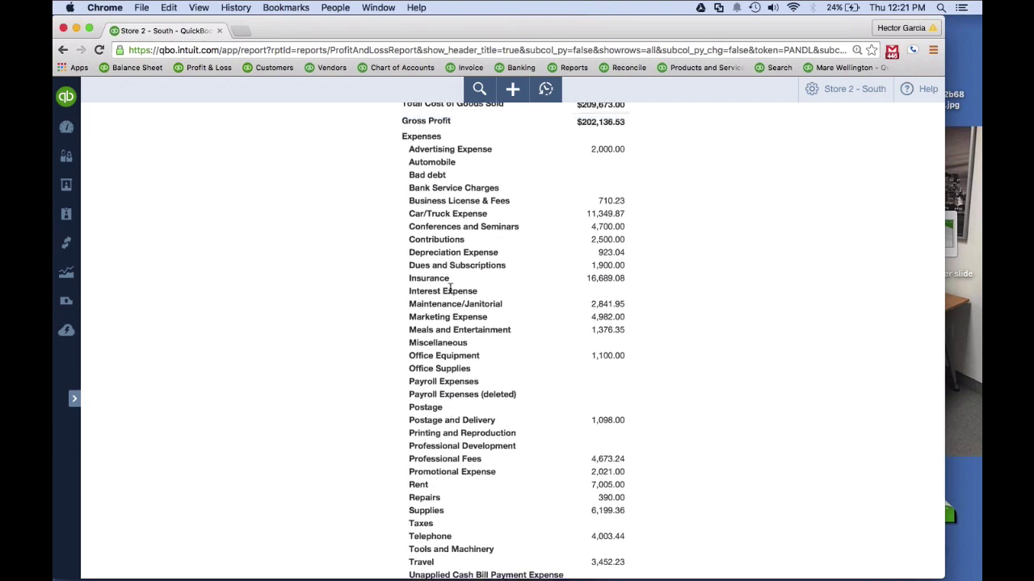
pyautogui.scroll(12, 450, 287)
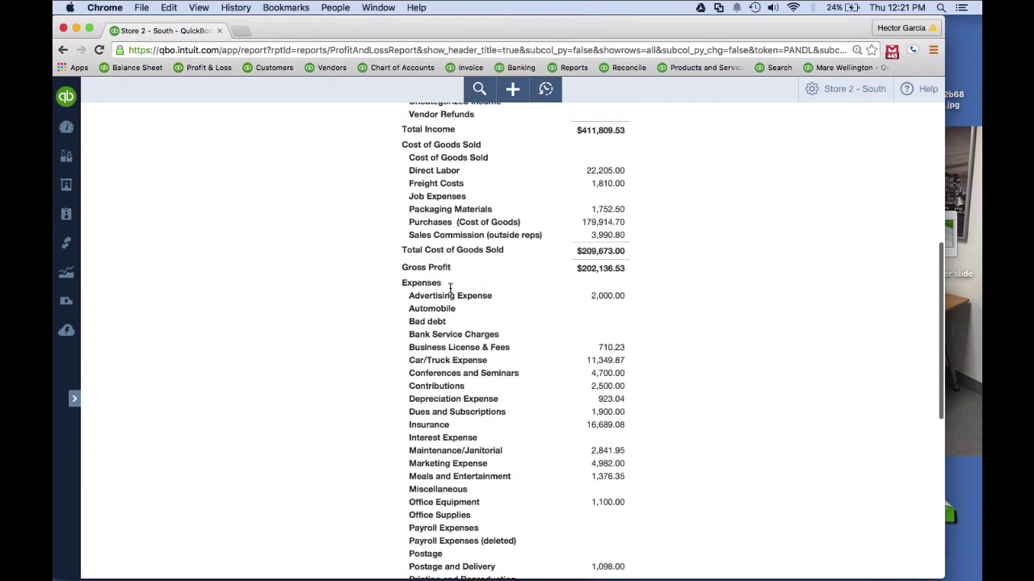
pyautogui.scroll(2, 434, 186)
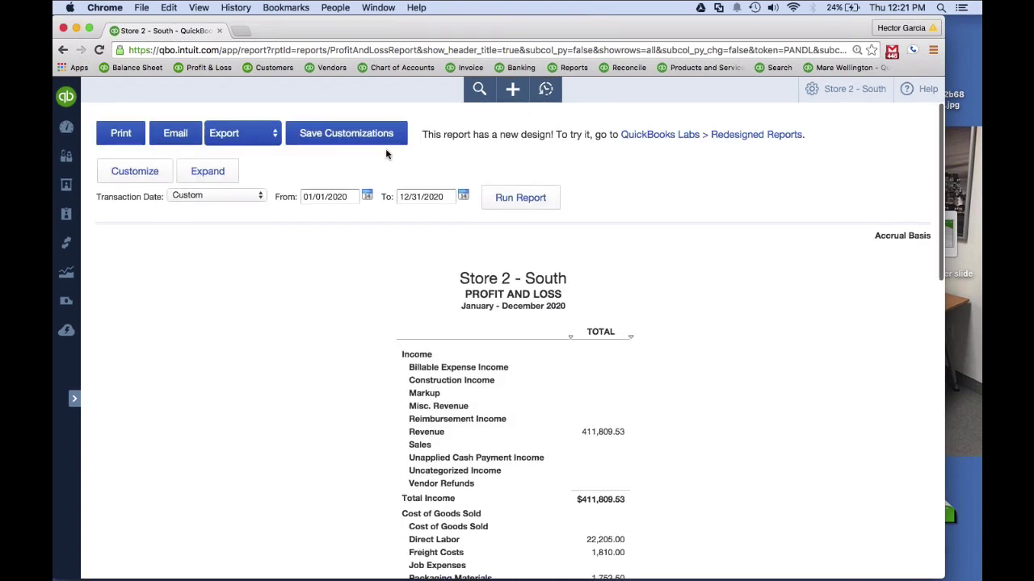
# - Export the Store 2 - South Profit and Loss report as Excel (XLS) and open the downloaded report1 (2).xls in Excel
pyautogui.click(232, 134)
pyautogui.click(235, 160)
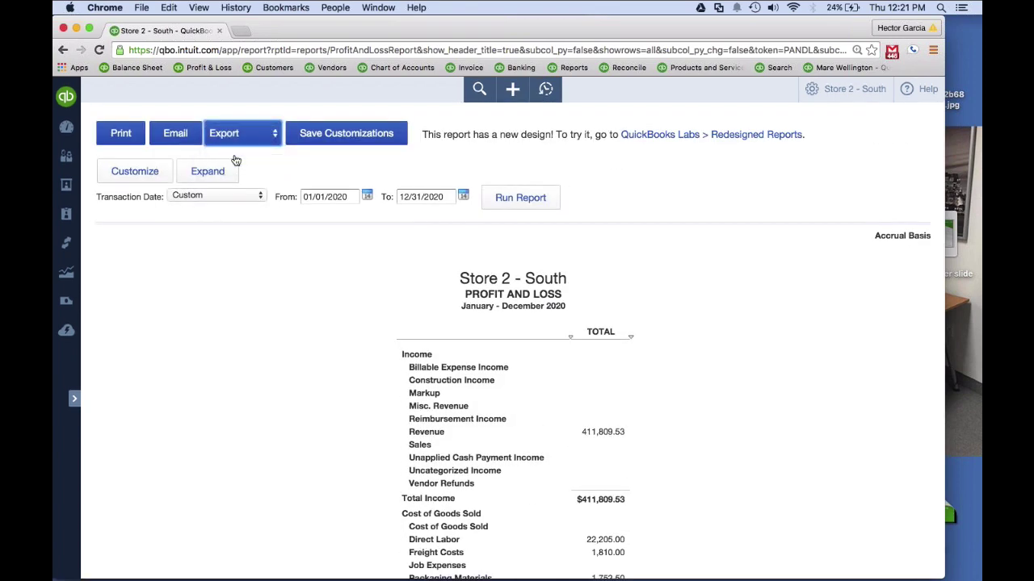
pyautogui.click(66, 565)
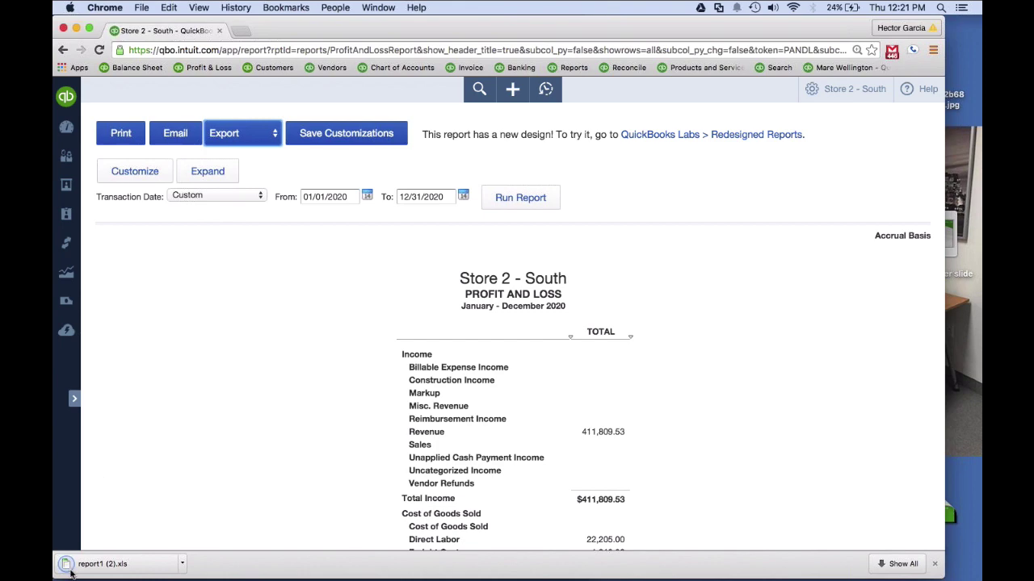
# - Look through the exported Profit and Loss worksheet in an enlarged window and select the empty column C beside the totals
pyautogui.scroll(-3, 424, 327)
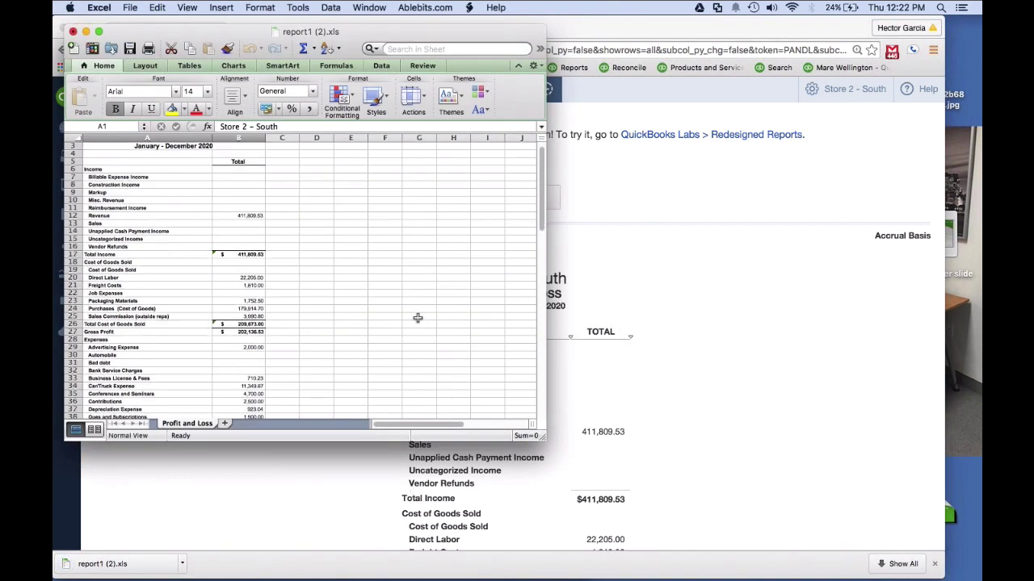
pyautogui.scroll(3, 444, 339)
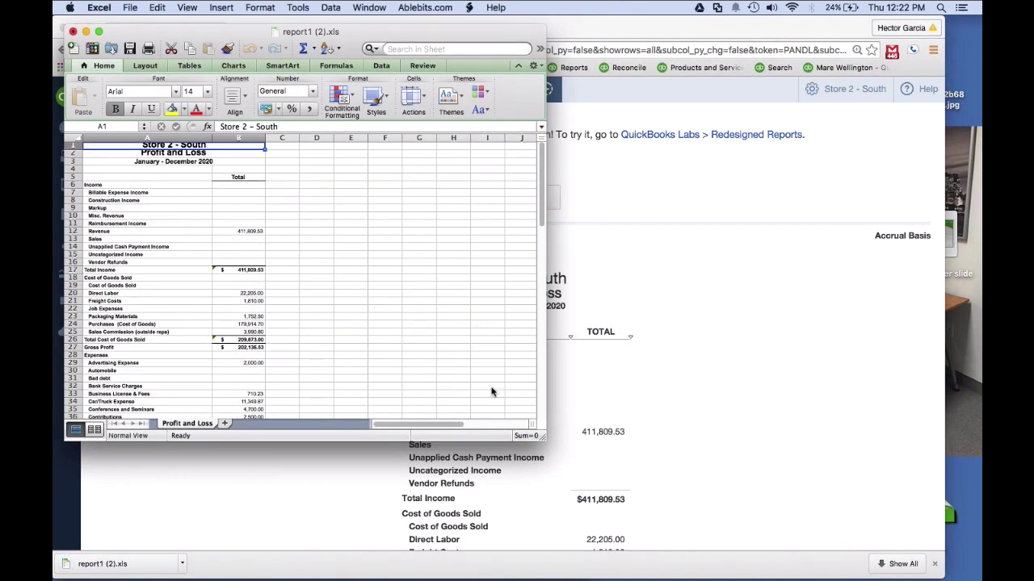
pyautogui.moveTo(545, 439); pyautogui.dragTo(641, 578)
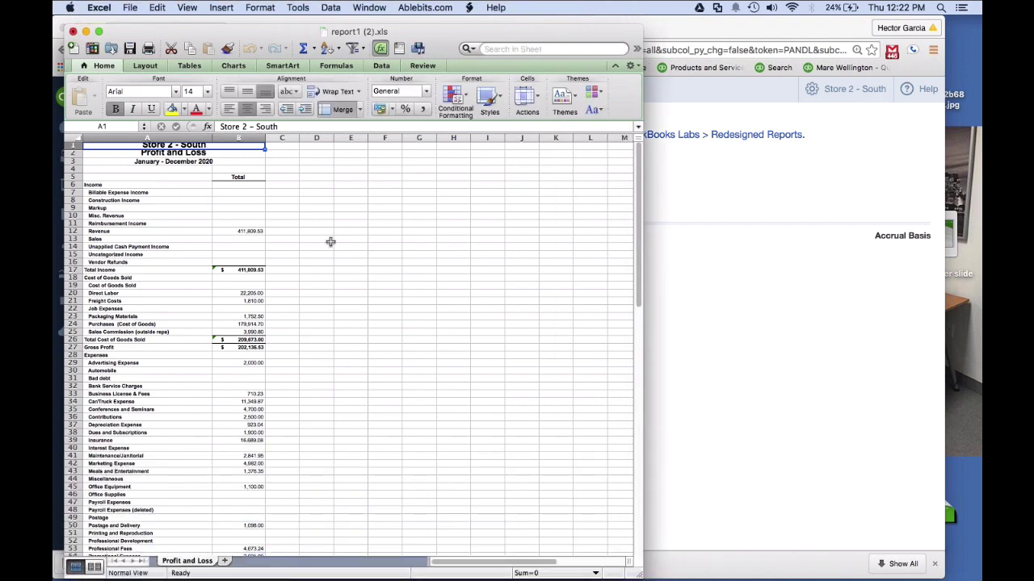
pyautogui.click(284, 138)
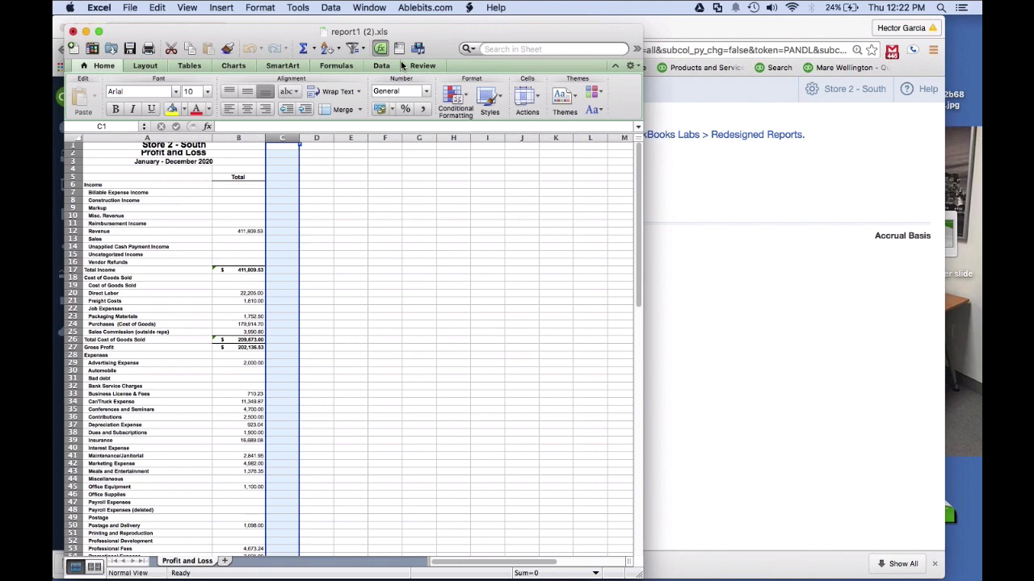
pyautogui.hotkey('ctrl', 'Right')
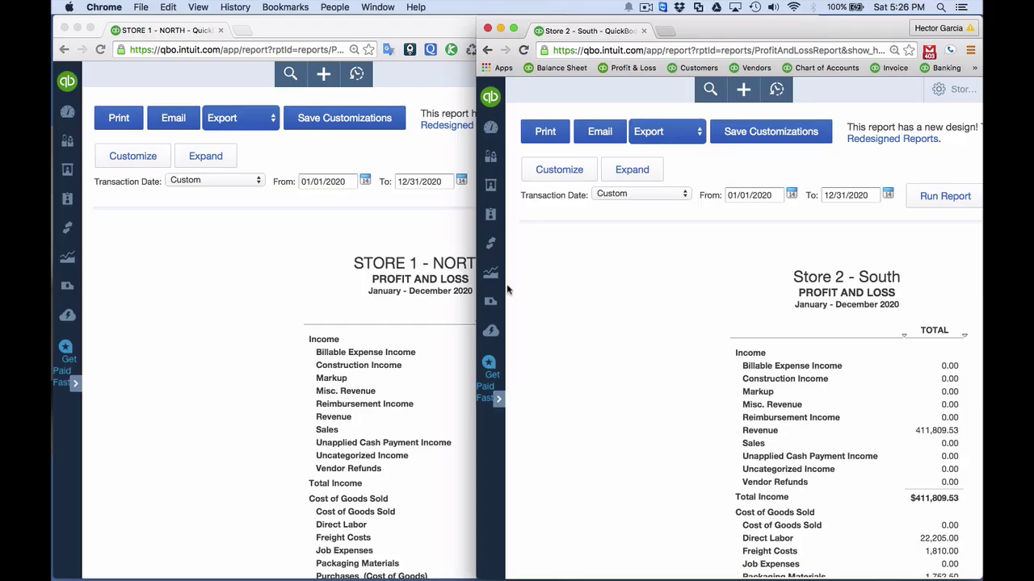
# - Switch to the Store 1 - North report in Chrome, widen its window slightly, and highlight both stores' report titles
pyautogui.click(297, 236)
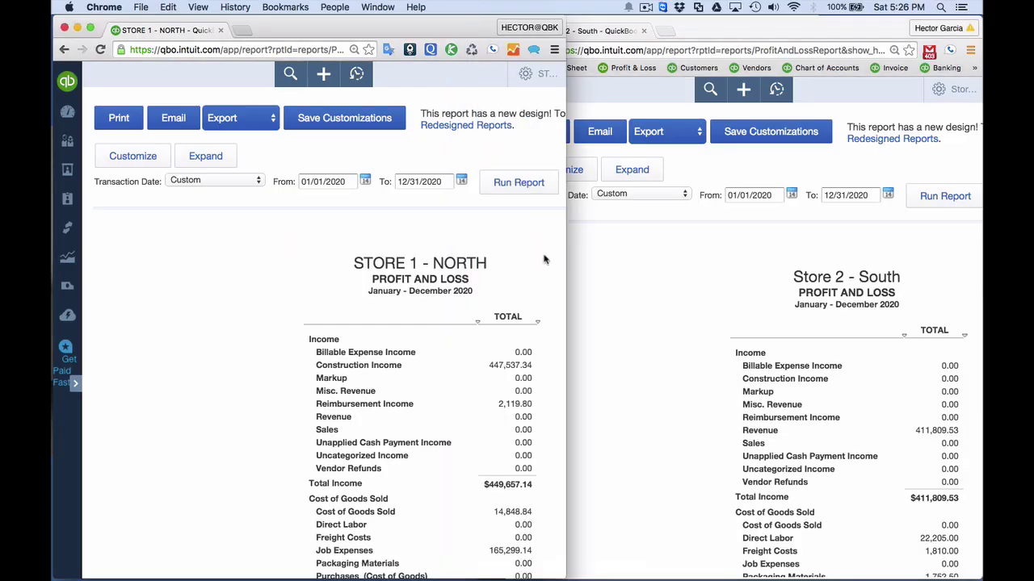
pyautogui.moveTo(568, 247); pyautogui.dragTo(570, 247)
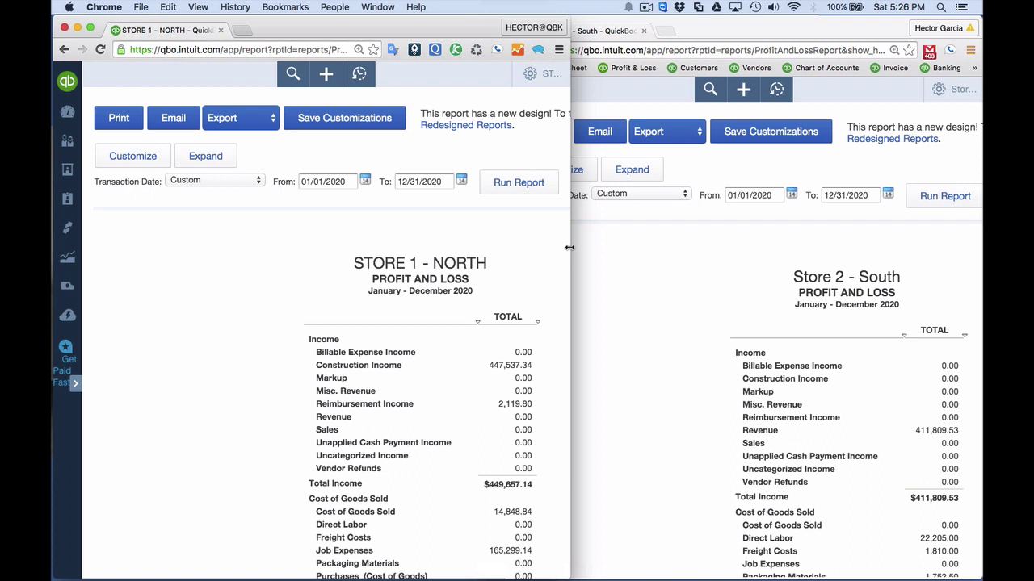
pyautogui.moveTo(353, 262); pyautogui.dragTo(492, 271)
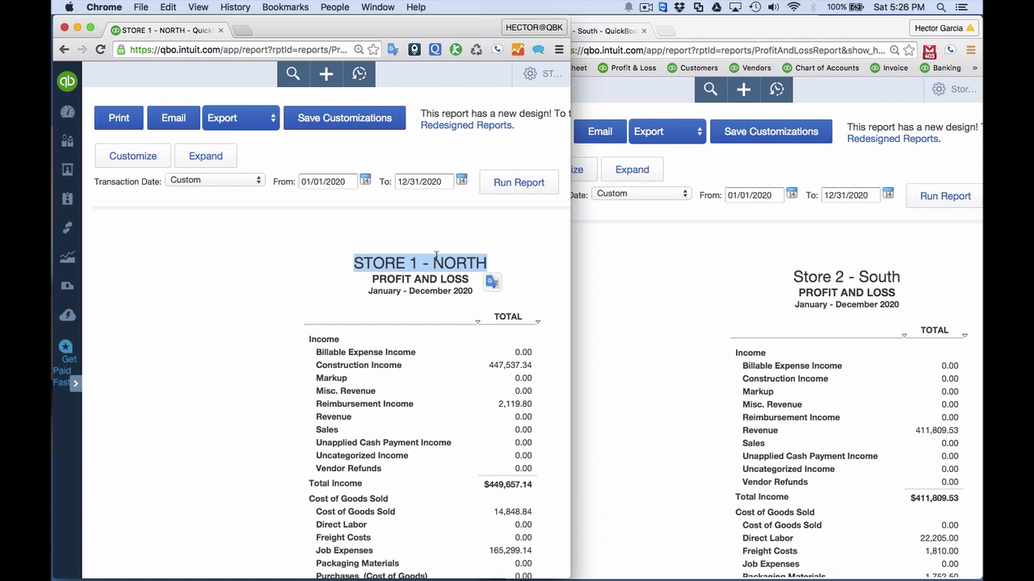
pyautogui.click(629, 273)
pyautogui.moveTo(793, 277); pyautogui.dragTo(903, 277)
pyautogui.click(274, 259)
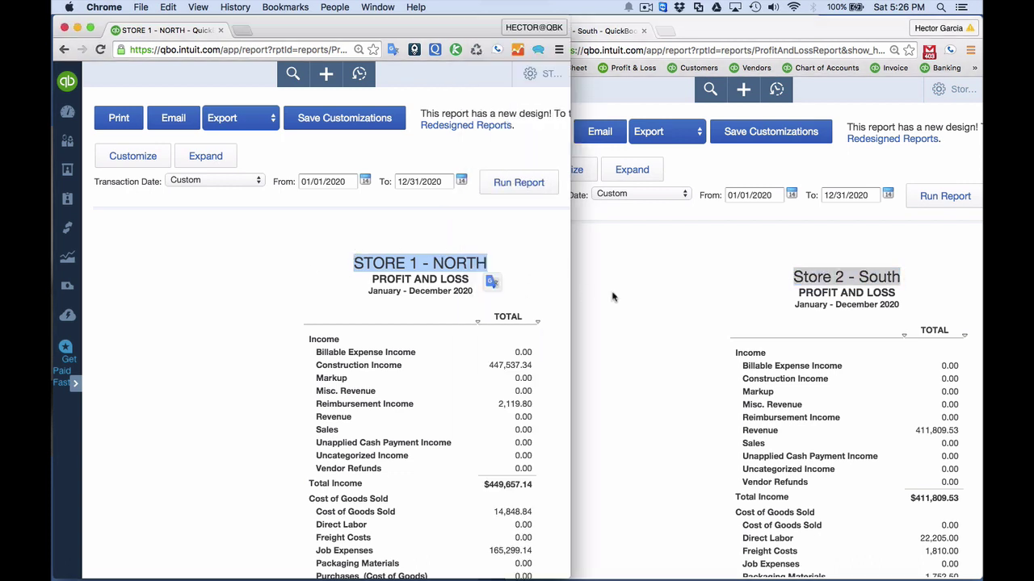
# - Compare the income and cost of goods sold accounts of the two stores' Profit and Loss reports side by side
pyautogui.scroll(-3, 612, 297)
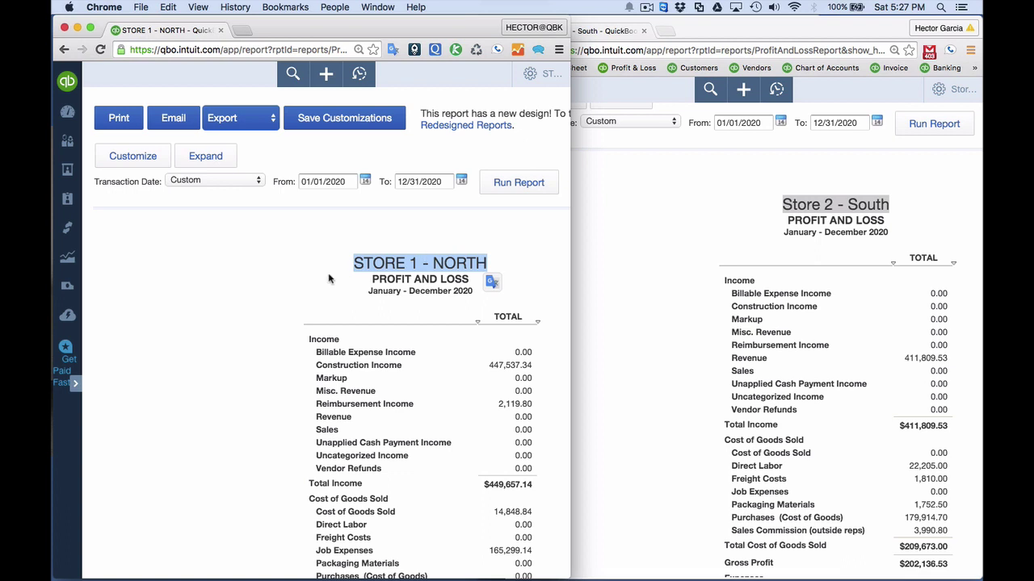
pyautogui.scroll(-3, 335, 272)
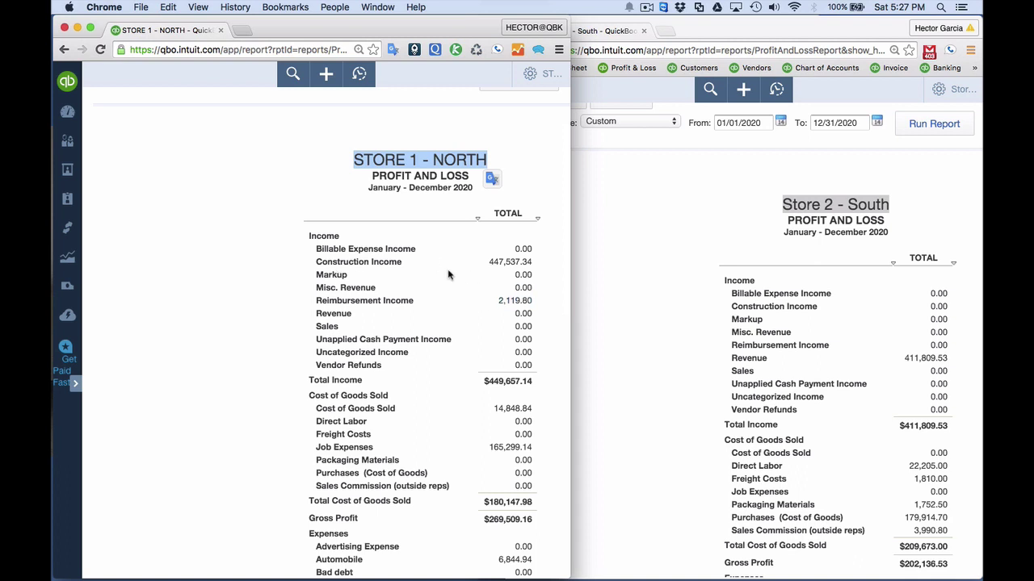
pyautogui.scroll(3, 462, 284)
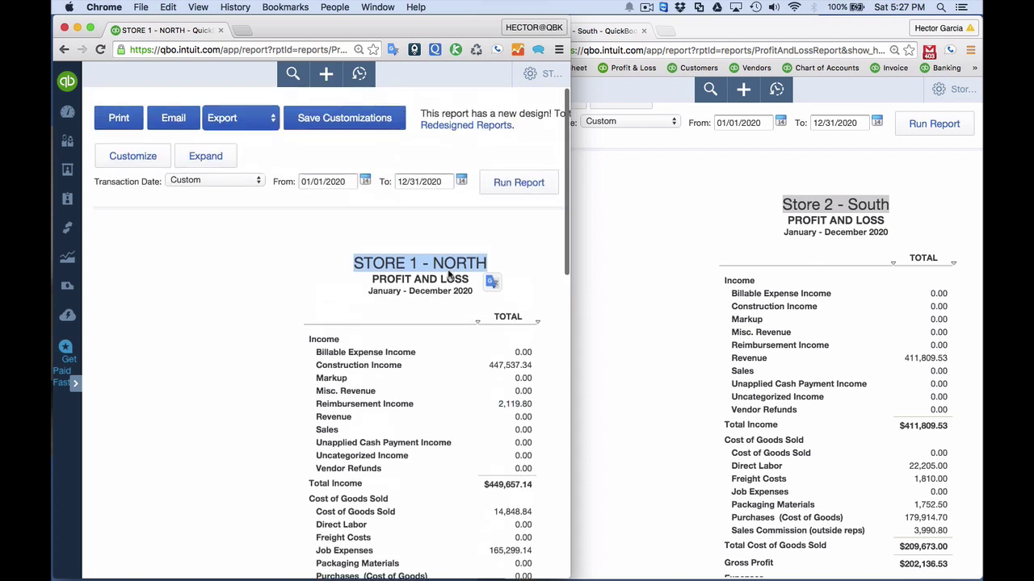
# - Open the customization of Store 1 - North's Profit and Loss report with Sub Items on Collapse and Show Rows on All
pyautogui.click(137, 162)
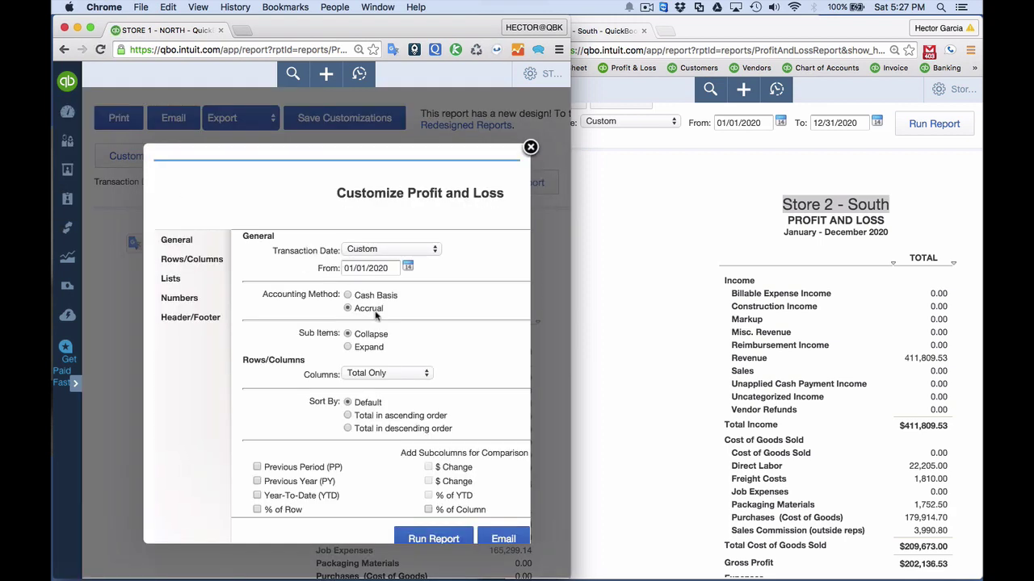
pyautogui.scroll(-3, 374, 315)
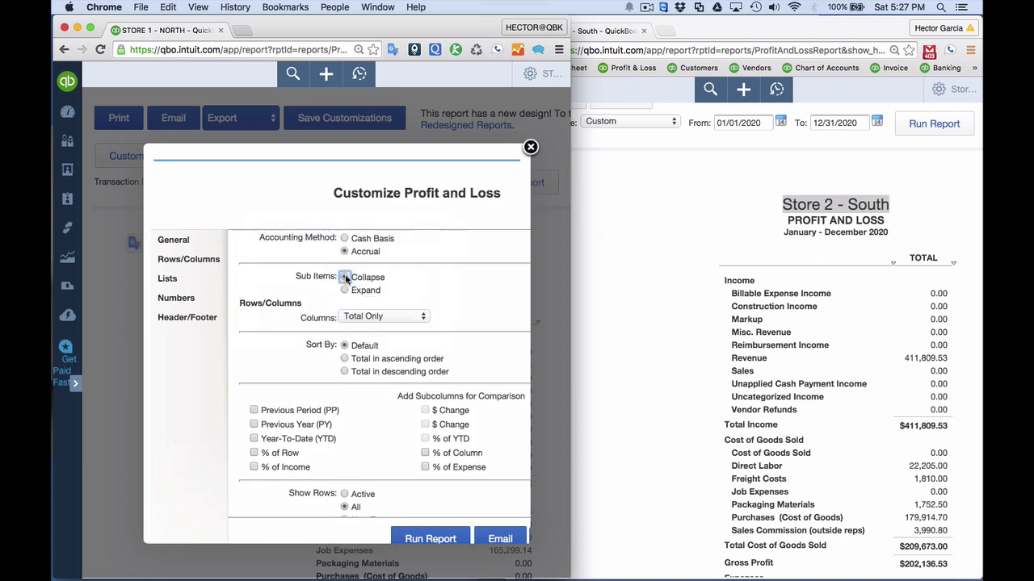
pyautogui.scroll(-5, 344, 277)
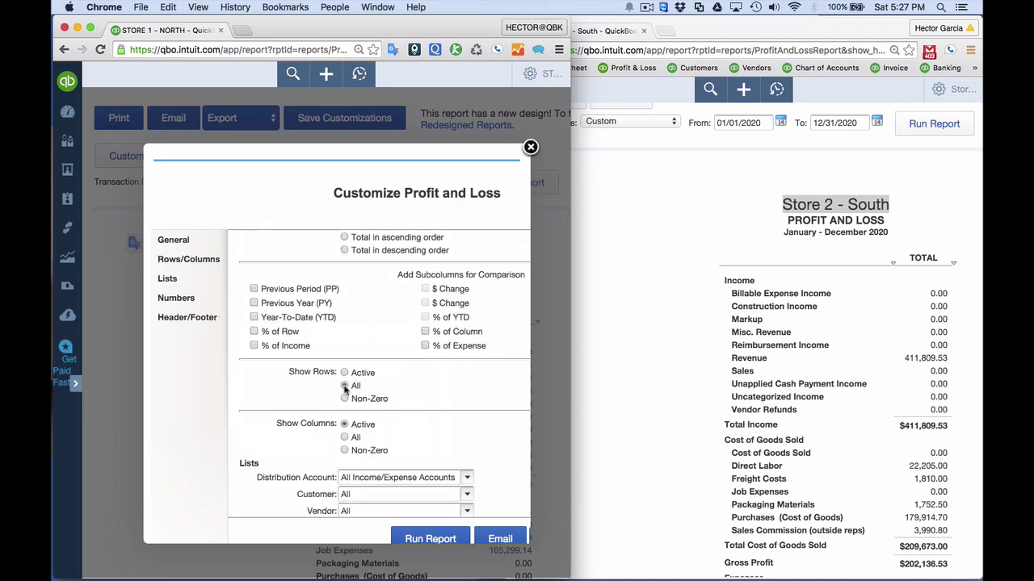
pyautogui.moveTo(288, 372); pyautogui.dragTo(333, 371)
pyautogui.scroll(-1, 383, 379)
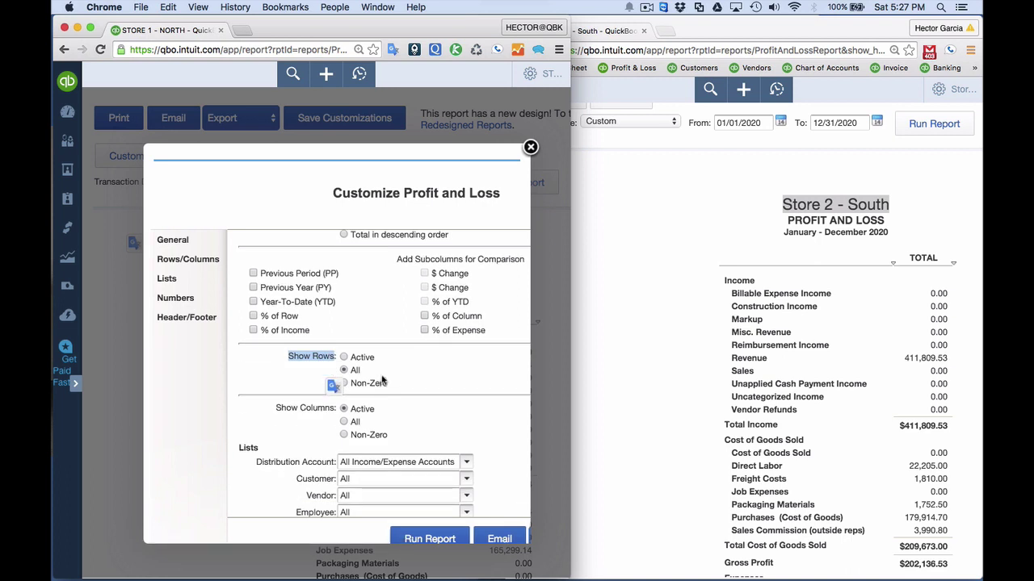
pyautogui.click(395, 374)
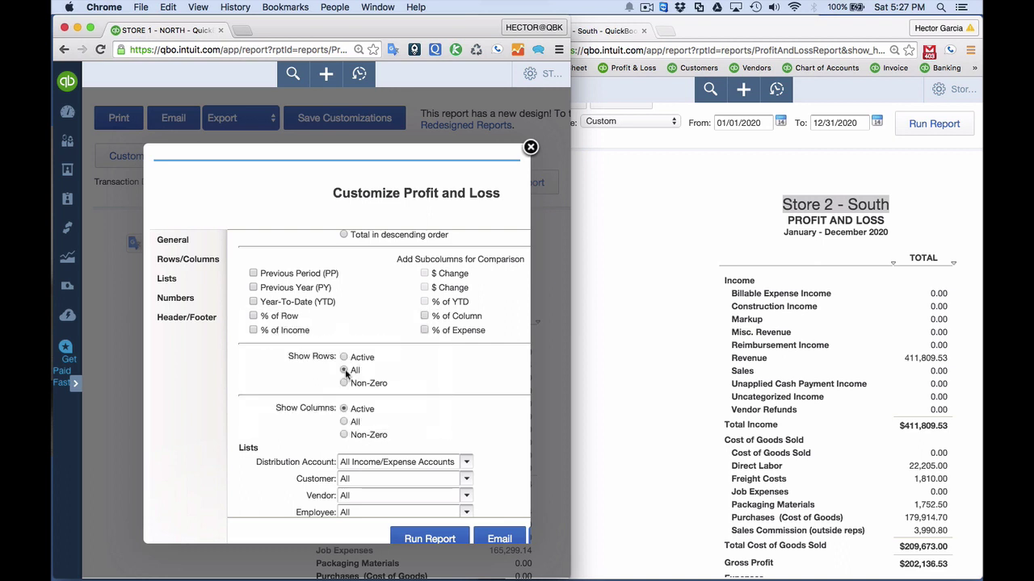
pyautogui.scroll(-5, 431, 374)
pyautogui.scroll(4, 432, 369)
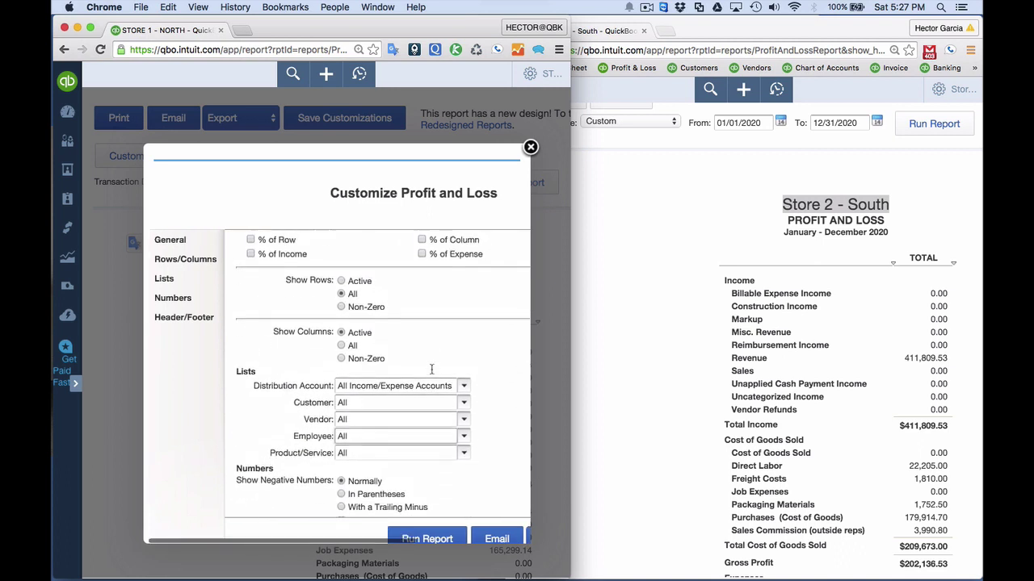
pyautogui.scroll(1, 431, 369)
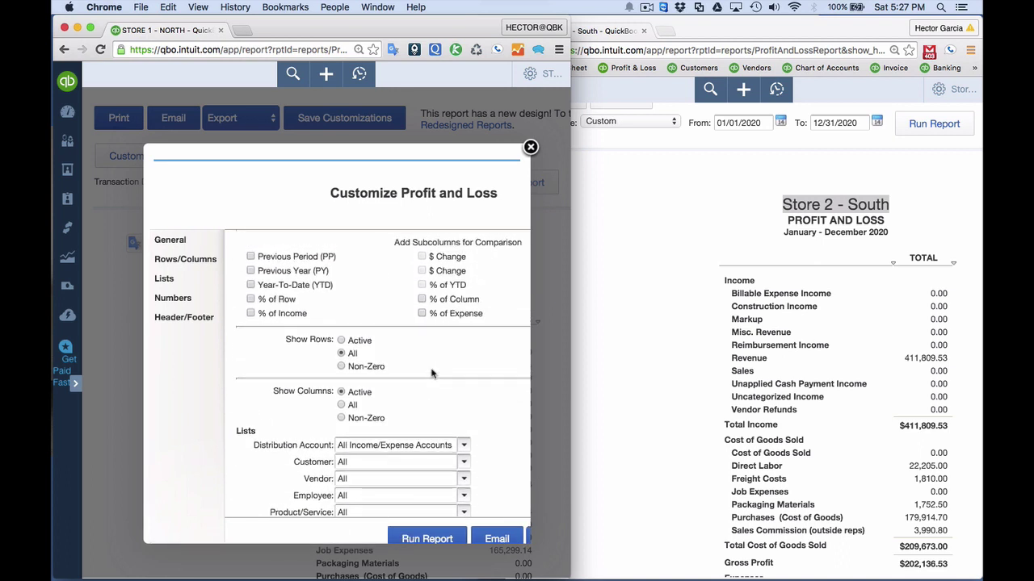
# - Keep Except Zero Amounts cleared in the Show All Numbers settings and rerun the Store 1 - North report
pyautogui.scroll(-6, 431, 374)
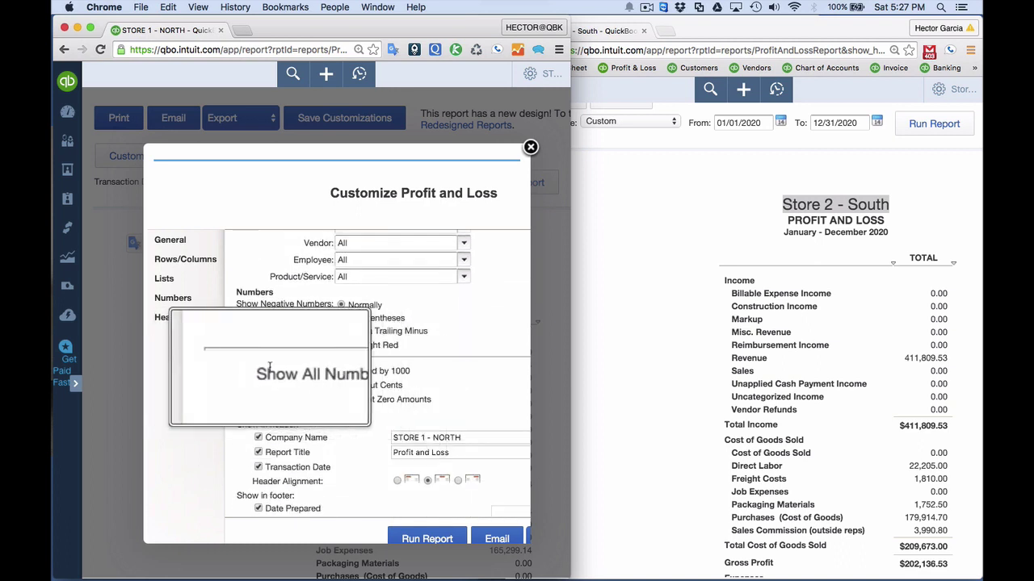
pyautogui.rightClick(271, 370)
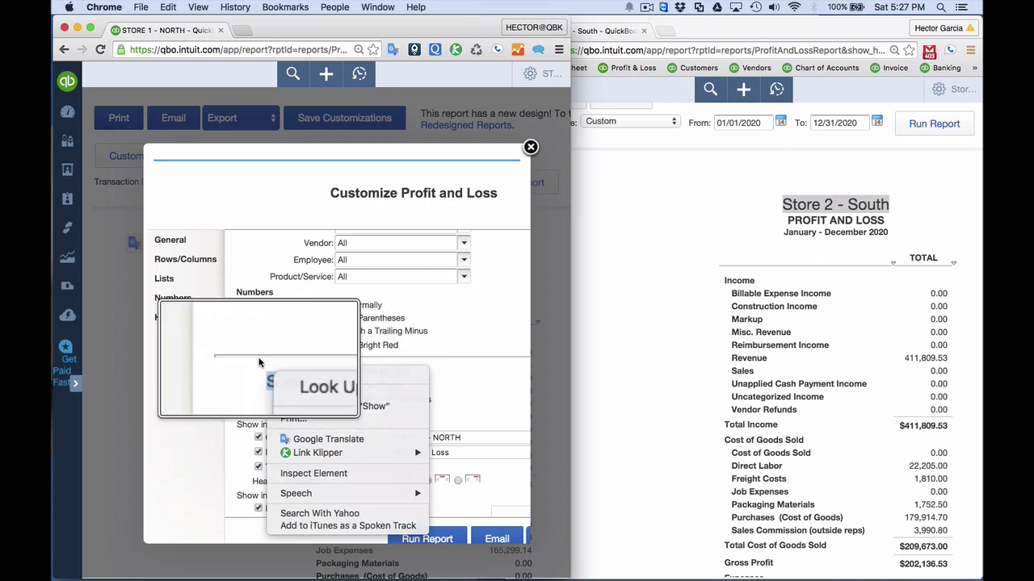
pyautogui.rightClick(255, 358)
pyautogui.press('Escape')
pyautogui.moveTo(260, 373); pyautogui.dragTo(334, 371)
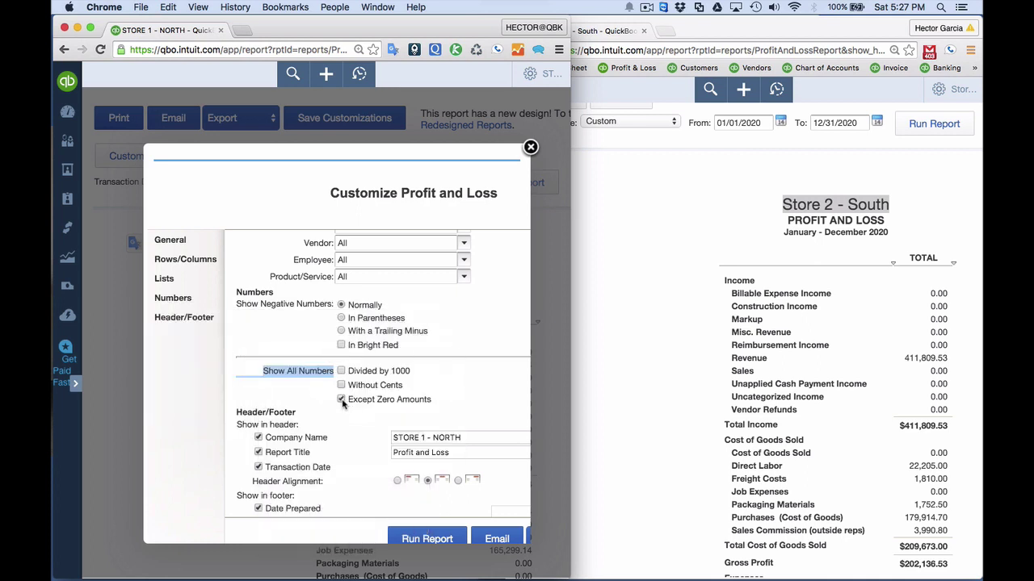
pyautogui.click(340, 401)
pyautogui.click(340, 401)
pyautogui.click(428, 539)
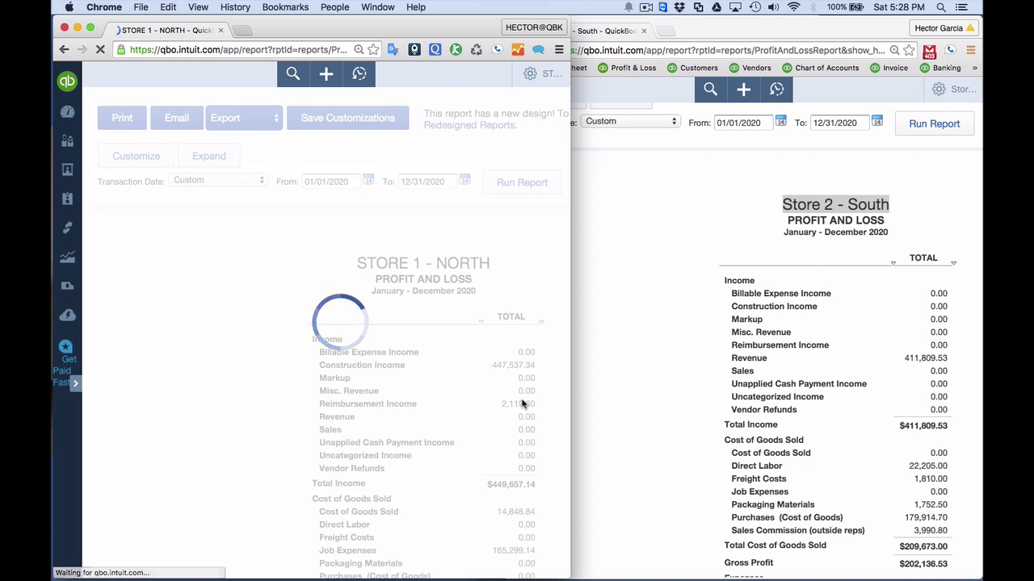
# - Export the Store 1 - North Profit and Loss report as Excel (XLSX)
pyautogui.scroll(-1, 533, 295)
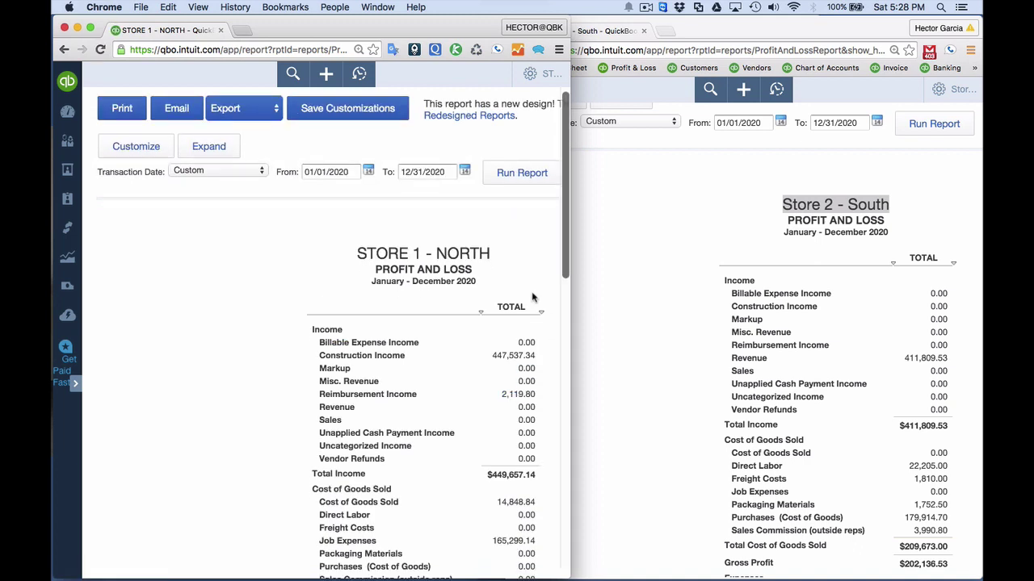
pyautogui.click(260, 108)
pyautogui.click(242, 122)
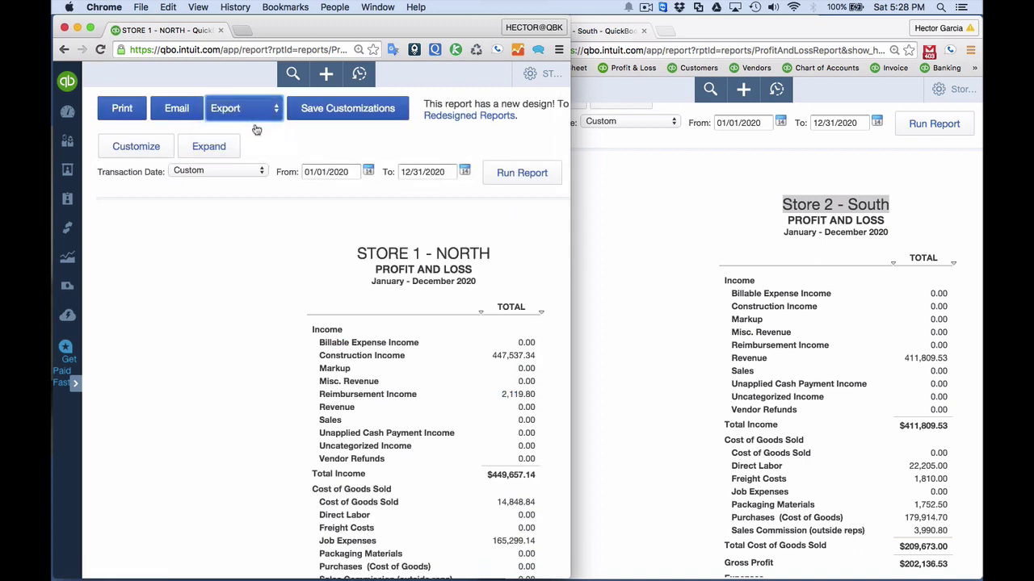
# - Export the Store 2 - South Profit and Loss report as Excel (XLSX)
pyautogui.click(777, 169)
pyautogui.scroll(3, 743, 184)
pyautogui.click(639, 139)
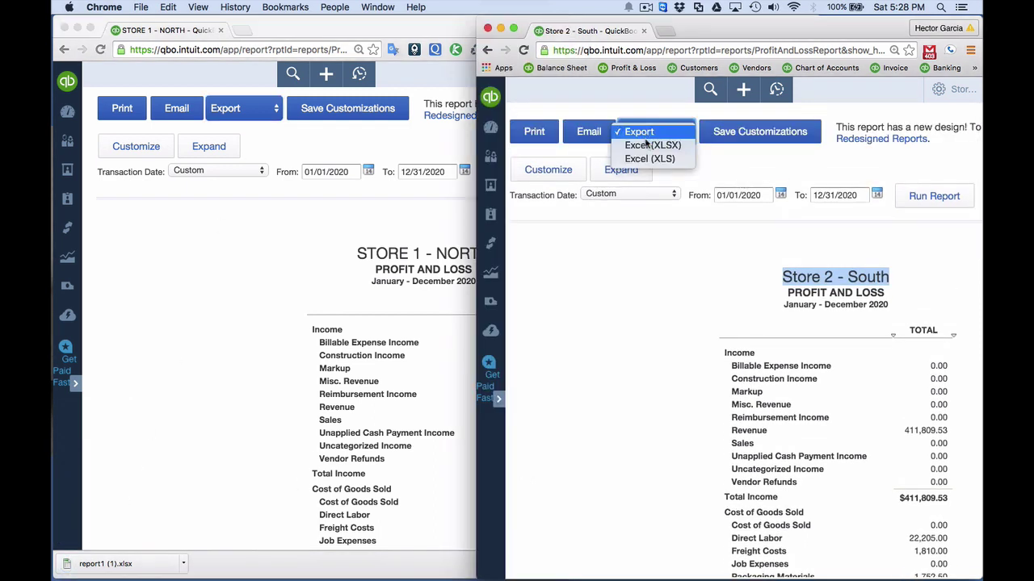
pyautogui.click(646, 145)
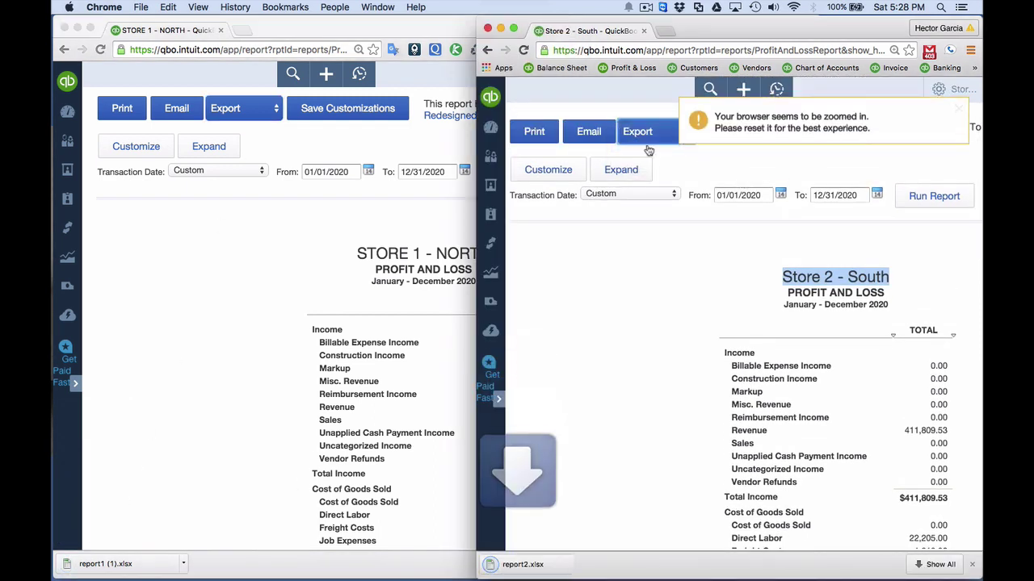
# - Open the exported report1 (1).xlsx and report2.xlsx in Excel and place the two workbooks side by side
pyautogui.click(110, 564)
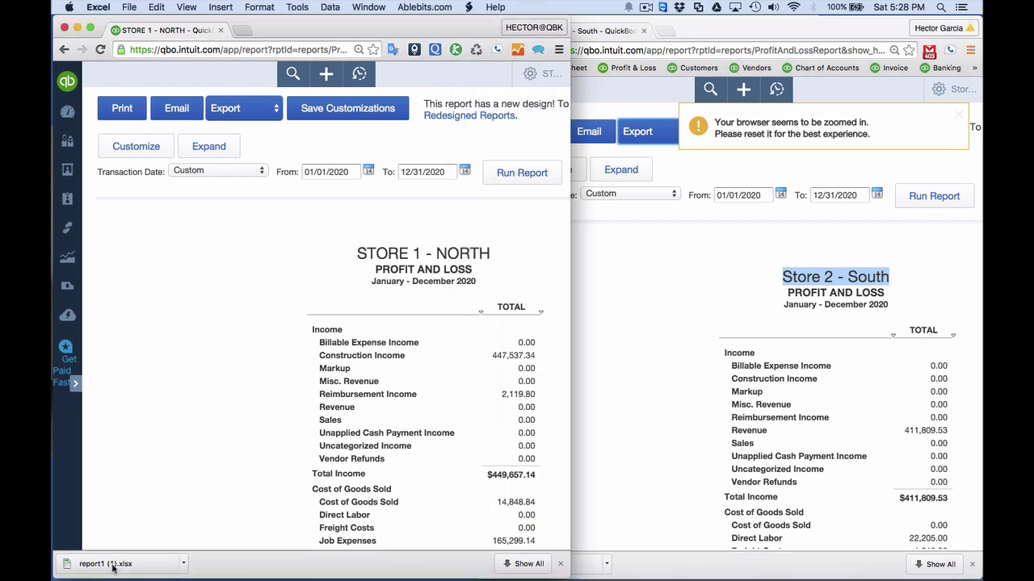
pyautogui.click(579, 570)
pyautogui.moveTo(215, 62); pyautogui.dragTo(591, 53)
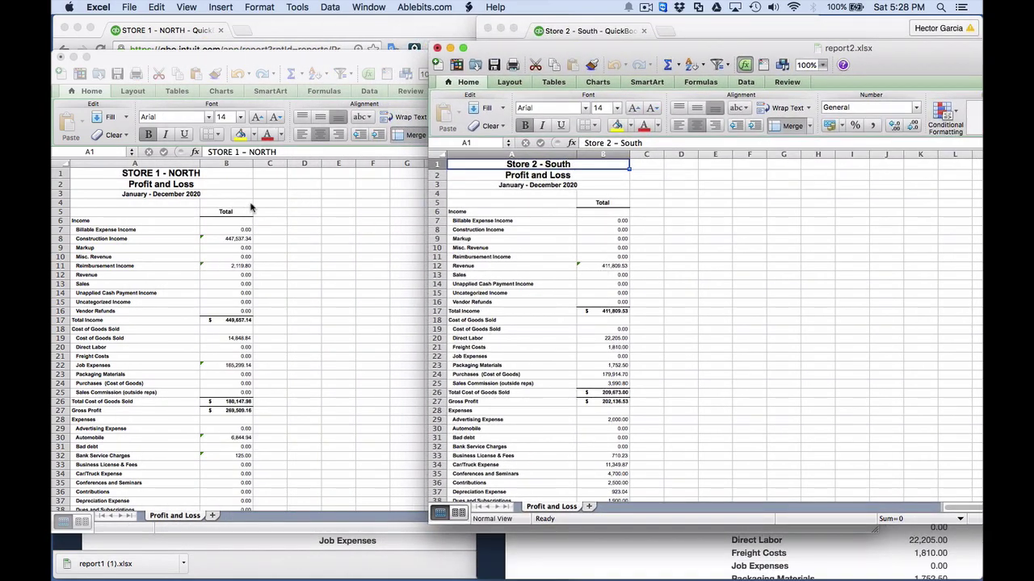
# - Retitle cell A1 of report1 (1).xlsx as BOTH STORES and relabel the Total heading in B5 as STORE 1
pyautogui.click(174, 173)
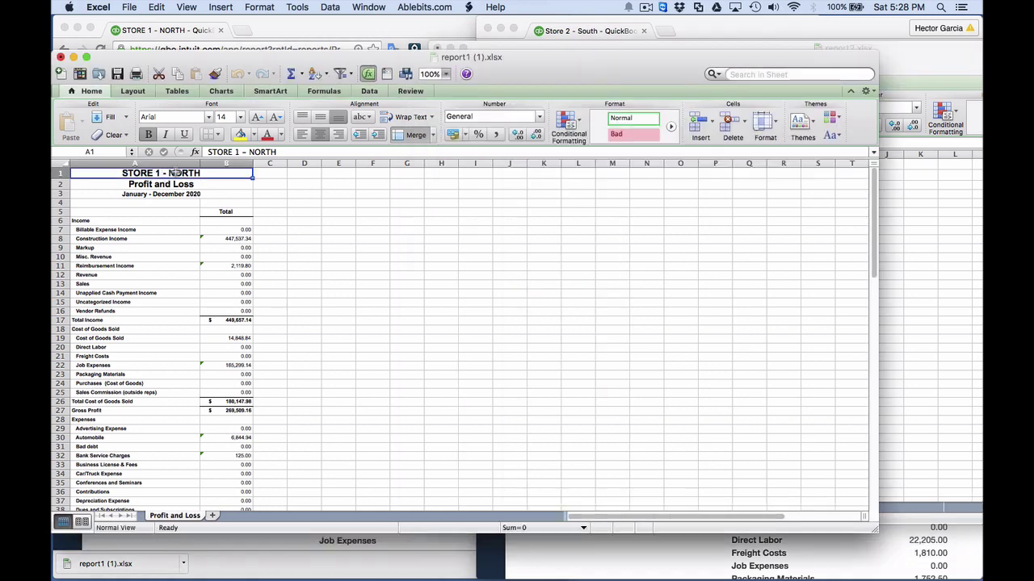
pyautogui.write('BOTH STORES')
pyautogui.click(272, 237)
pyautogui.press('Left')
pyautogui.press('Up')
pyautogui.press('Up')
pyautogui.press('Up')
pyautogui.write('STORE 1')
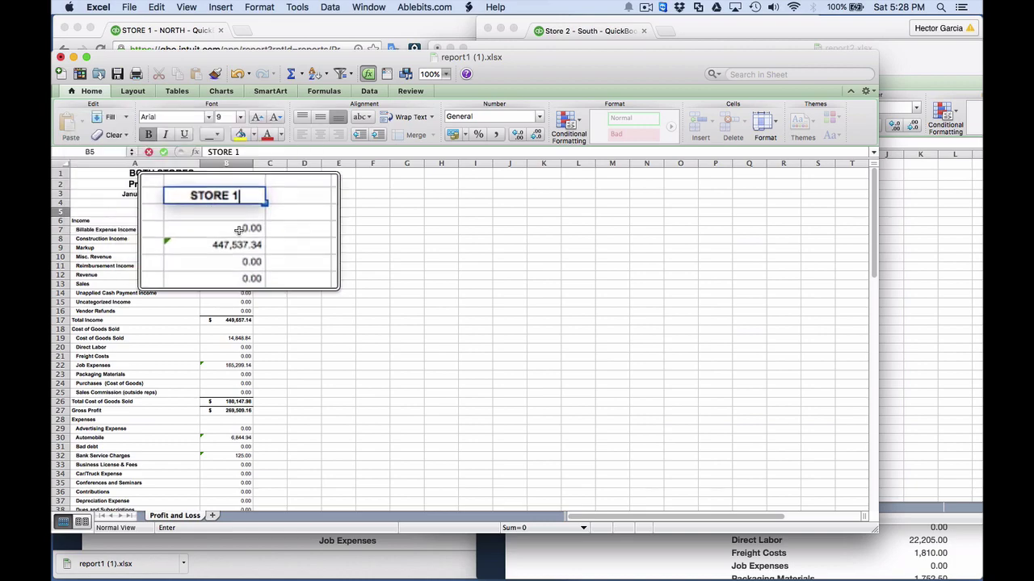
# - Copy the Total column of report2.xlsx from the heading in B5 down to Net Income in B78
pyautogui.click(955, 258)
pyautogui.moveTo(602, 203); pyautogui.dragTo(614, 462)
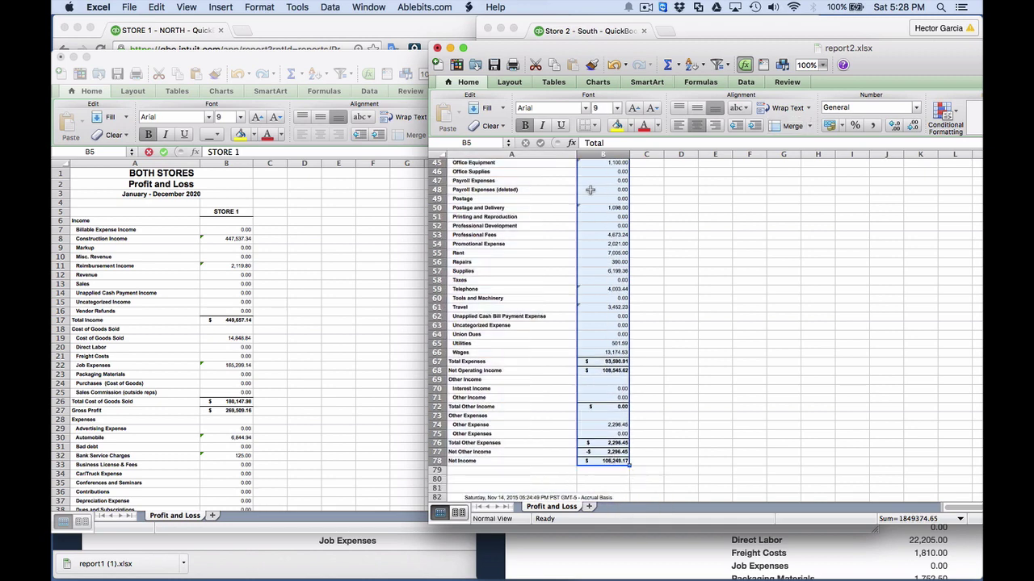
pyautogui.rightClick(605, 180)
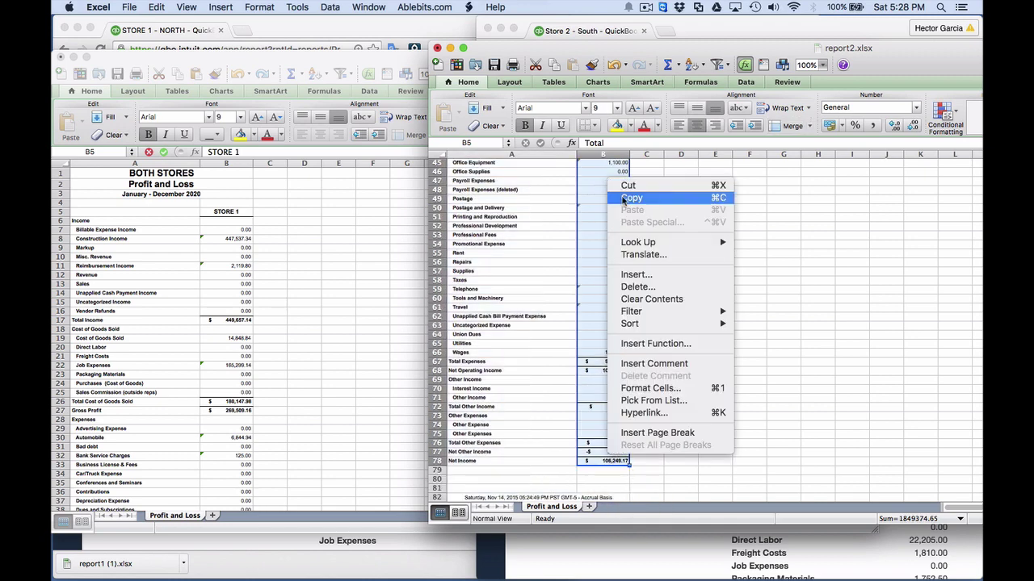
pyautogui.click(626, 199)
pyautogui.scroll(15, 565, 210)
# - Paste the Store 2 figures into report1 (1).xlsx starting at C5 and widen column C to fit the amounts
pyautogui.click(322, 238)
pyautogui.click(268, 212)
pyautogui.rightClick(268, 212)
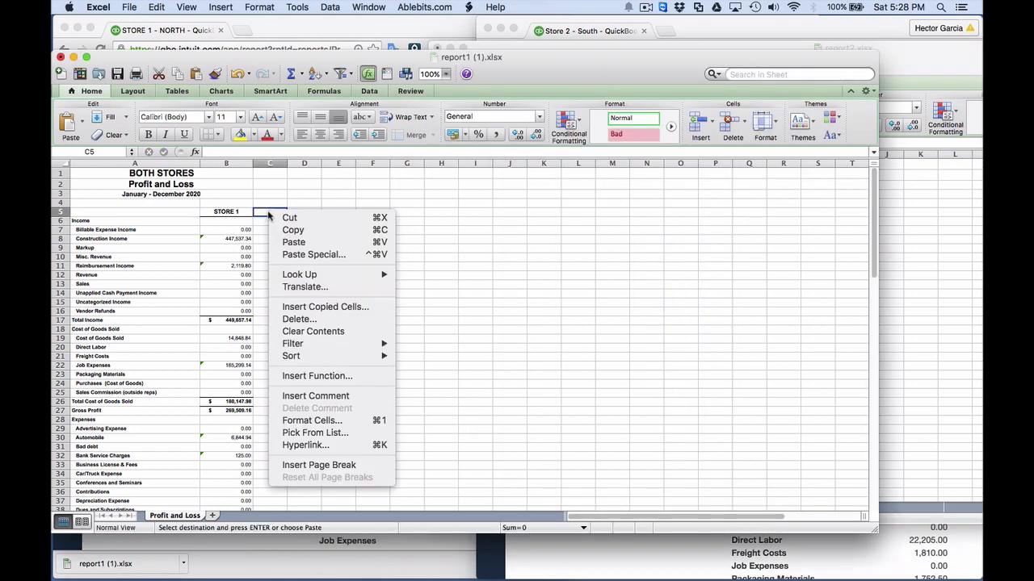
pyautogui.click(294, 242)
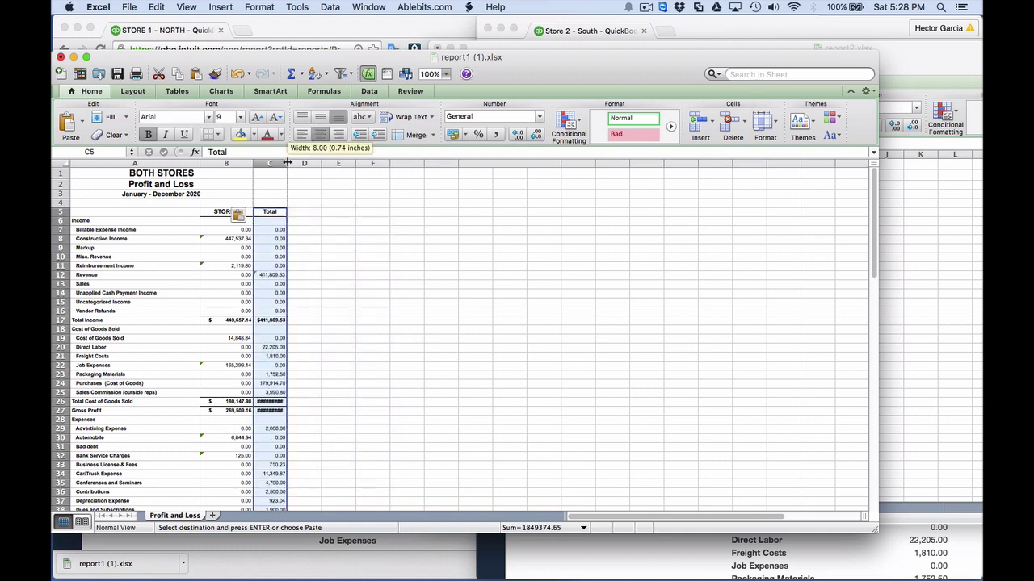
pyautogui.moveTo(287, 163); pyautogui.dragTo(308, 164)
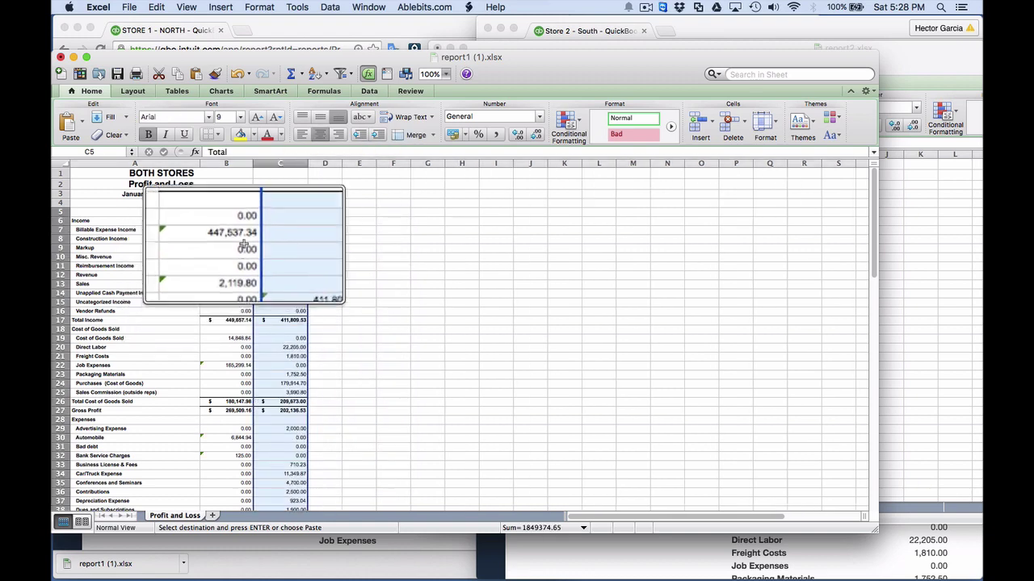
pyautogui.scroll(-15, 247, 393)
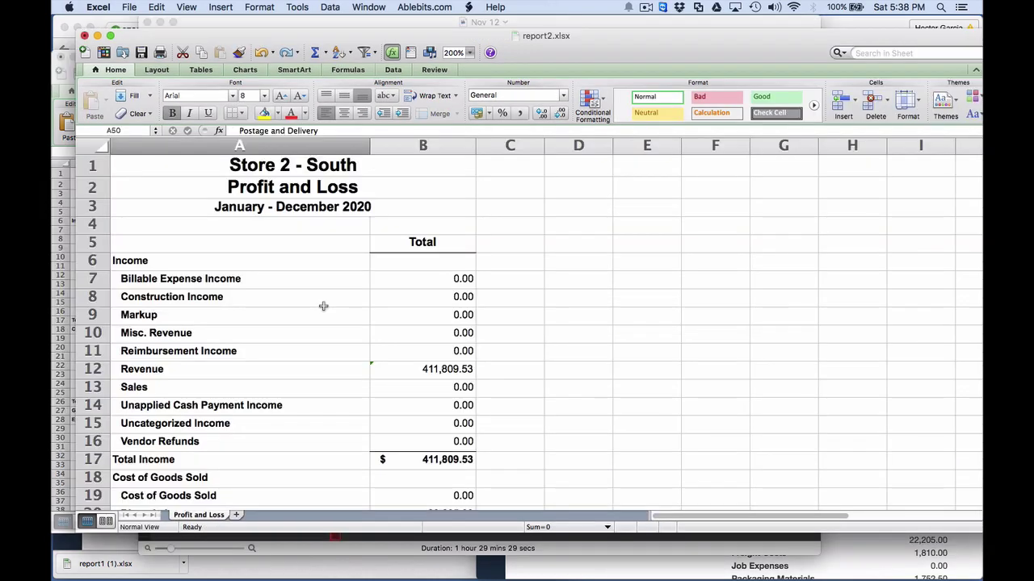
# - Review the account list in report2.xlsx and examine the Payroll Expenses (deleted) account in row 48
pyautogui.scroll(-2, 323, 305)
pyautogui.hscroll(2, 323, 305)
pyautogui.hscroll(-2, 323, 305)
pyautogui.scroll(-3, 323, 306)
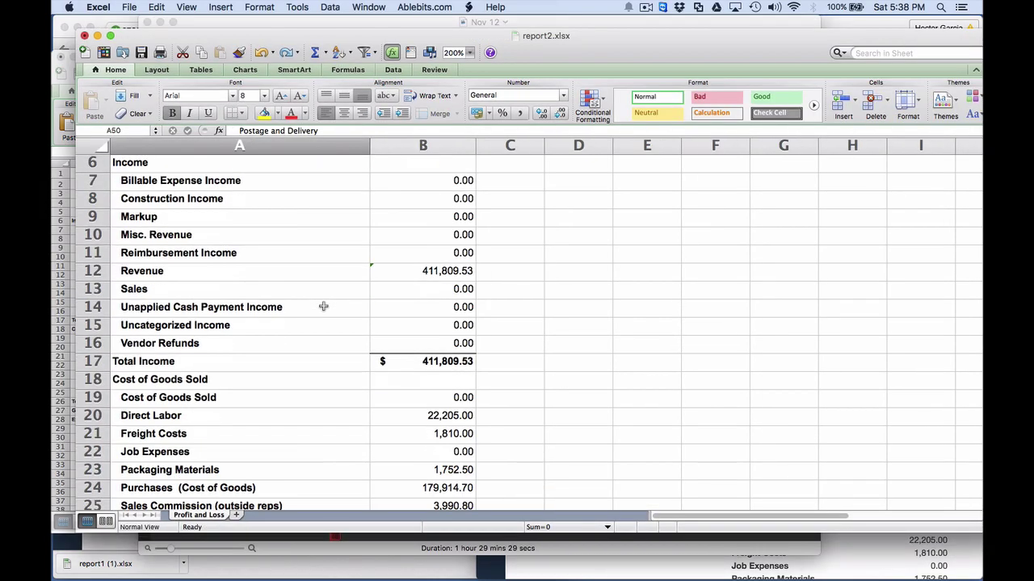
pyautogui.scroll(-3, 323, 307)
pyautogui.scroll(-8, 323, 307)
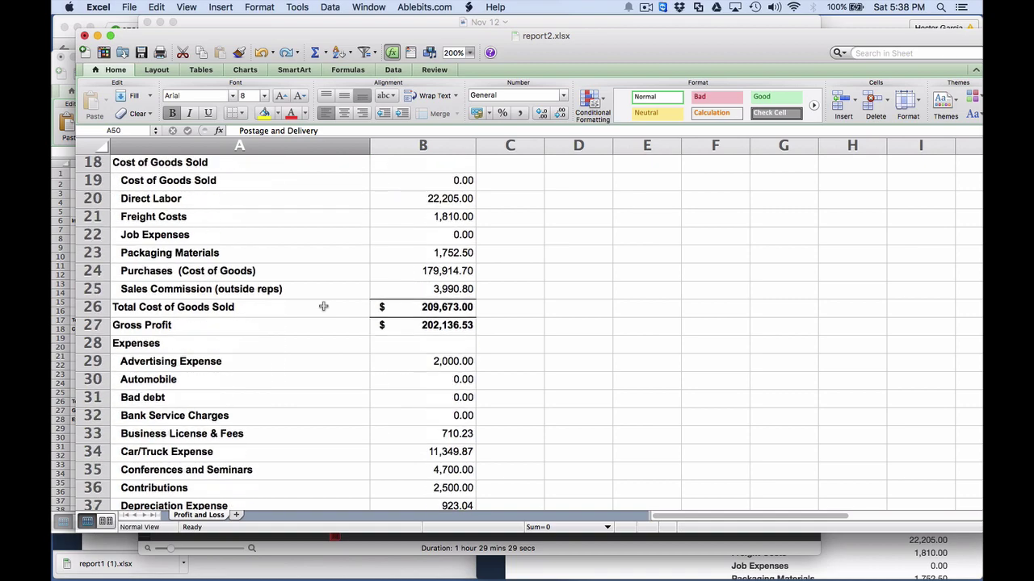
pyautogui.scroll(-5, 323, 307)
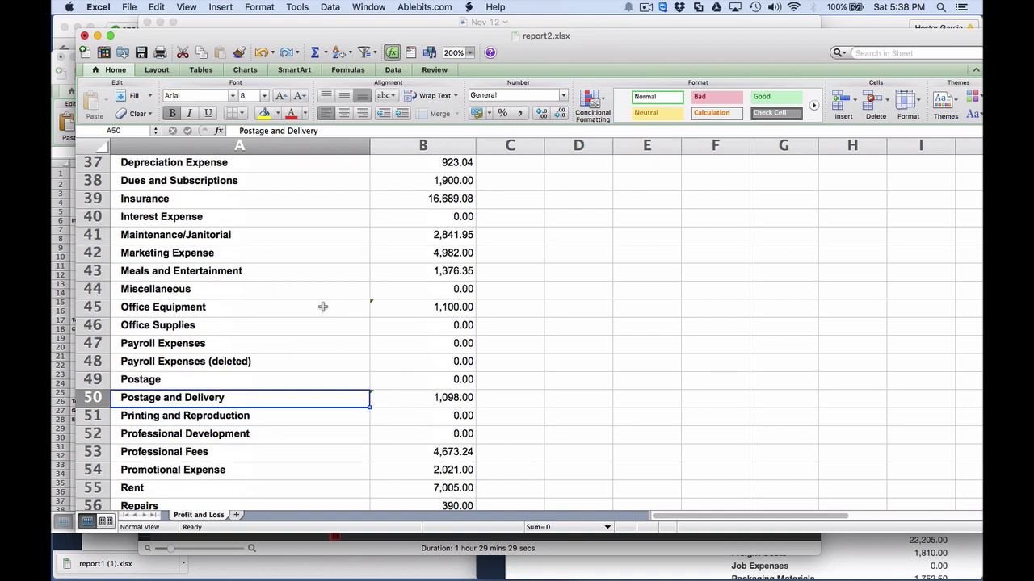
pyautogui.click(95, 362)
pyautogui.doubleClick(212, 362)
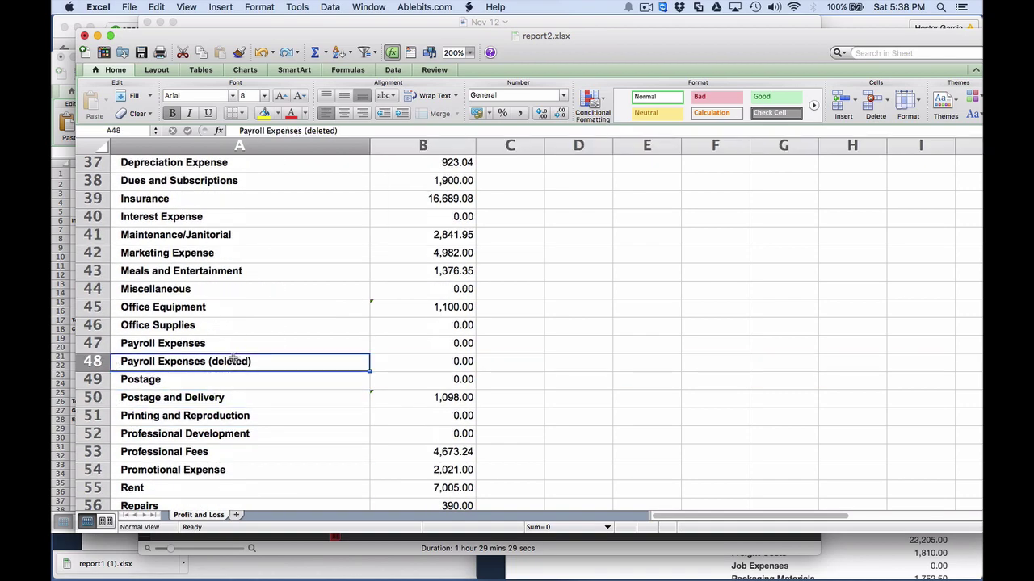
pyautogui.moveTo(212, 363); pyautogui.dragTo(254, 364)
pyautogui.click(256, 365)
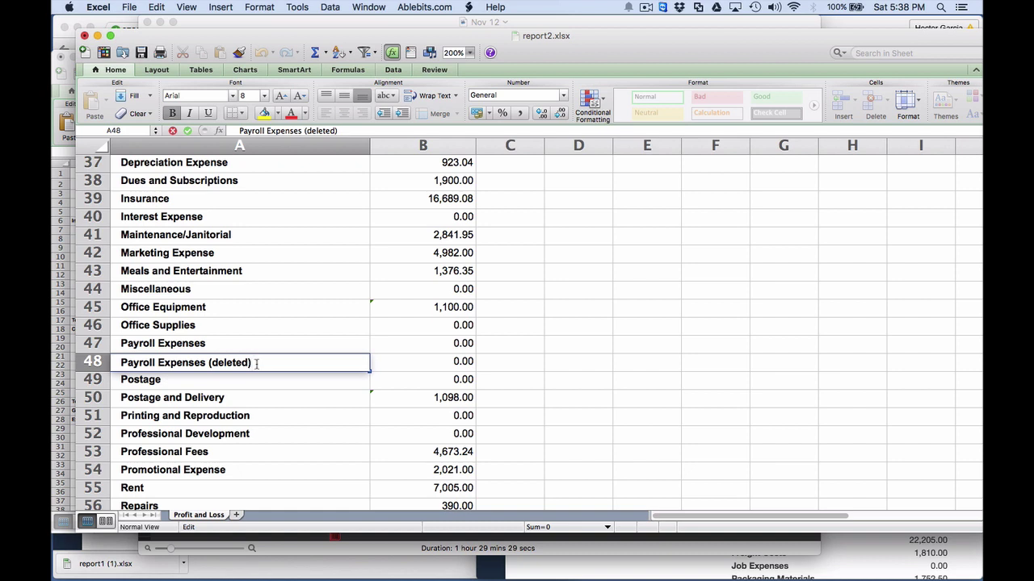
pyautogui.click(264, 399)
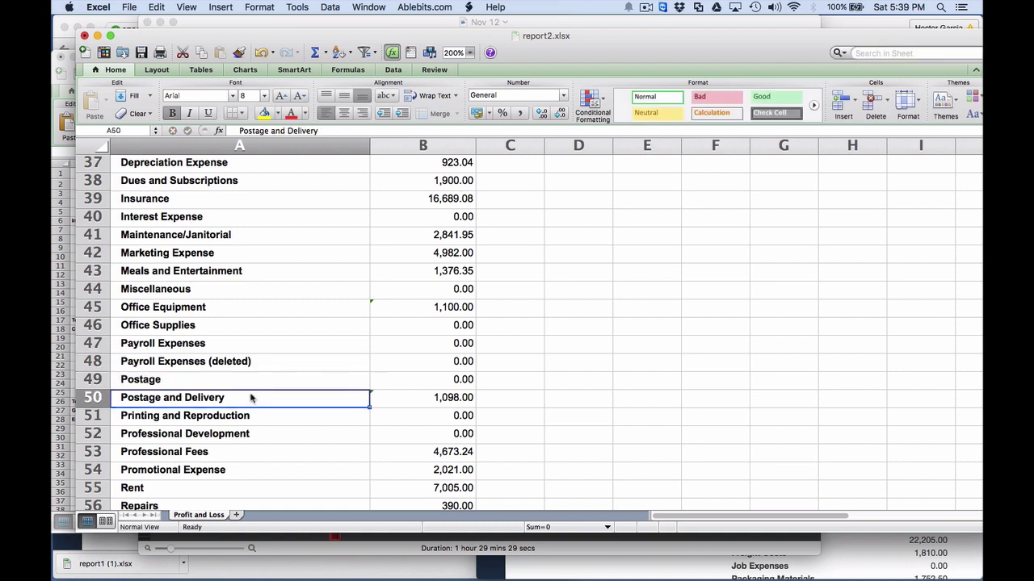
pyautogui.click(91, 361)
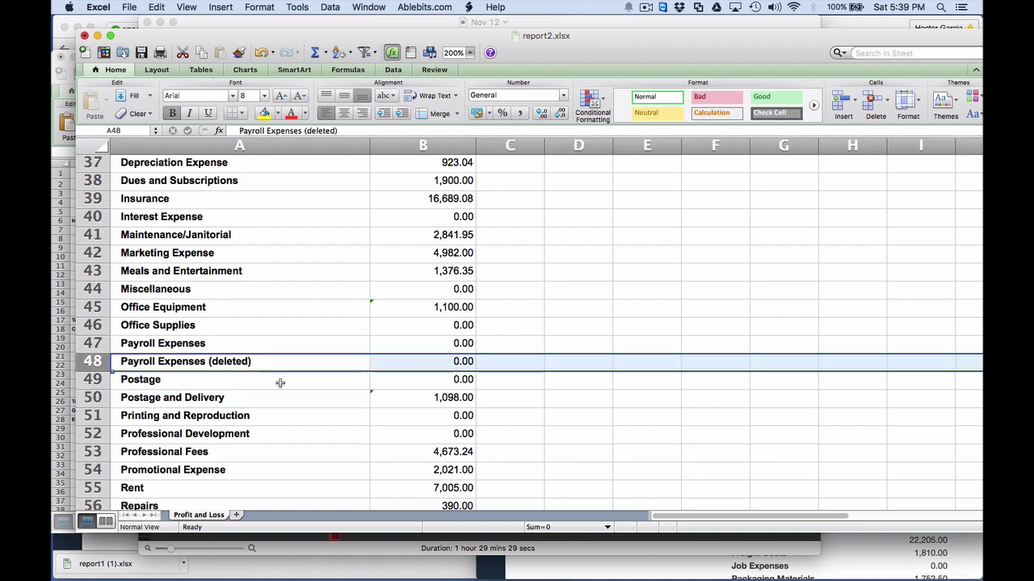
pyautogui.click(459, 362)
pyautogui.click(283, 358)
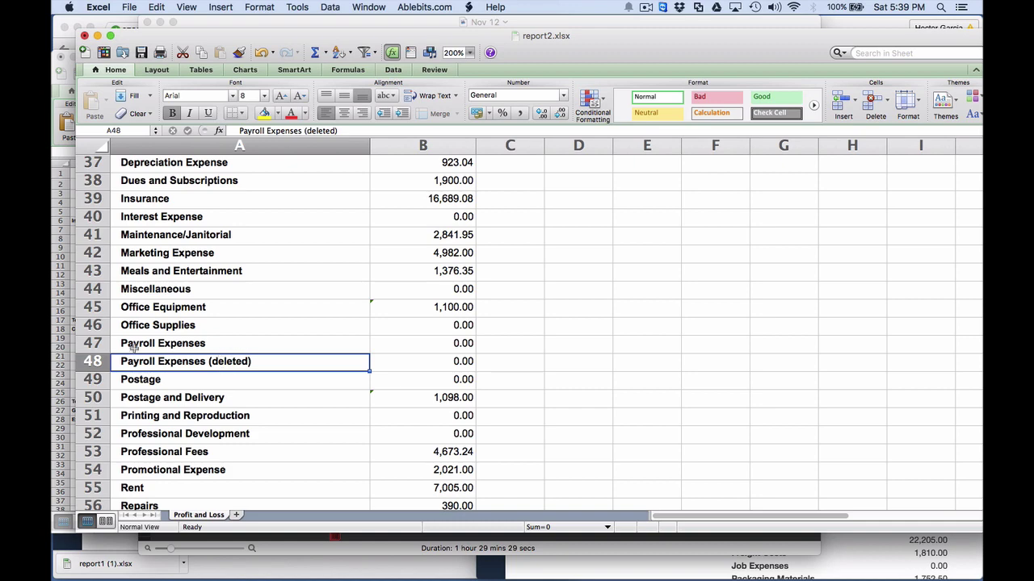
pyautogui.click(92, 361)
# - Copy column B of report2.xlsx and use Paste Special to paste it back in place as values
pyautogui.scroll(15, 490, 268)
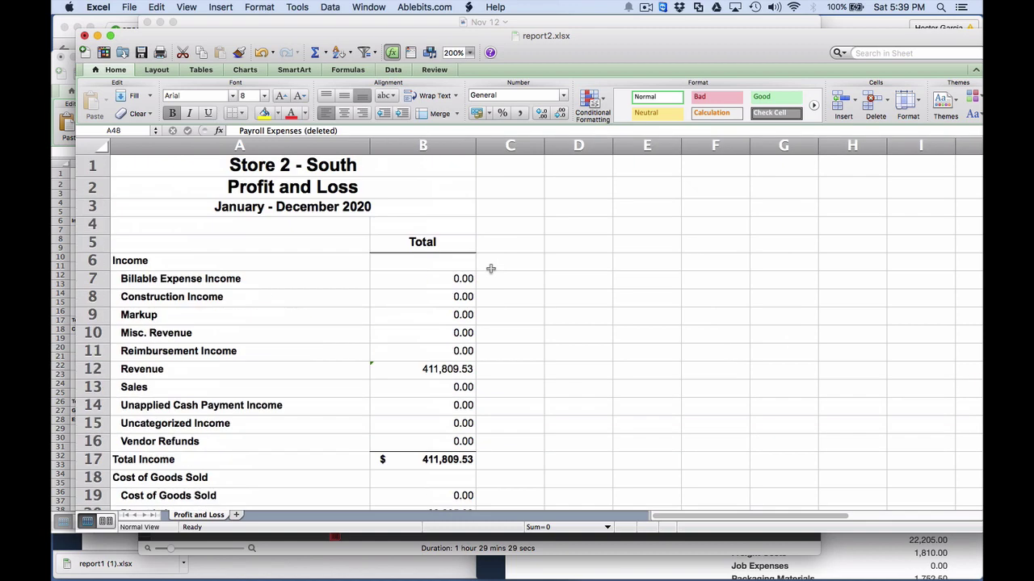
pyautogui.click(443, 149)
pyautogui.rightClick(434, 146)
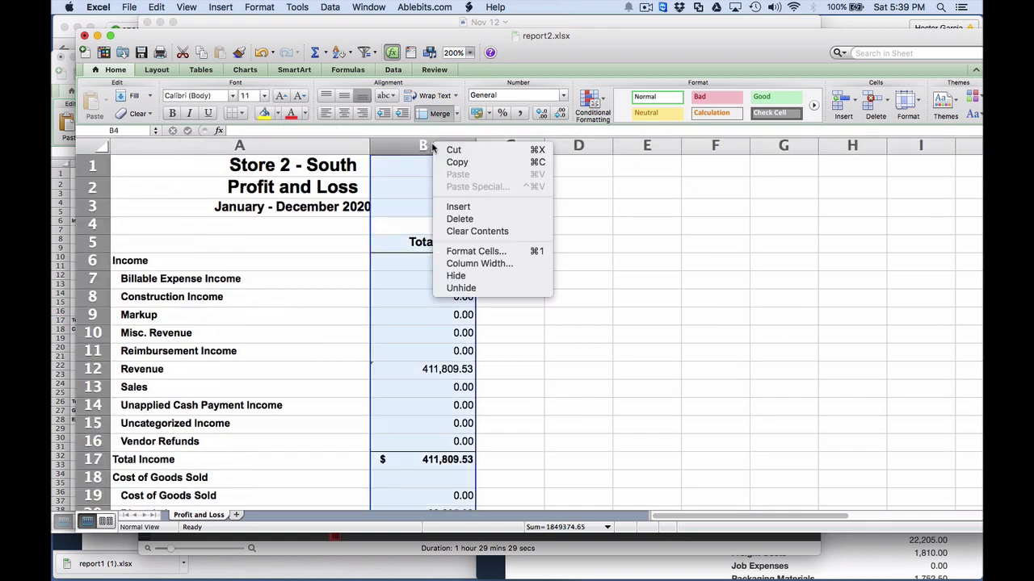
pyautogui.click(457, 162)
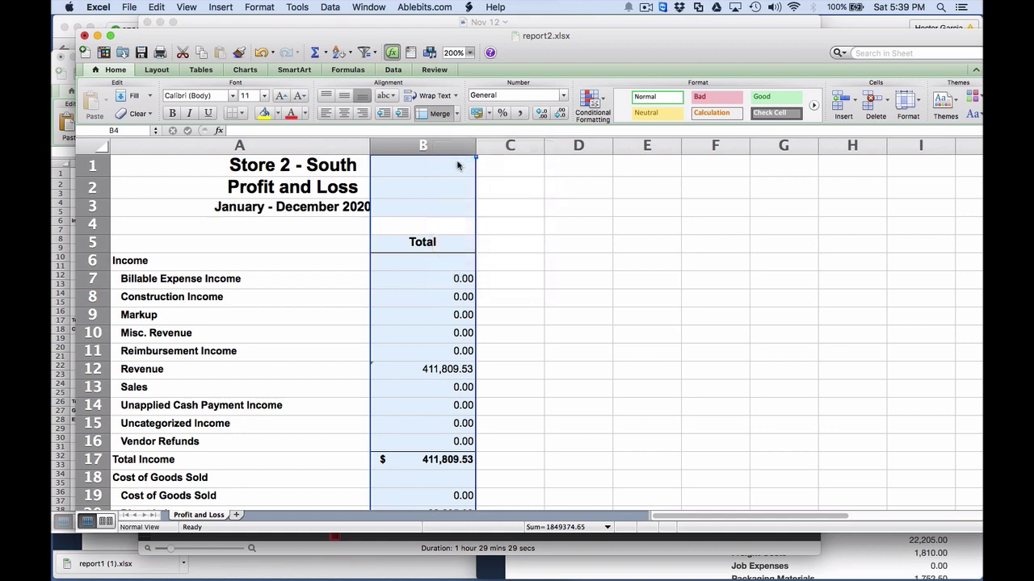
pyautogui.rightClick(416, 146)
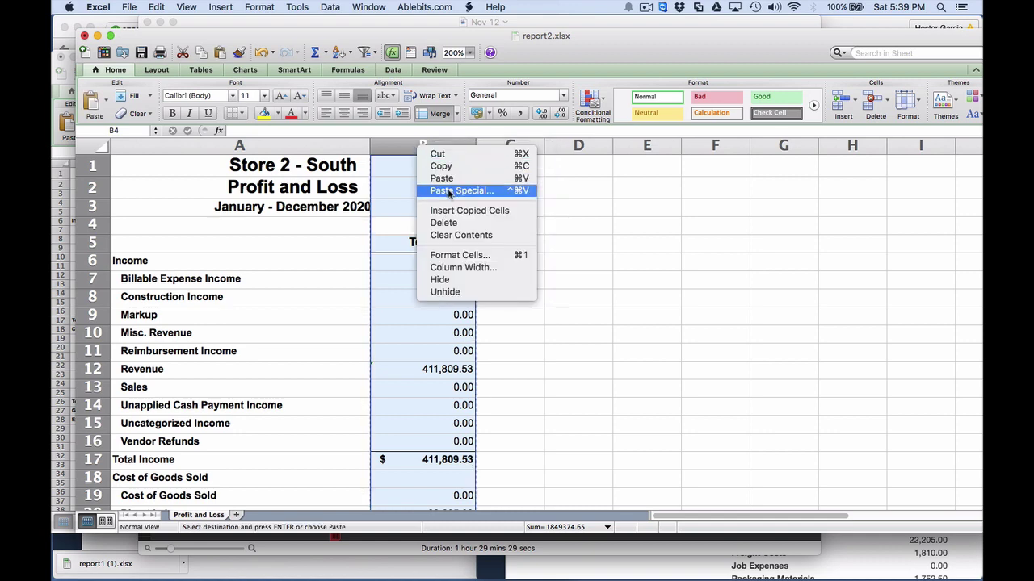
pyautogui.click(450, 191)
pyautogui.click(388, 130)
pyautogui.click(517, 293)
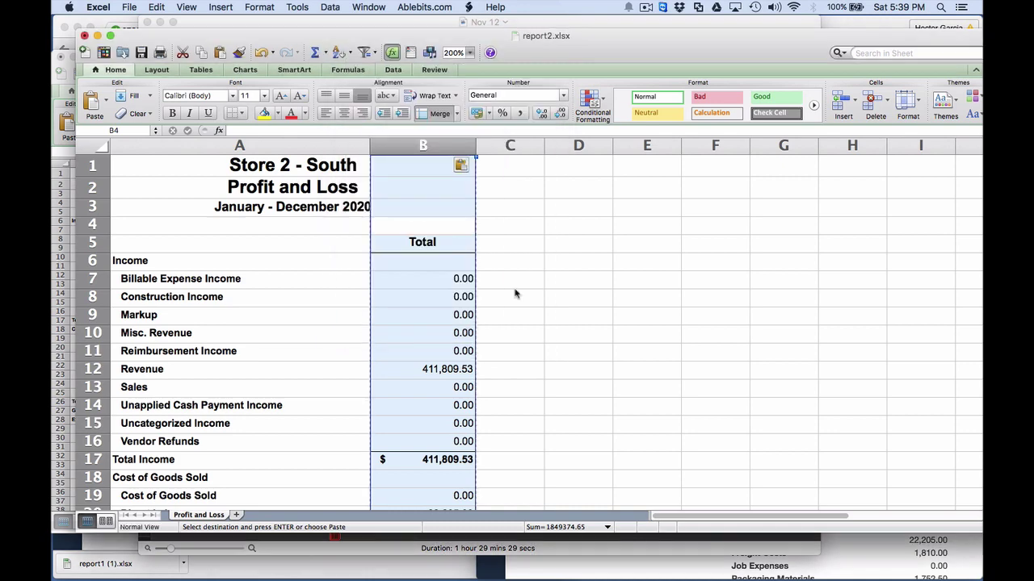
pyautogui.click(439, 263)
# - Delete row 48, Payroll Expenses (deleted), from report2.xlsx
pyautogui.scroll(-10, 466, 325)
pyautogui.scroll(-10, 466, 325)
pyautogui.hscroll(1, 466, 324)
pyautogui.hscroll(-1, 466, 325)
pyautogui.scroll(4, 466, 324)
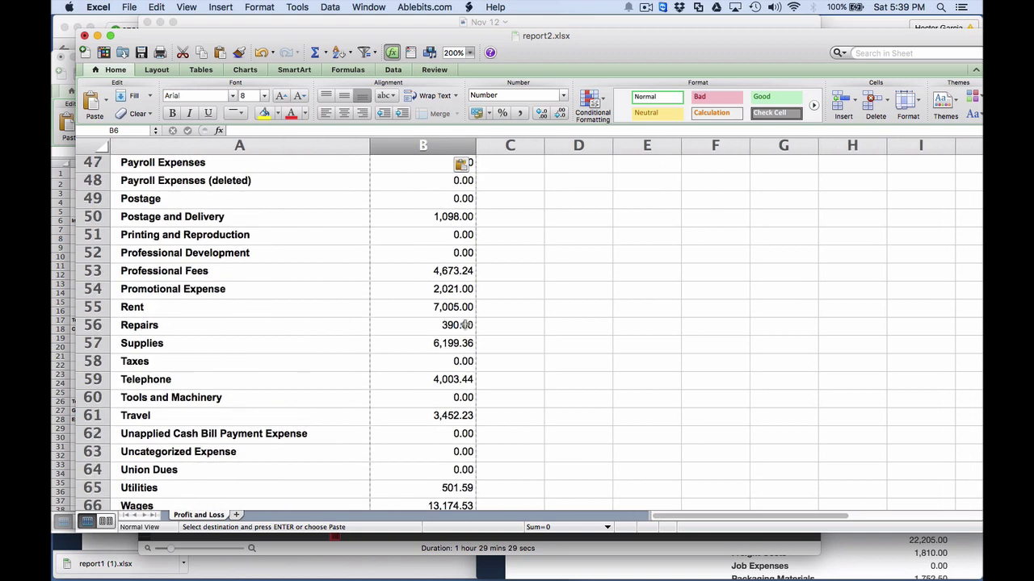
pyautogui.click(105, 217)
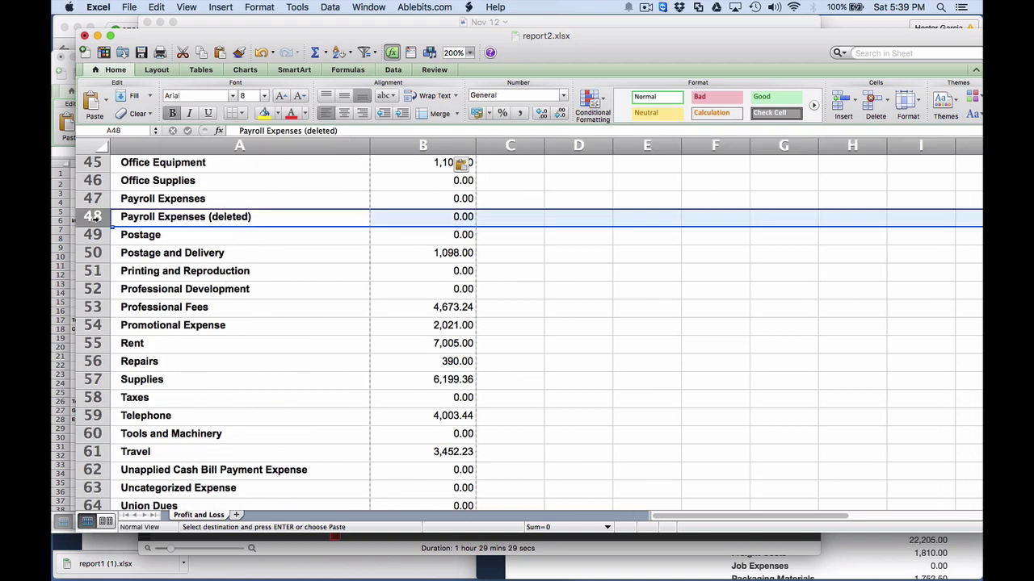
pyautogui.rightClick(89, 217)
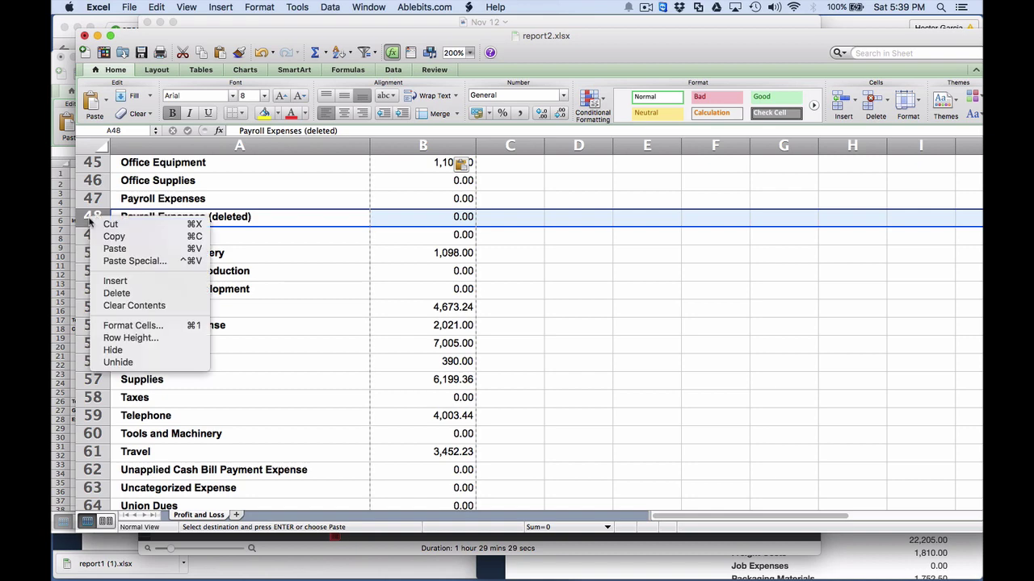
pyautogui.click(126, 294)
pyautogui.click(335, 311)
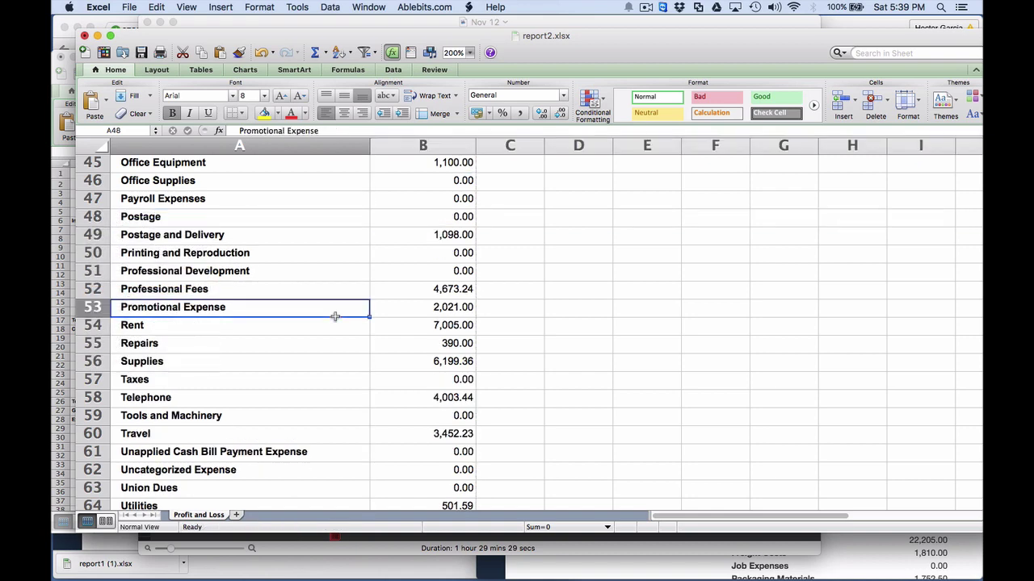
# - Copy the entire column B with the Store 2 totals in report2.xlsx
pyautogui.scroll(15, 436, 226)
pyautogui.scroll(5, 445, 197)
pyautogui.click(435, 145)
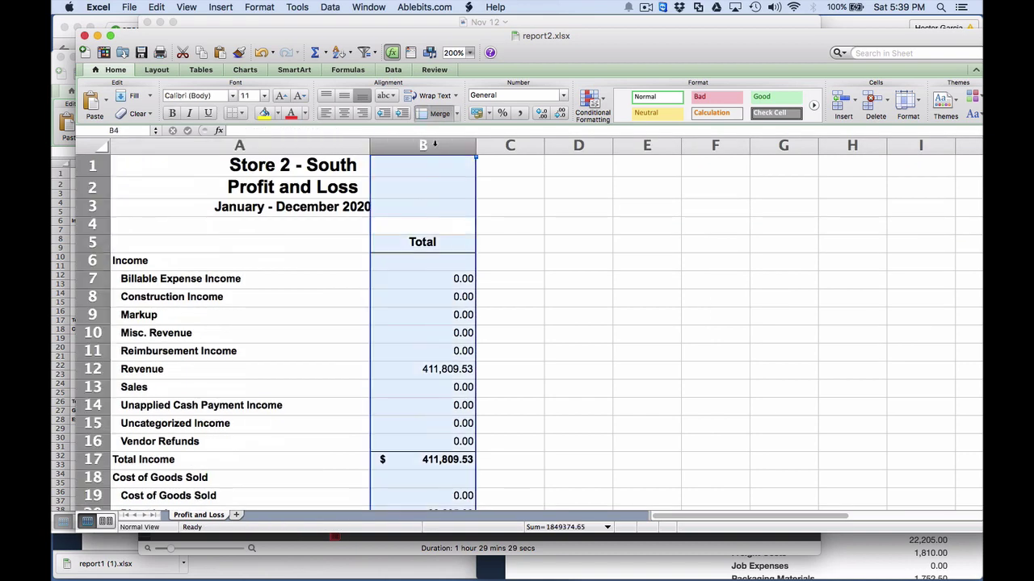
pyautogui.rightClick(435, 145)
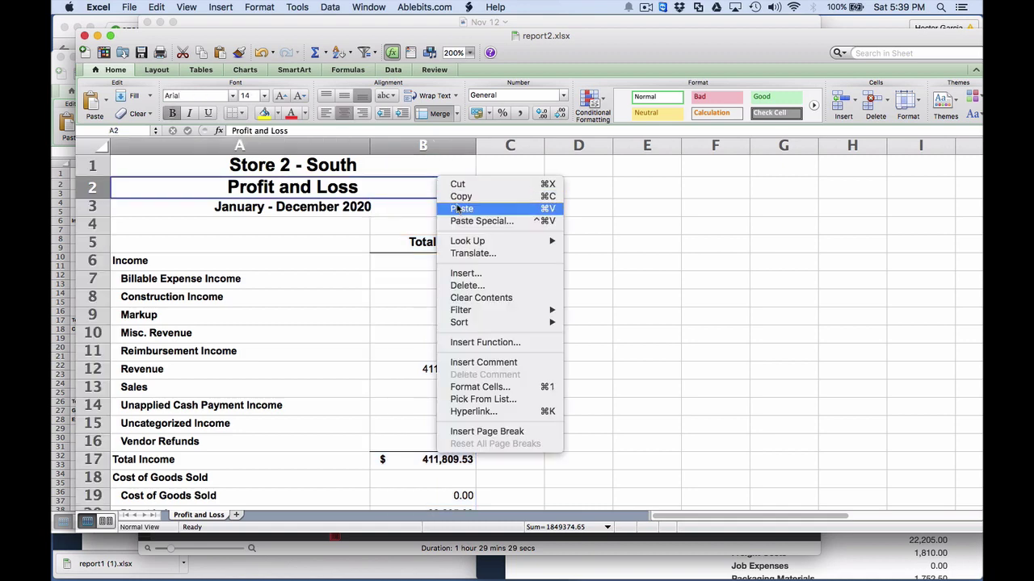
pyautogui.click(422, 144)
pyautogui.rightClick(423, 145)
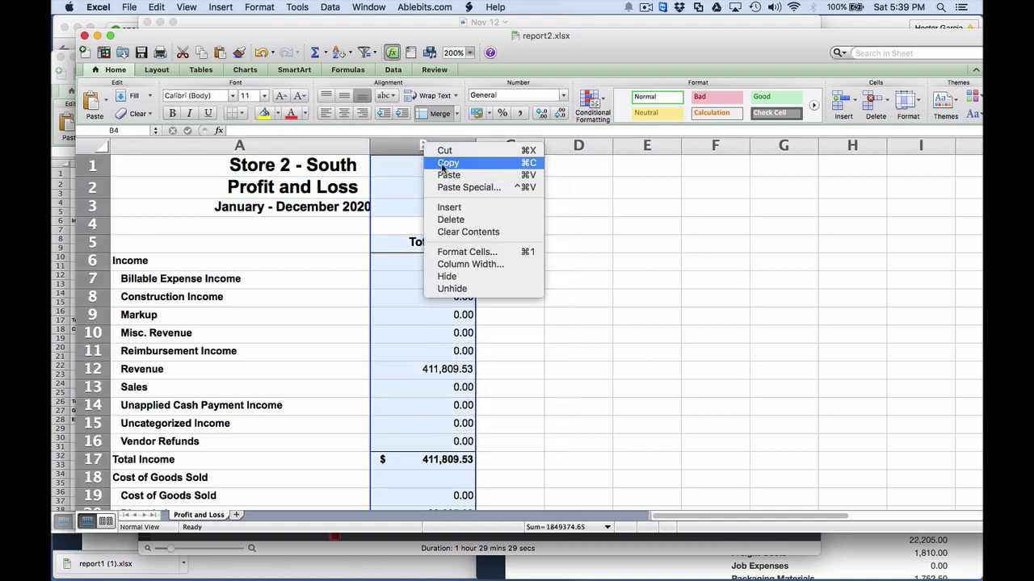
pyautogui.click(440, 162)
# - Switch to report1 (1).xlsx and paste the copied Store 2 totals into the entire column C
pyautogui.click(55, 218)
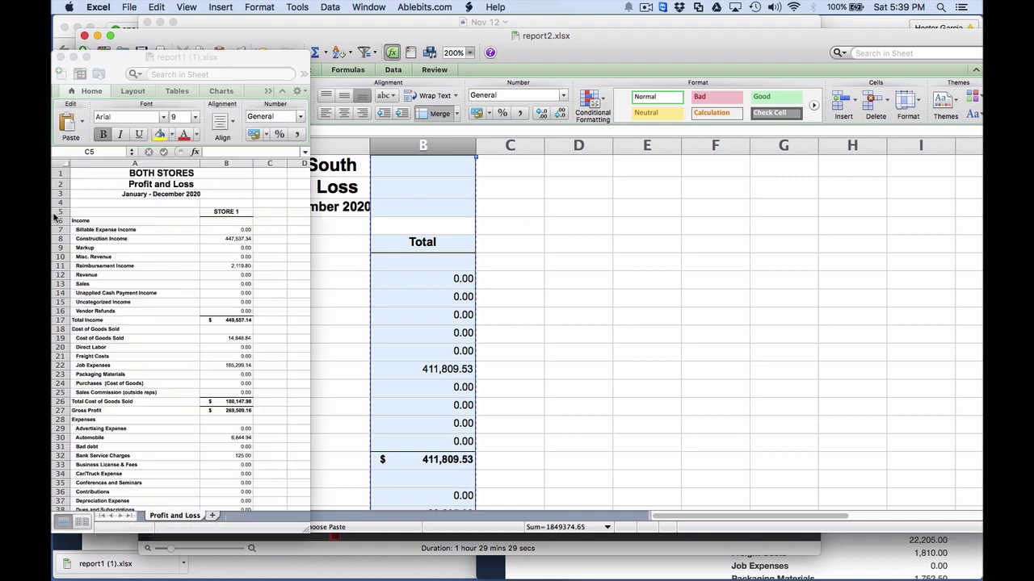
pyautogui.moveTo(309, 202); pyautogui.dragTo(652, 237)
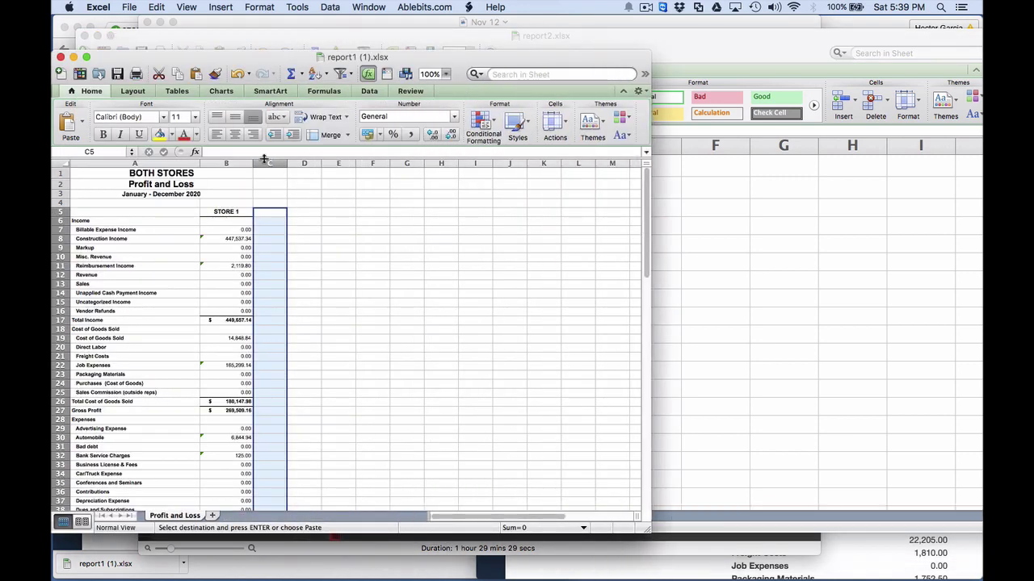
pyautogui.click(264, 162)
pyautogui.rightClick(264, 162)
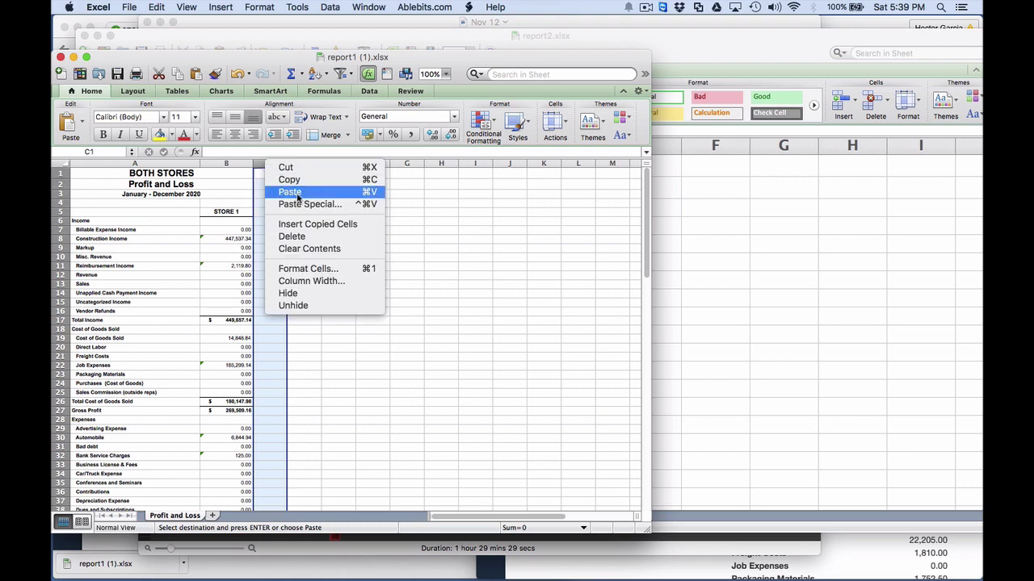
pyautogui.click(297, 194)
pyautogui.click(334, 259)
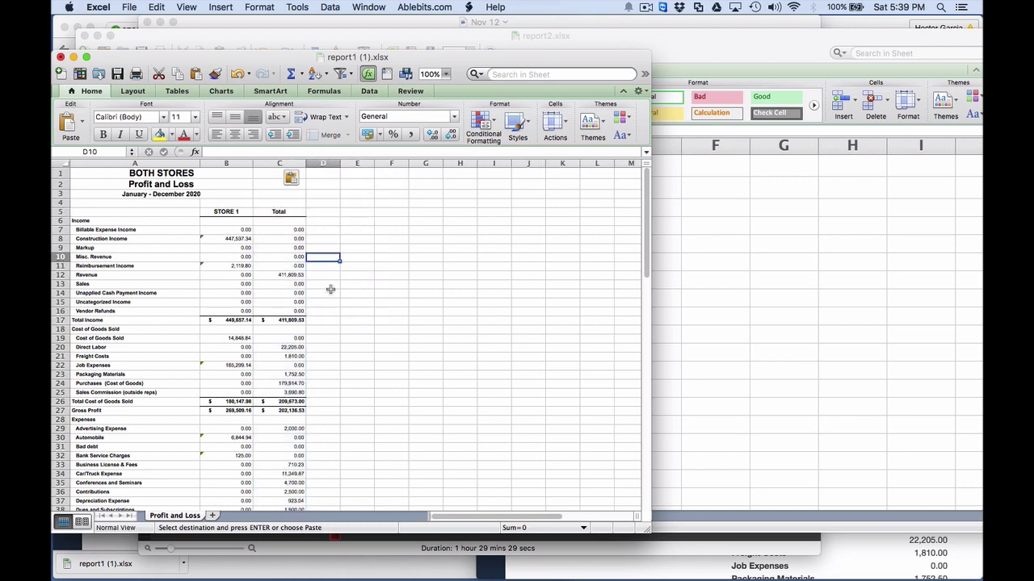
# - Replace the column C heading in C5 with STORE 2
pyautogui.scroll(-3, 330, 289)
pyautogui.scroll(-8, 330, 290)
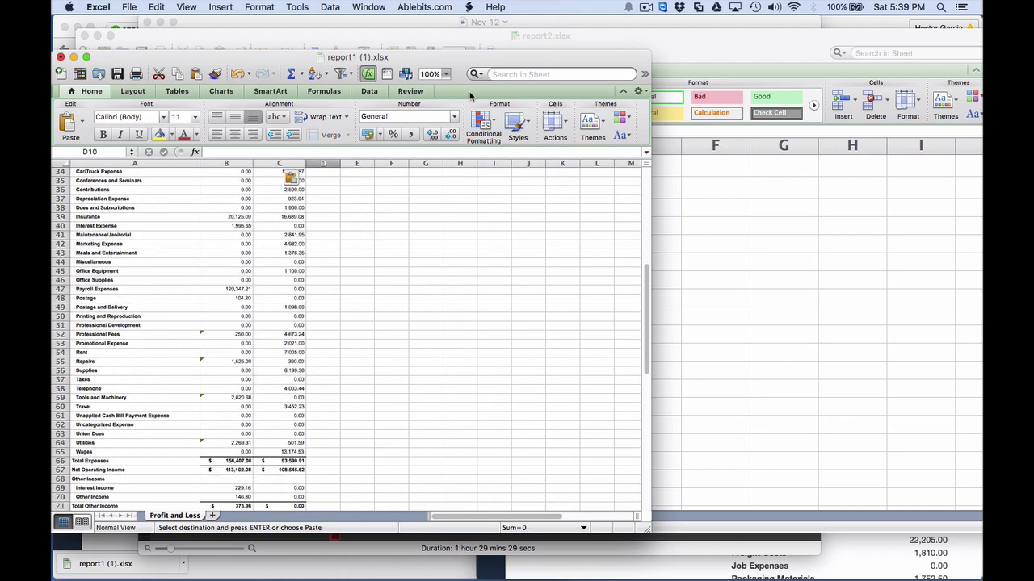
pyautogui.click(445, 73)
pyautogui.click(443, 102)
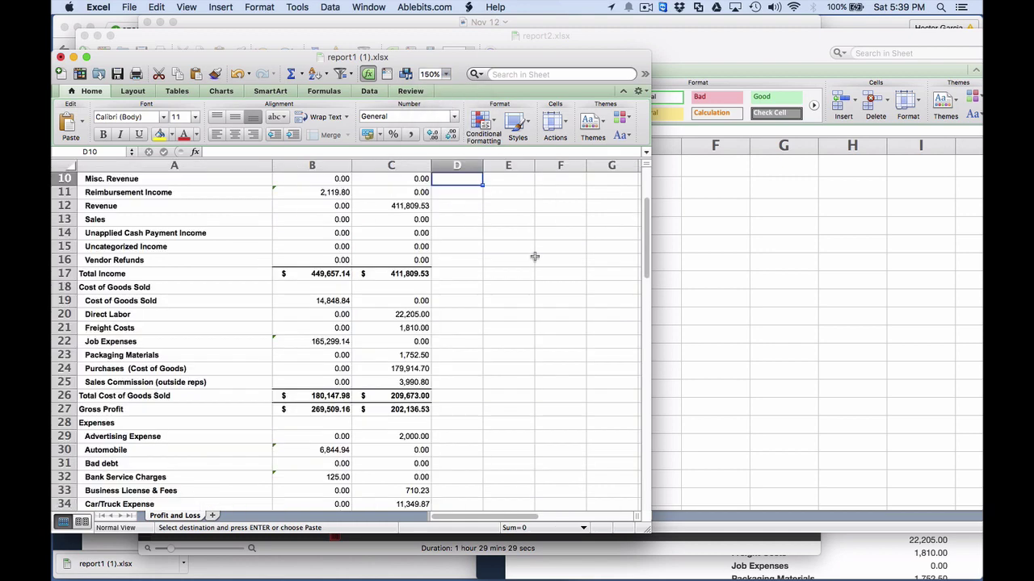
pyautogui.moveTo(651, 260); pyautogui.dragTo(781, 182)
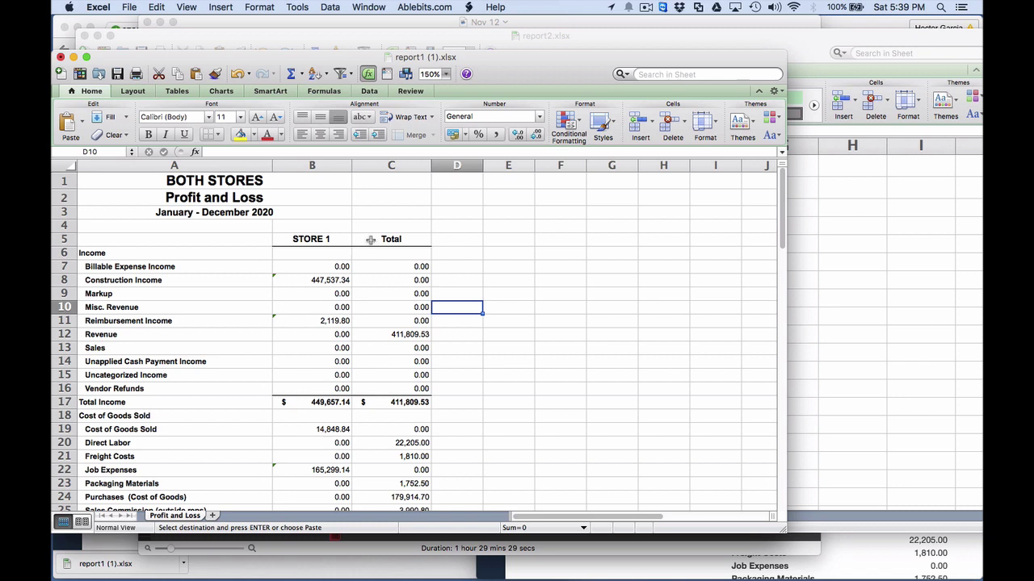
pyautogui.click(376, 240)
pyautogui.write('SOTRE')
pyautogui.press('BackSpace')
pyautogui.press('BackSpace')
pyautogui.press('BackSpace')
pyautogui.write('O')
pyautogui.press('BackSpace')
pyautogui.press('BackSpace')
pyautogui.write('TORE 2')
pyautogui.click(457, 335)
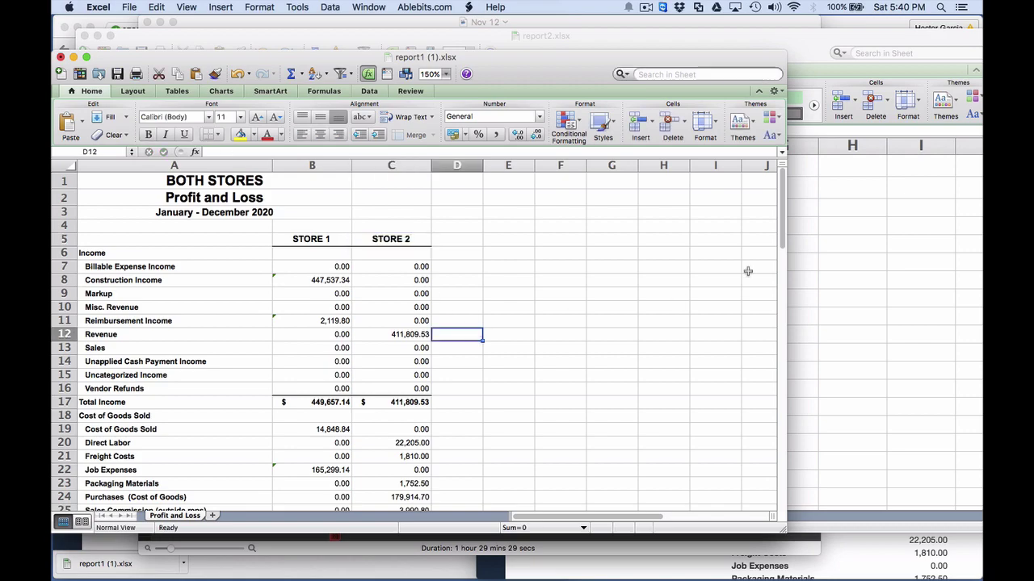
# - Narrow column D into a spacer column and enter the heading TOTAL in E5
pyautogui.moveTo(790, 233); pyautogui.dragTo(771, 196)
pyautogui.moveTo(482, 166); pyautogui.dragTo(506, 165)
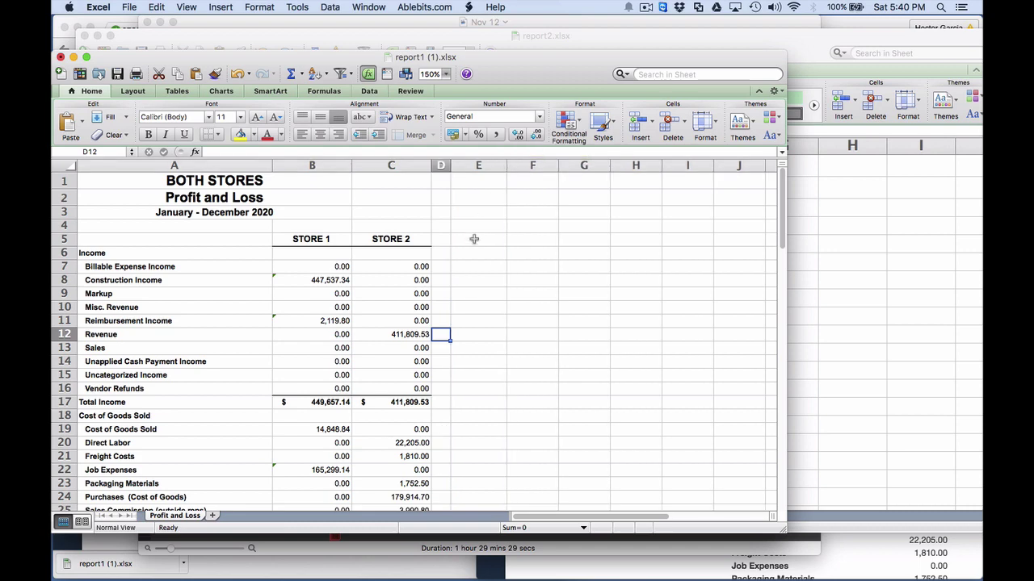
pyautogui.click(474, 239)
pyautogui.write('TOTAL')
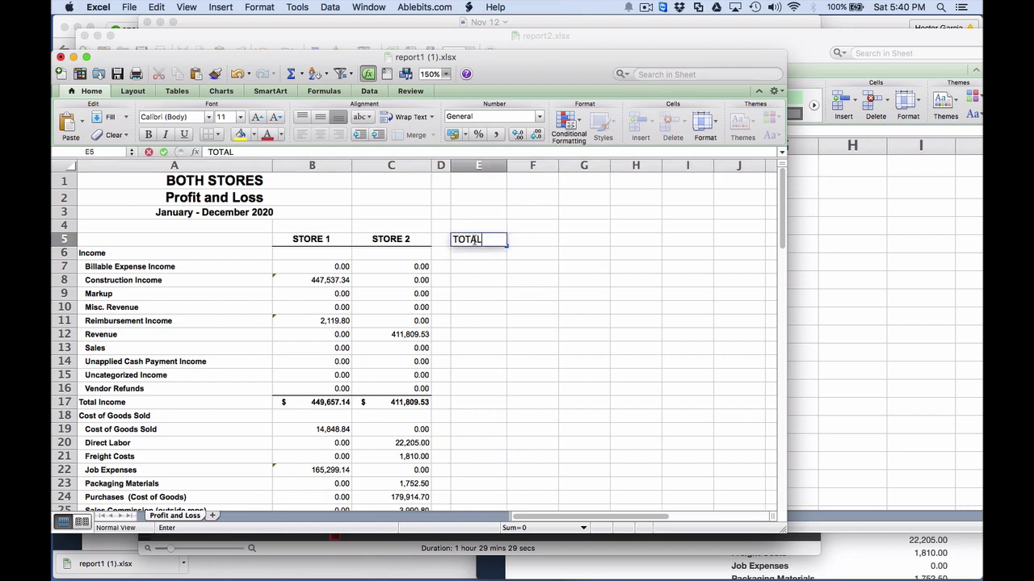
pyautogui.press('Return')
# - Enter the formula =B7+C7 in E7 to add both stores' Billable Expense Income
pyautogui.press('Return')
pyautogui.write('=')
pyautogui.click(330, 264)
pyautogui.write('+')
pyautogui.click(385, 269)
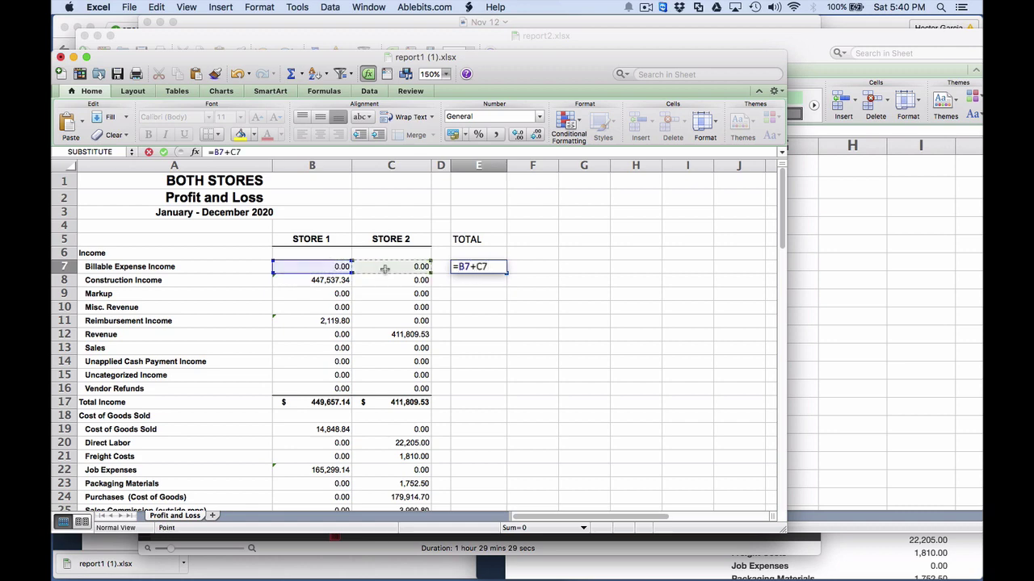
pyautogui.press('Return')
# - Fill the E7 formula down column E through the remaining report rows
pyautogui.click(493, 268)
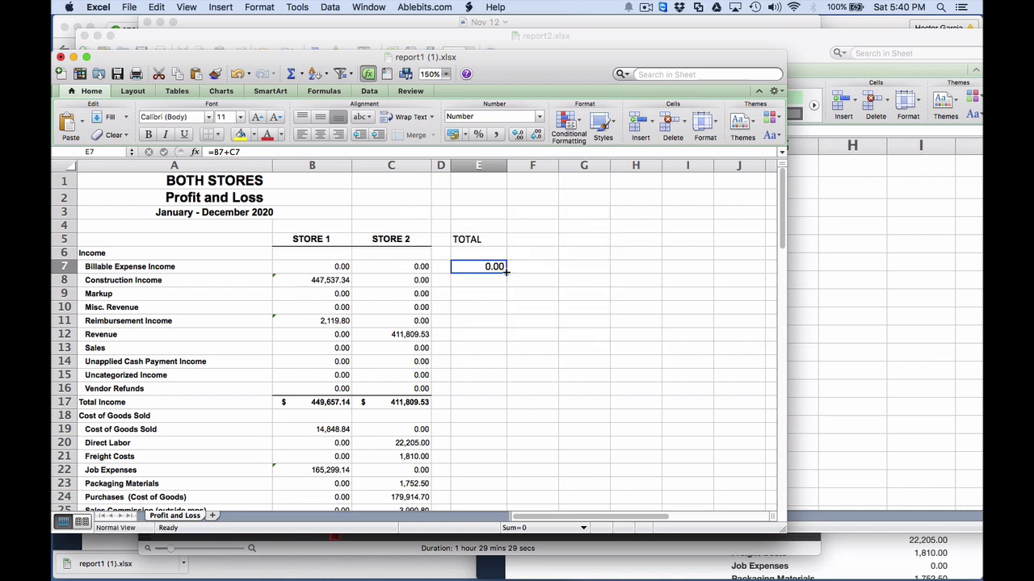
pyautogui.moveTo(507, 274); pyautogui.dragTo(503, 430)
pyautogui.moveTo(781, 384); pyautogui.dragTo(782, 174)
pyautogui.moveTo(618, 281); pyautogui.dragTo(605, 282)
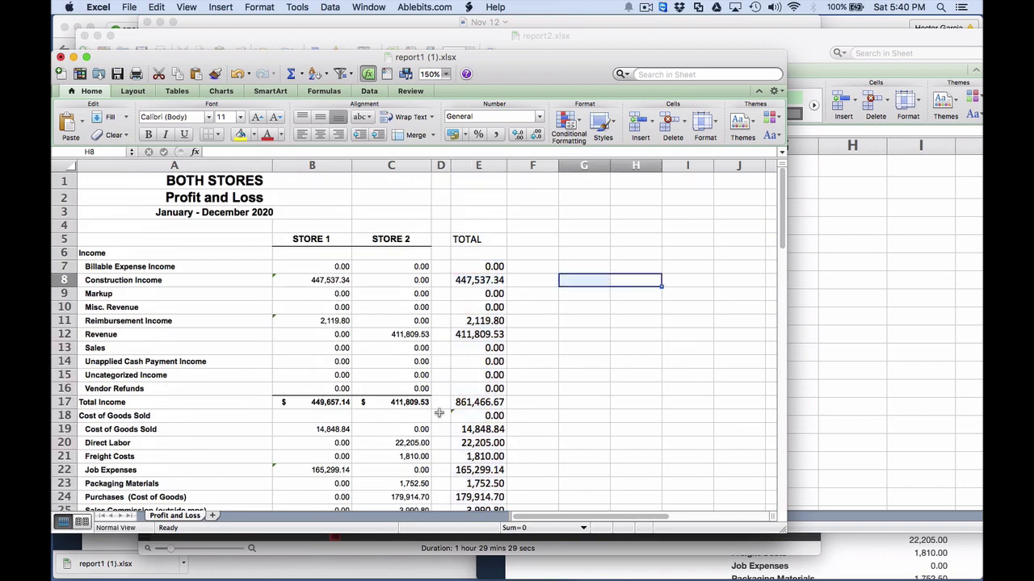
# - Copy column C's formatting onto column E using Paste Special with Formats, and slightly narrow column E
pyautogui.click(393, 165)
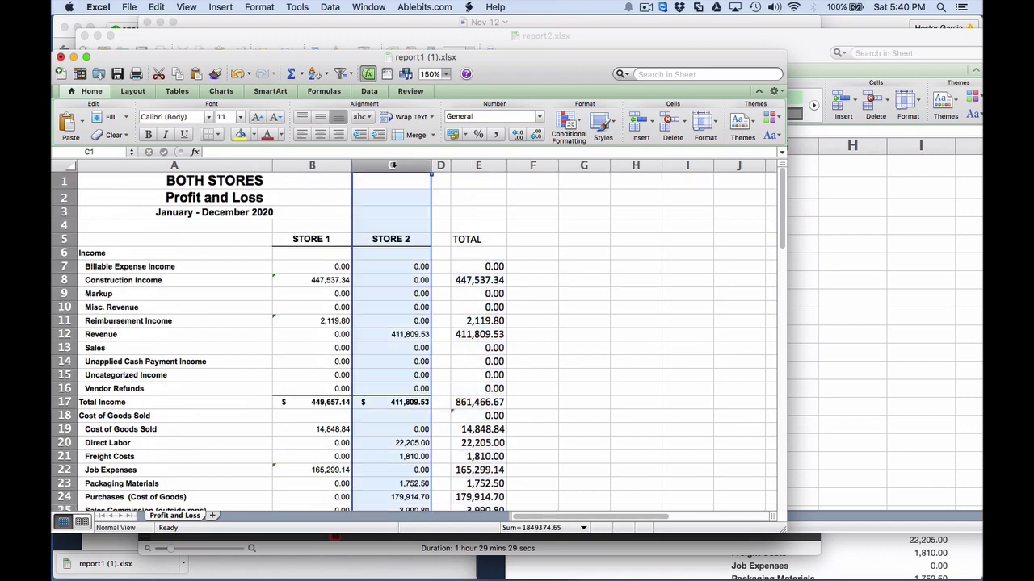
pyautogui.rightClick(392, 165)
pyautogui.click(415, 181)
pyautogui.click(479, 165)
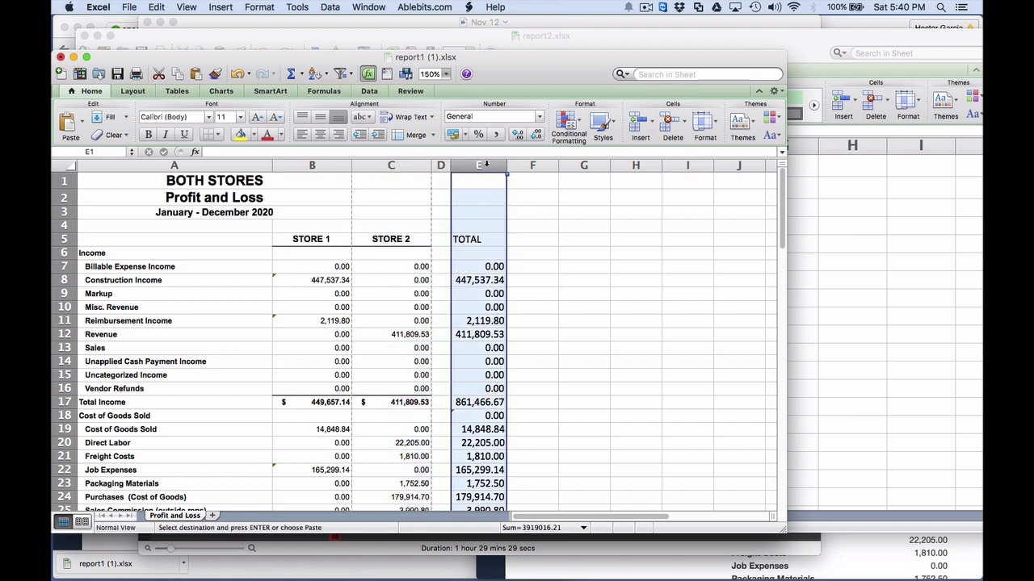
pyautogui.rightClick(483, 165)
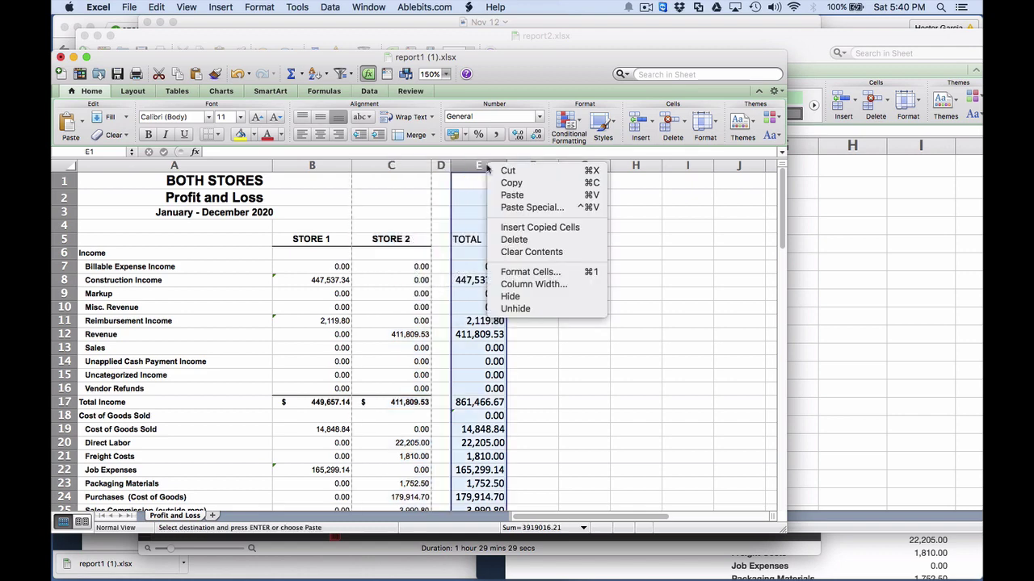
pyautogui.click(527, 207)
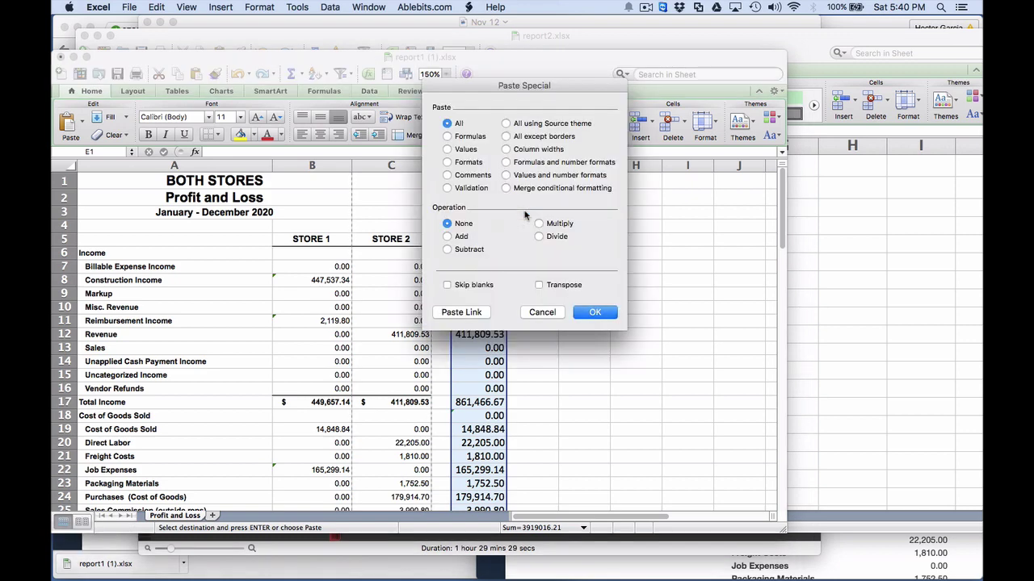
pyautogui.click(448, 162)
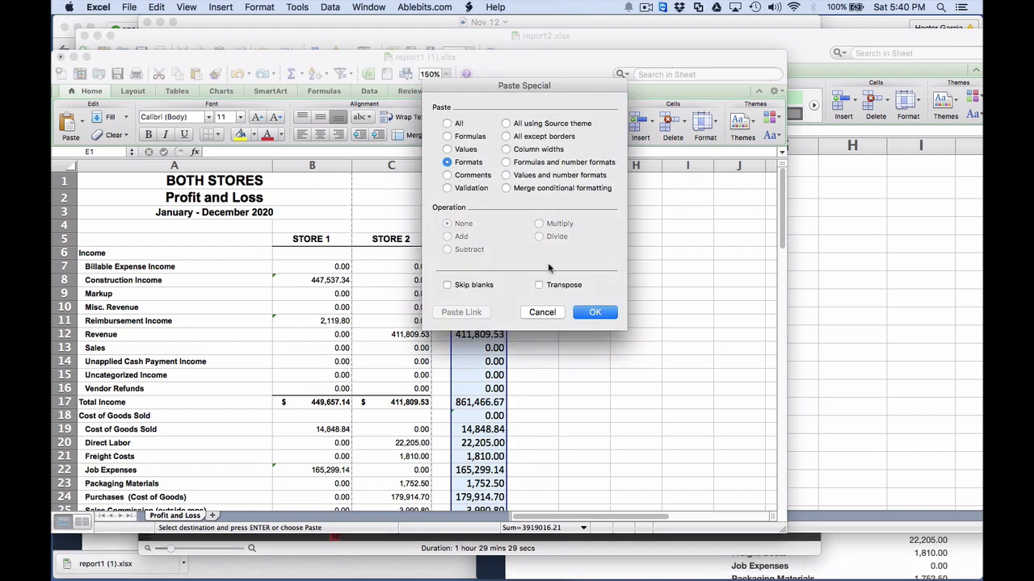
pyautogui.click(591, 315)
pyautogui.click(586, 375)
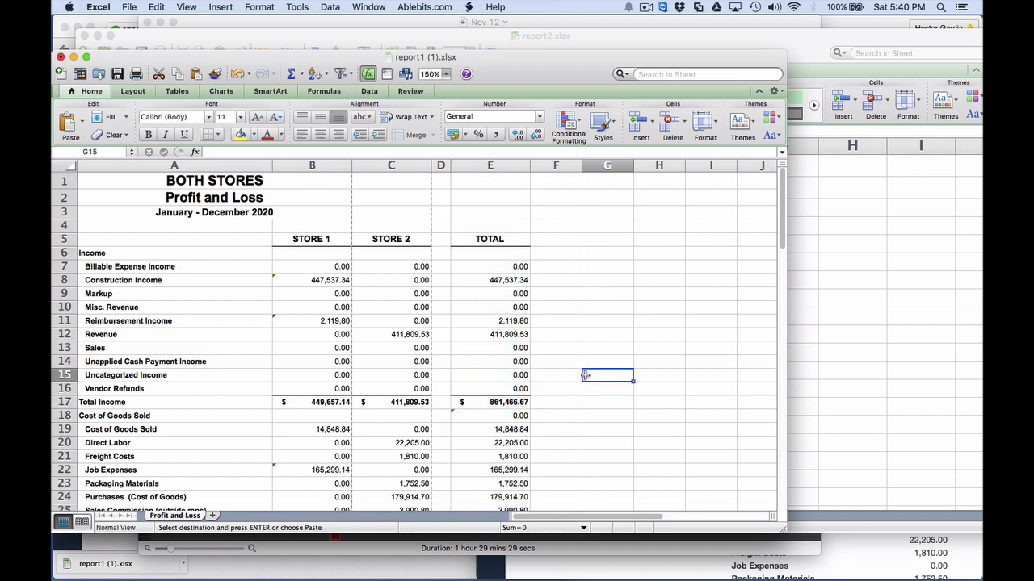
pyautogui.moveTo(532, 164); pyautogui.dragTo(446, 163)
pyautogui.click(581, 253)
# - Review the combined Profit and Loss report with the STORE 1, STORE 2 and TOTAL columns at 200% zoom
pyautogui.scroll(-2, 518, 283)
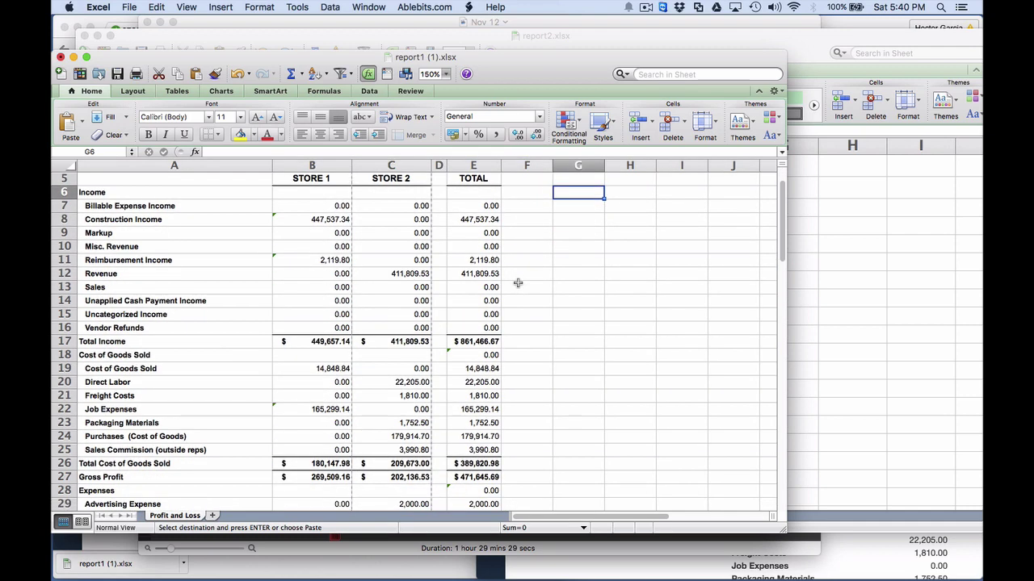
pyautogui.scroll(-4, 517, 283)
pyautogui.click(518, 284)
pyautogui.scroll(-3, 547, 320)
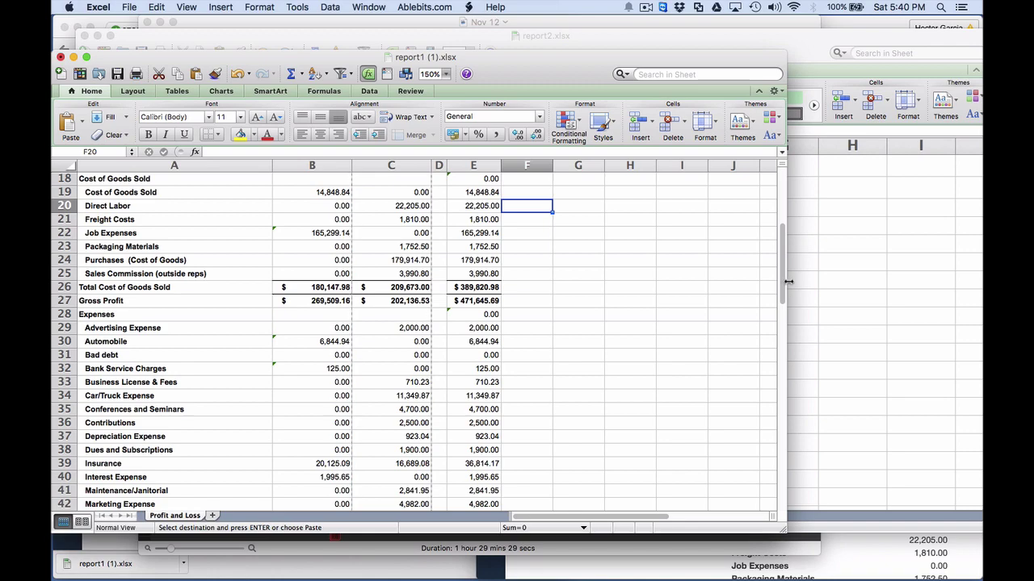
pyautogui.moveTo(792, 286); pyautogui.dragTo(885, 286)
pyautogui.click(447, 75)
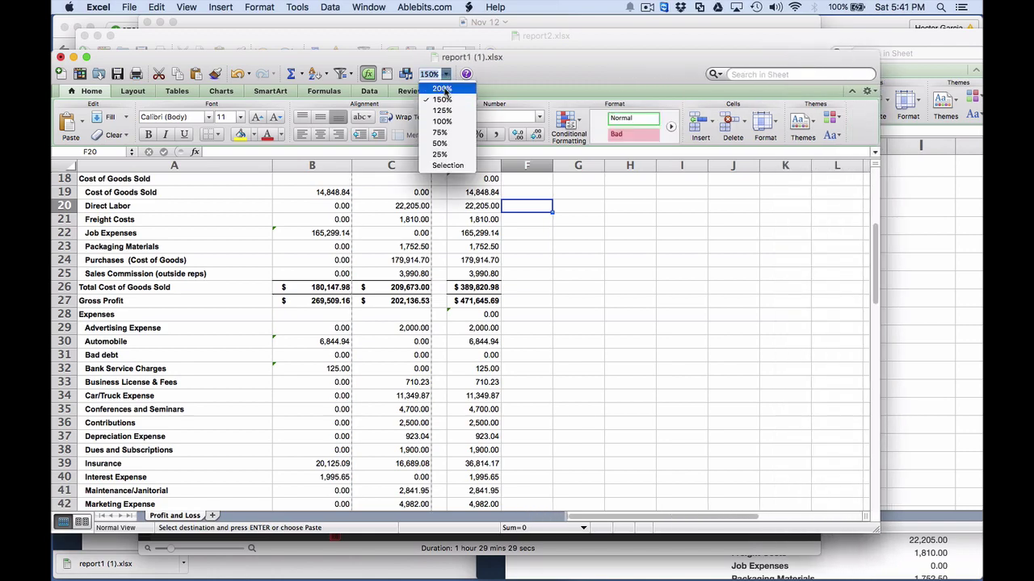
pyautogui.click(442, 88)
pyautogui.scroll(3, 667, 273)
pyautogui.scroll(5, 667, 273)
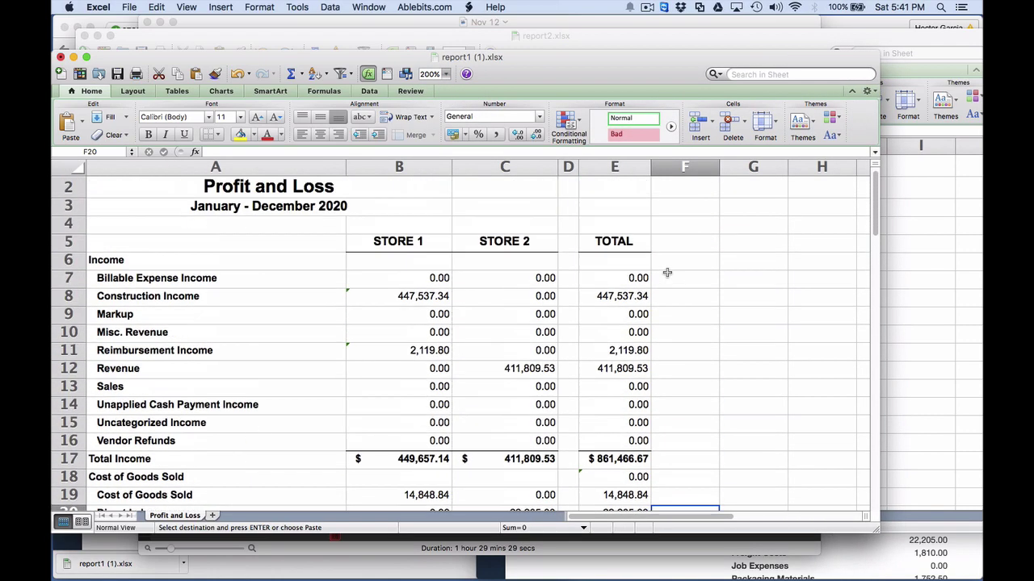
# - Switch to QuickBooks Enterprise Solutions, open the company file STORE2 CLEAN.QBW and maximize its Home page
pyautogui.press('super+p')
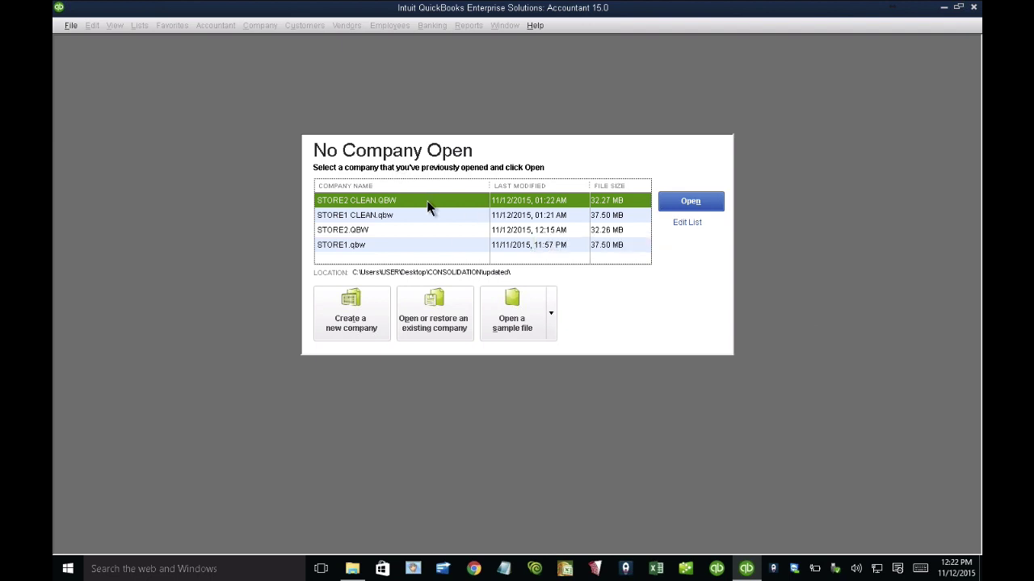
pyautogui.doubleClick(386, 202)
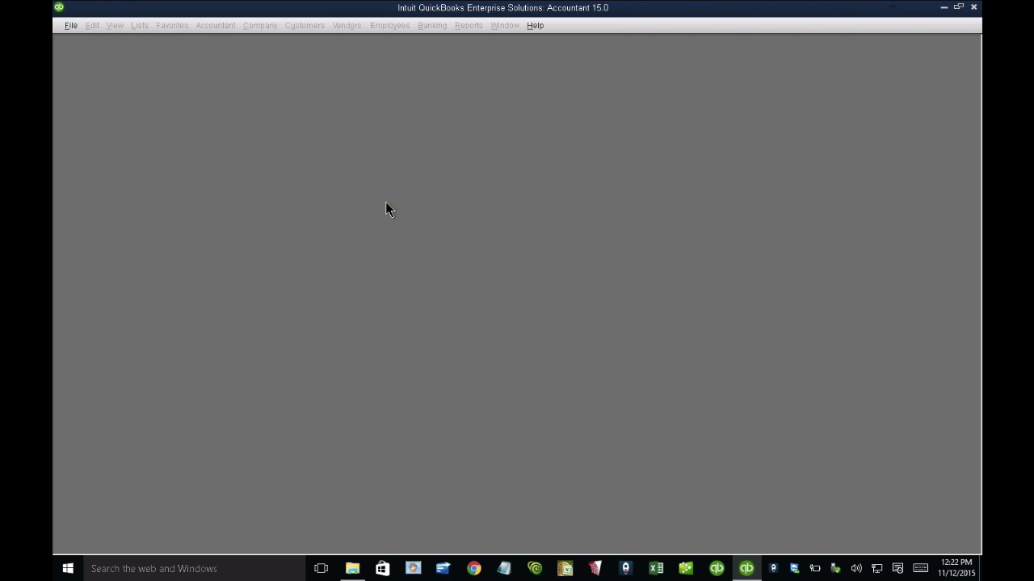
pyautogui.click(508, 236)
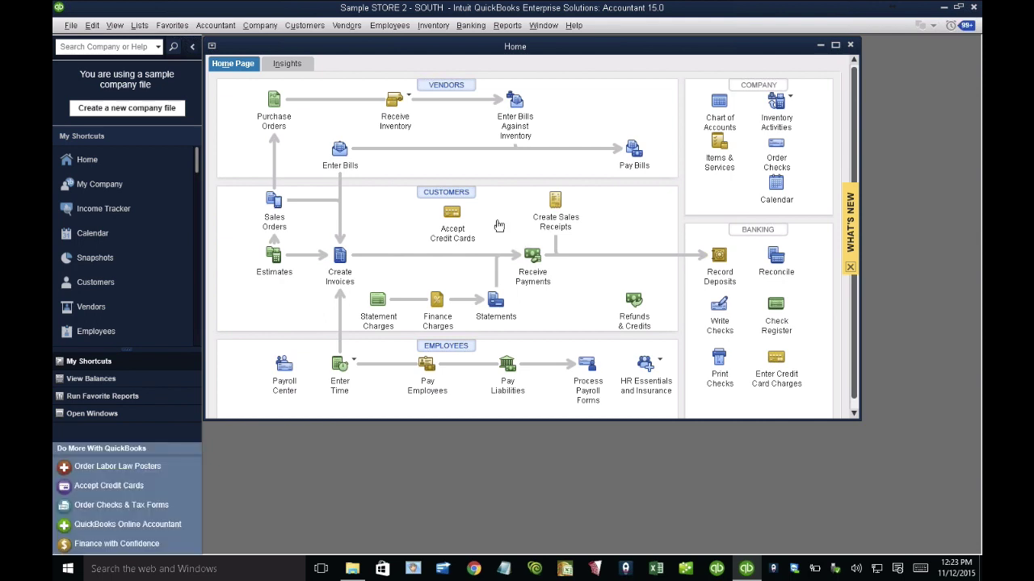
pyautogui.doubleClick(347, 46)
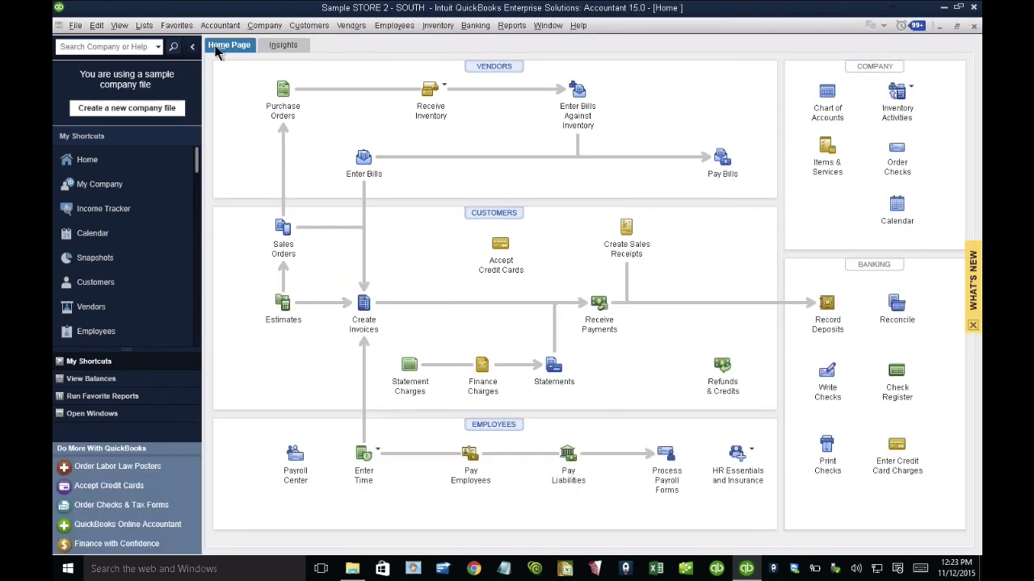
# - Run the Profit & Loss report for This Fiscal Year and collapse its subaccounts
pyautogui.click(192, 46)
pyautogui.click(511, 25)
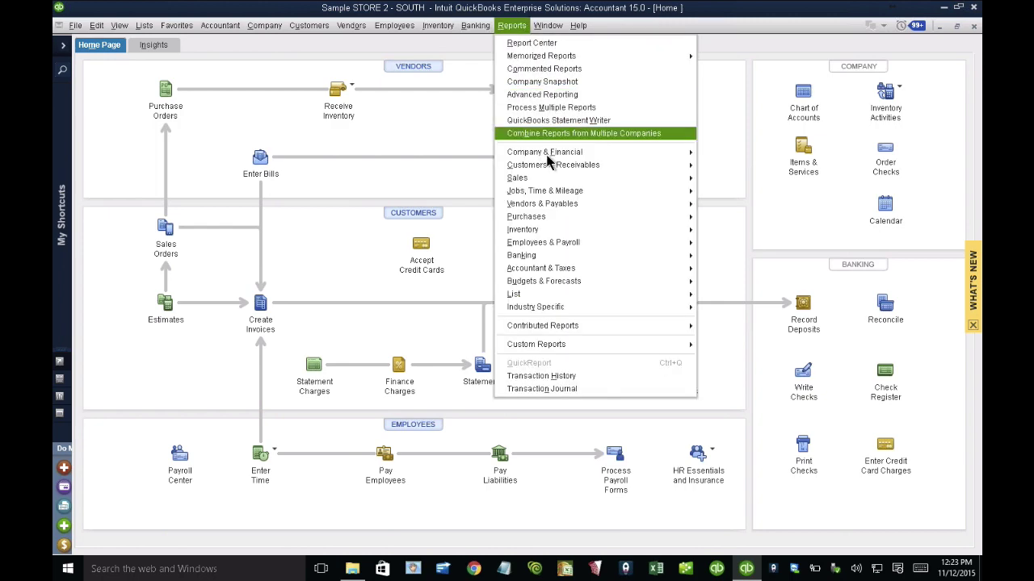
pyautogui.moveTo(565, 151)
pyautogui.click(723, 153)
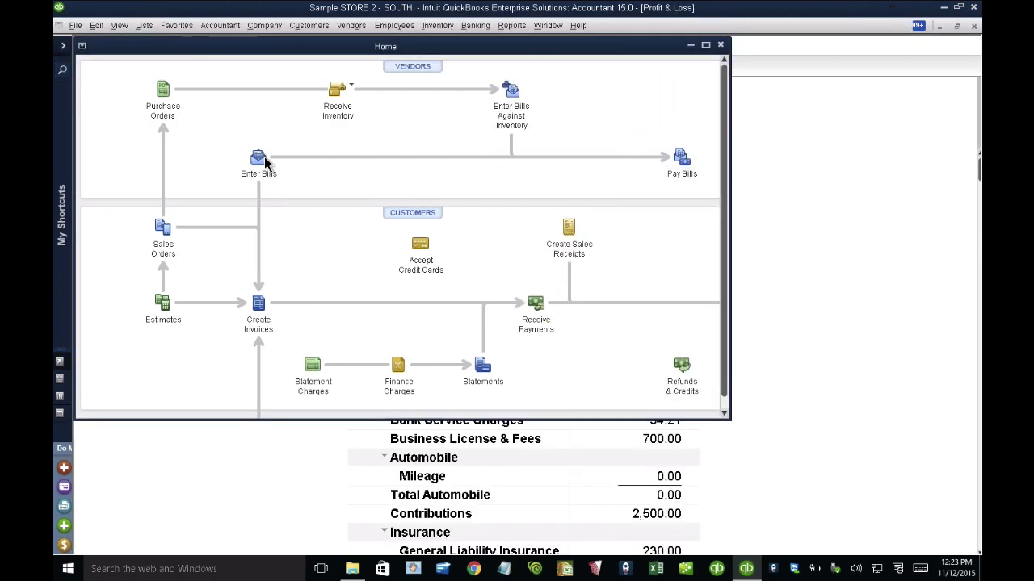
pyautogui.click(150, 69)
pyautogui.click(157, 335)
pyautogui.click(138, 68)
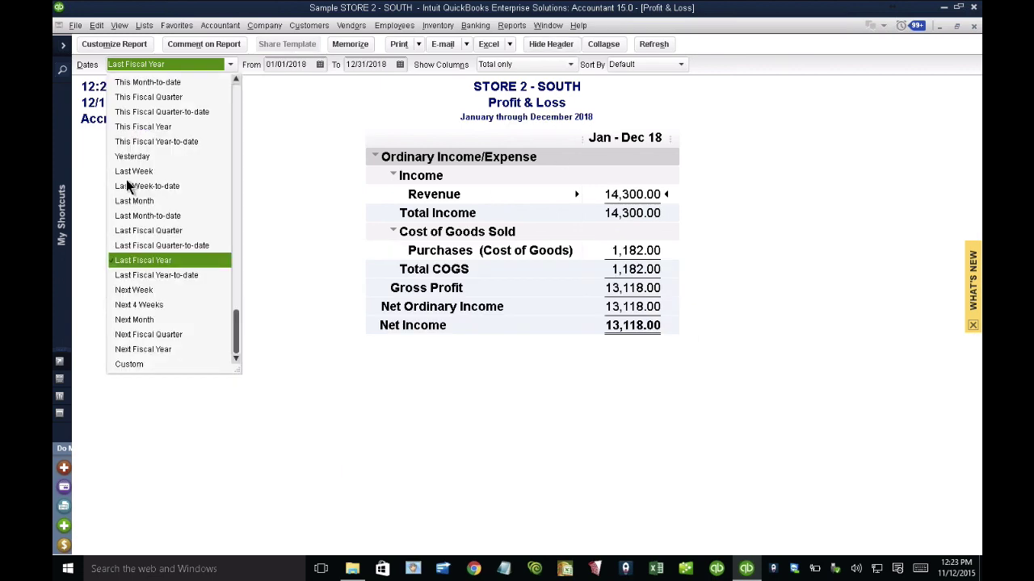
pyautogui.click(135, 127)
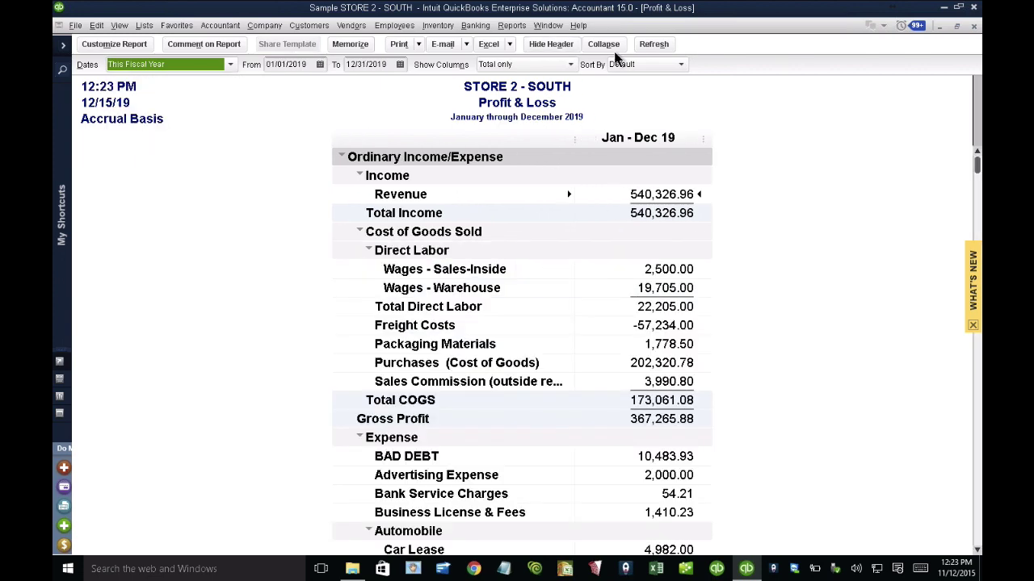
pyautogui.click(607, 45)
pyautogui.scroll(-4, 689, 272)
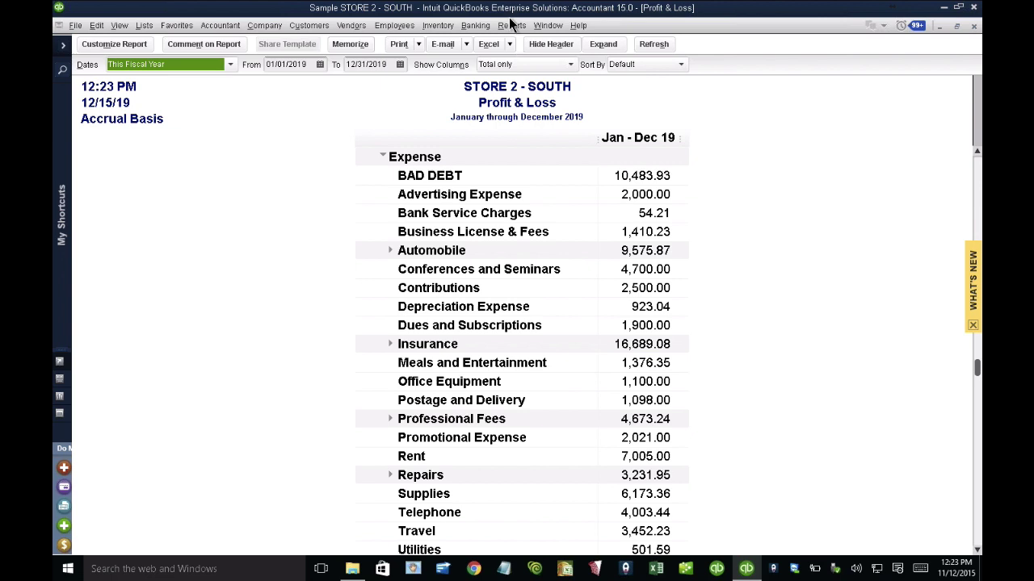
pyautogui.click(512, 25)
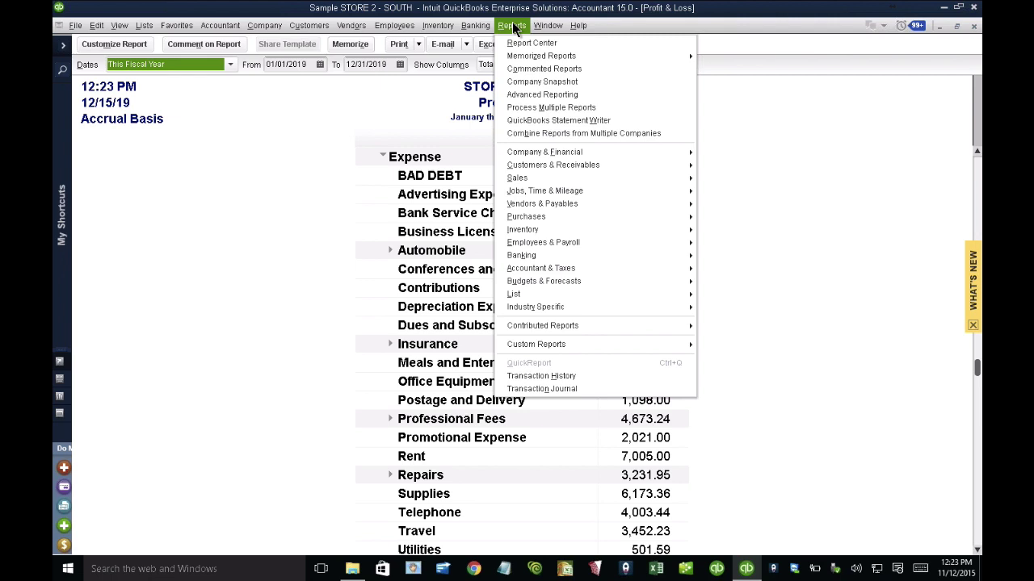
pyautogui.click(514, 27)
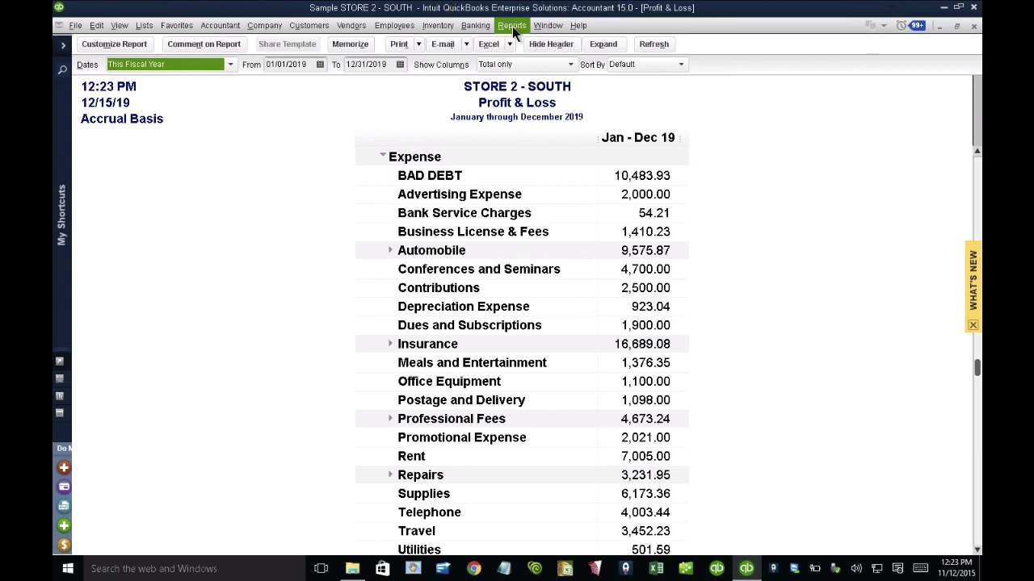
pyautogui.click(513, 26)
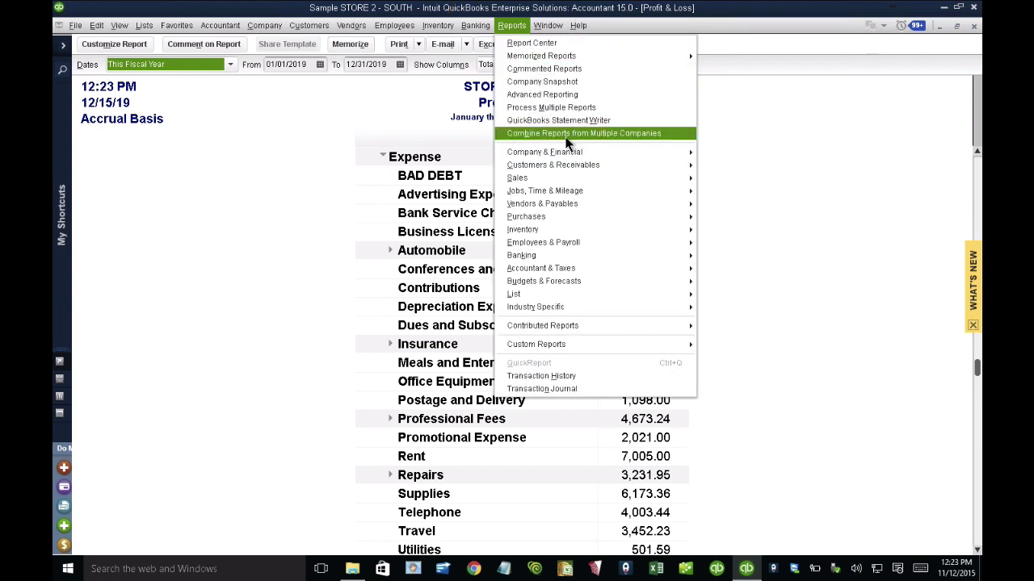
pyautogui.press('Escape')
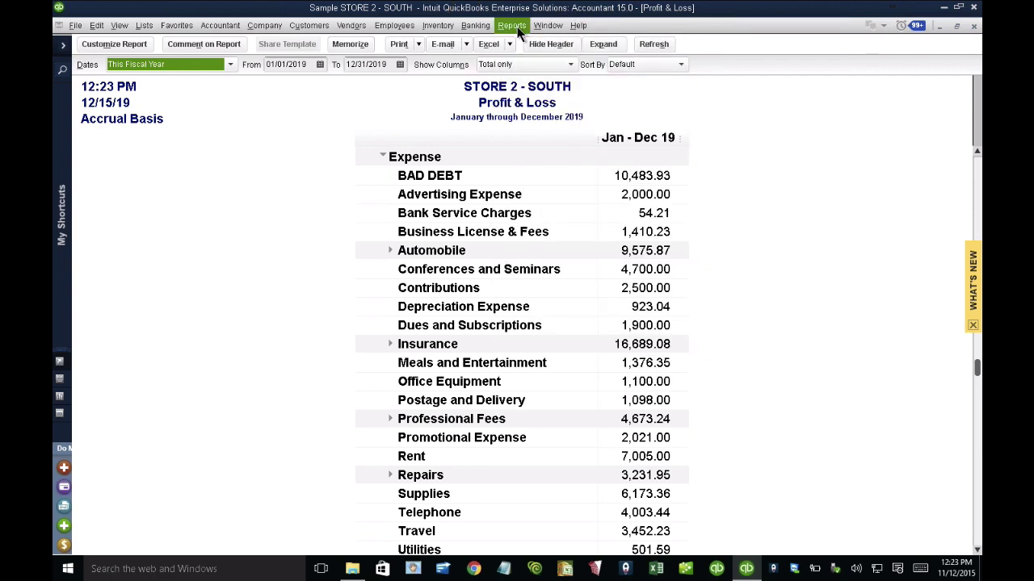
# - Start combining reports from multiple companies and add the company file STORE1 CLEAN.qbw
pyautogui.click(514, 26)
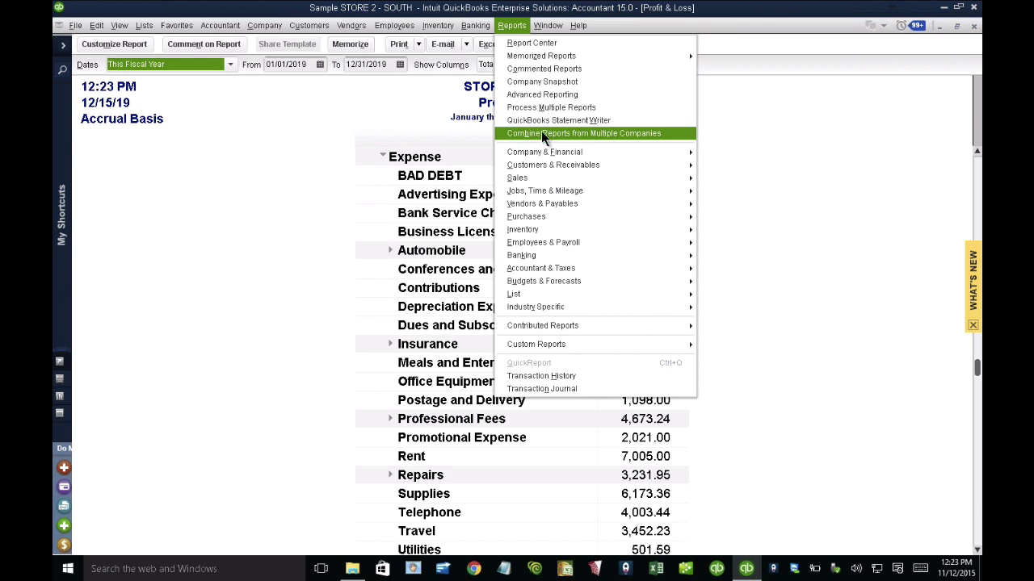
pyautogui.press('Escape')
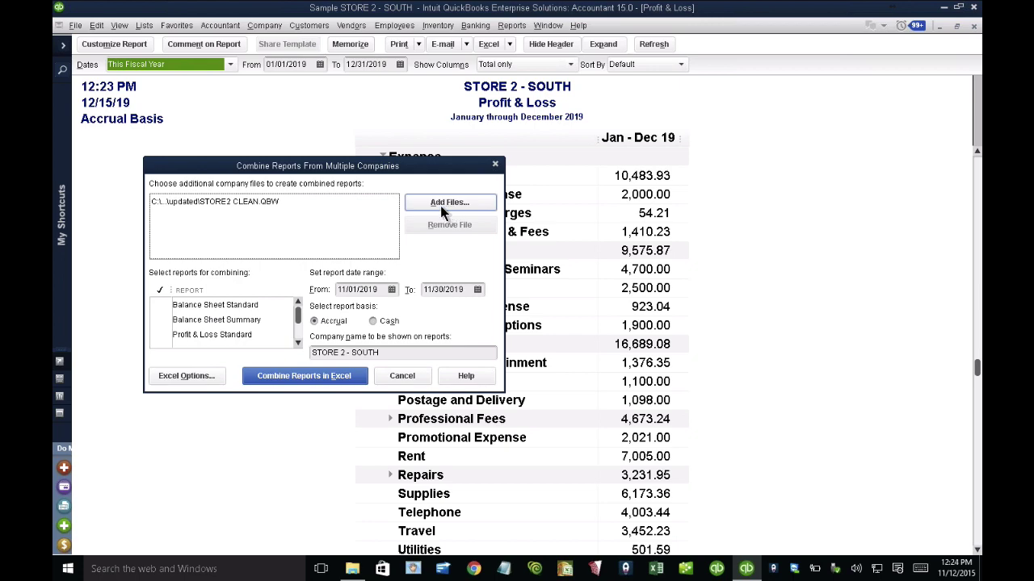
pyautogui.click(439, 201)
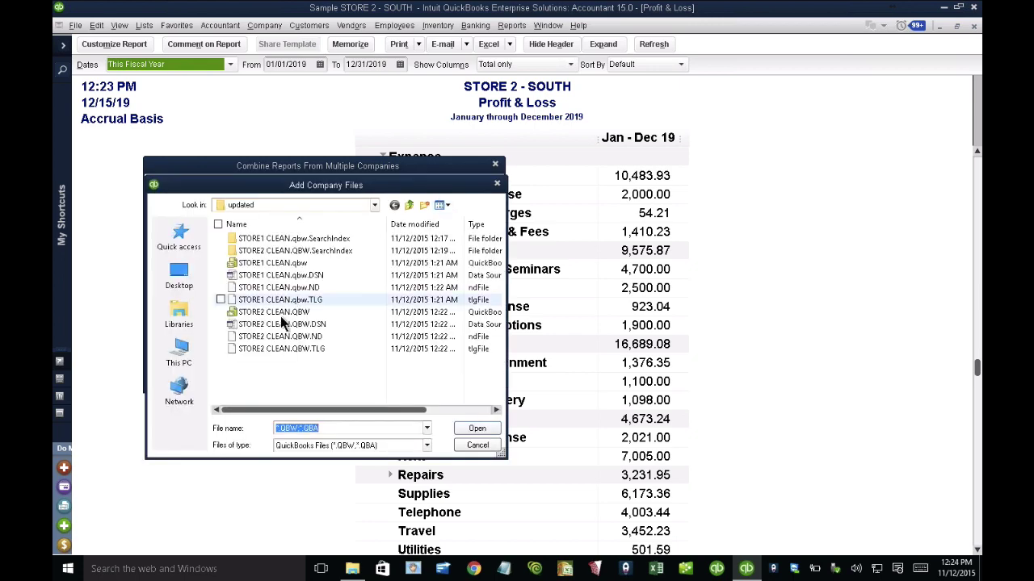
pyautogui.click(272, 262)
pyautogui.click(477, 428)
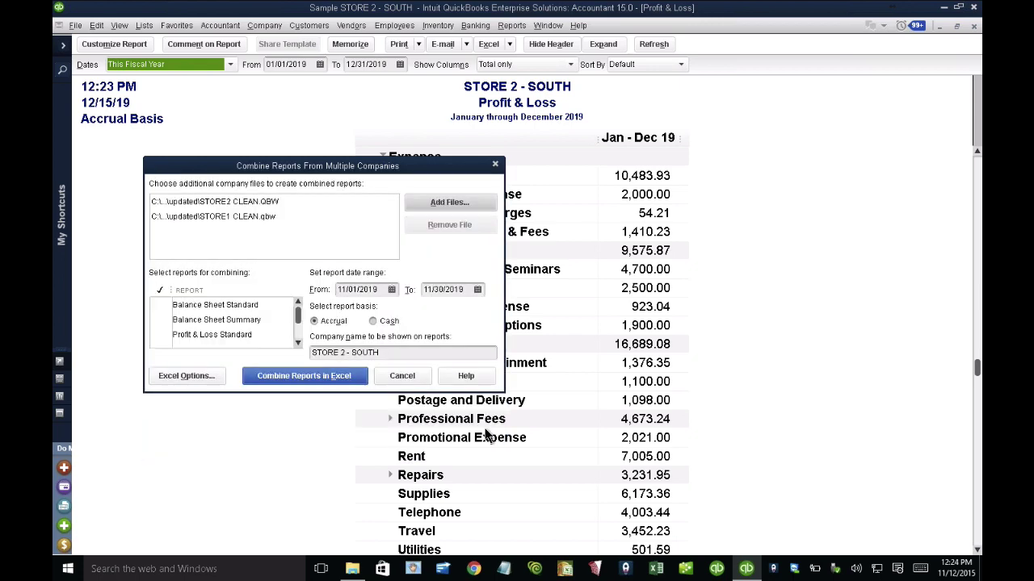
# - Set the combined report date range from 01/01/2019 to 12/31/2019
pyautogui.click(232, 219)
pyautogui.click(372, 289)
pyautogui.click(372, 289)
pyautogui.press('y')
pyautogui.click(436, 290)
pyautogui.press('r')
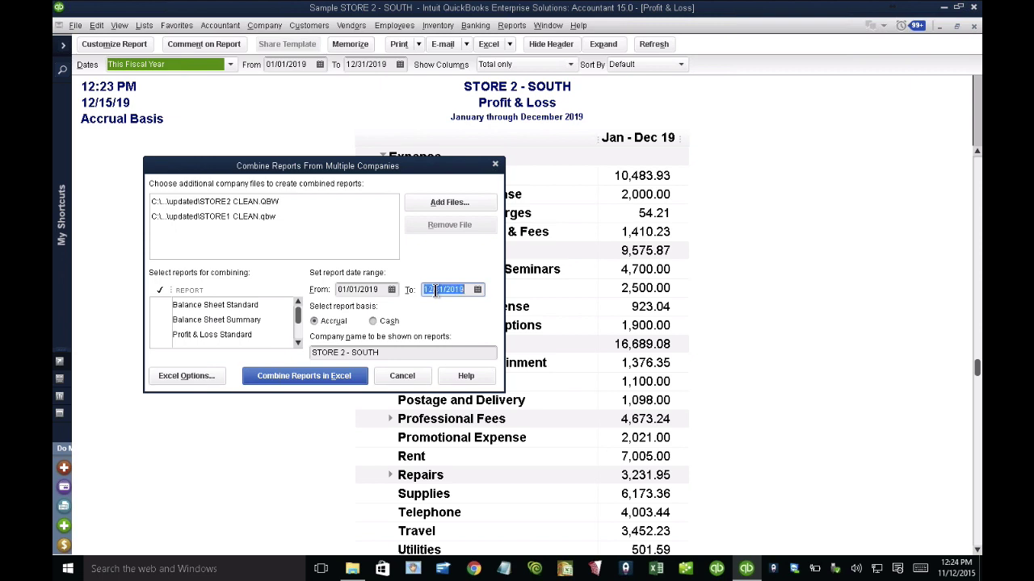
# - Select Balance Sheet Standard, Profit & Loss Standard and Profit & Loss by Class as the reports to combine
pyautogui.click(188, 305)
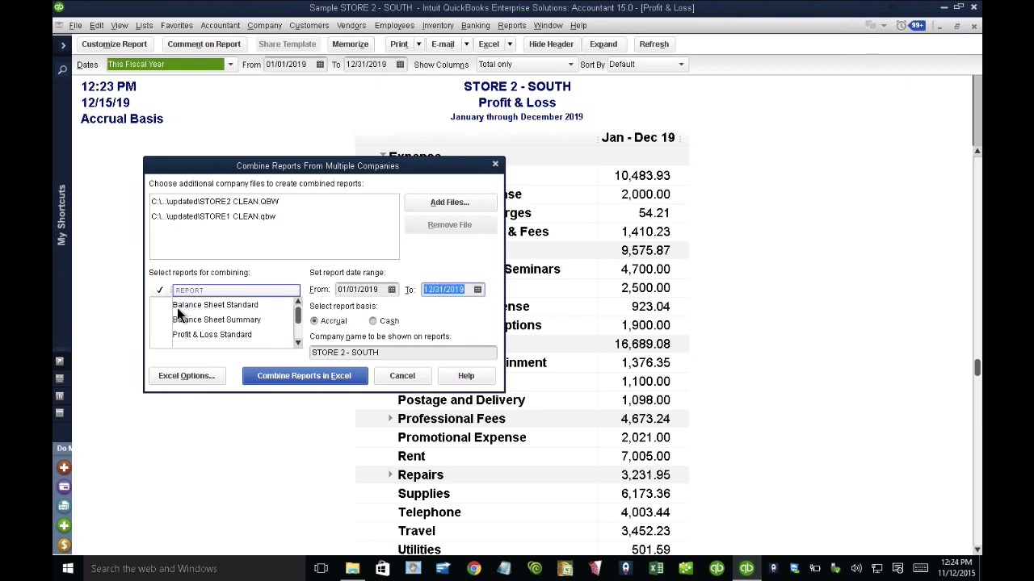
pyautogui.click(164, 314)
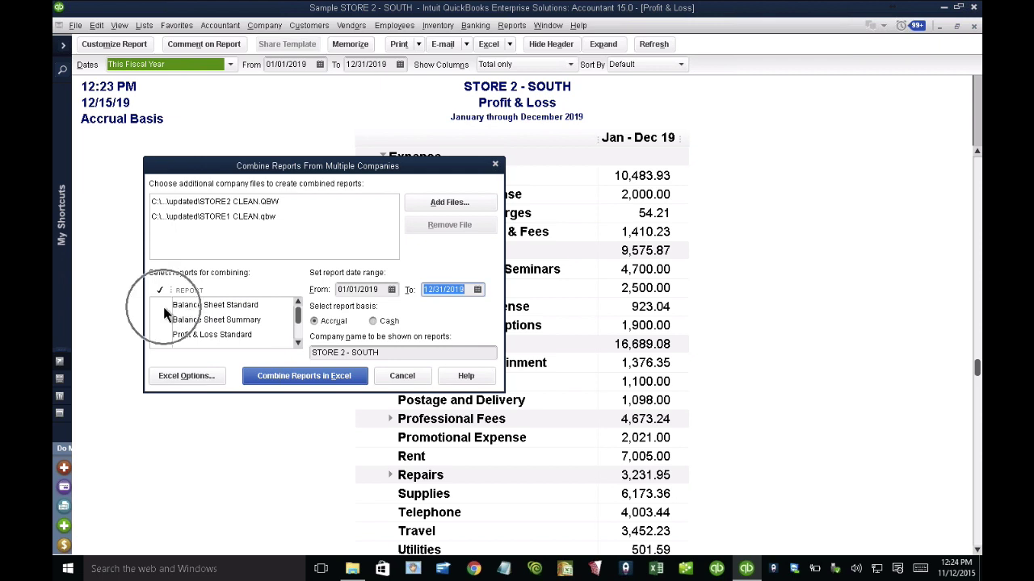
pyautogui.click(299, 344)
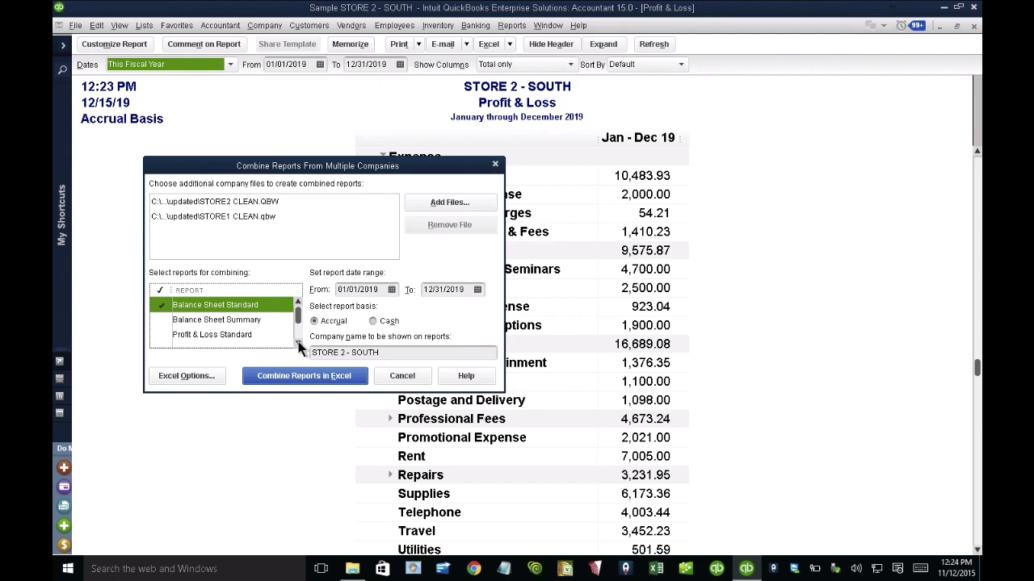
pyautogui.click(191, 309)
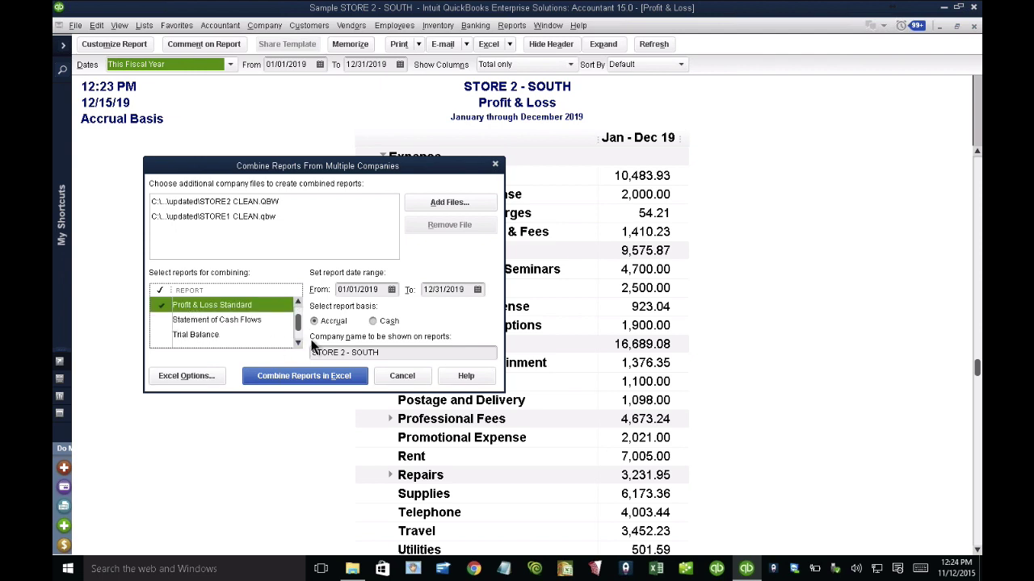
pyautogui.click(297, 344)
pyautogui.click(297, 343)
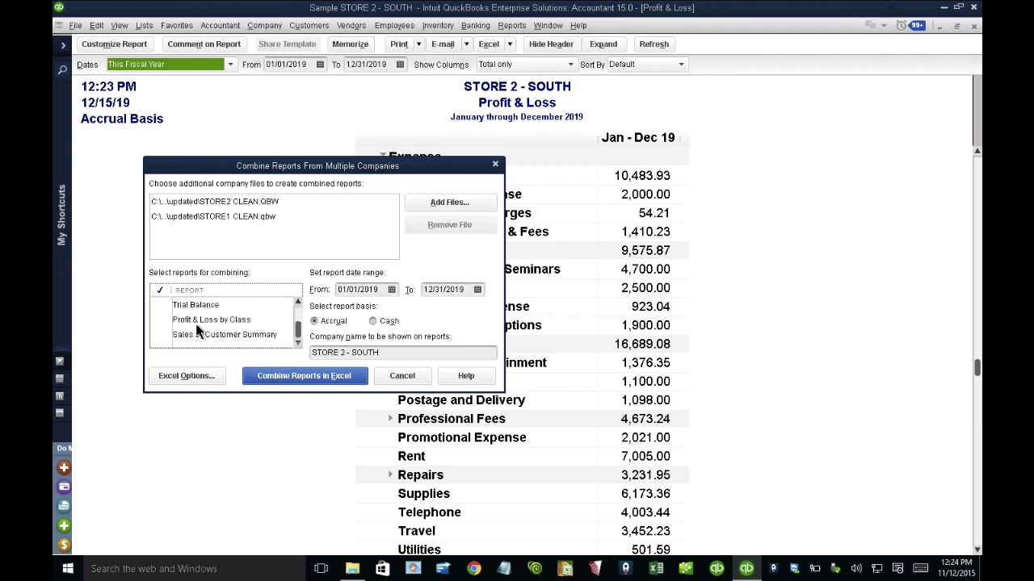
pyautogui.click(218, 321)
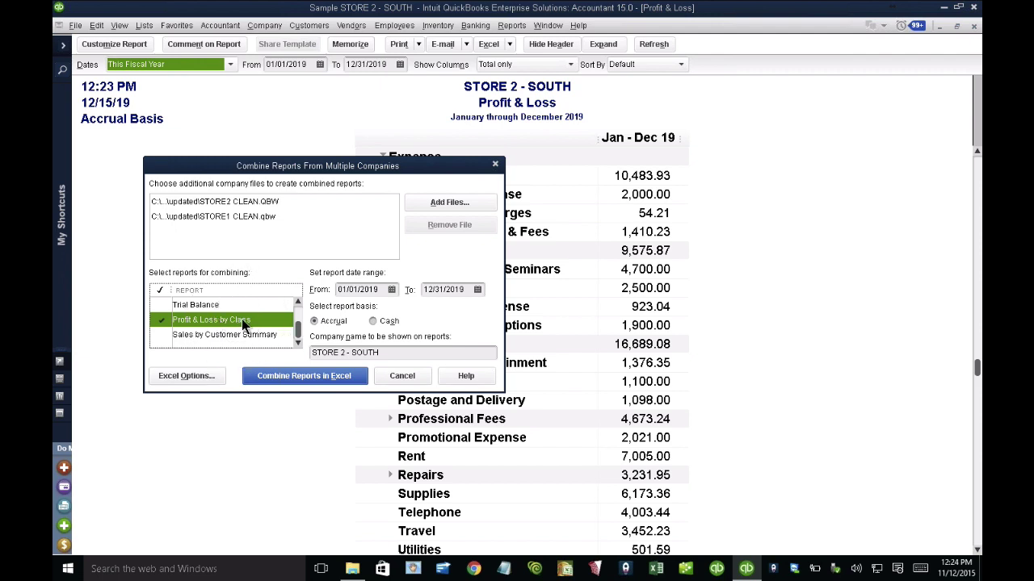
# - Set the company name shown on the combined reports to STORES COMBINED
pyautogui.click(389, 353)
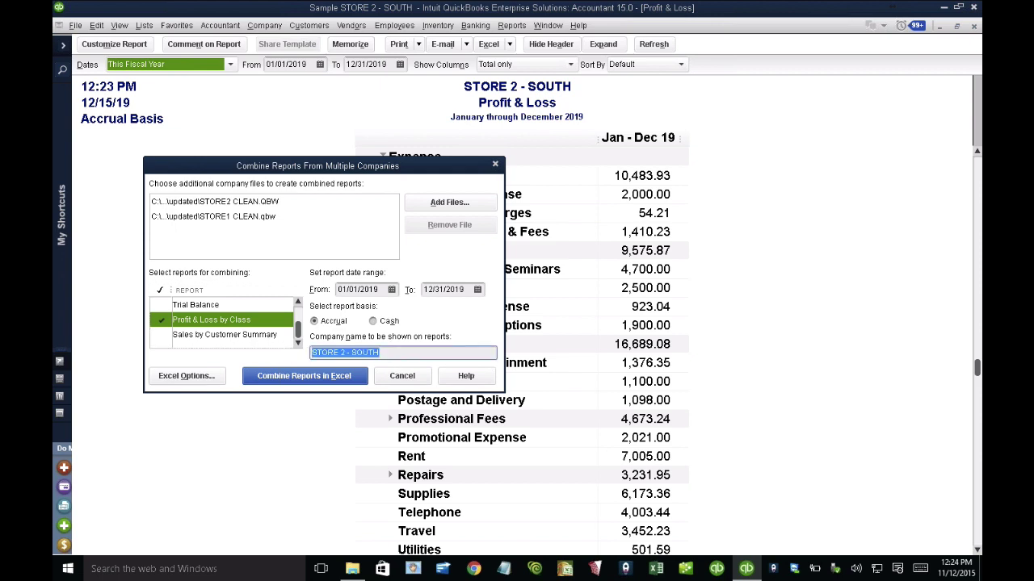
pyautogui.write('STORES COMBINED')
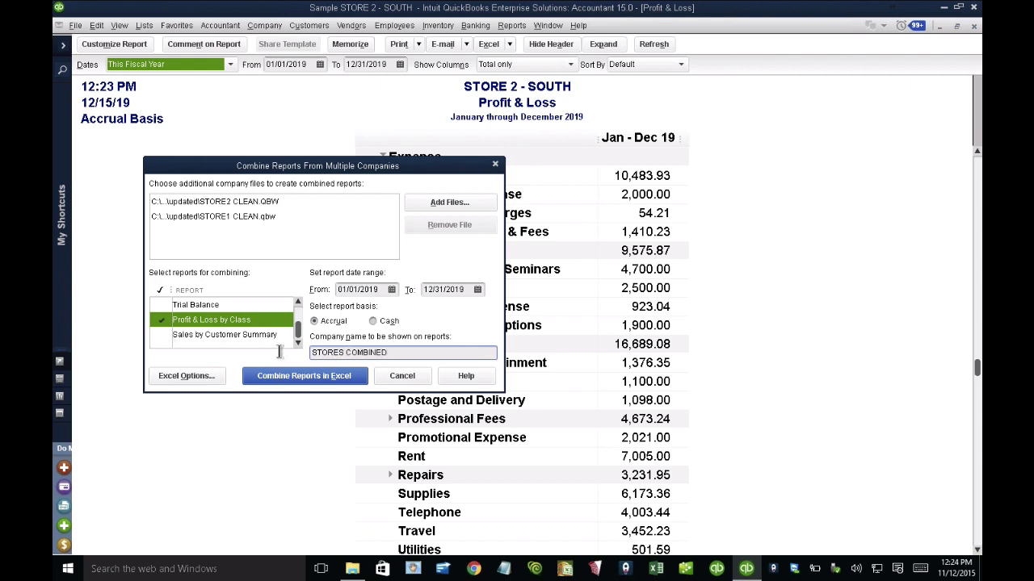
pyautogui.tripleClick(330, 356)
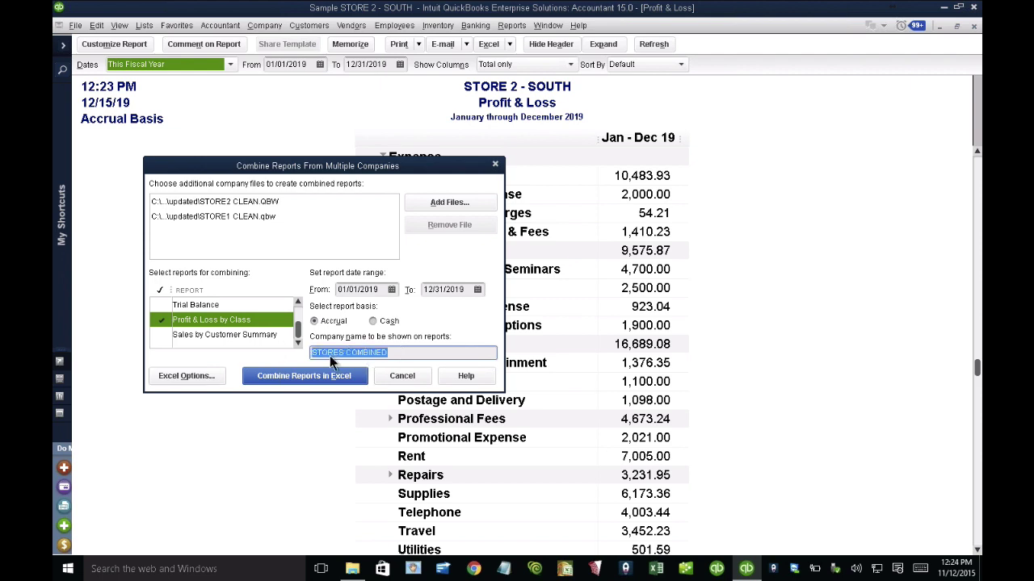
# - Review the advanced Excel options and accept them with Auto Outline turned on
pyautogui.click(186, 377)
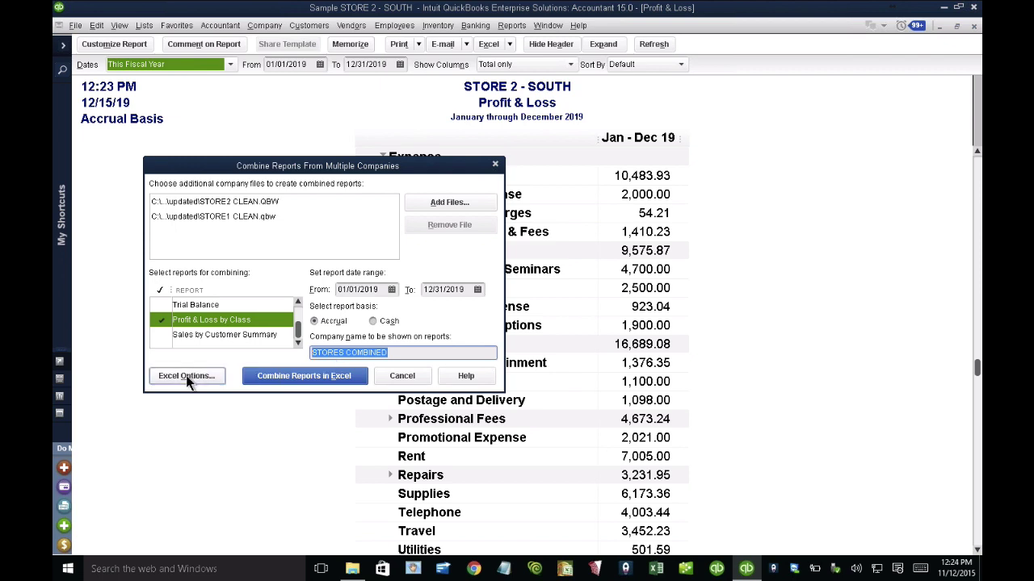
pyautogui.click(185, 376)
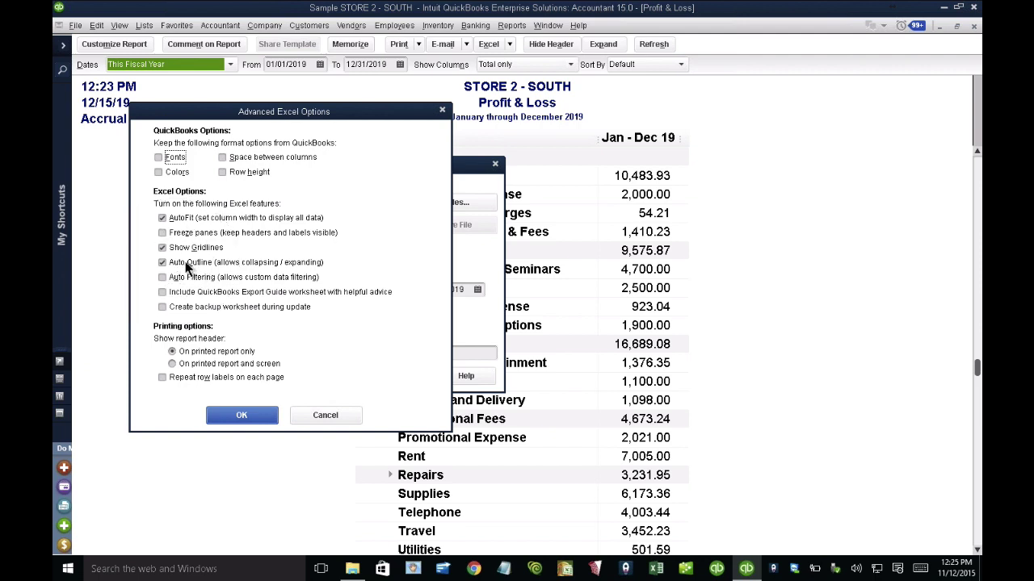
pyautogui.click(186, 265)
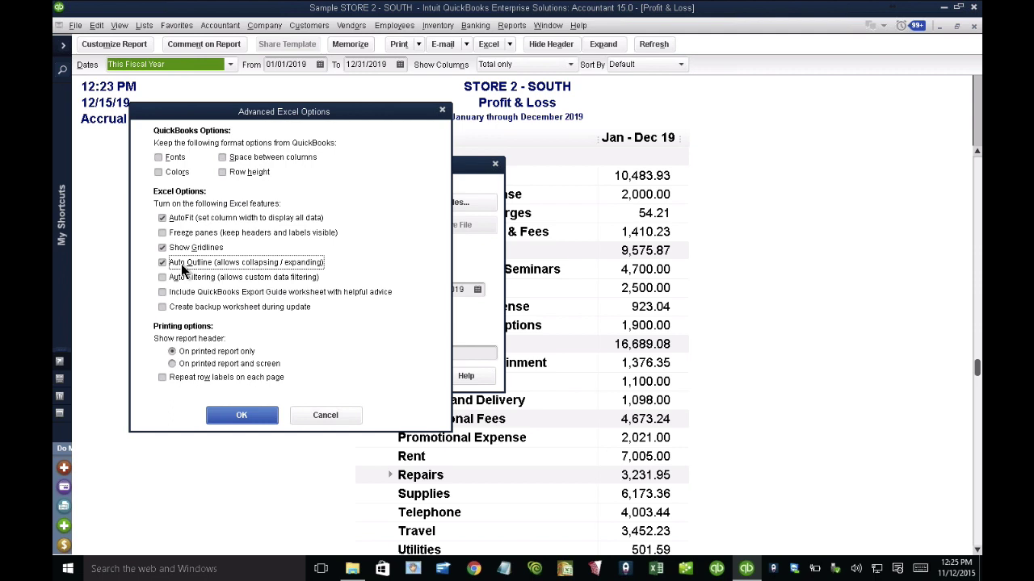
pyautogui.click(245, 417)
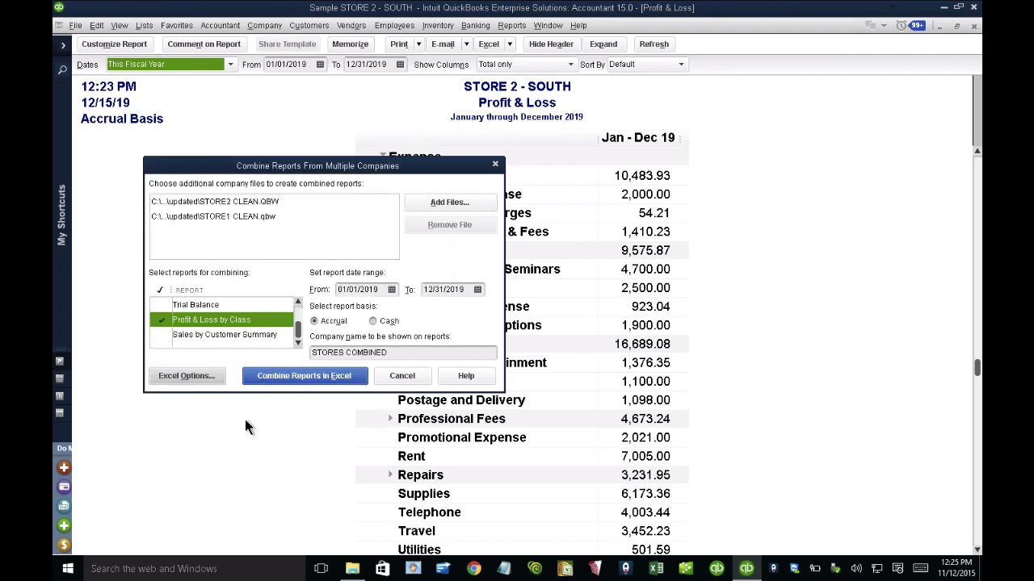
# - Leave the Combine Reports dialog, open the updated subfolder of the desktop's CONSOLIDATION folder and widen its Name column
pyautogui.click(307, 379)
pyautogui.click(307, 380)
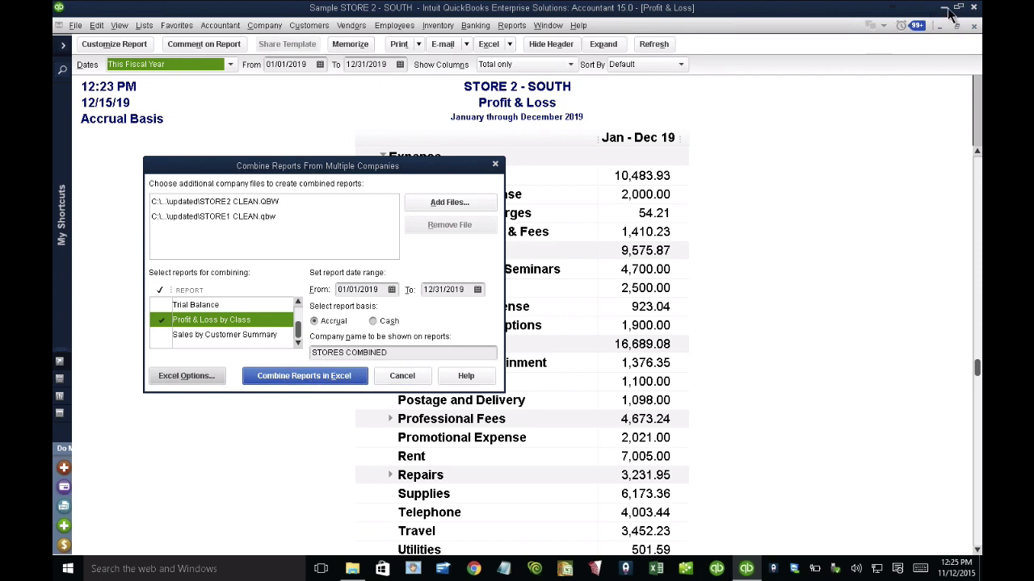
pyautogui.click(401, 378)
pyautogui.press('super+d')
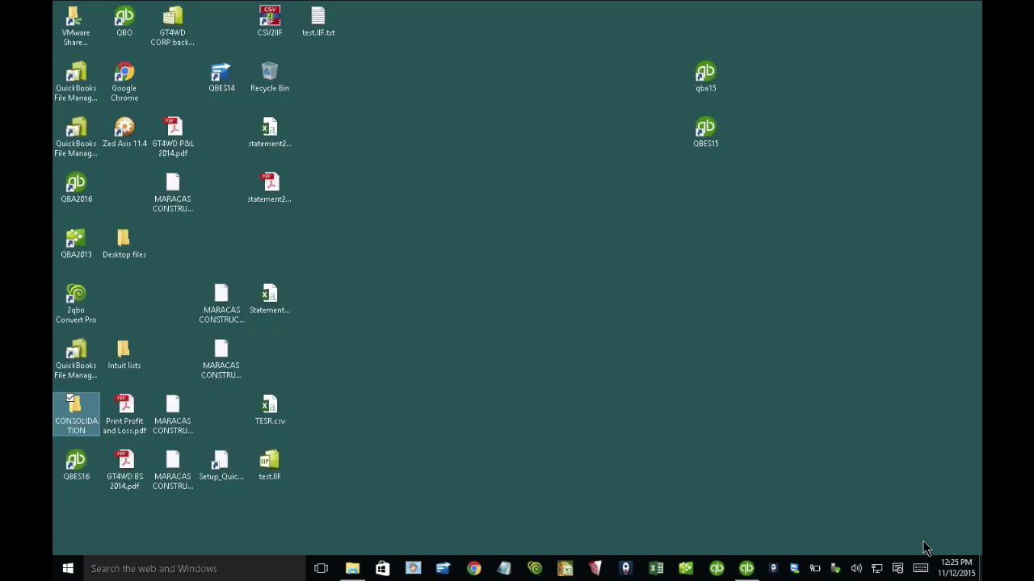
pyautogui.doubleClick(76, 410)
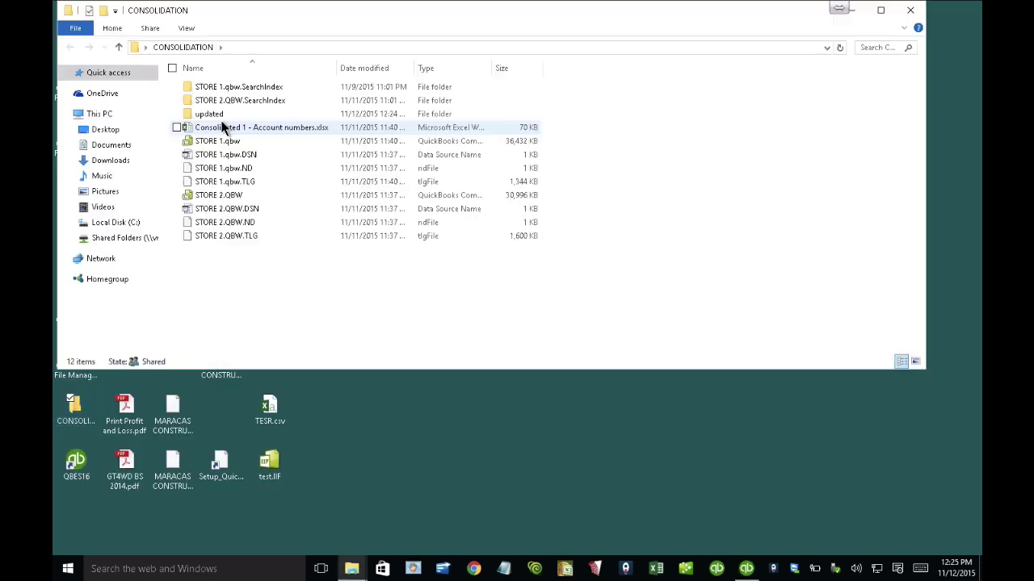
pyautogui.doubleClick(219, 114)
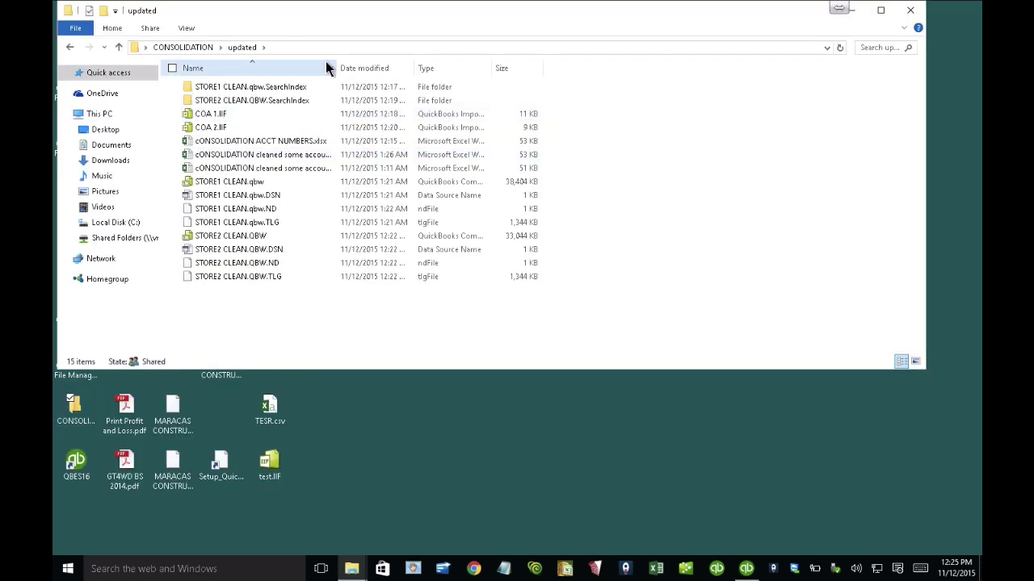
pyautogui.moveTo(325, 62); pyautogui.dragTo(502, 61)
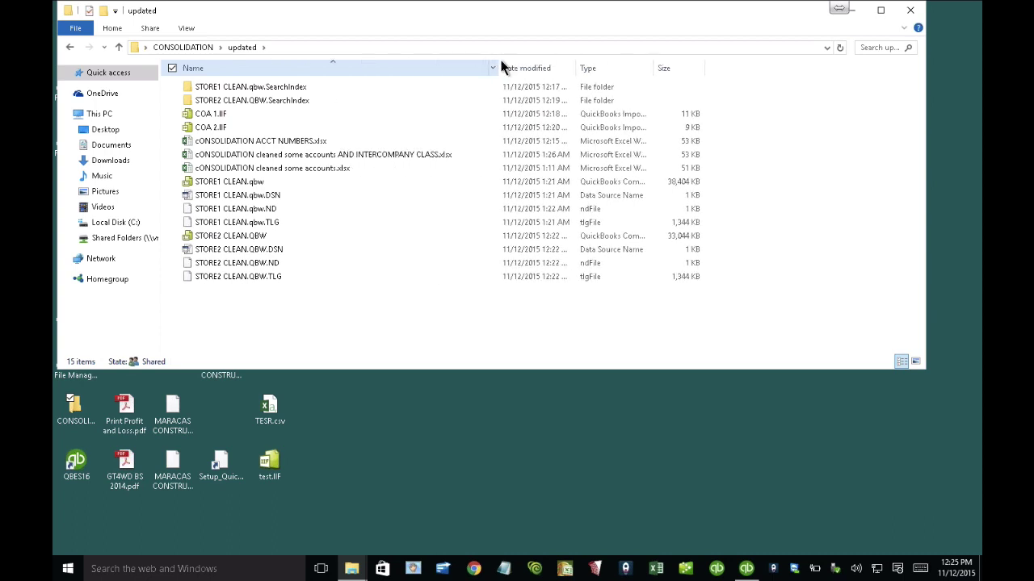
# - Open the workbook cONSOLIDATION ACCT NUMBERS.xlsx in Excel and set the Balance Sheet Standard sheet's zoom to 125%
pyautogui.click(288, 143)
pyautogui.doubleClick(287, 147)
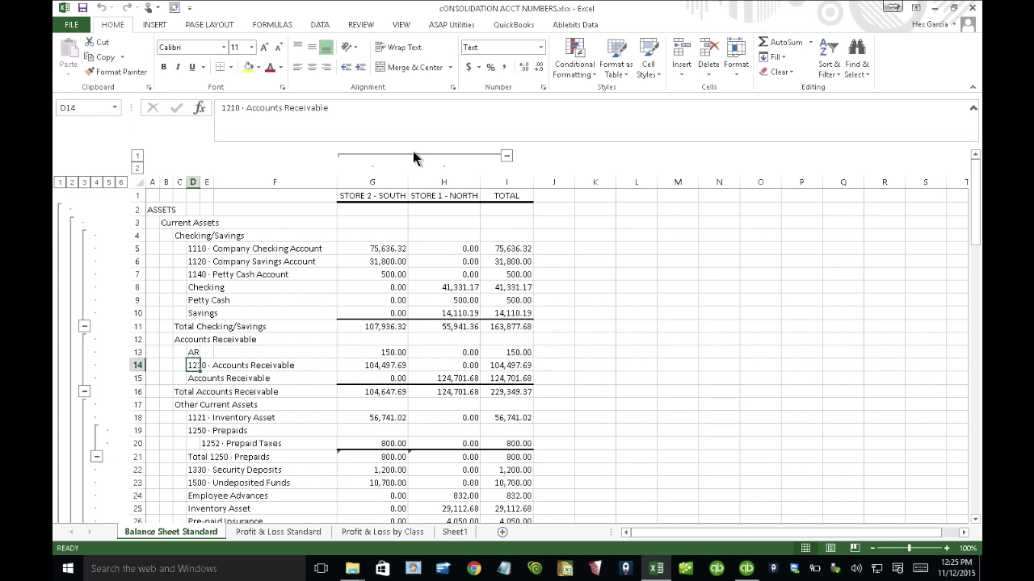
pyautogui.click(396, 30)
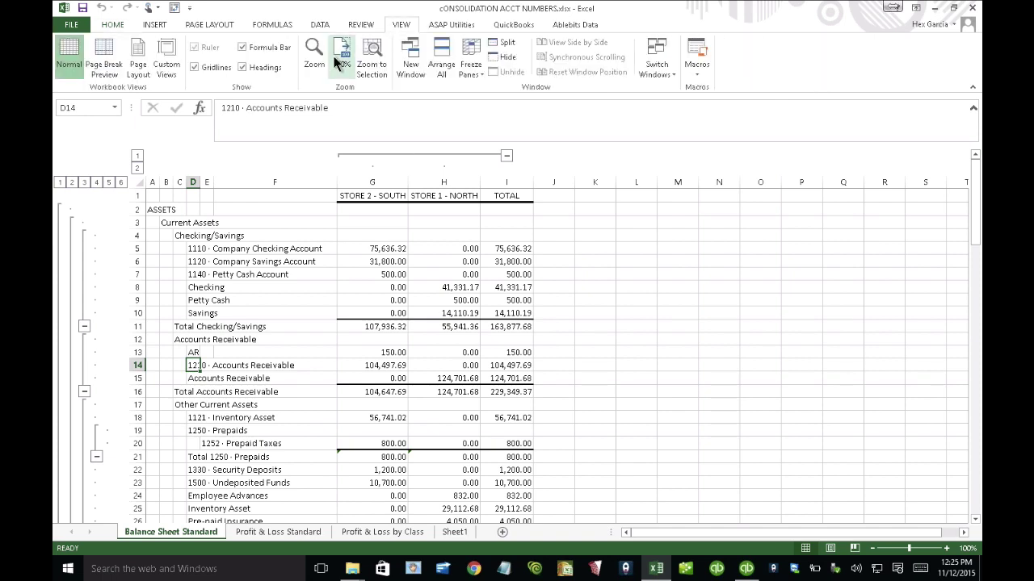
pyautogui.click(375, 56)
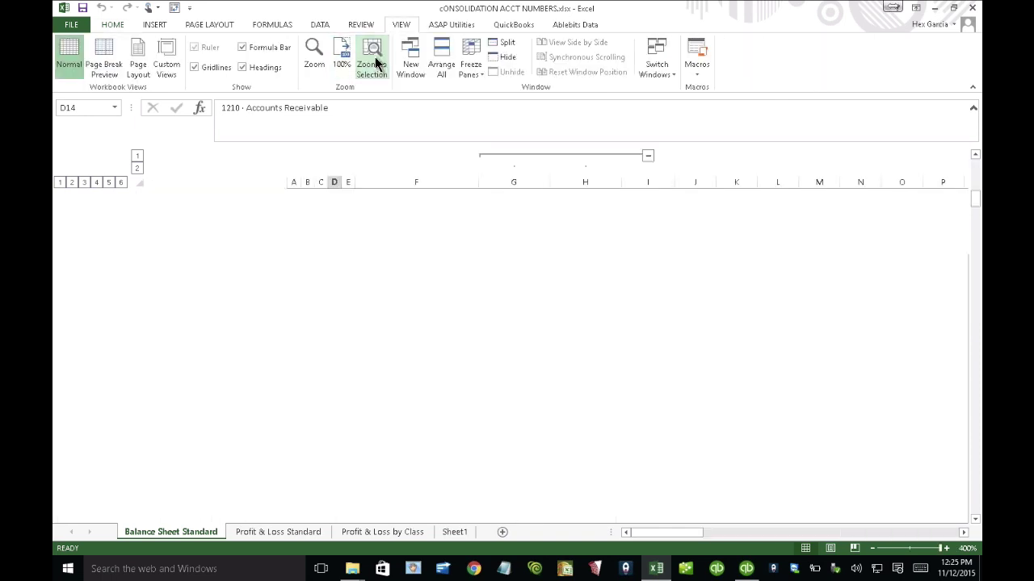
pyautogui.click(342, 58)
pyautogui.click(311, 55)
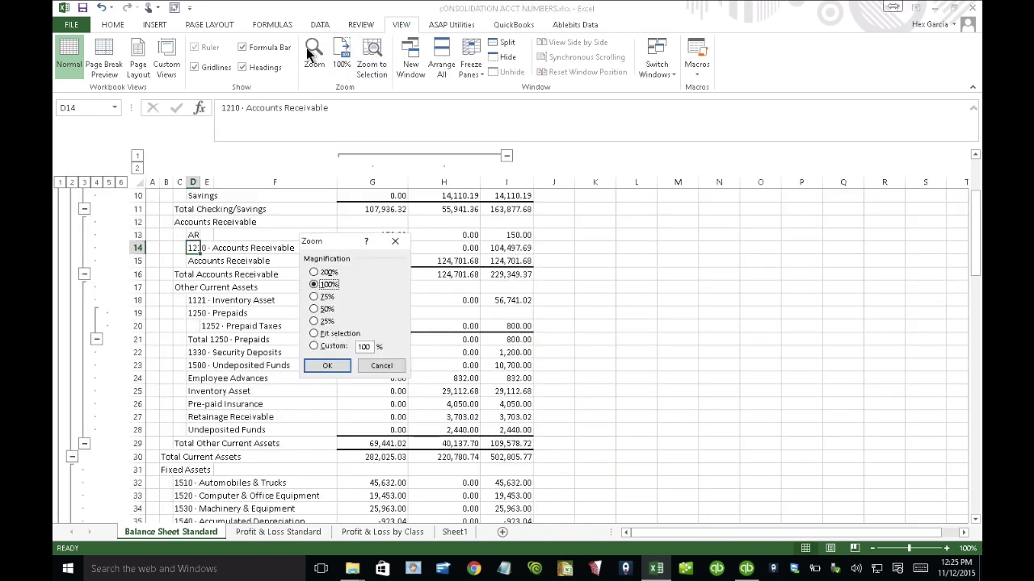
pyautogui.click(329, 346)
pyautogui.write('125')
pyautogui.click(327, 365)
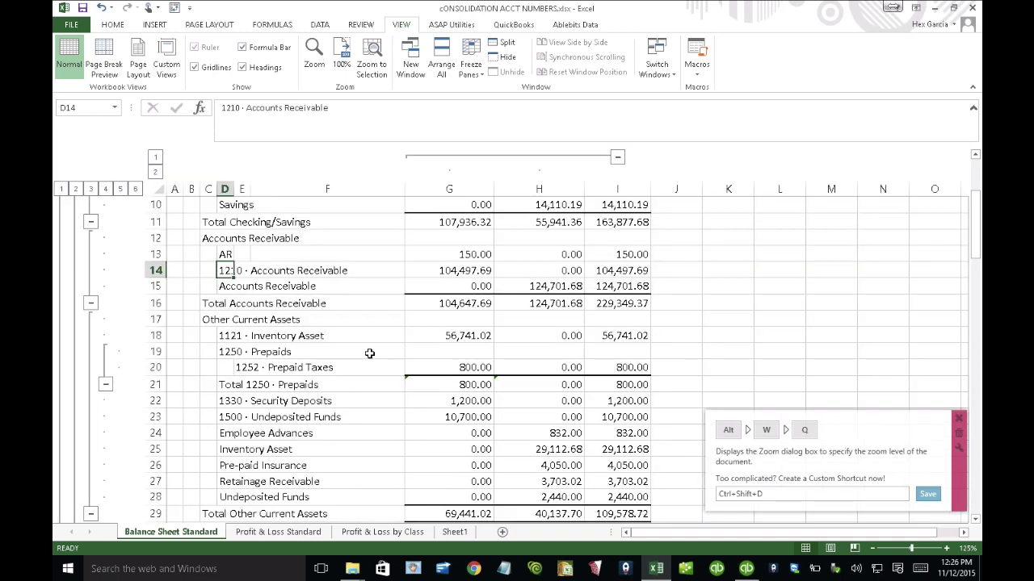
# - Compare the numbered and unnumbered checking and savings accounts of both stores in the combined balance sheet and close the workbook
pyautogui.moveTo(976, 253); pyautogui.dragTo(978, 212)
pyautogui.click(230, 255)
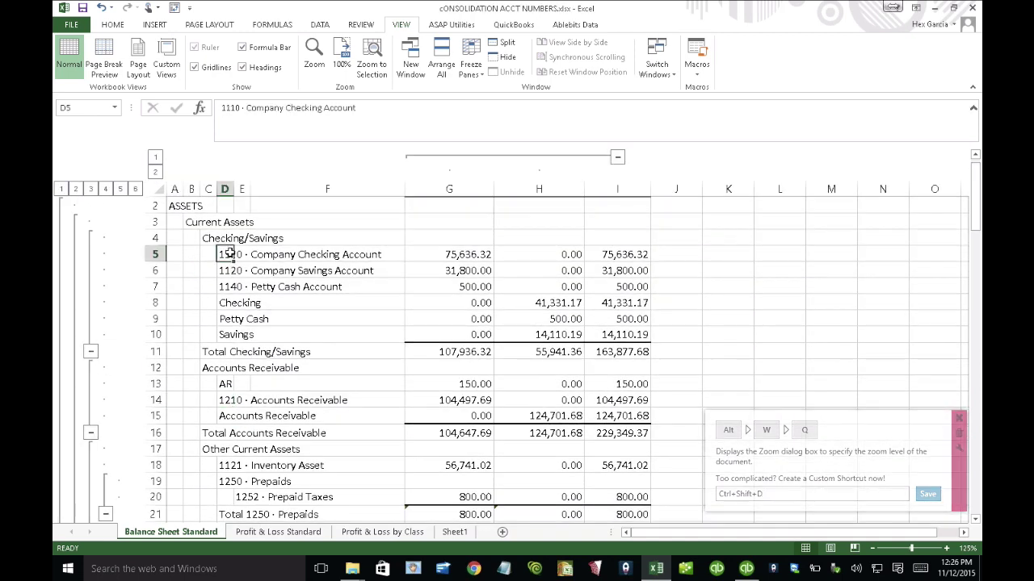
pyautogui.click(227, 303)
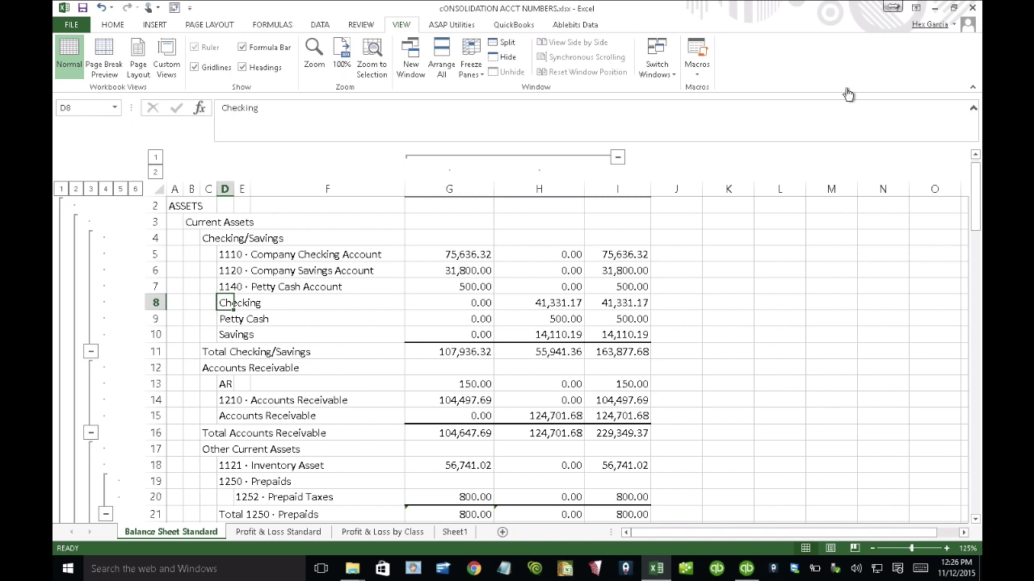
pyautogui.hotkey('ctrl', 'F4')
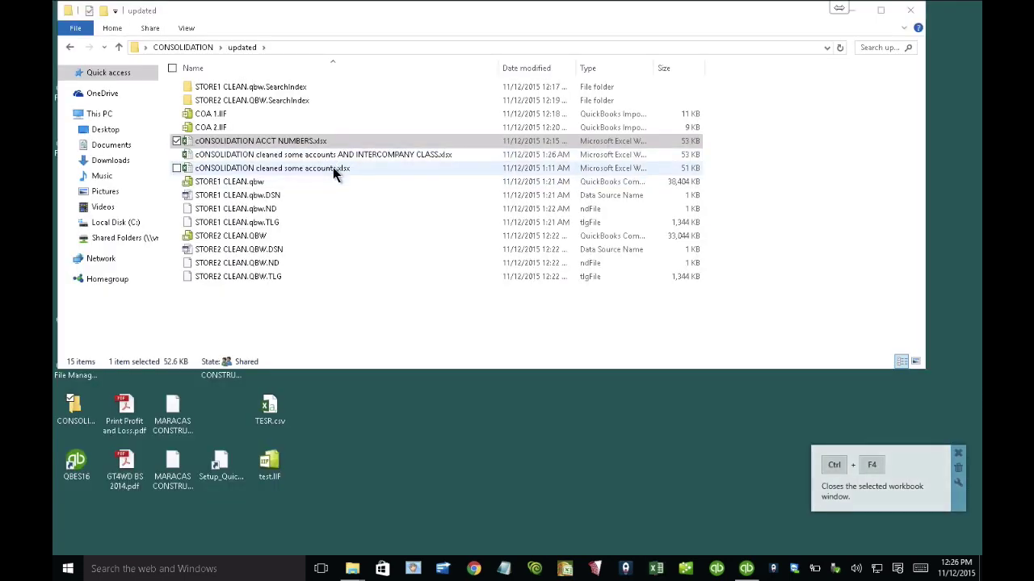
# - Open the workbook "cONSOLIDATION cleaned some accounts AND INTERCOMPANY CLASS.xlsx" and collapse the Profit & Loss by Class rows to outline level 4
pyautogui.doubleClick(332, 161)
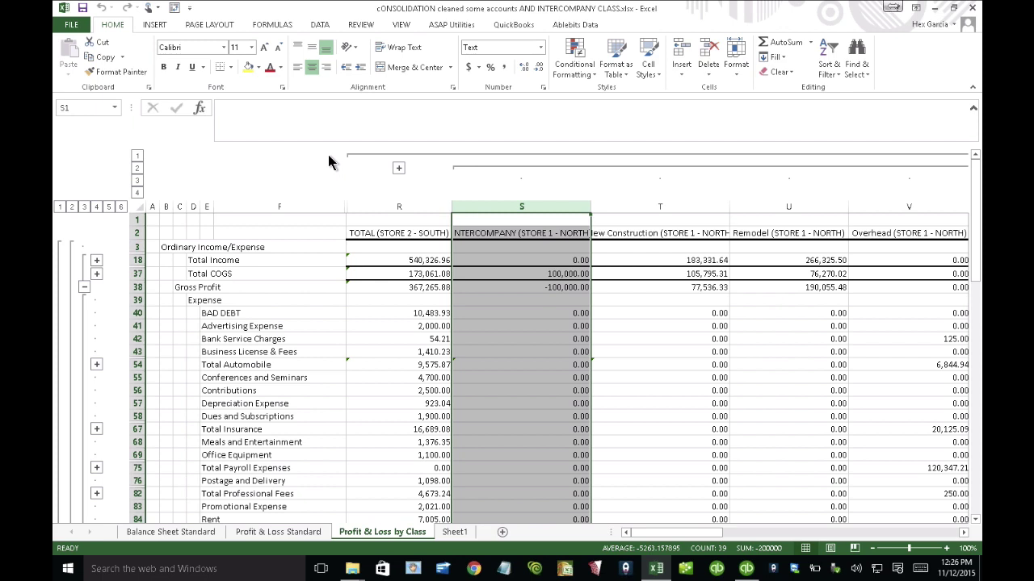
pyautogui.click(138, 155)
pyautogui.click(60, 206)
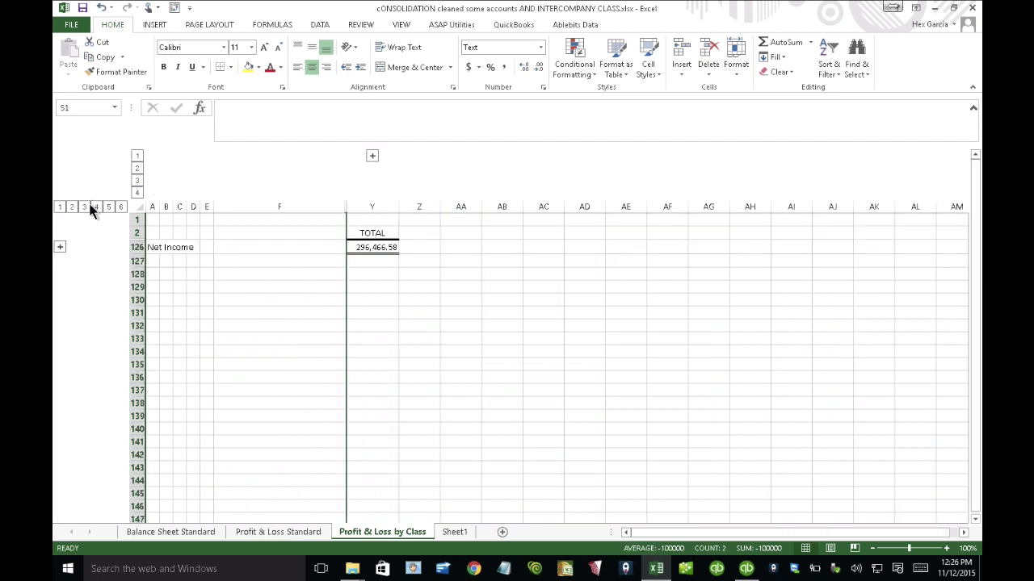
pyautogui.click(86, 206)
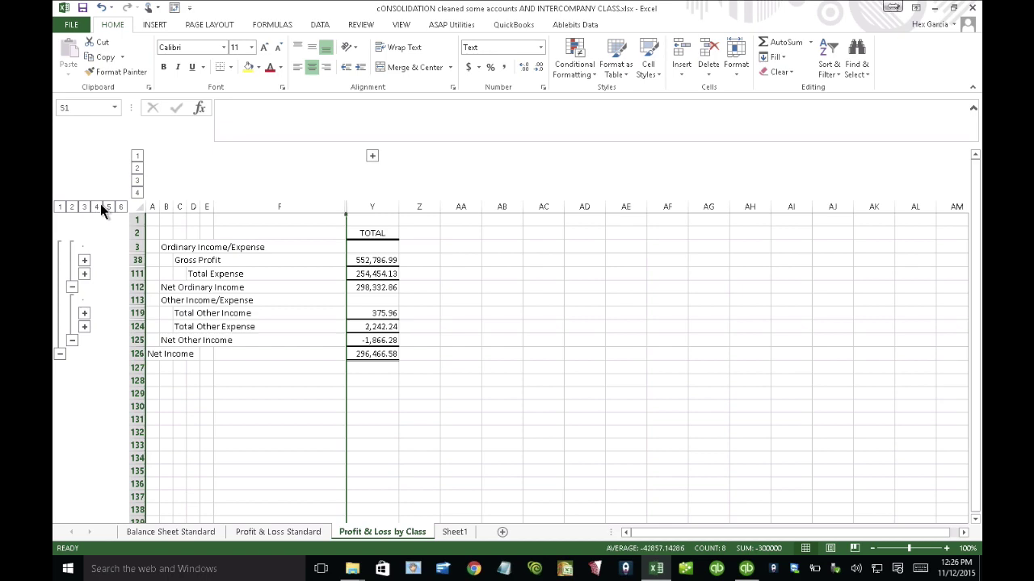
pyautogui.click(97, 207)
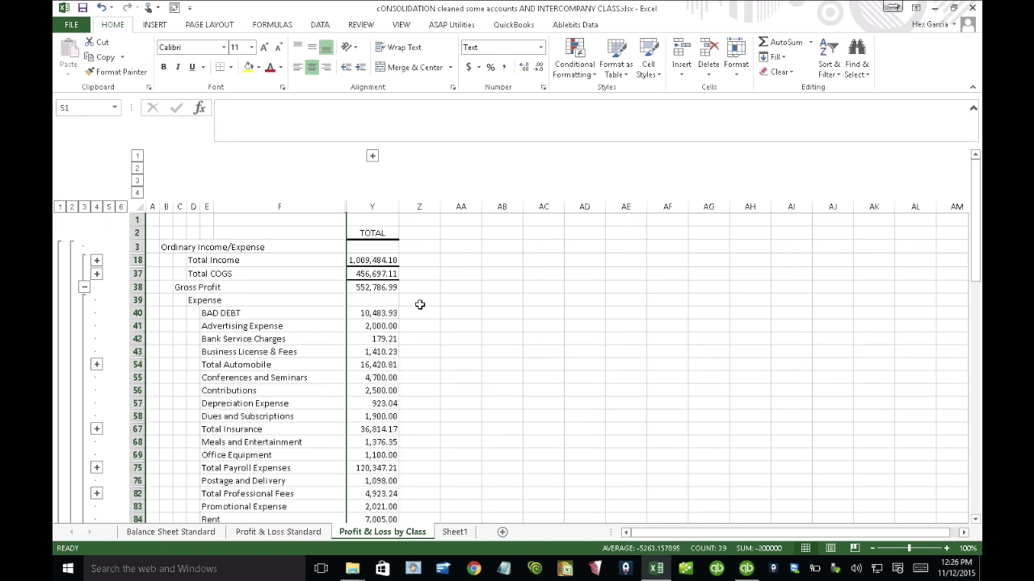
# - Collapse the columns to outline level 2, showing each store's total beside the grand total, and select the South store's Total Automobile amount
pyautogui.click(372, 157)
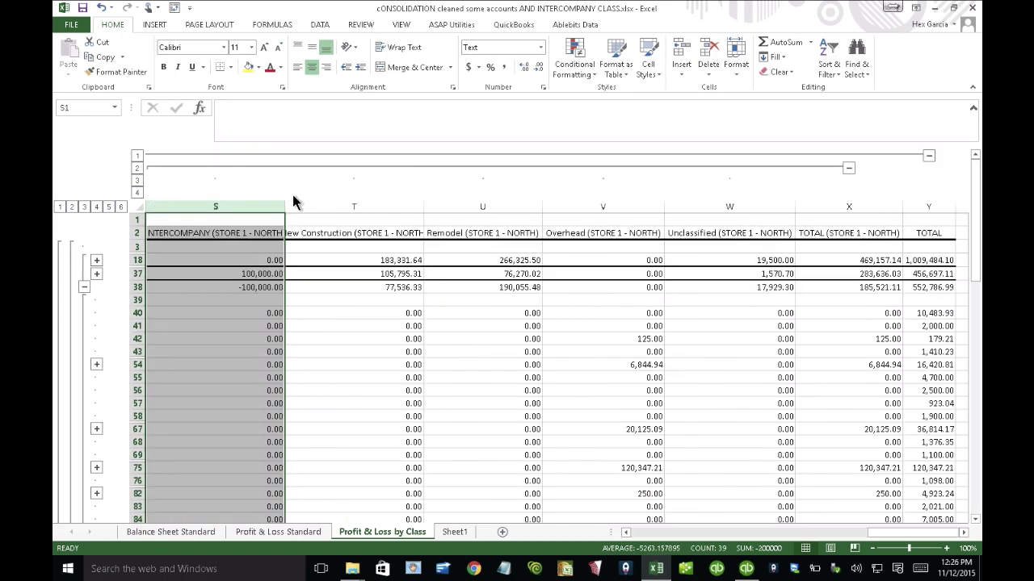
pyautogui.click(137, 168)
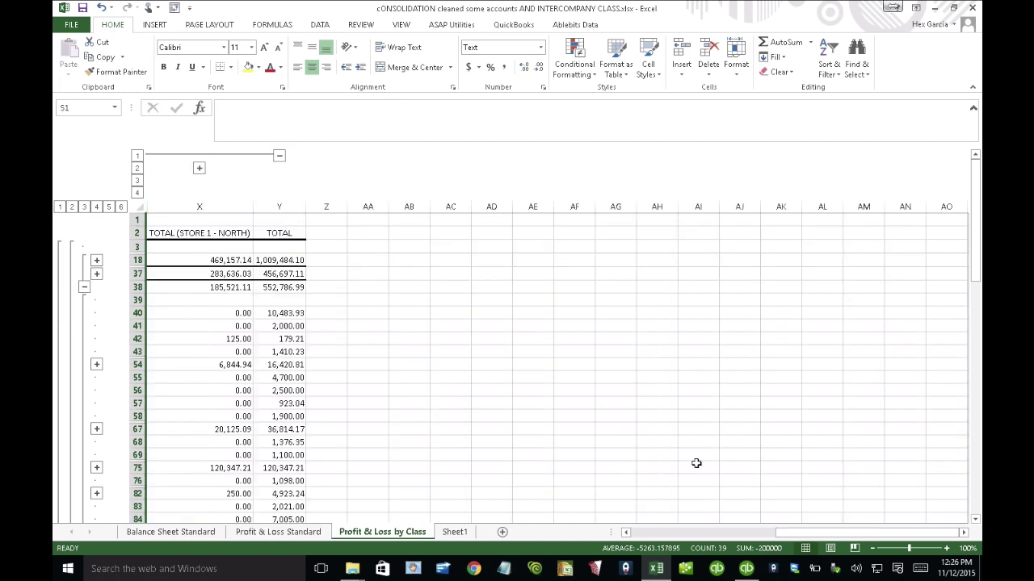
pyautogui.moveTo(747, 533); pyautogui.dragTo(638, 533)
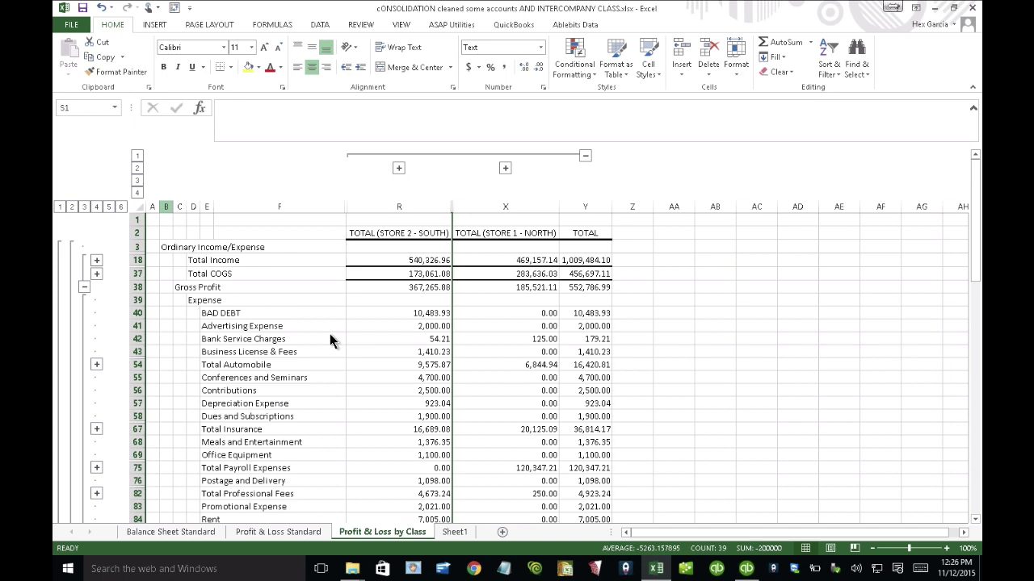
pyautogui.click(138, 168)
pyautogui.press('alt')
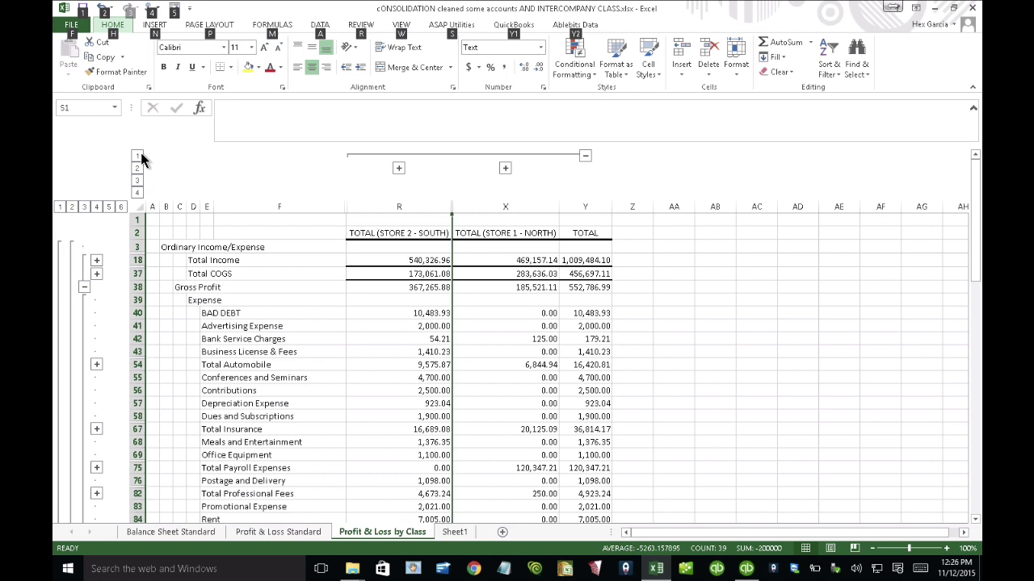
pyautogui.press('alt')
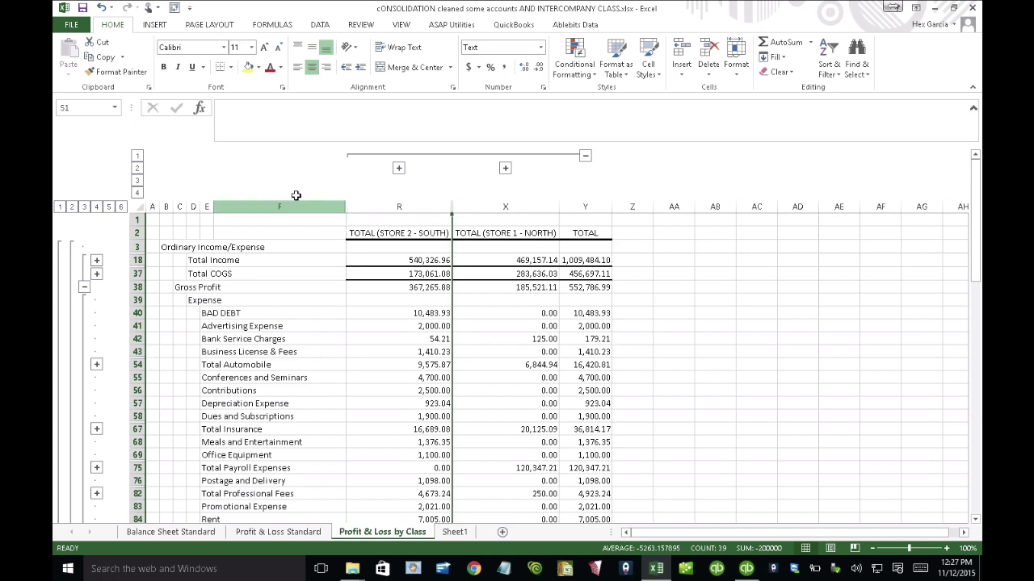
pyautogui.click(435, 365)
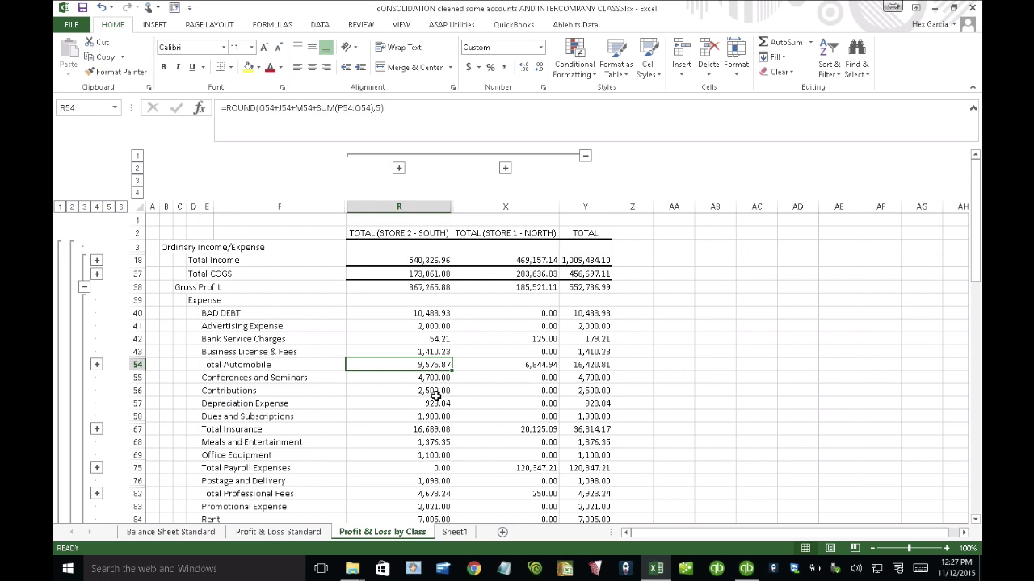
pyautogui.click(746, 569)
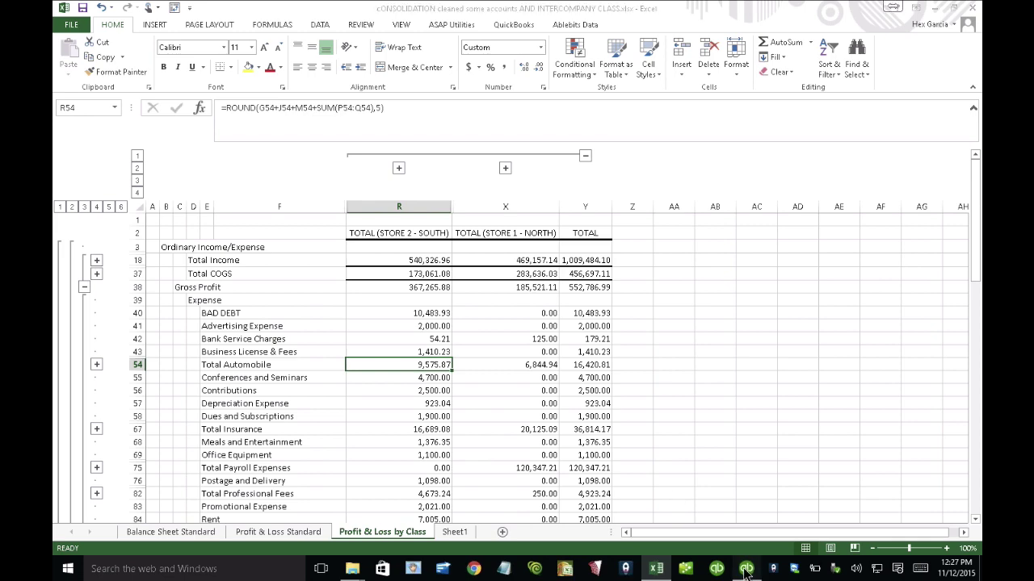
pyautogui.click(77, 26)
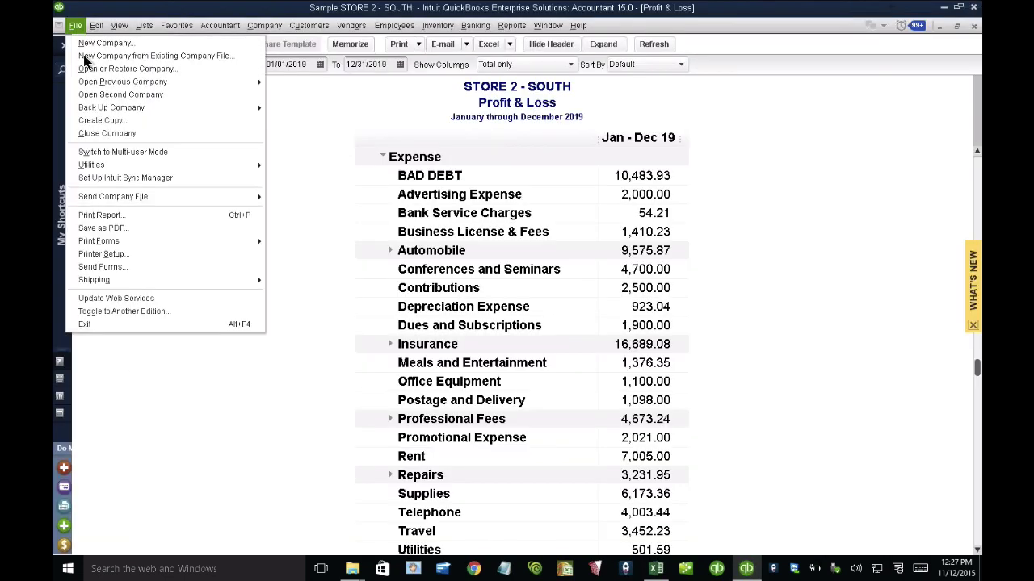
pyautogui.moveTo(135, 167)
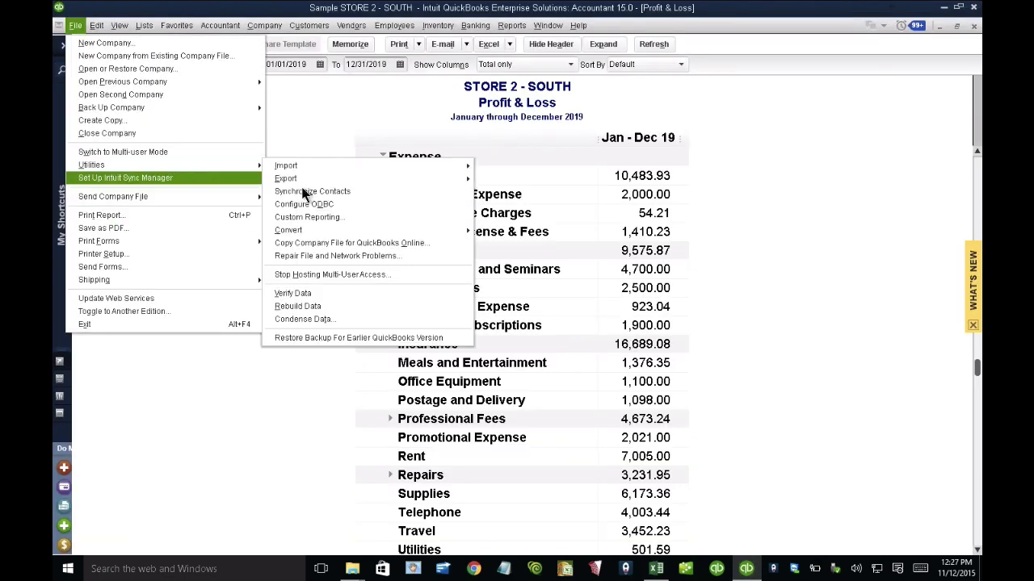
pyautogui.moveTo(311, 181)
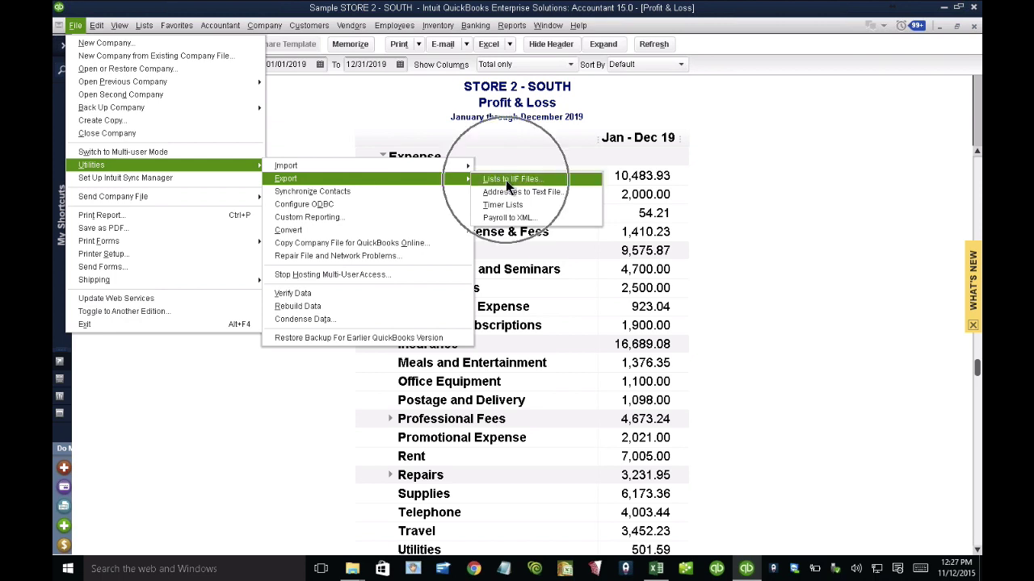
pyautogui.click(506, 180)
pyautogui.click(332, 154)
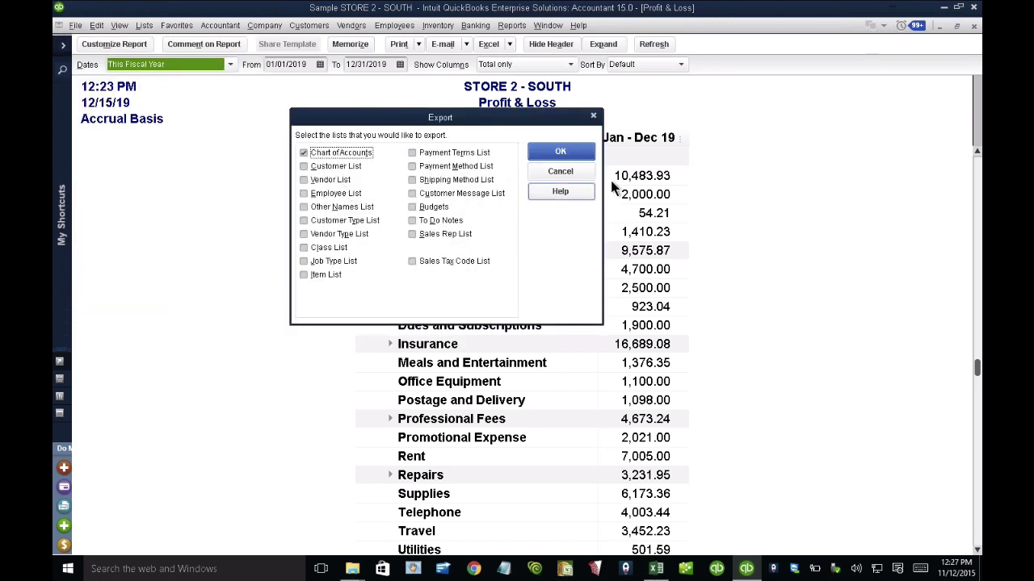
pyautogui.click(557, 153)
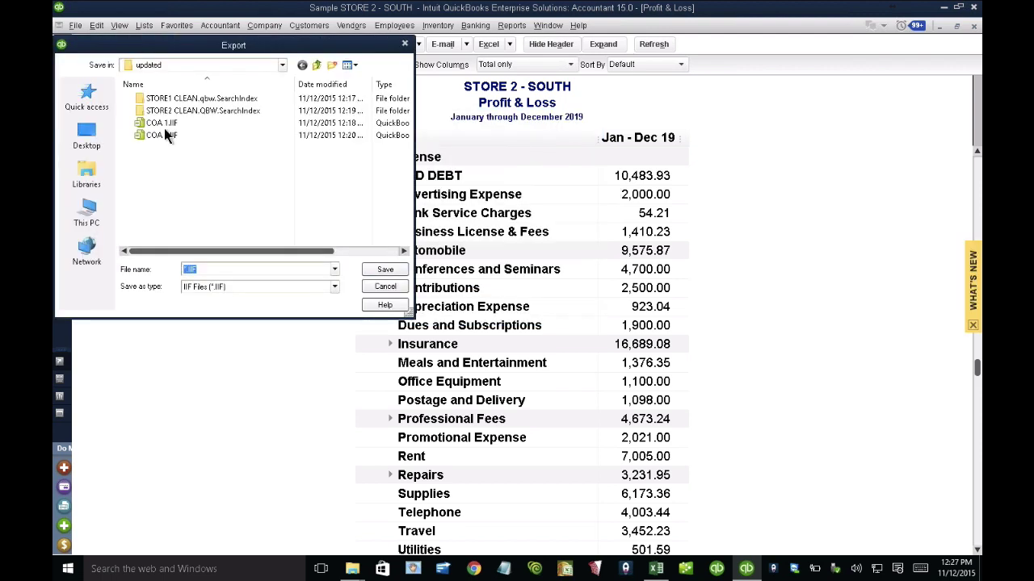
pyautogui.click(385, 287)
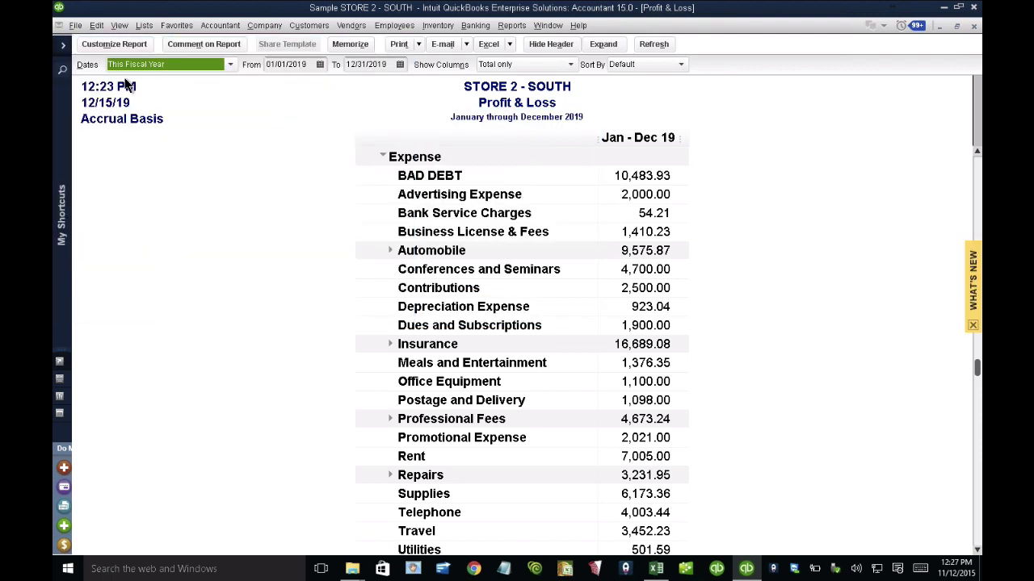
# - Import the account list from COA 1.IIF into the STORE 2 - SOUTH company file in QuickBooks, acknowledging each import message
pyautogui.click(75, 25)
pyautogui.moveTo(121, 165)
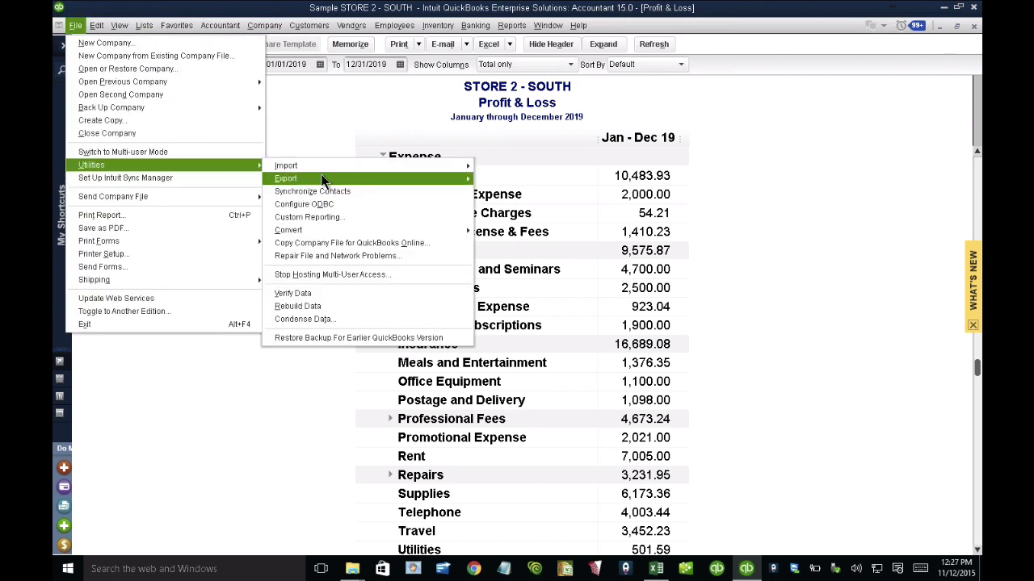
pyautogui.moveTo(432, 179)
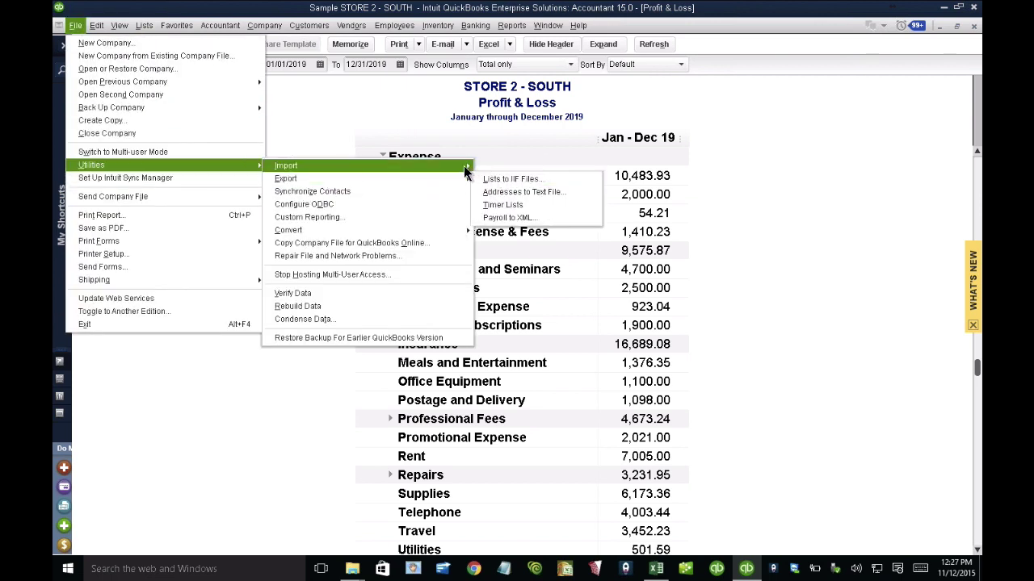
pyautogui.click(490, 178)
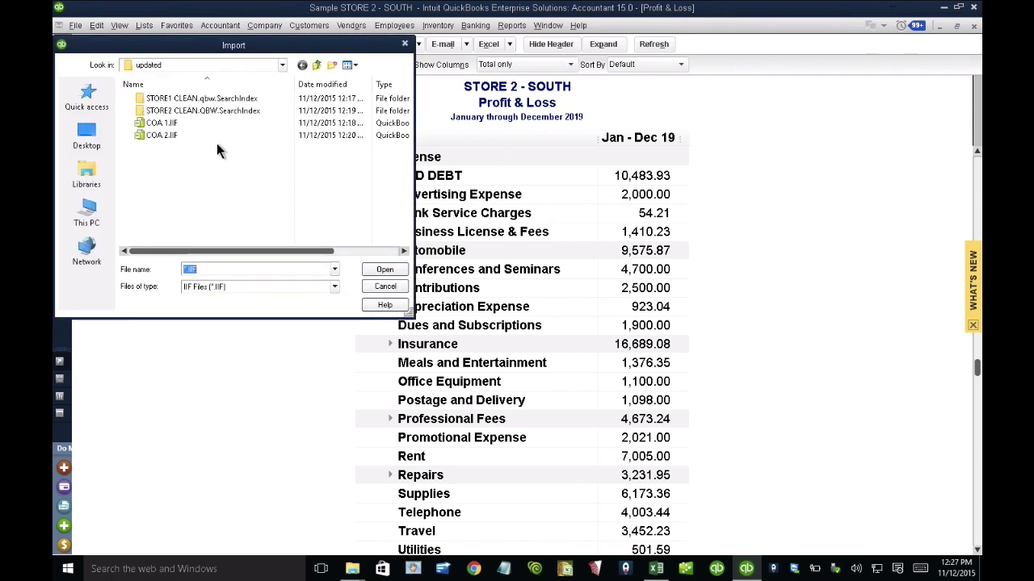
pyautogui.click(161, 123)
pyautogui.click(385, 271)
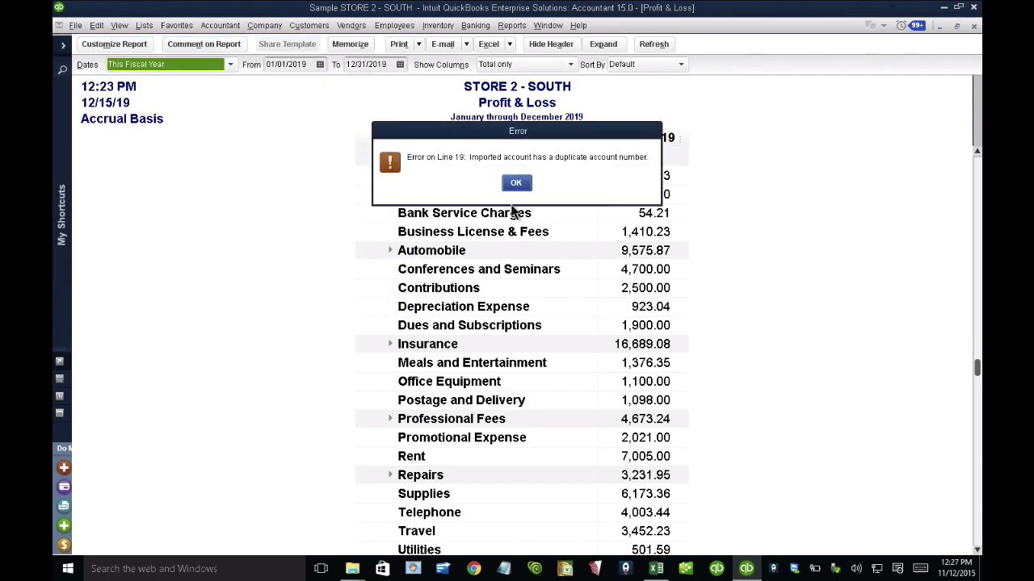
pyautogui.click(516, 182)
pyautogui.click(517, 184)
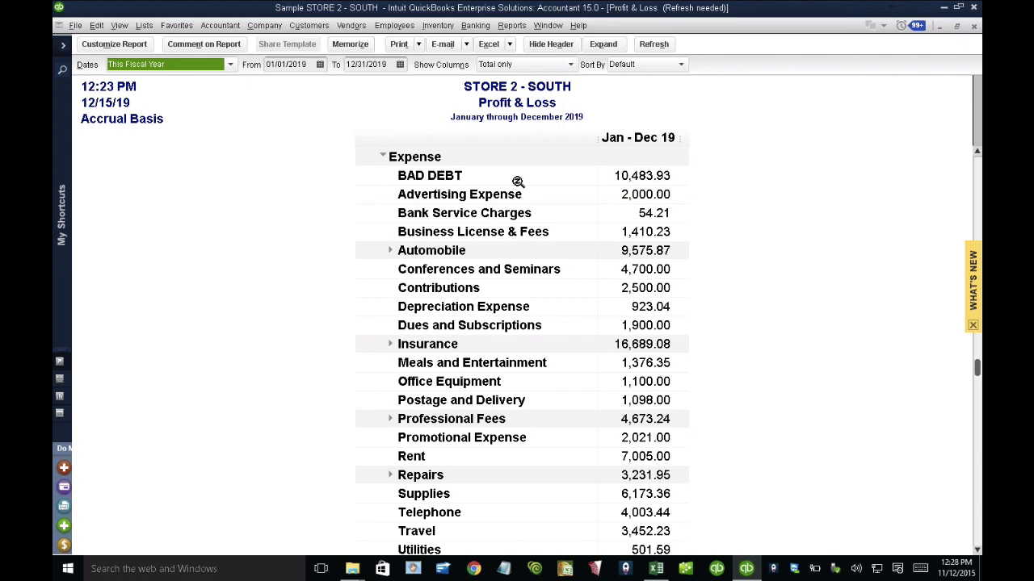
# - Switch back to the Excel workbook and expand the Total Automobile group into its sub-accounts
pyautogui.click(655, 568)
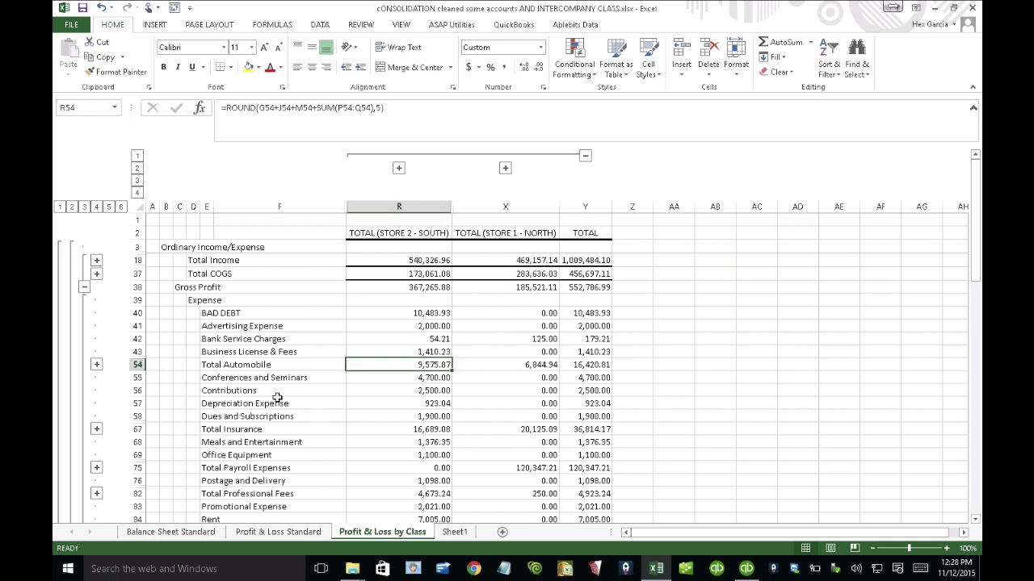
pyautogui.click(229, 365)
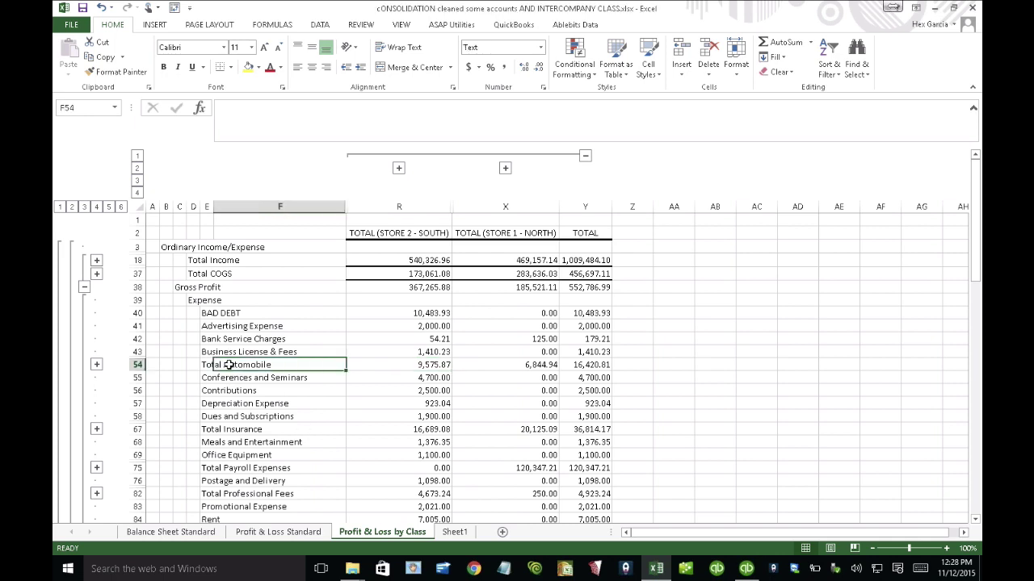
pyautogui.click(210, 365)
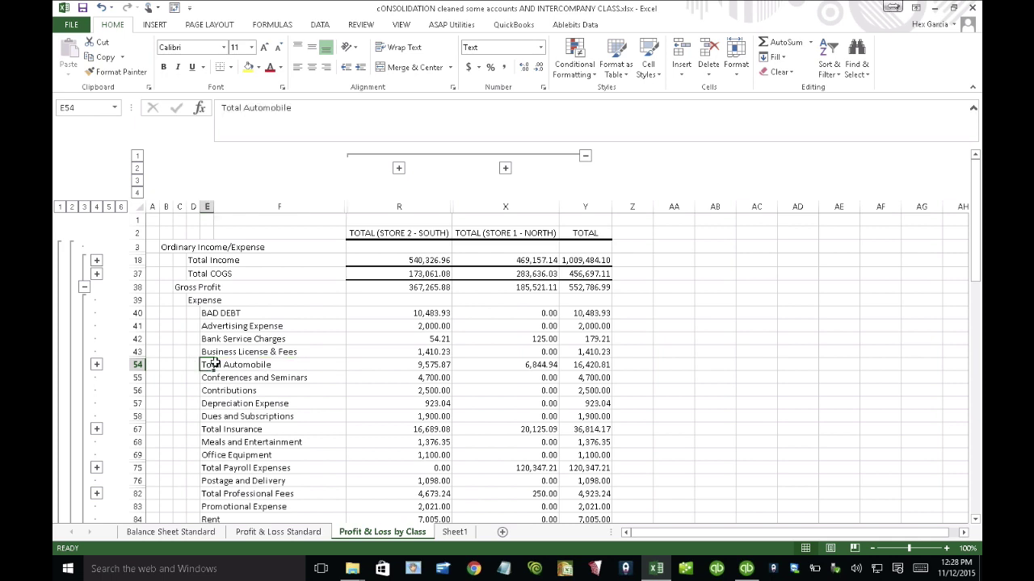
pyautogui.click(96, 365)
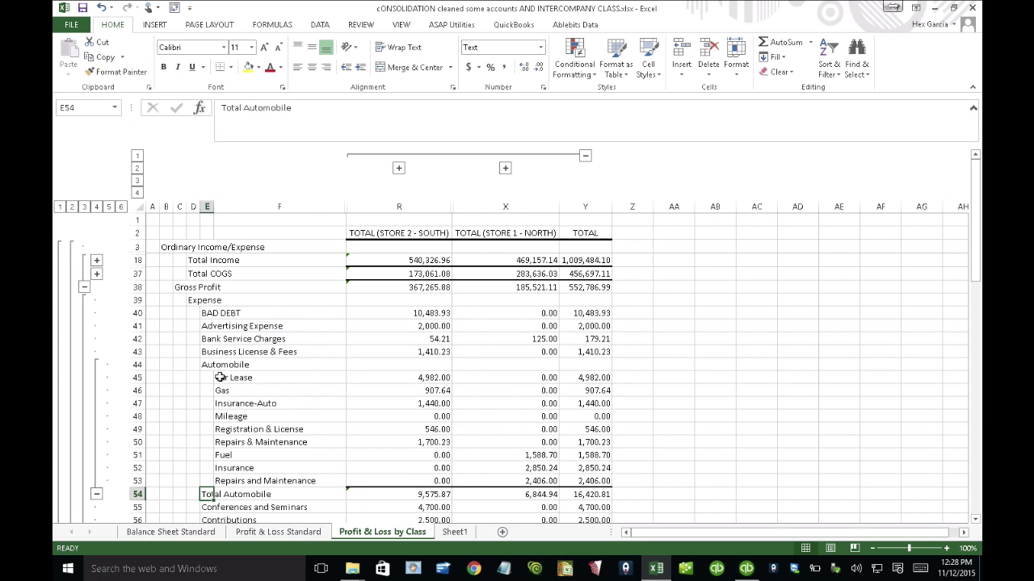
# - Highlight the South store's automobile sub-account amounts from Car Lease through Fuel to examine which accounts that store uses
pyautogui.moveTo(432, 379); pyautogui.dragTo(429, 442)
pyautogui.moveTo(233, 378); pyautogui.dragTo(433, 443)
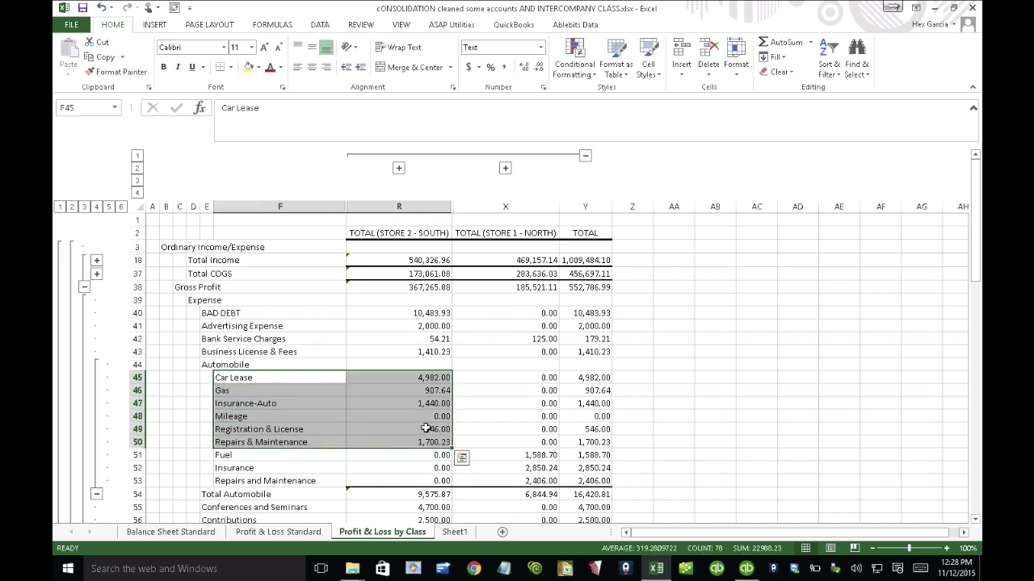
pyautogui.click(428, 378)
pyautogui.hotkey('shift', 'Down')
pyautogui.hotkey('shift', 'Down')
pyautogui.hotkey('shift', 'Down')
pyautogui.hotkey('shift', 'Down')
pyautogui.hotkey('shift', 'Down')
pyautogui.hotkey('shift', 'Down')
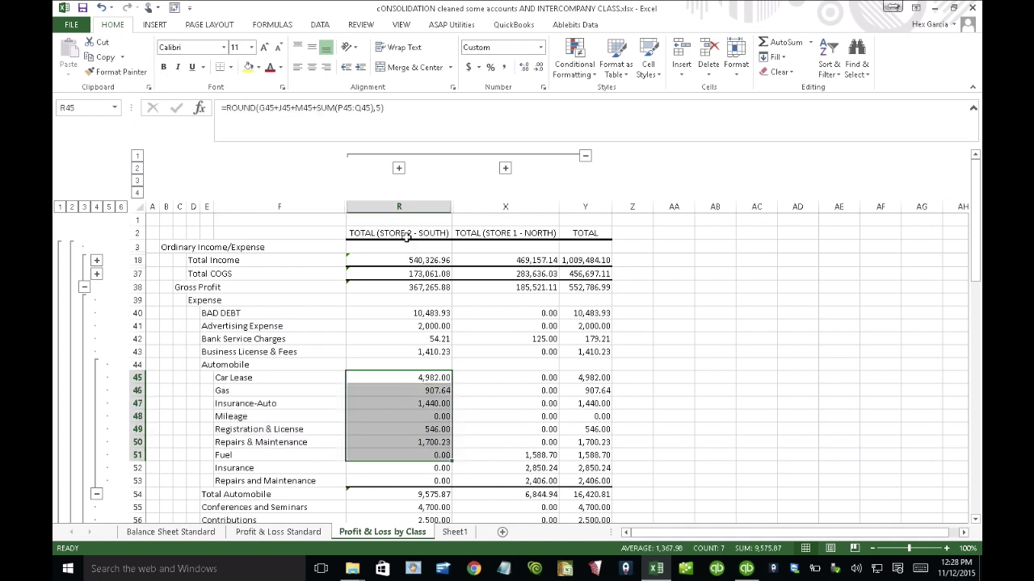
pyautogui.click(406, 235)
# - Highlight the North store's Fuel, Insurance, and Repairs and Maintenance amounts for comparison, and collapse the Automobile group
pyautogui.moveTo(517, 315); pyautogui.dragTo(512, 431)
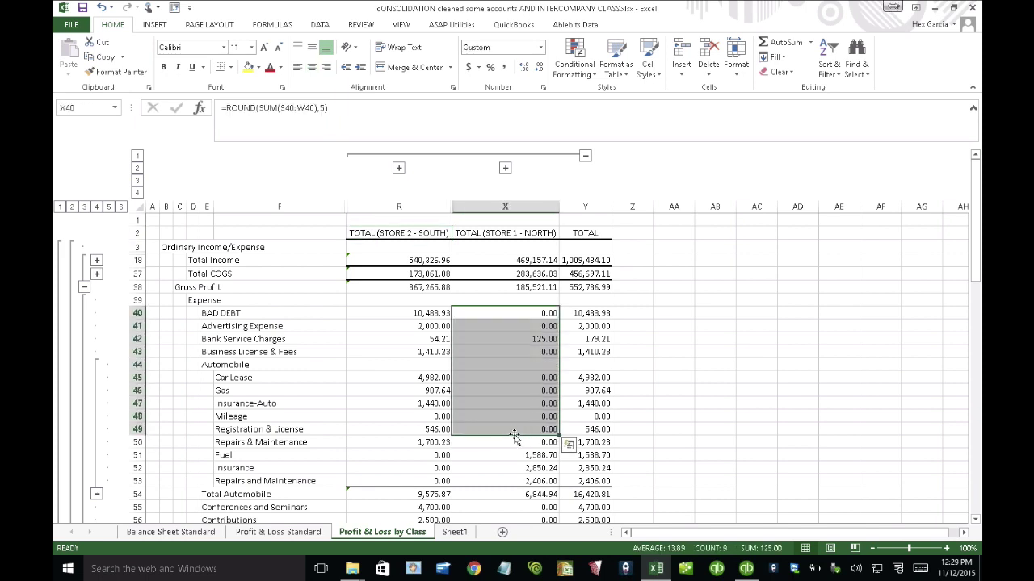
pyautogui.click(520, 455)
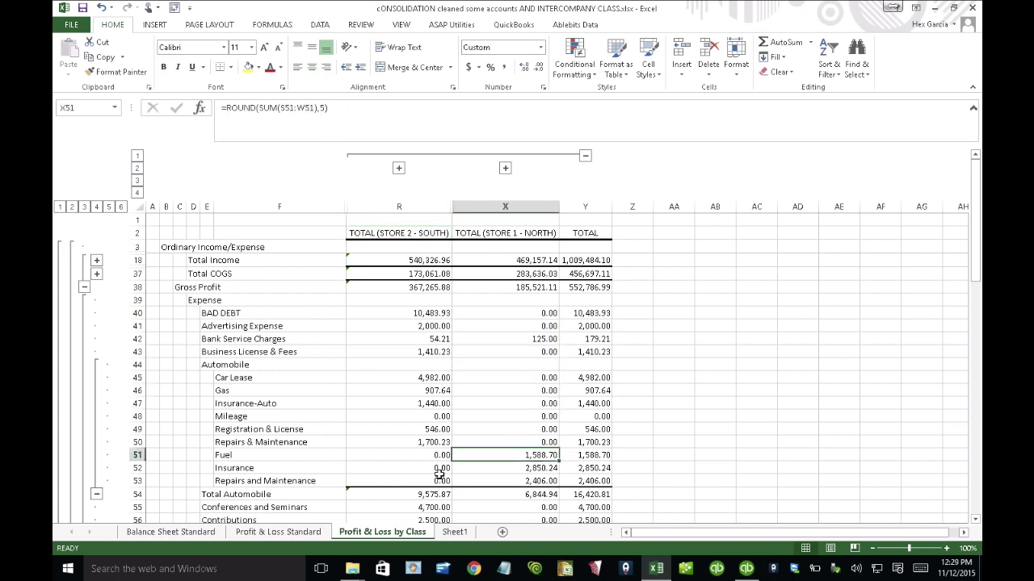
pyautogui.moveTo(539, 462)
pyautogui.mouseDown()
pyautogui.moveTo(546, 477)
pyautogui.moveTo(538, 455)
pyautogui.moveTo(527, 456)
pyautogui.mouseUp()
pyautogui.moveTo(527, 456); pyautogui.dragTo(508, 480)
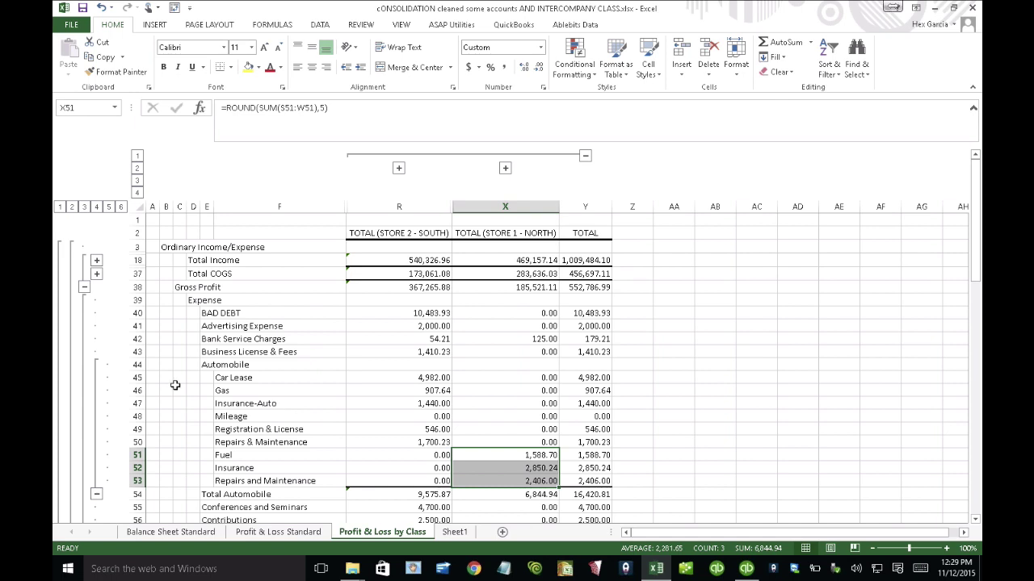
pyautogui.click(96, 494)
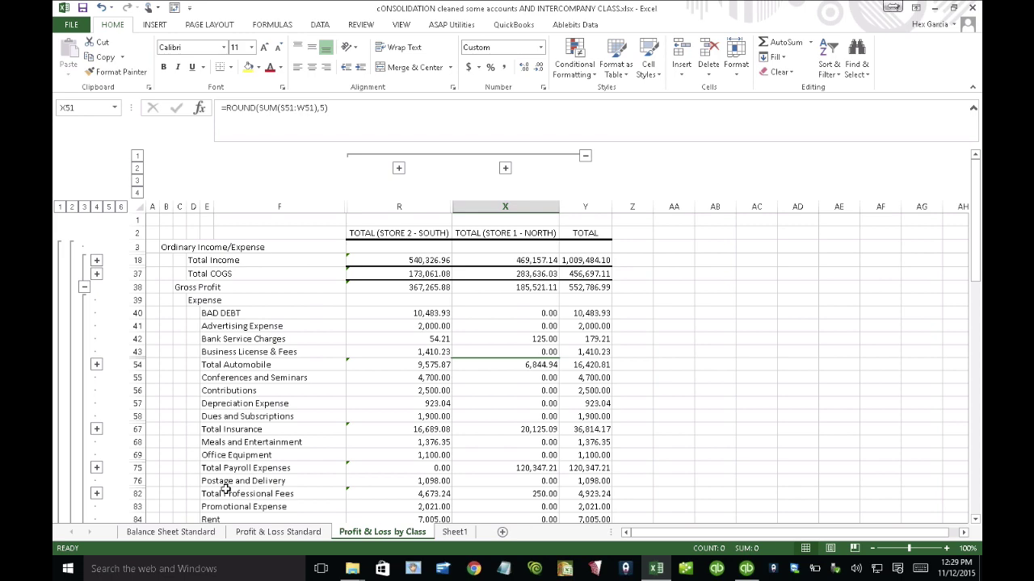
# - View the Balance Sheet Standard sheet, check the STORE 2 - SOUTH Profit & Loss report in QuickBooks, and return to Excel
pyautogui.click(200, 532)
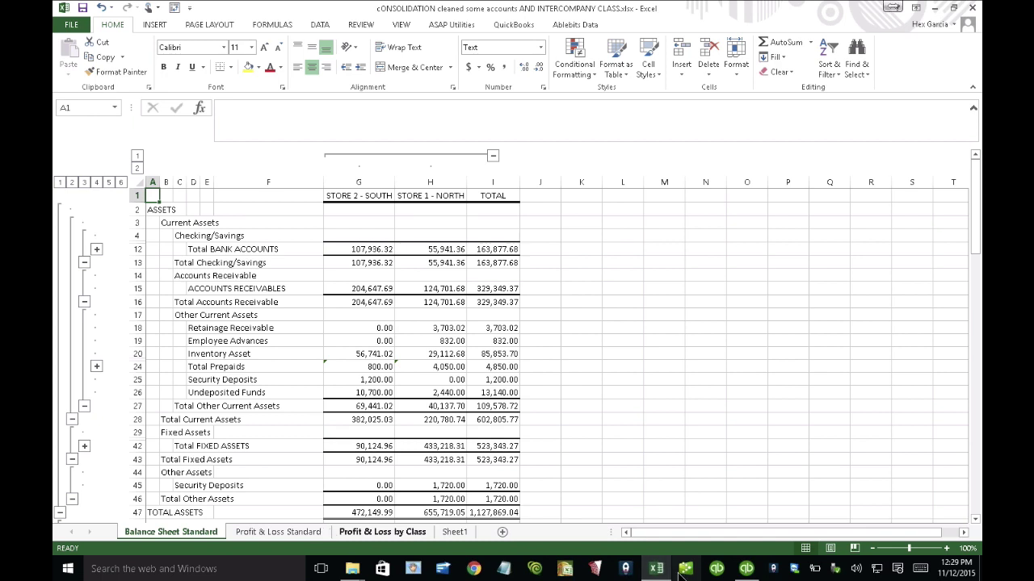
pyautogui.click(744, 570)
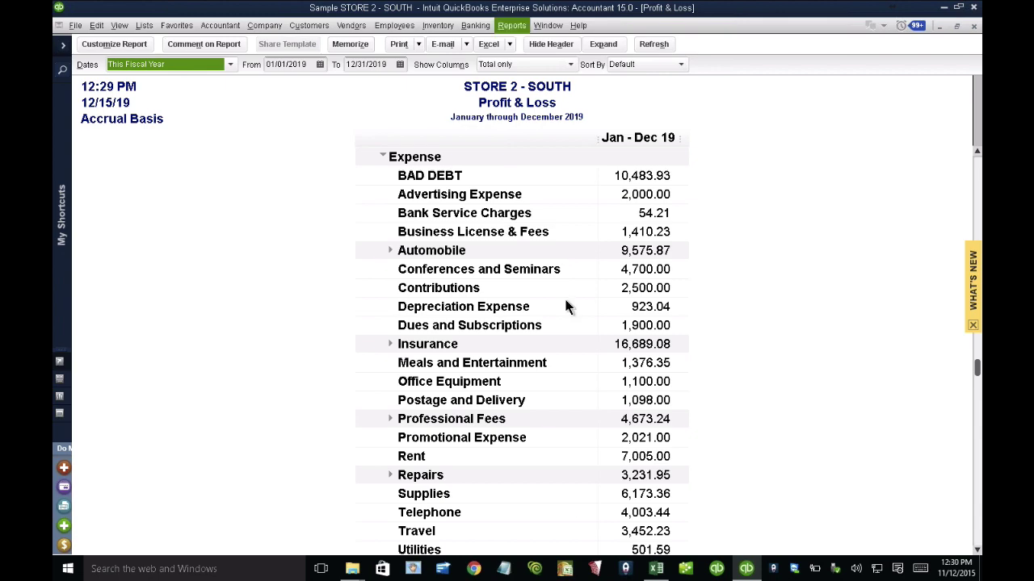
pyautogui.click(657, 570)
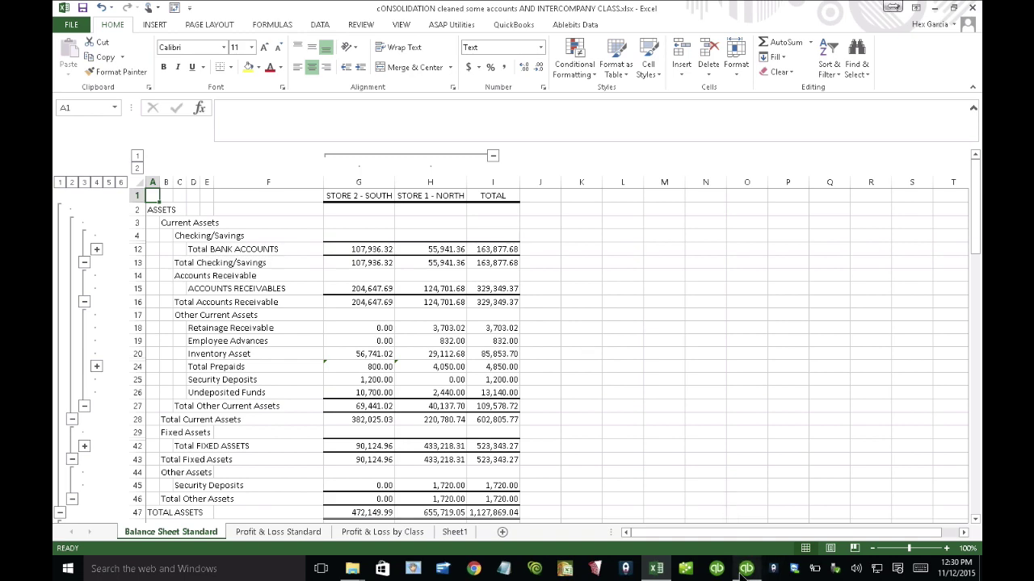
# - Switch to the South store in QuickBooks, view the options for combining reports from multiple companies, and return to the Excel workbook
pyautogui.moveTo(744, 571)
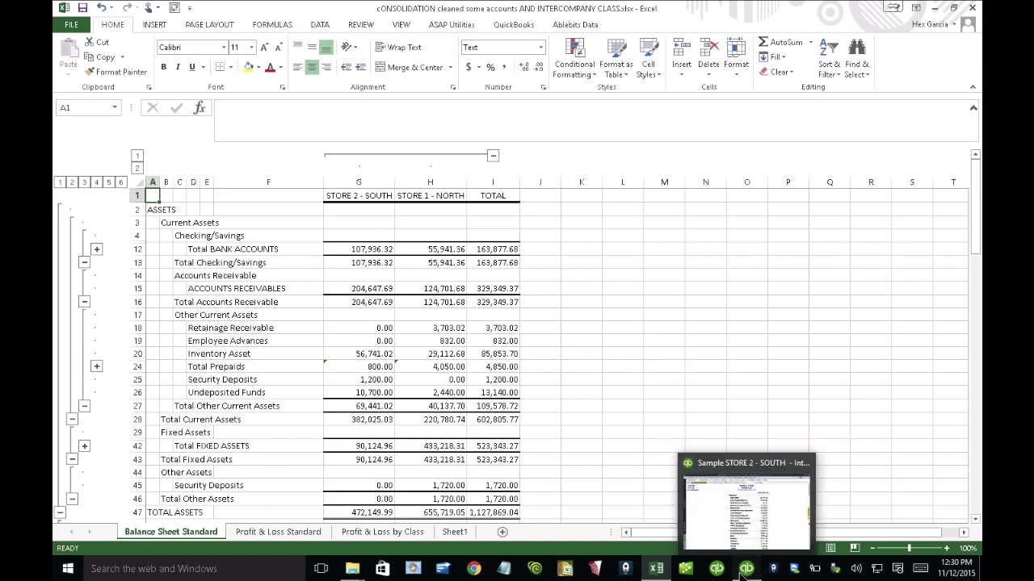
pyautogui.click(744, 571)
pyautogui.click(511, 25)
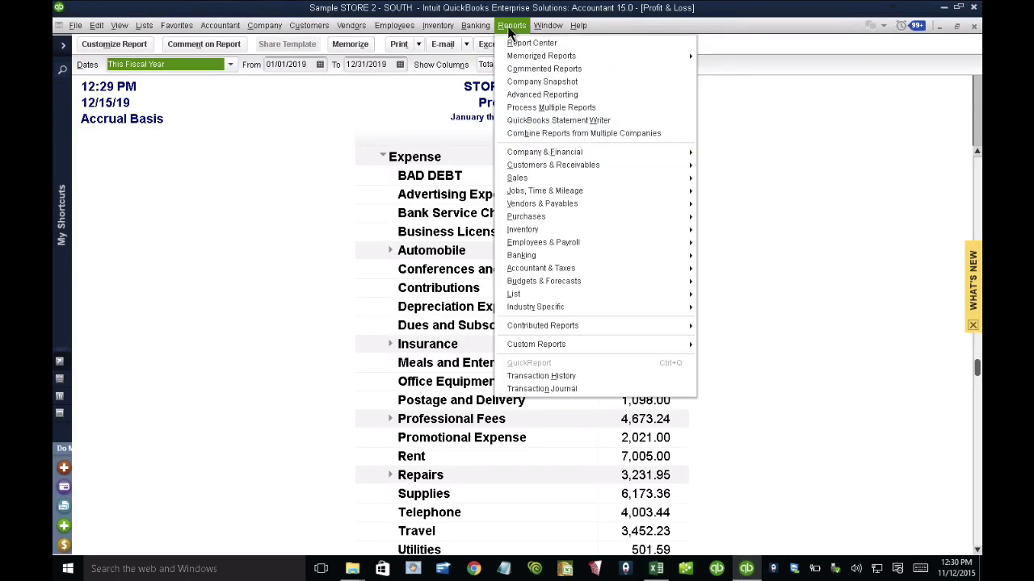
pyautogui.click(537, 132)
pyautogui.moveTo(306, 172); pyautogui.dragTo(431, 169)
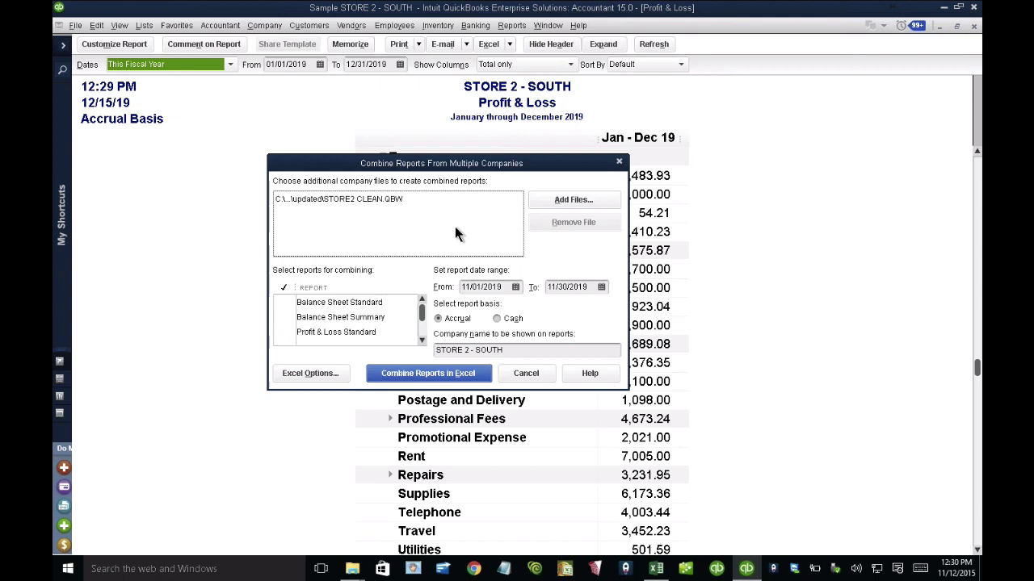
pyautogui.click(523, 378)
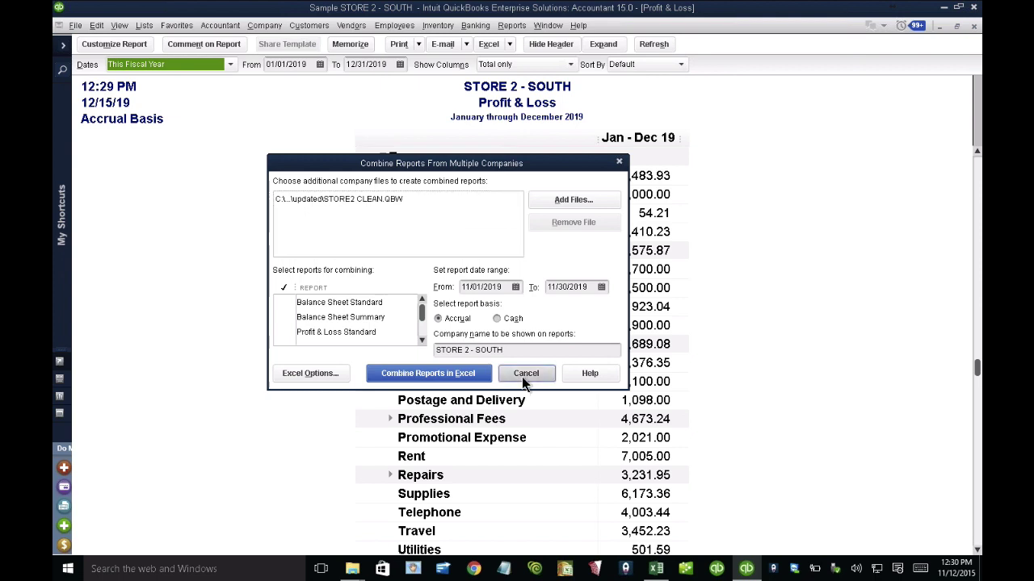
pyautogui.click(523, 379)
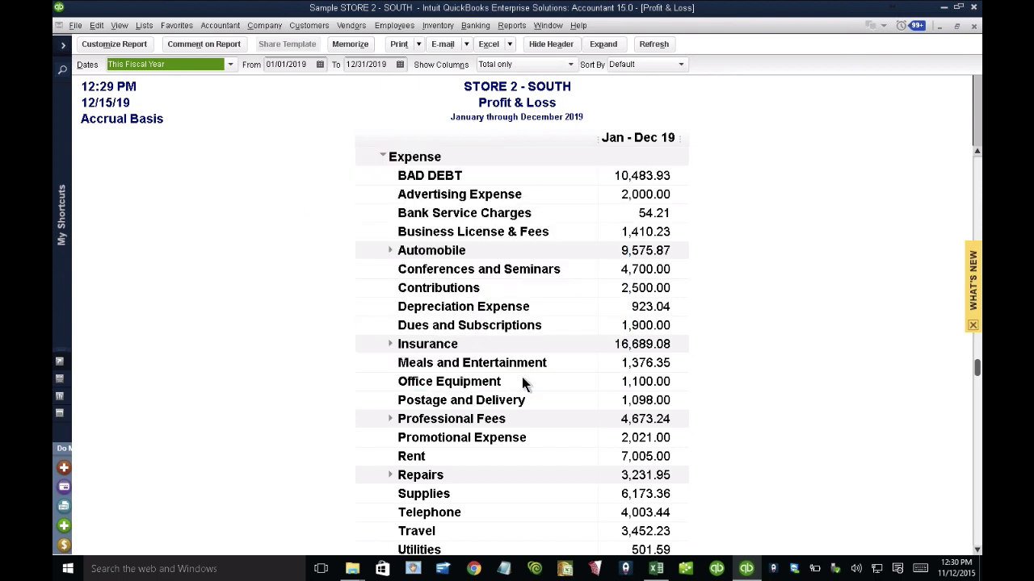
pyautogui.click(655, 569)
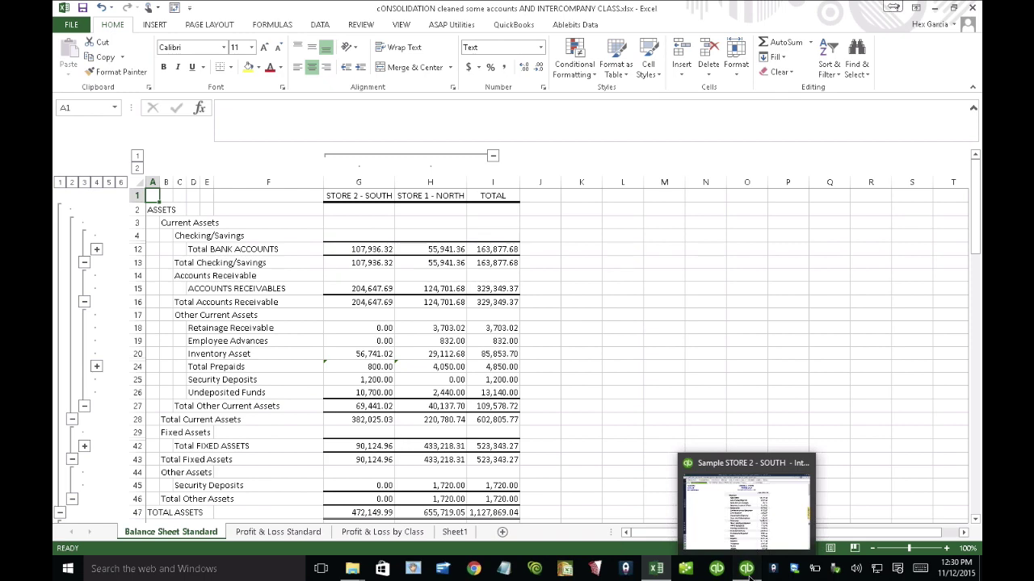
# - Check the account numbers option in the South store's company accounting preferences without changing it, and return to the Excel workbook
pyautogui.click(751, 570)
pyautogui.click(96, 25)
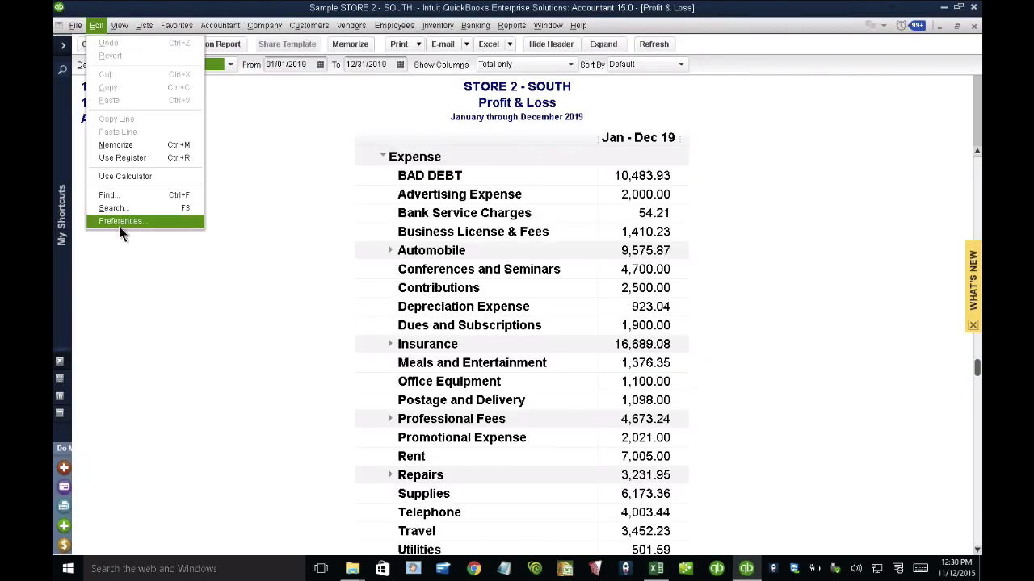
pyautogui.click(121, 222)
pyautogui.click(166, 149)
pyautogui.click(361, 145)
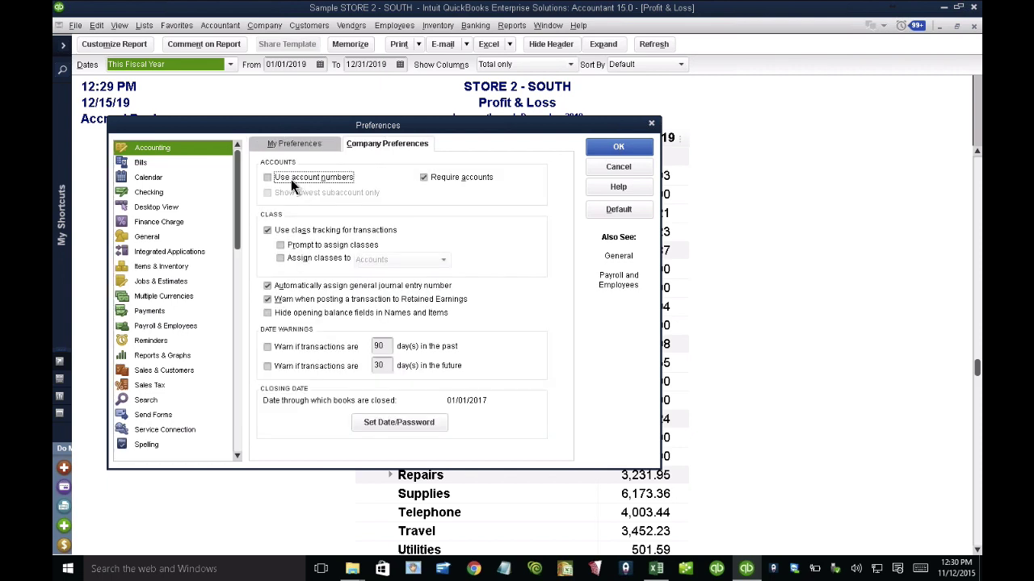
pyautogui.click(612, 167)
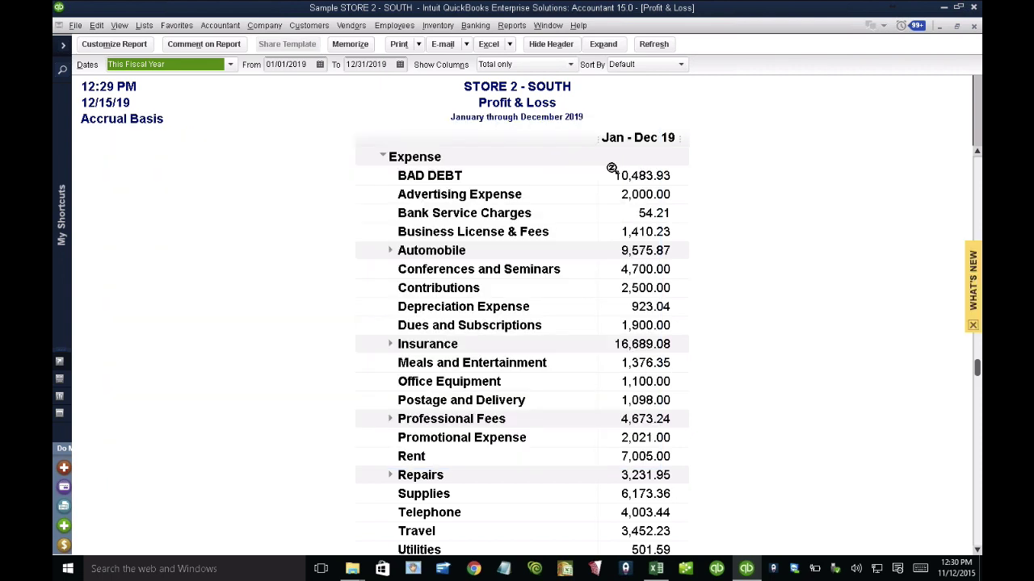
pyautogui.click(654, 569)
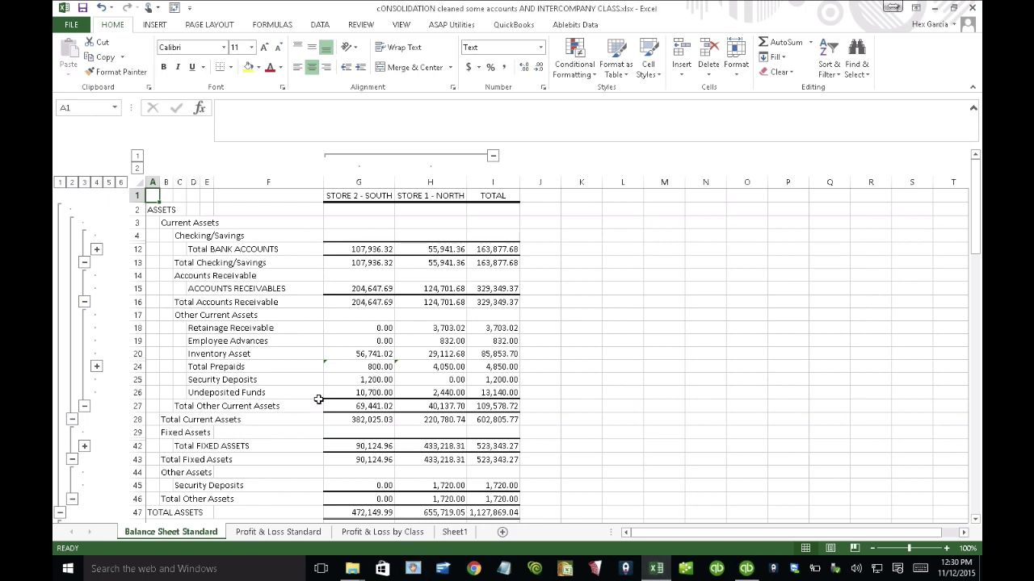
# - Expand Total Prepaids on the balance sheet to examine its sub-accounts, and collapse the store columns and the Prepaids group
pyautogui.click(97, 368)
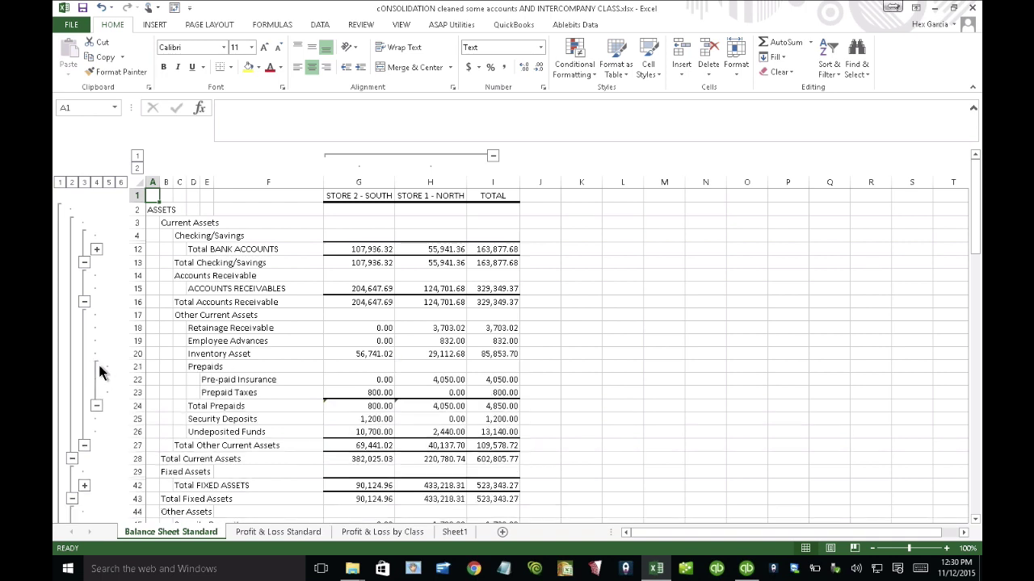
pyautogui.click(215, 365)
pyautogui.click(196, 367)
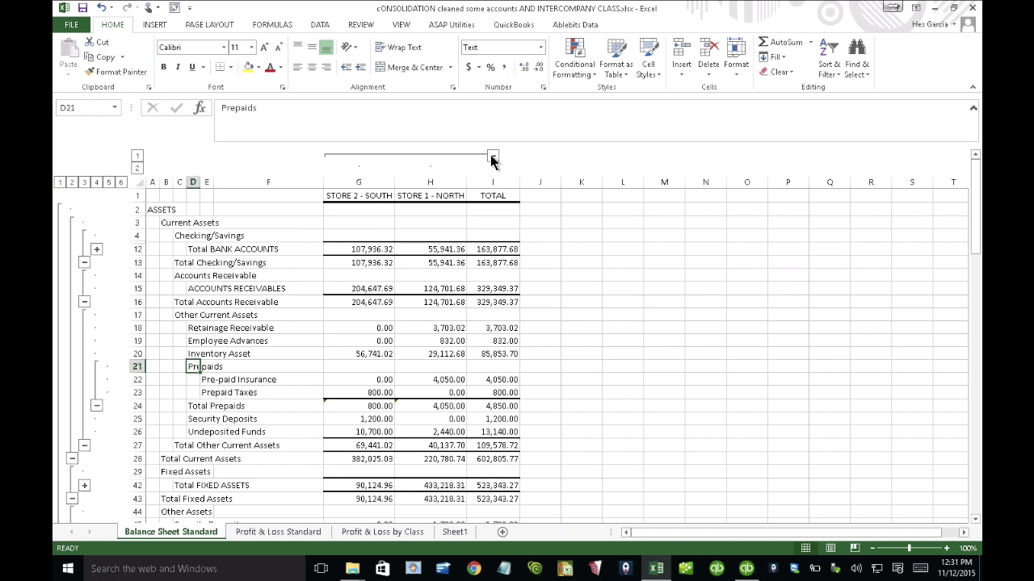
pyautogui.click(493, 157)
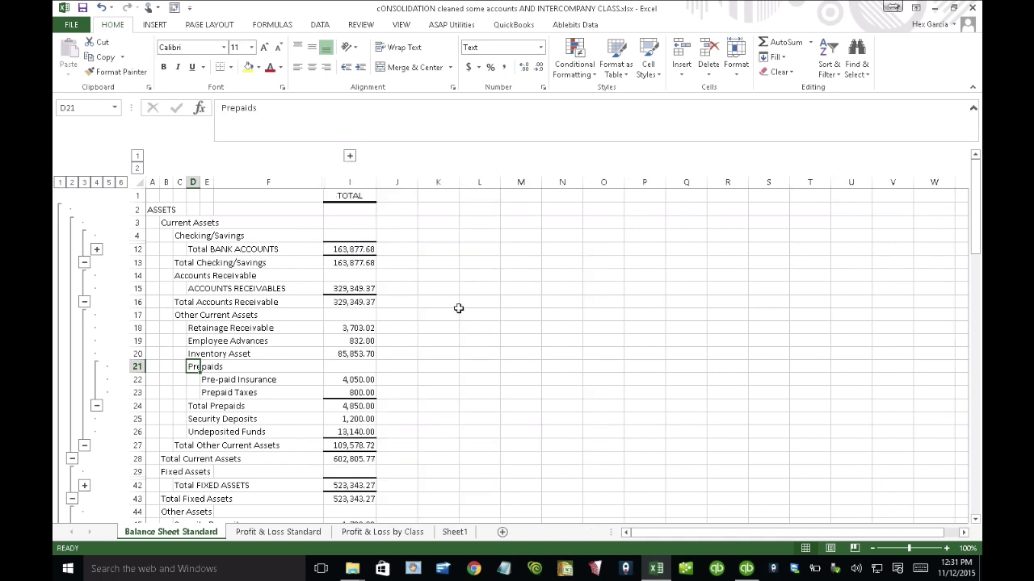
pyautogui.click(96, 405)
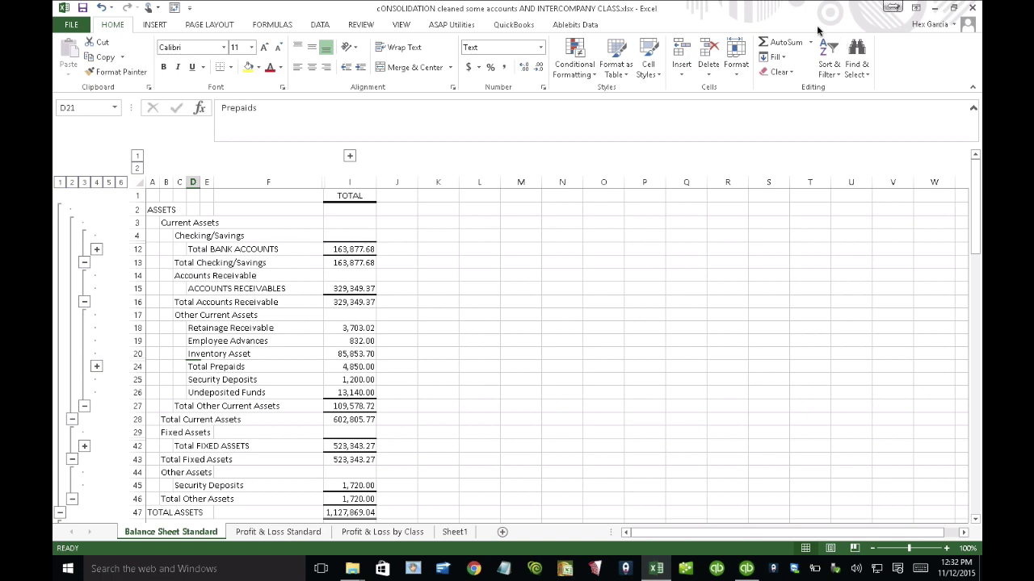
# - Open the Profit & Loss by Class sheet and expand the South store's class columns to view its INTERCOMPANY column
pyautogui.click(376, 534)
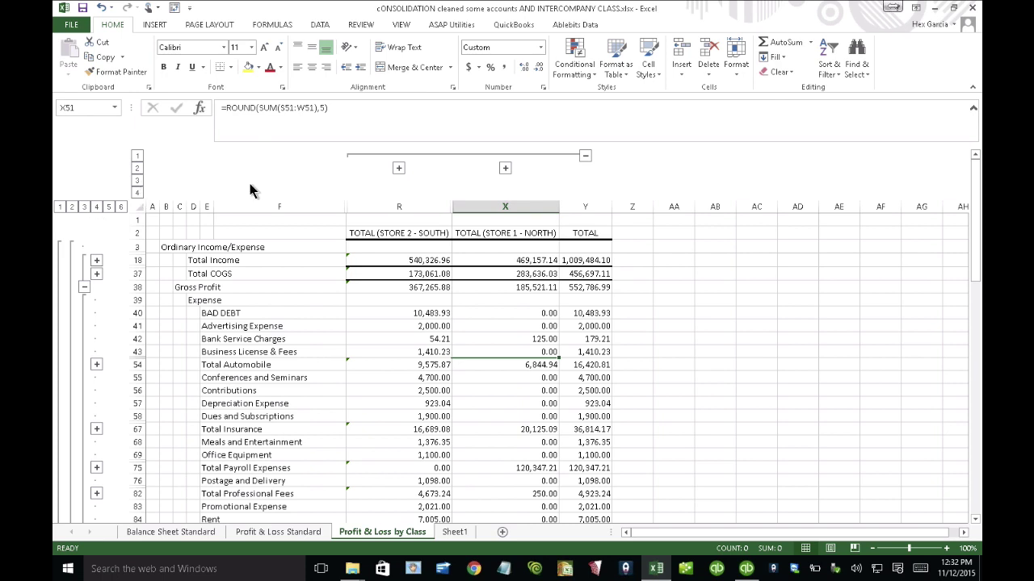
pyautogui.press('alt')
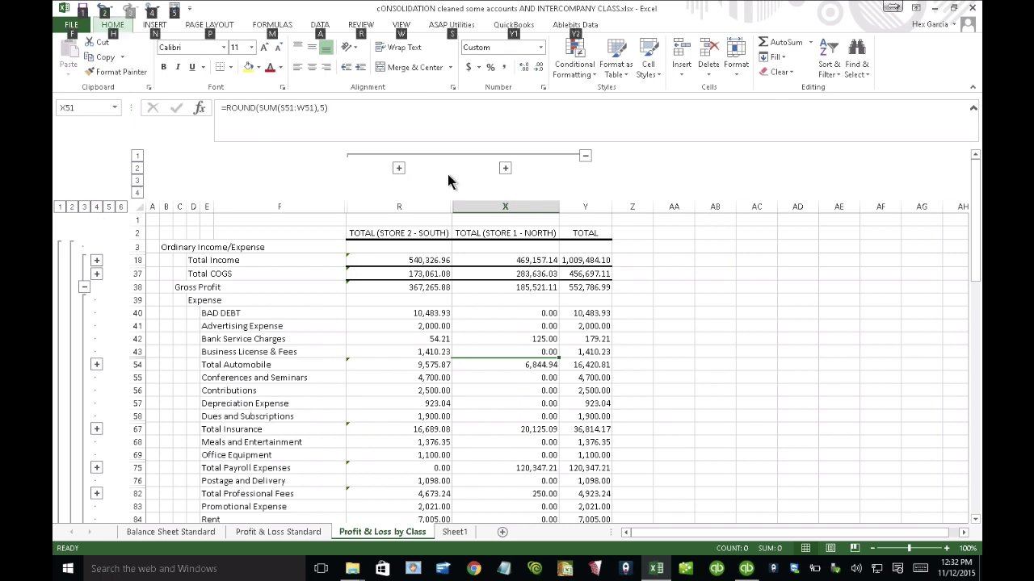
pyautogui.click(398, 168)
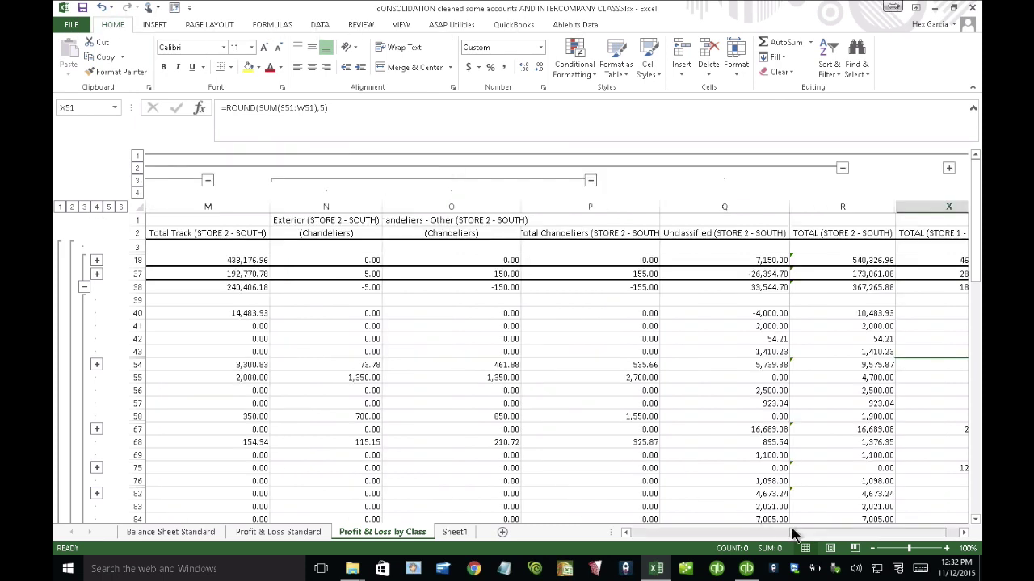
pyautogui.moveTo(792, 533); pyautogui.dragTo(606, 535)
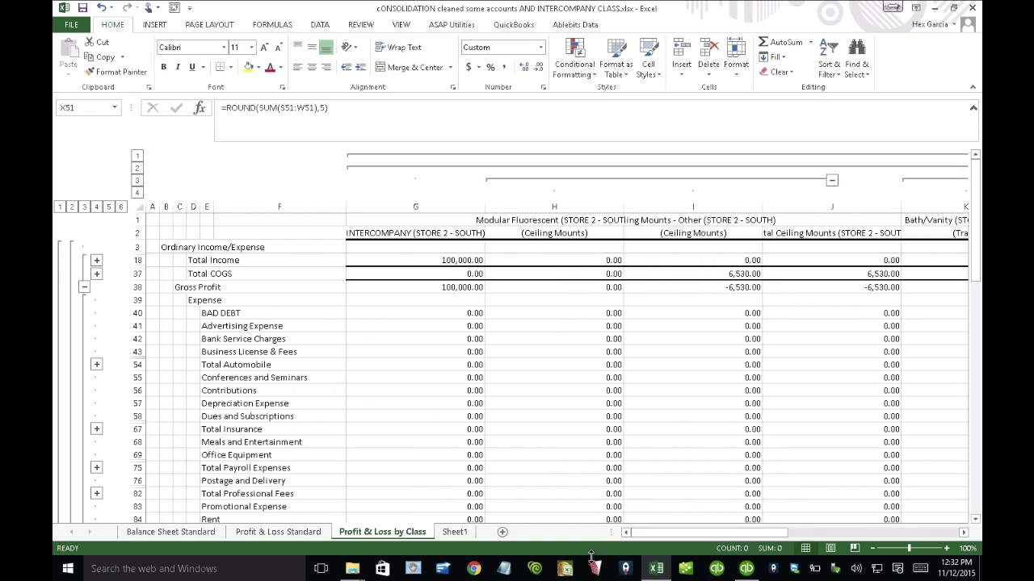
# - Show the South store's QuickBooks Profit & Loss report by Class and examine the Revenue amount under INTERCOMPANY
pyautogui.click(747, 569)
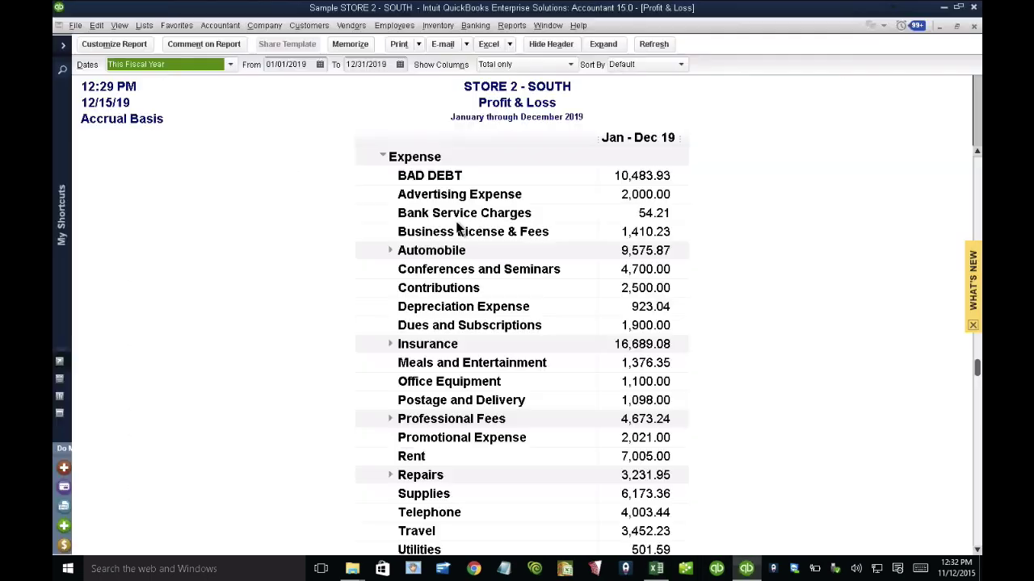
pyautogui.click(507, 65)
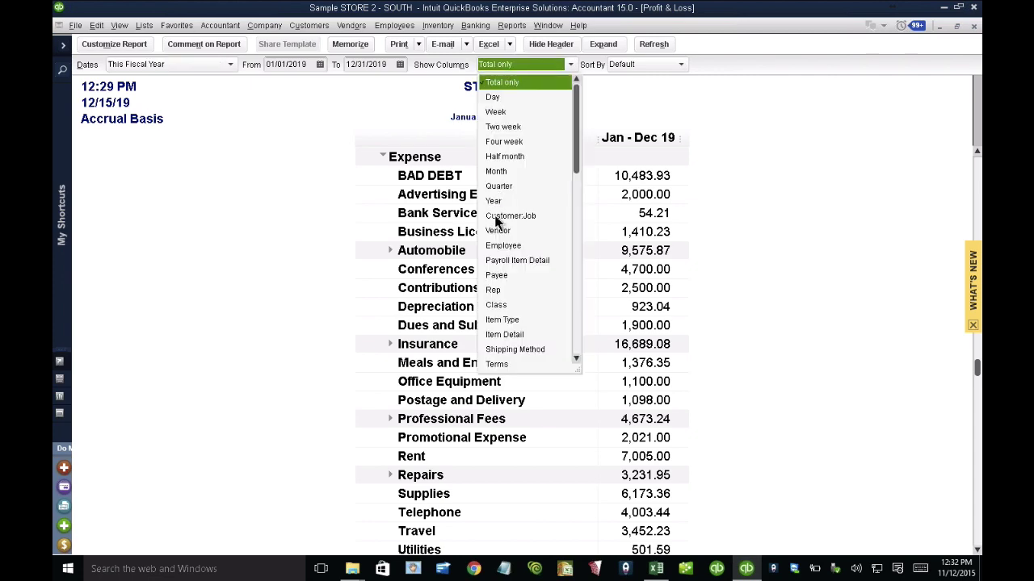
pyautogui.click(496, 305)
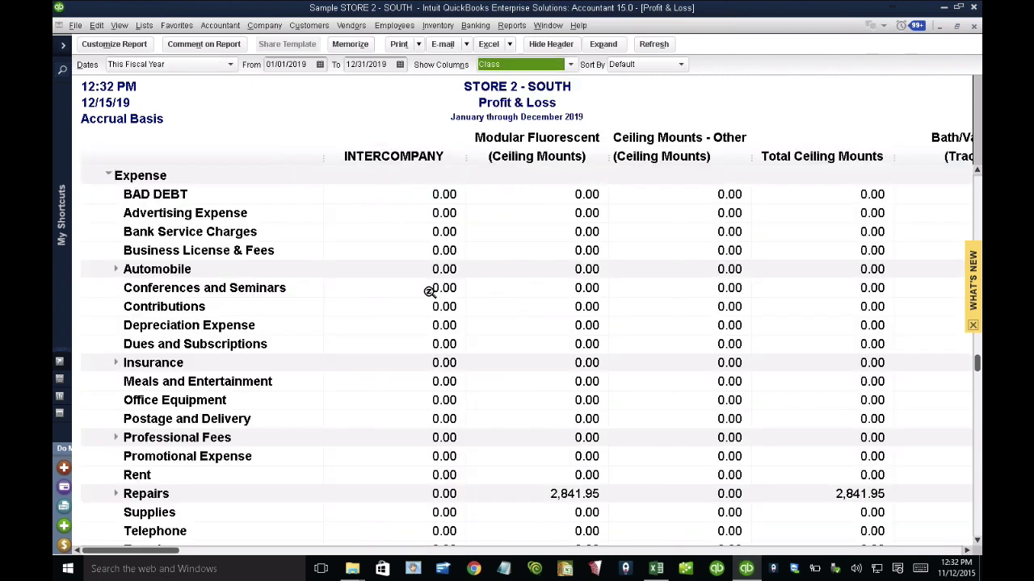
pyautogui.scroll(4, 410, 281)
pyautogui.click(394, 158)
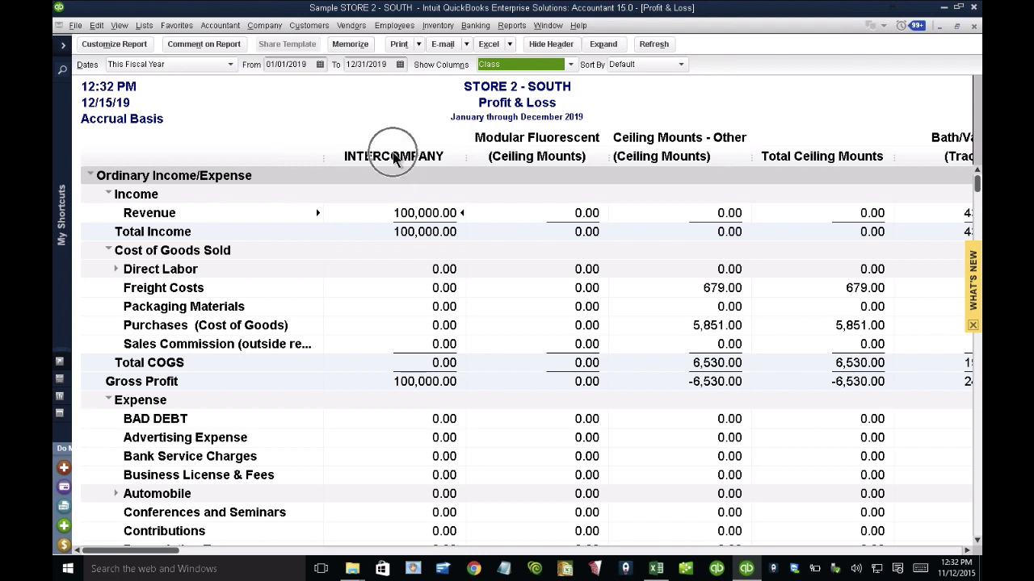
pyautogui.click(431, 214)
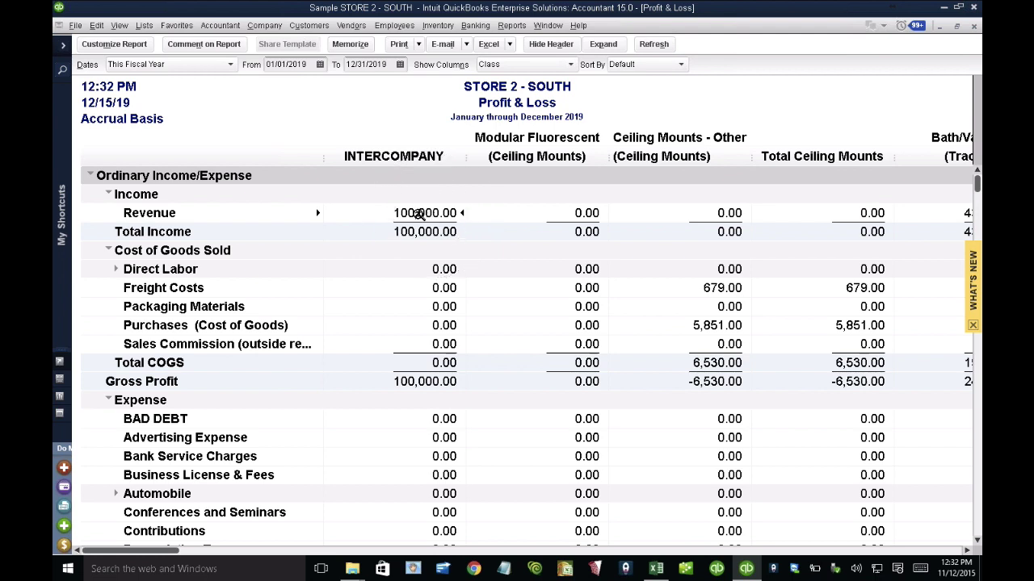
# - Open the previous company file STORE1 CLEAN.qbw and acknowledge the sample file notice
pyautogui.click(76, 26)
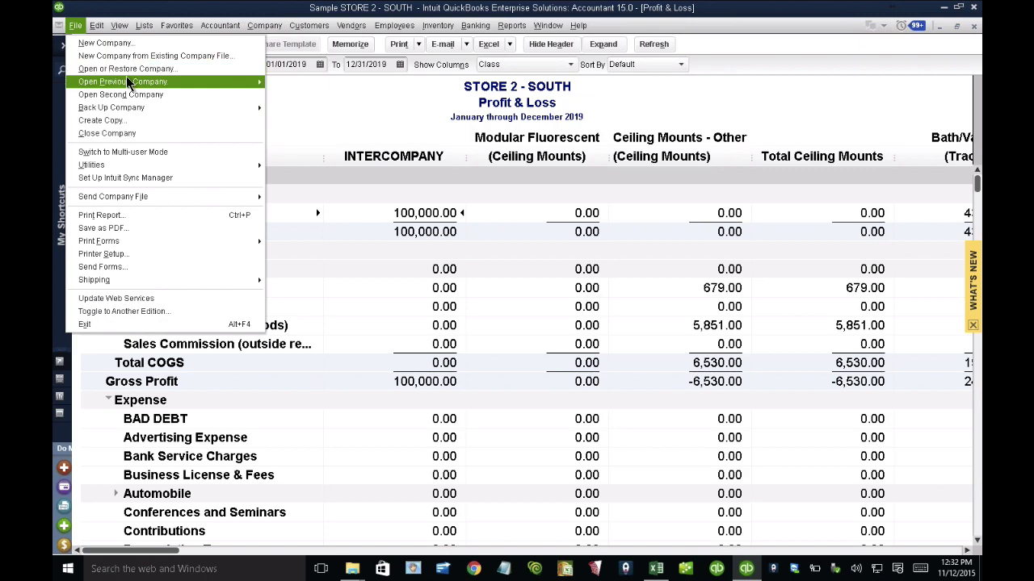
pyautogui.moveTo(127, 82)
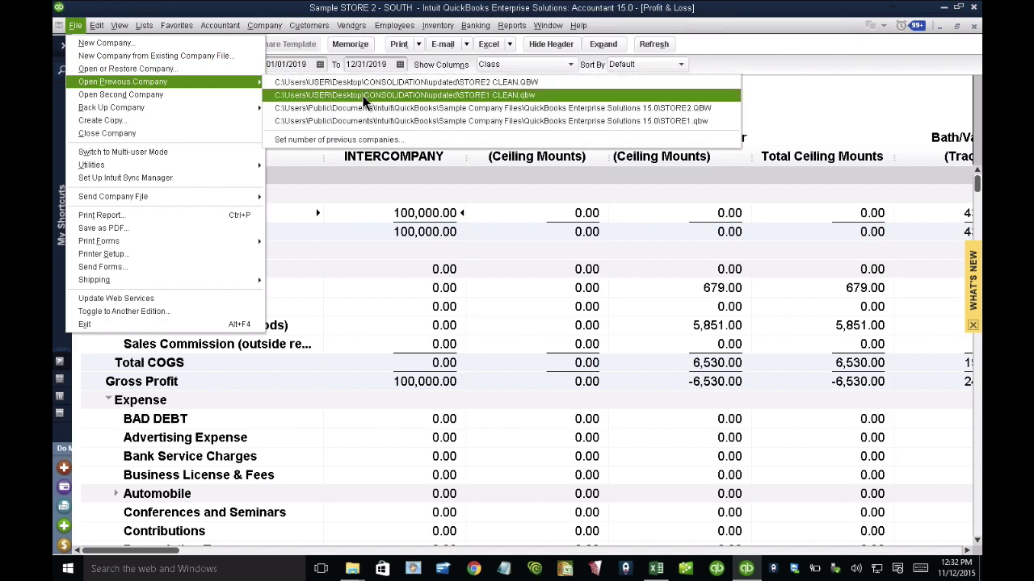
pyautogui.click(364, 95)
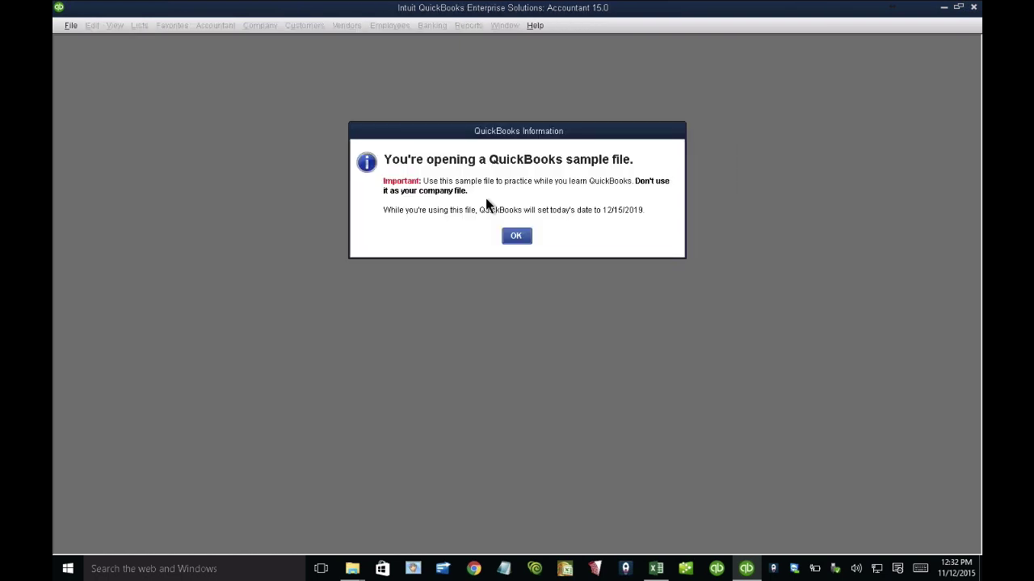
pyautogui.click(515, 237)
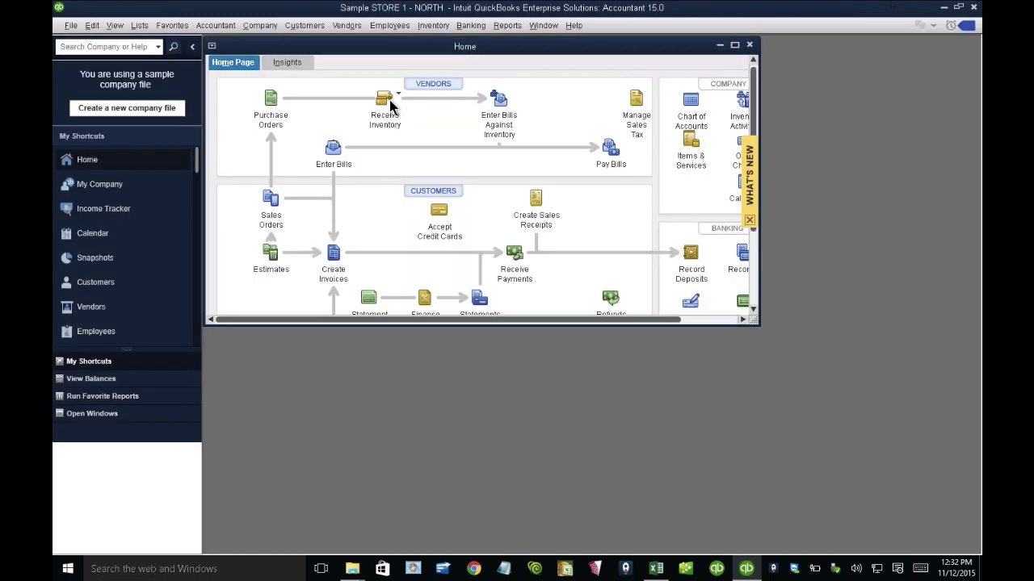
# - Run the North store's standard Profit & Loss report with columns by Class and examine the INTERCOMPANY Subcontractors amount
pyautogui.click(507, 25)
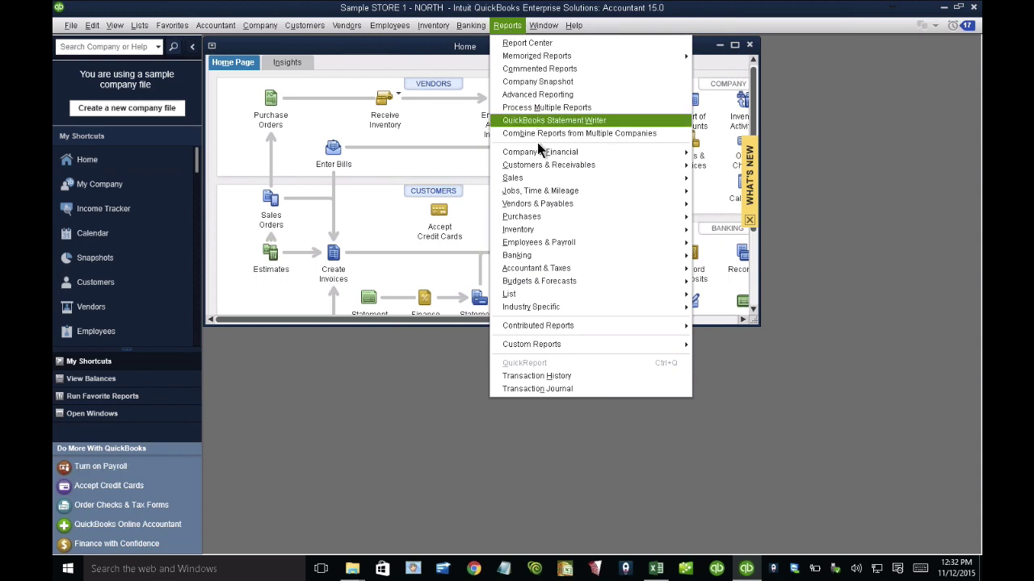
pyautogui.moveTo(566, 152)
pyautogui.click(747, 159)
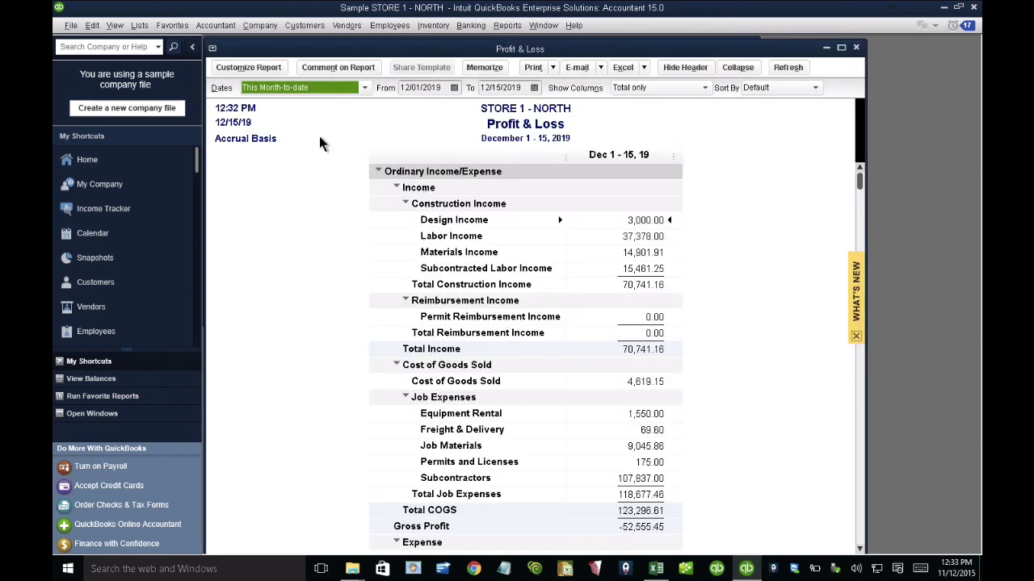
pyautogui.click(643, 89)
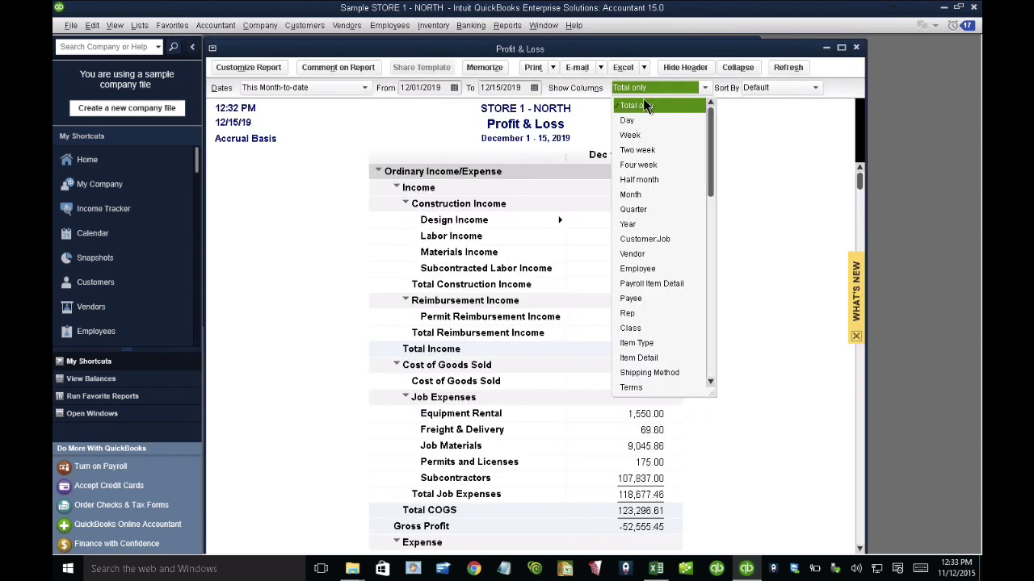
pyautogui.click(631, 328)
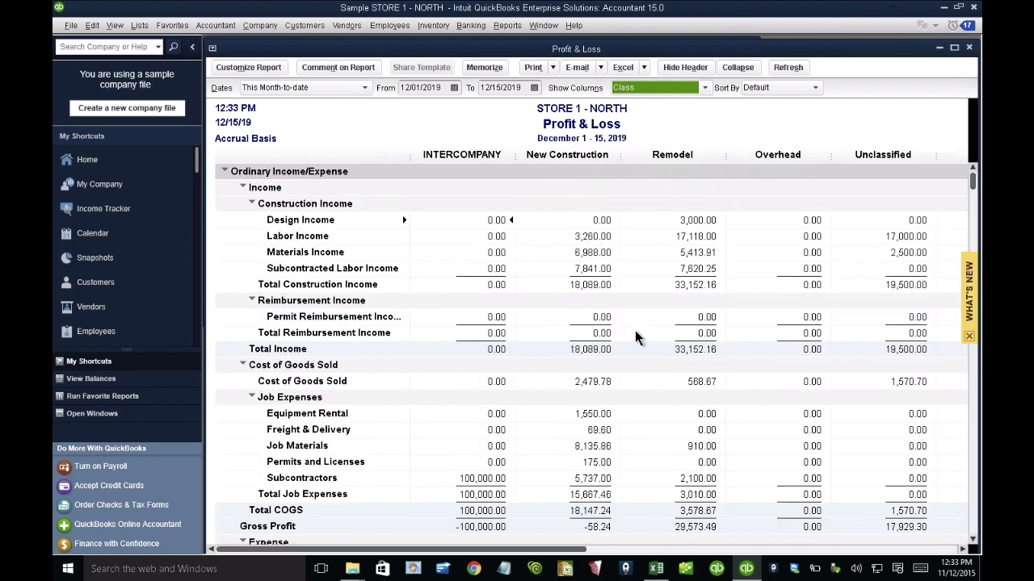
pyautogui.click(497, 480)
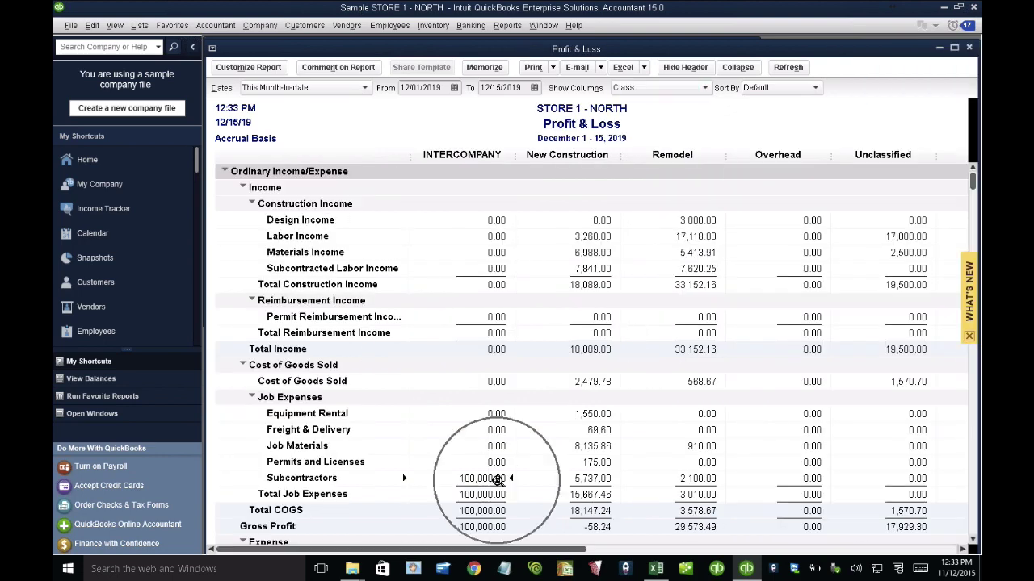
pyautogui.doubleClick(480, 482)
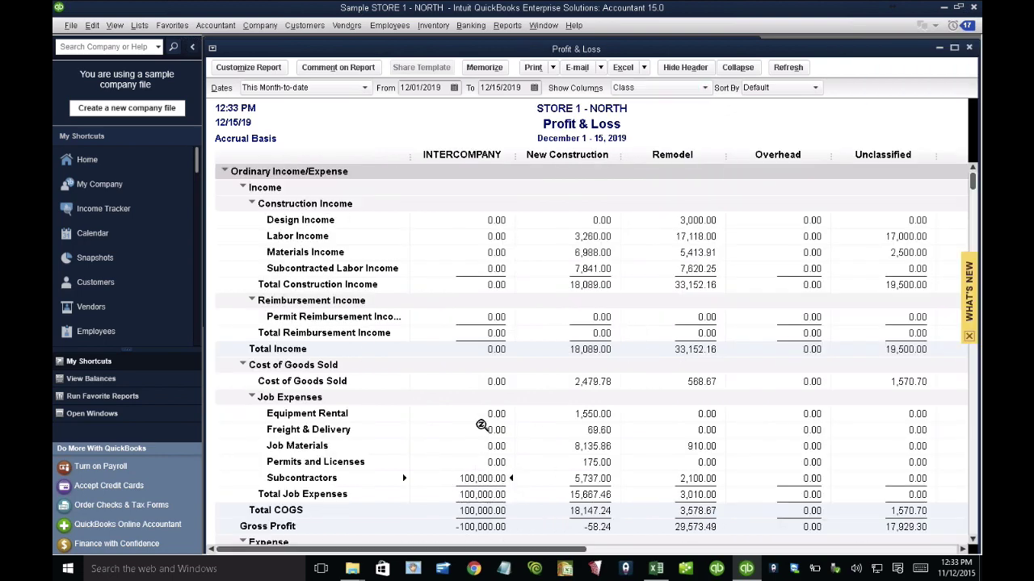
# - Return to the Excel workbook and expand every column outline level on the Profit & Loss by Class sheet
pyautogui.click(658, 569)
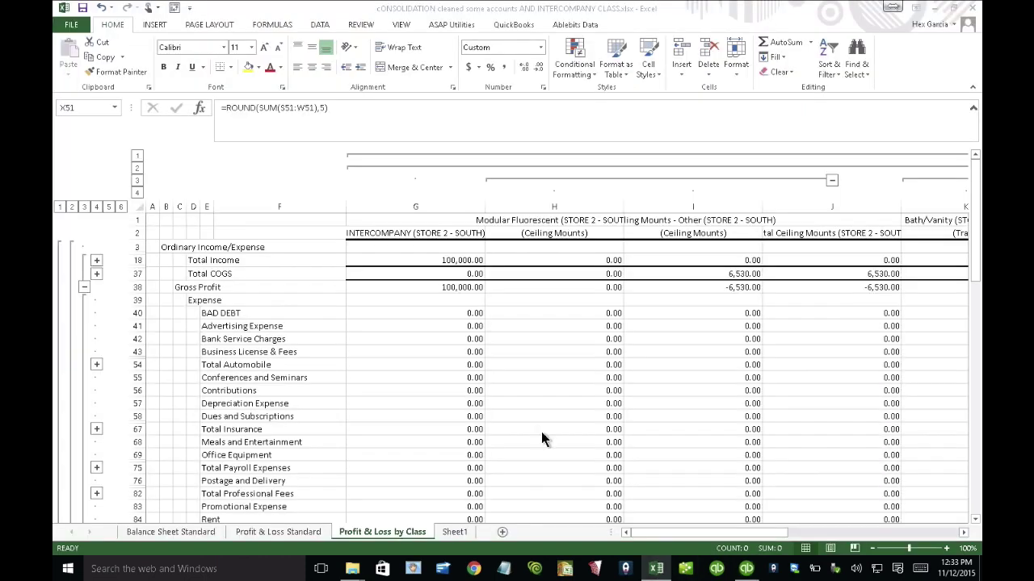
pyautogui.click(137, 181)
pyautogui.click(137, 193)
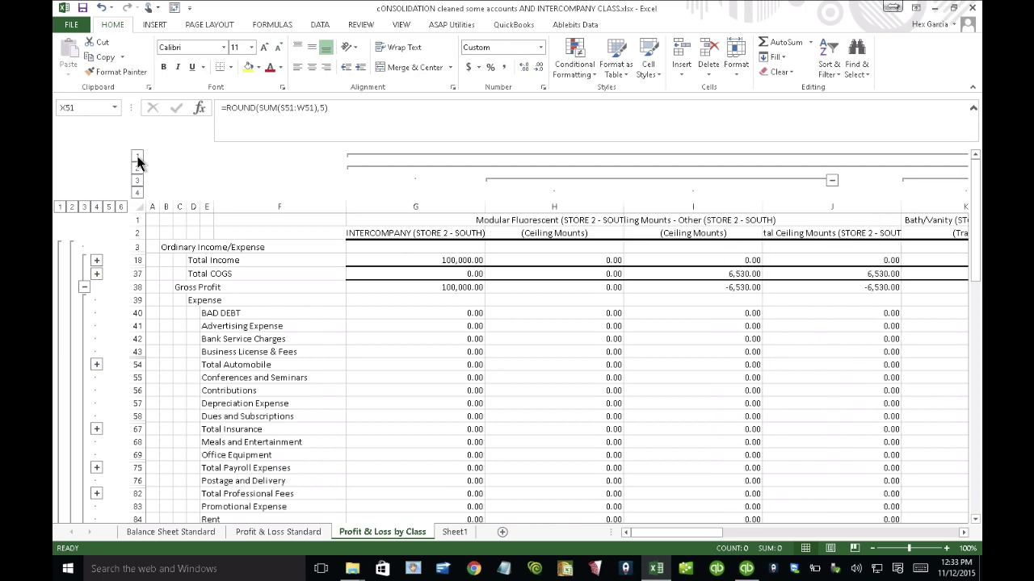
# - Collapse the class columns to the consolidated TOTAL and examine the Total Income and Total COGS amounts
pyautogui.click(137, 158)
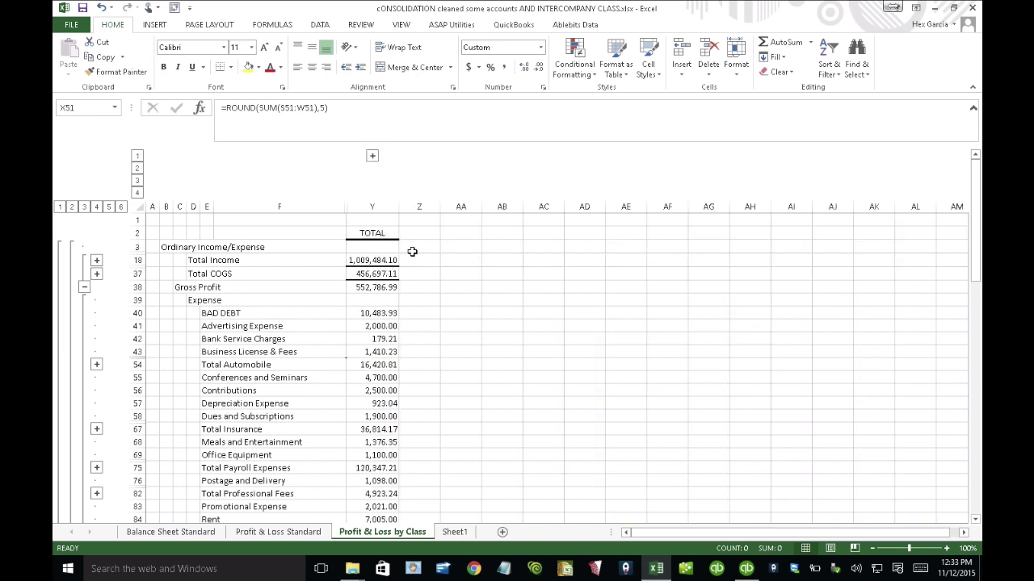
pyautogui.click(373, 263)
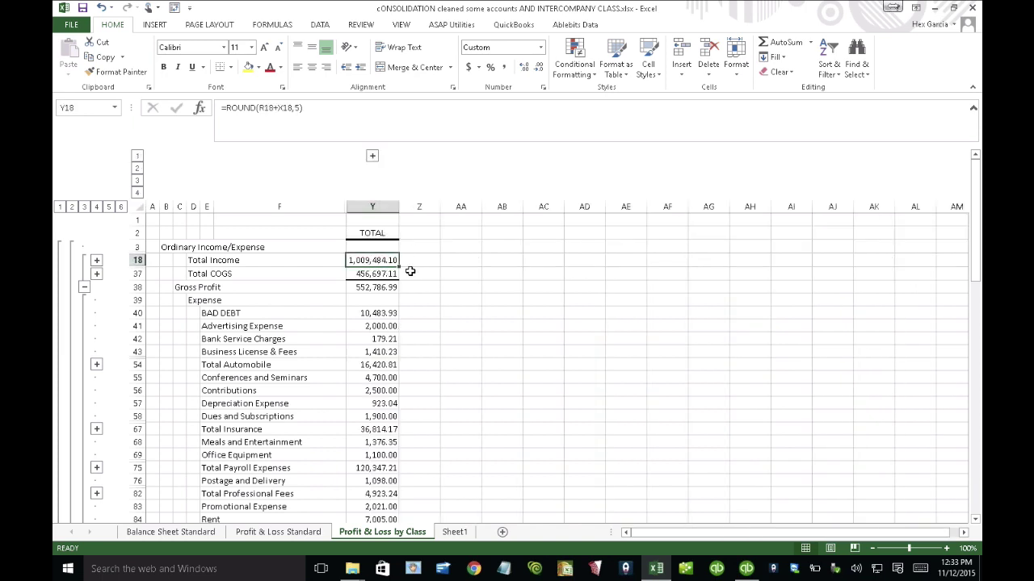
pyautogui.click(366, 279)
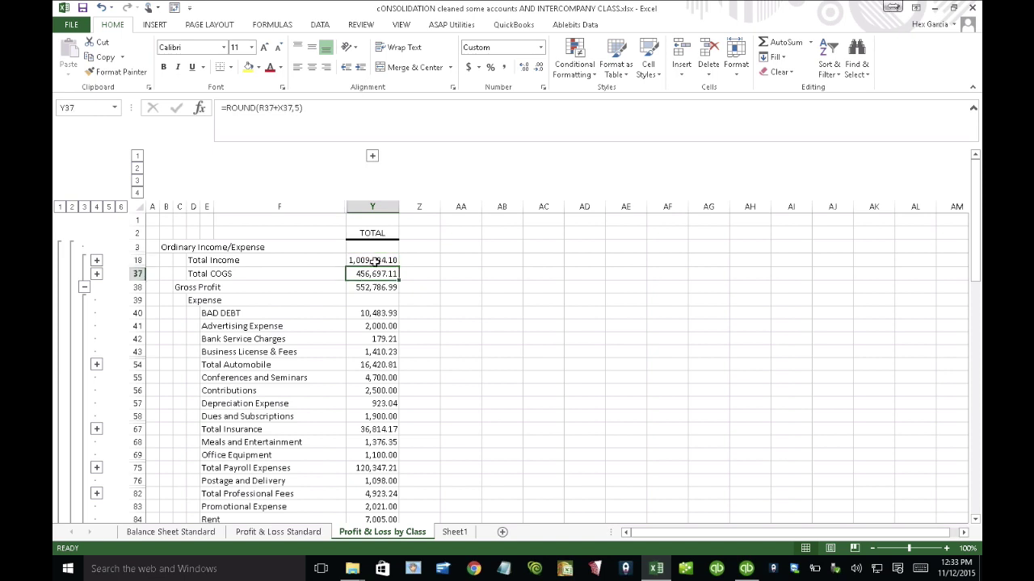
pyautogui.click(375, 262)
pyautogui.click(377, 273)
pyautogui.click(379, 262)
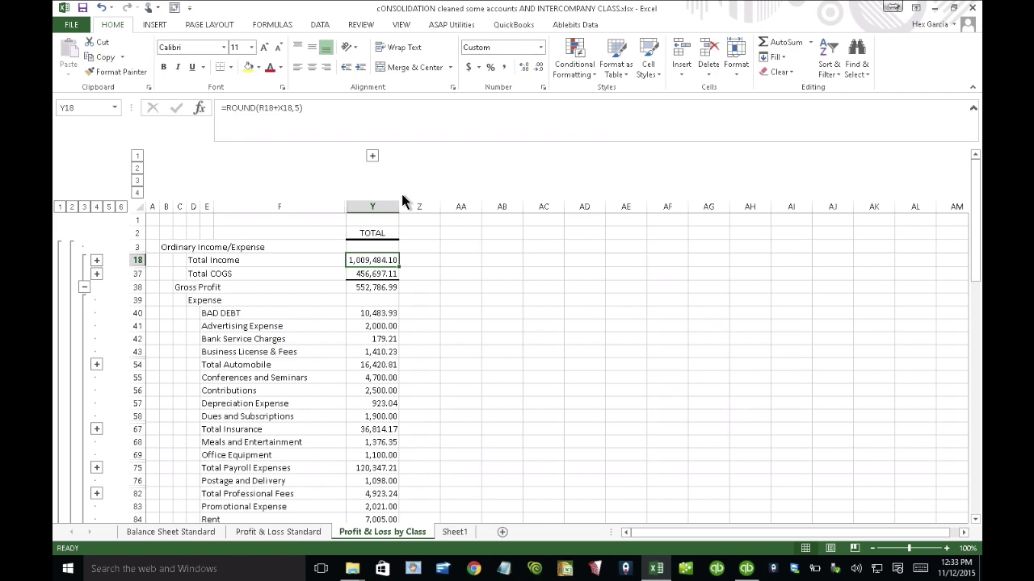
# - Expand the class columns and set Total Income under INTERCOMPANY (STORE 2 - SOUTH) to 0
pyautogui.click(372, 156)
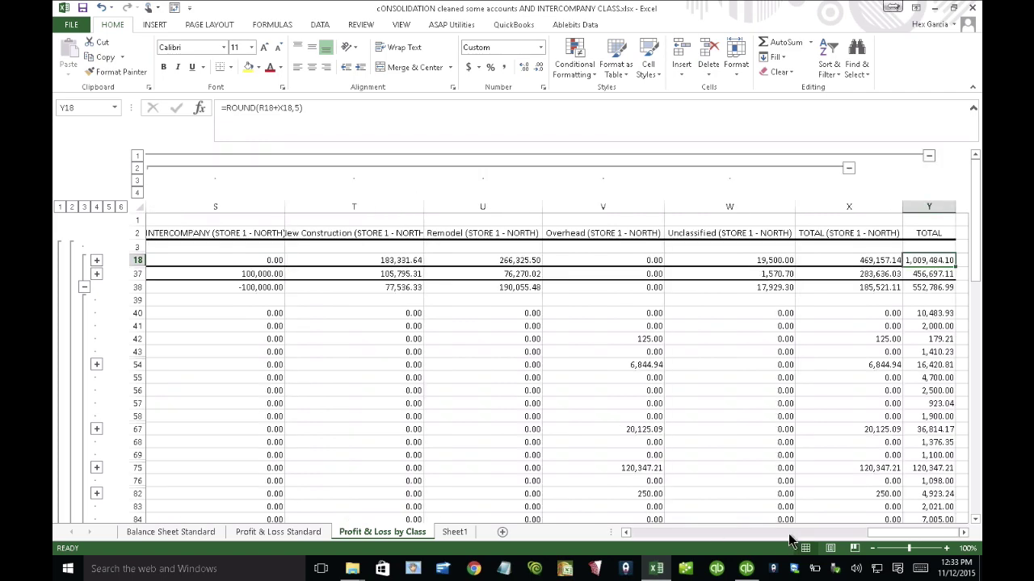
pyautogui.moveTo(881, 533); pyautogui.dragTo(630, 541)
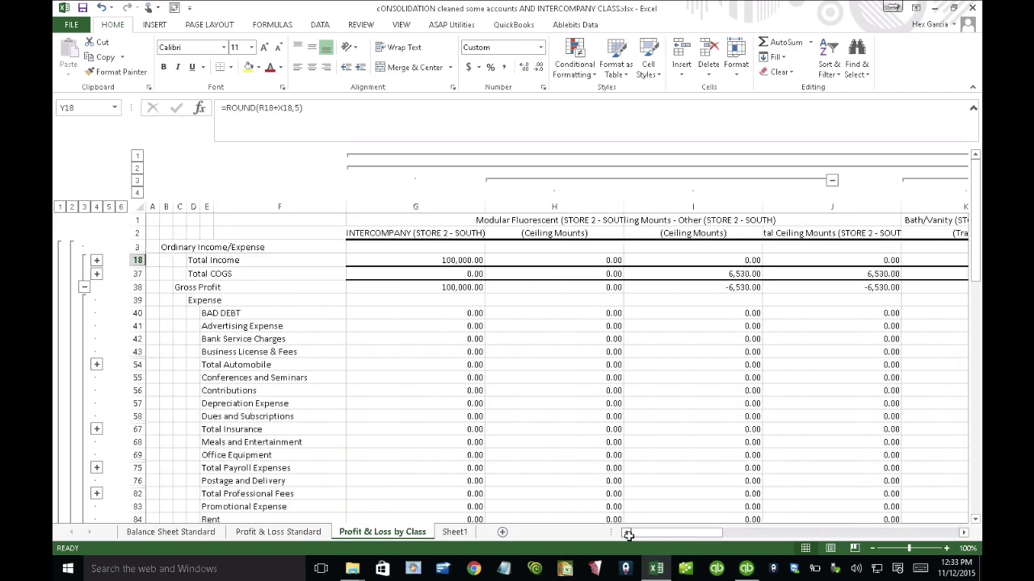
pyautogui.click(475, 224)
pyautogui.hotkey('ctrl', 'space')
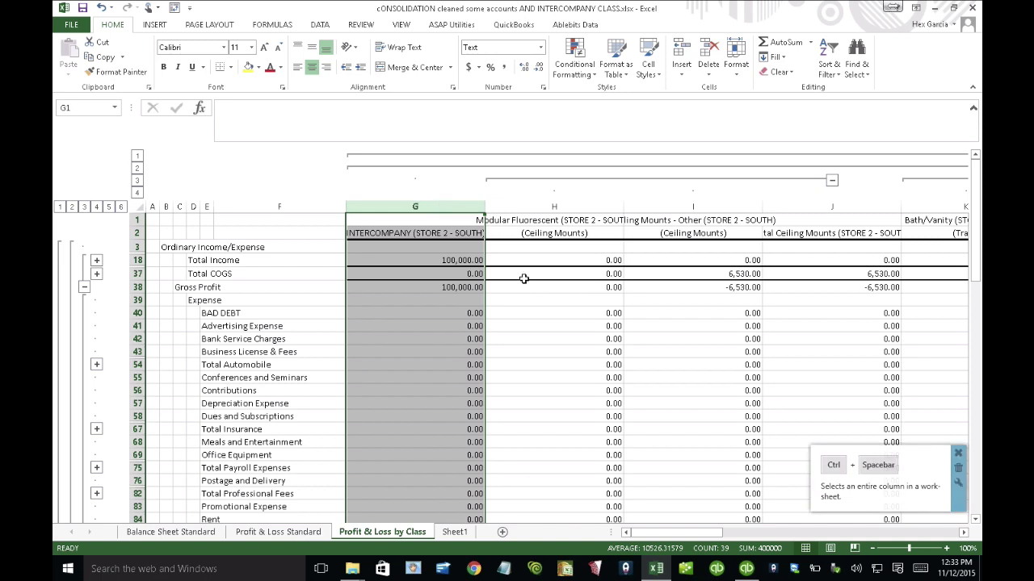
pyautogui.click(440, 260)
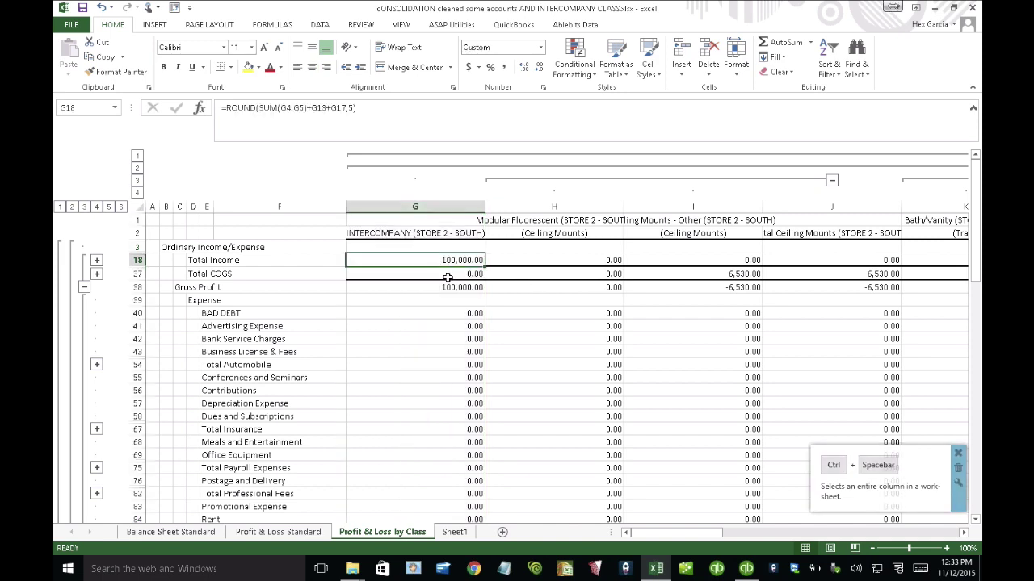
pyautogui.click(439, 259)
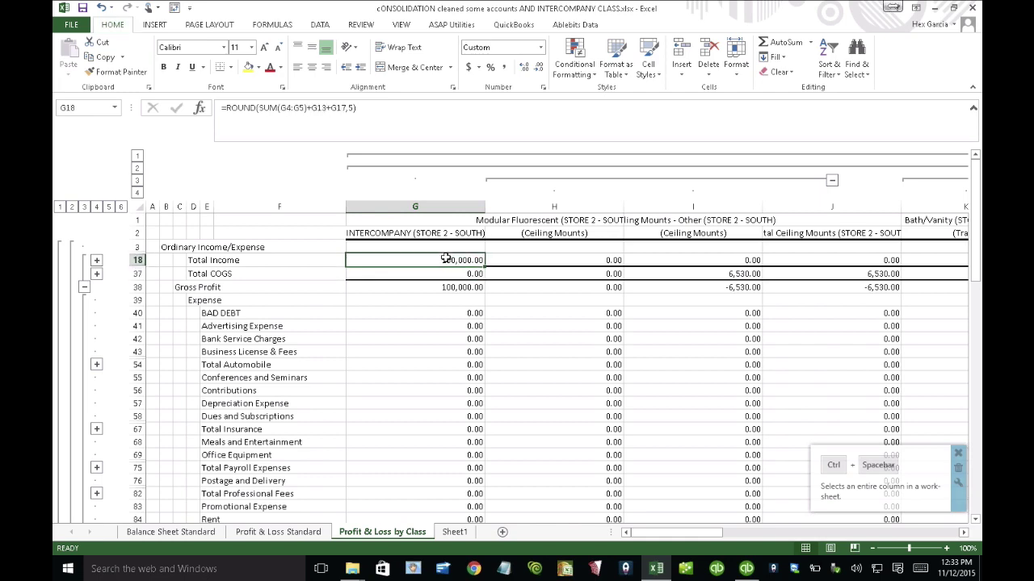
pyautogui.write('0')
pyautogui.click(510, 284)
# - Set Total COGS under INTERCOMPANY (STORE 1 - NORTH) to 0
pyautogui.moveTo(717, 534); pyautogui.dragTo(899, 541)
pyautogui.click(639, 275)
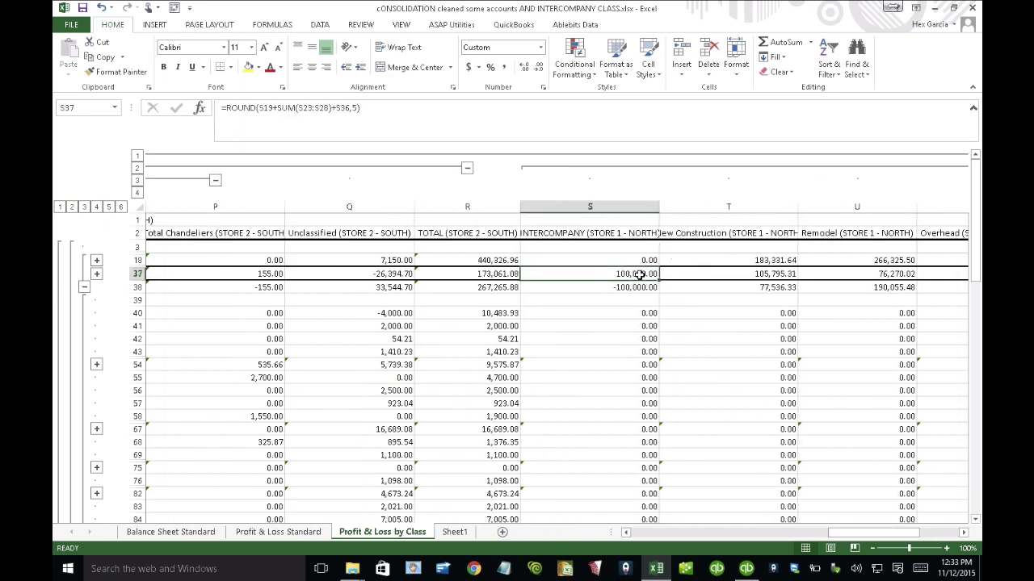
pyautogui.write('0')
pyautogui.click(606, 312)
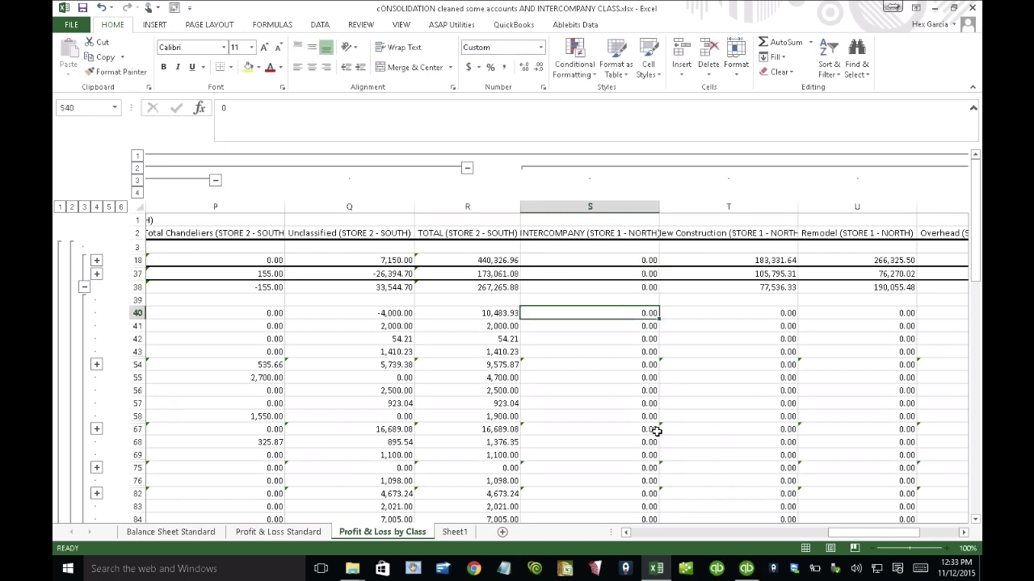
# - Collapse the columns to the consolidated TOTAL and check the Gross Profit, Total Income and Total COGS after the intercompany elimination
pyautogui.moveTo(848, 533); pyautogui.dragTo(892, 533)
pyautogui.click(138, 156)
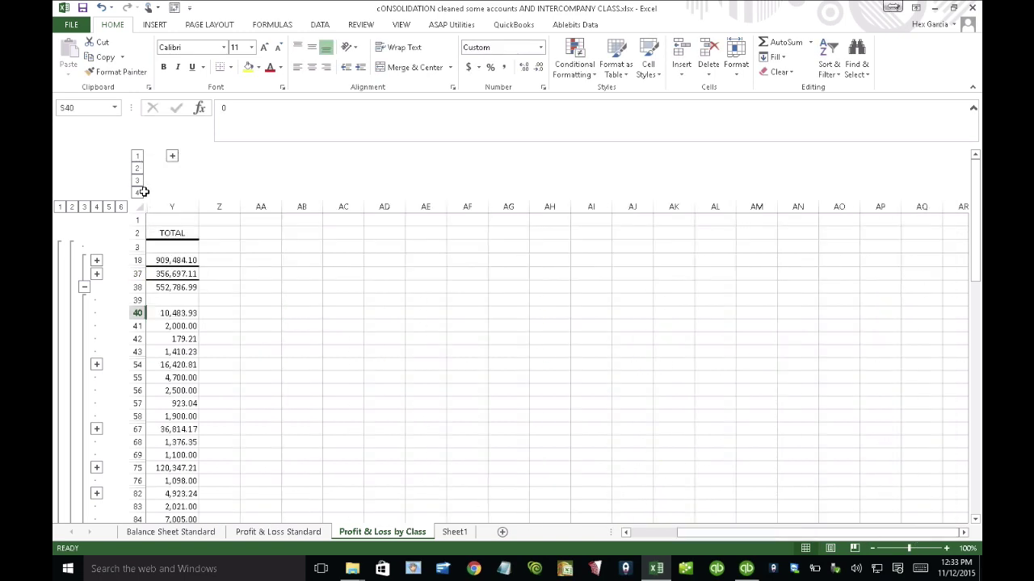
pyautogui.moveTo(842, 534); pyautogui.dragTo(718, 533)
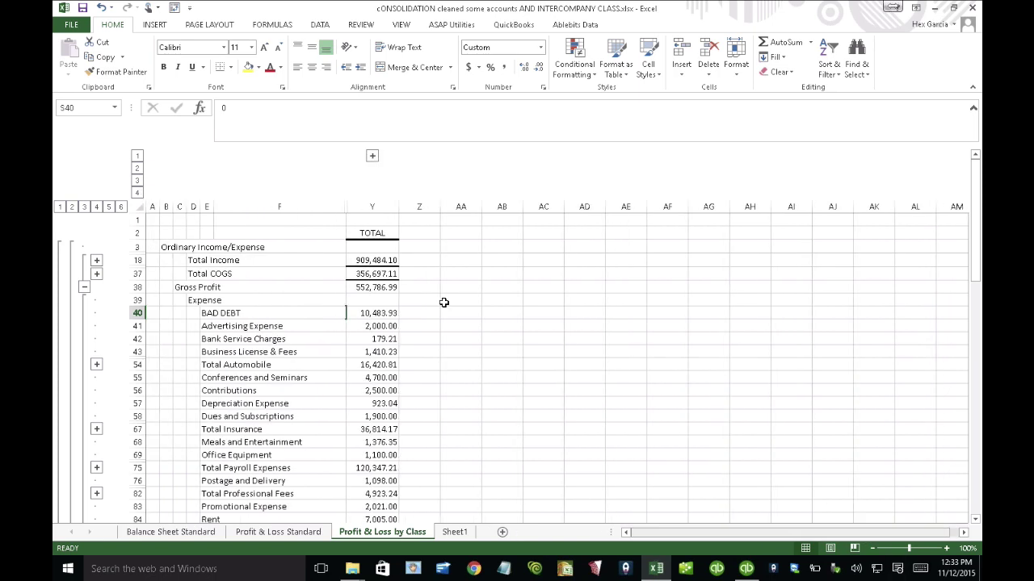
pyautogui.click(382, 289)
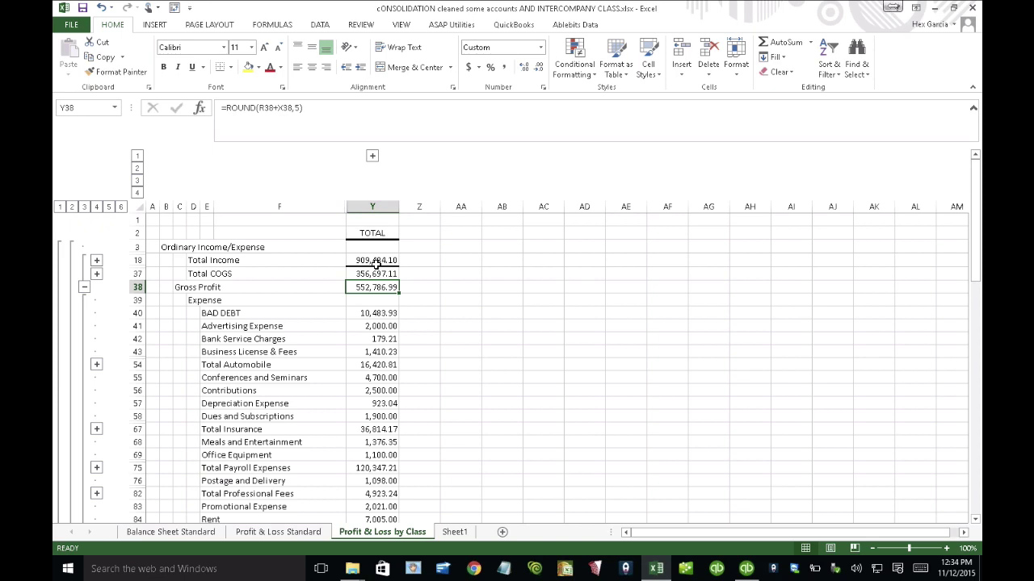
pyautogui.click(375, 260)
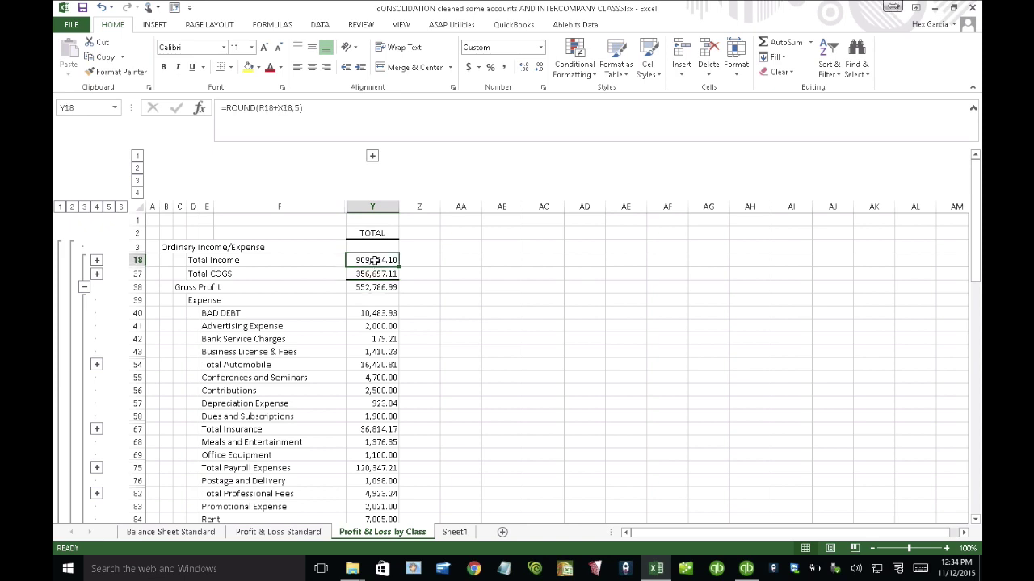
pyautogui.click(377, 273)
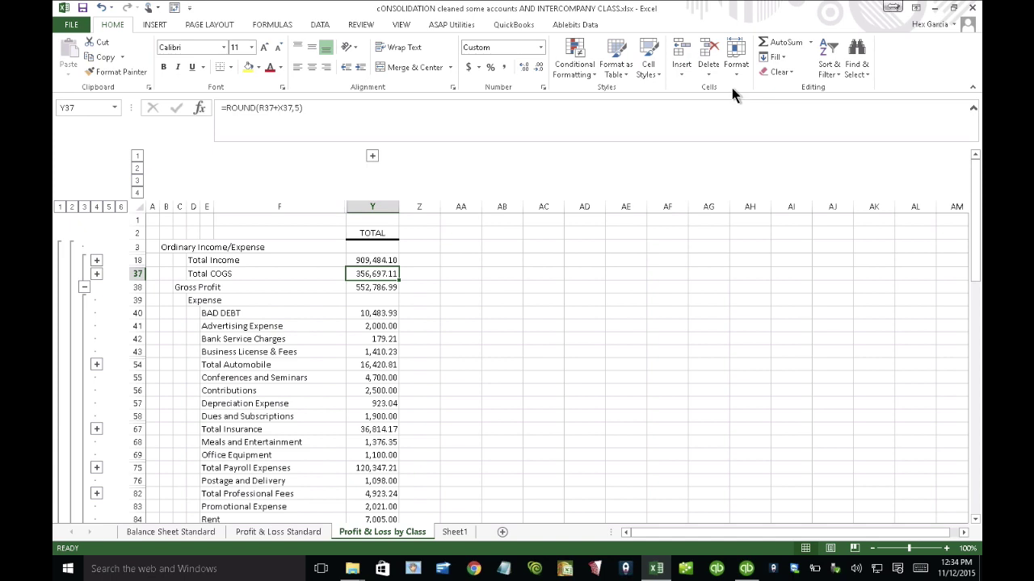
# - Switch to the Chrome window showing the Store 2 - South Profit and Loss report in QuickBooks Online
pyautogui.hotkey('ctrl', 'Up')
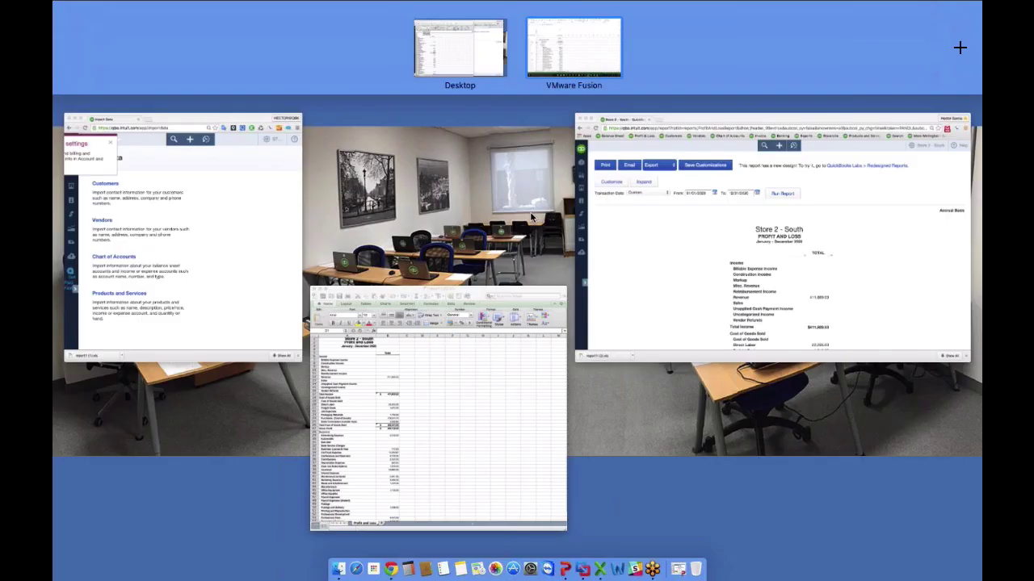
pyautogui.click(692, 210)
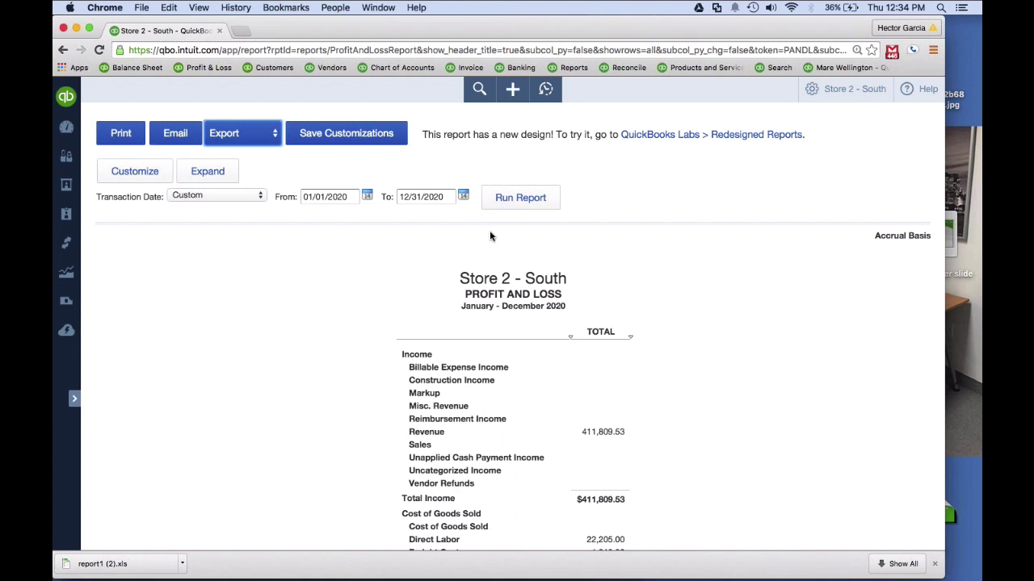
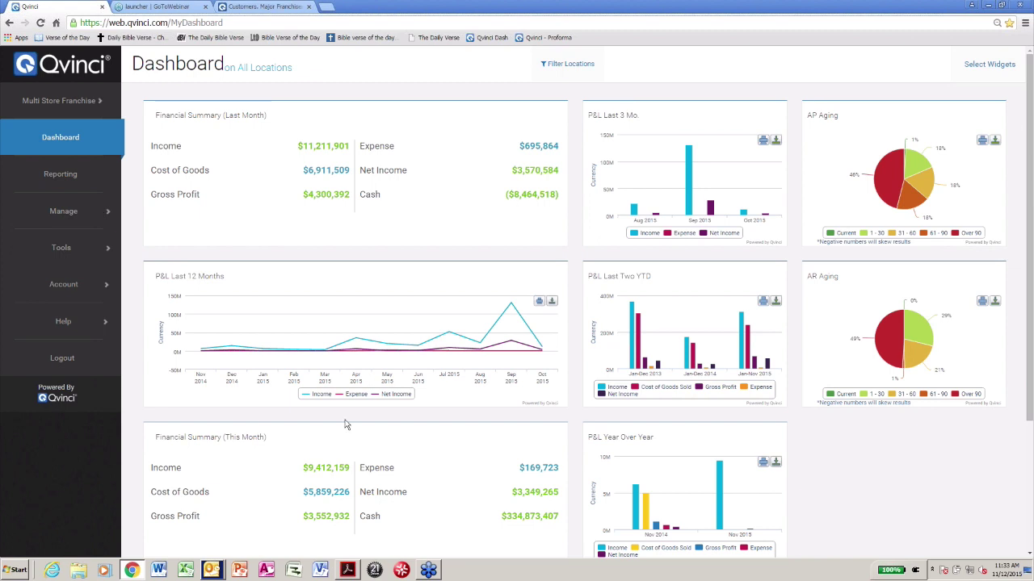
# - Examine the Qvinci dashboard and its available location filters, closing the filters without applying any
pyautogui.moveTo(306, 345)
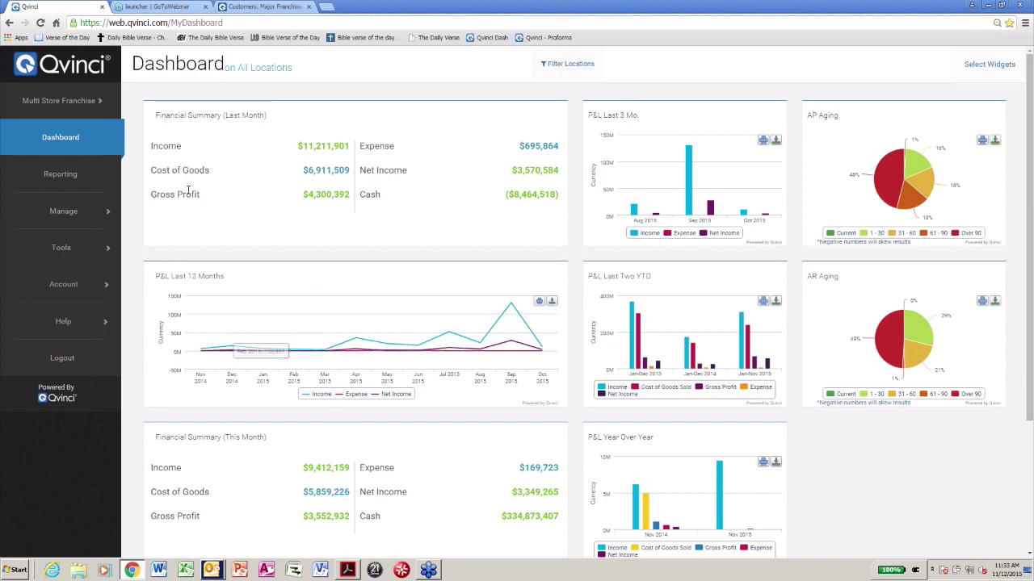
pyautogui.click(568, 64)
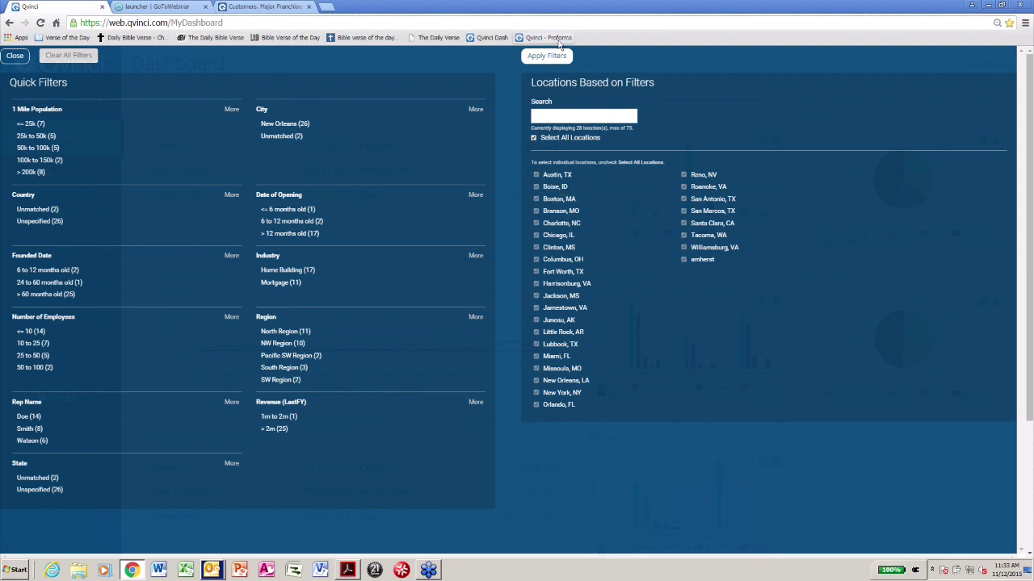
pyautogui.click(17, 55)
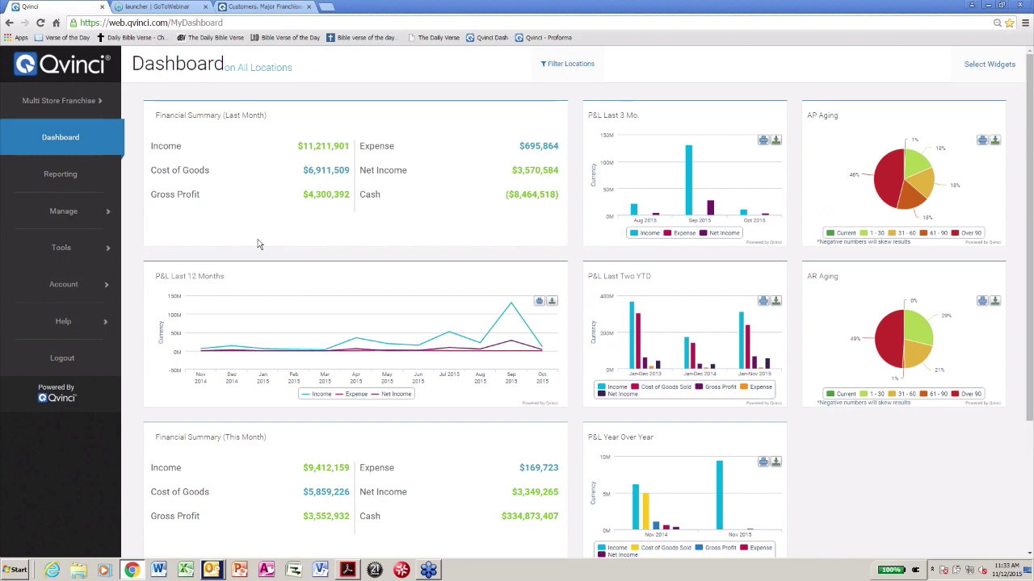
# - Build a Profit & Loss report by Month for This Calendar YTD with Account Mapping on and review it
pyautogui.click(59, 174)
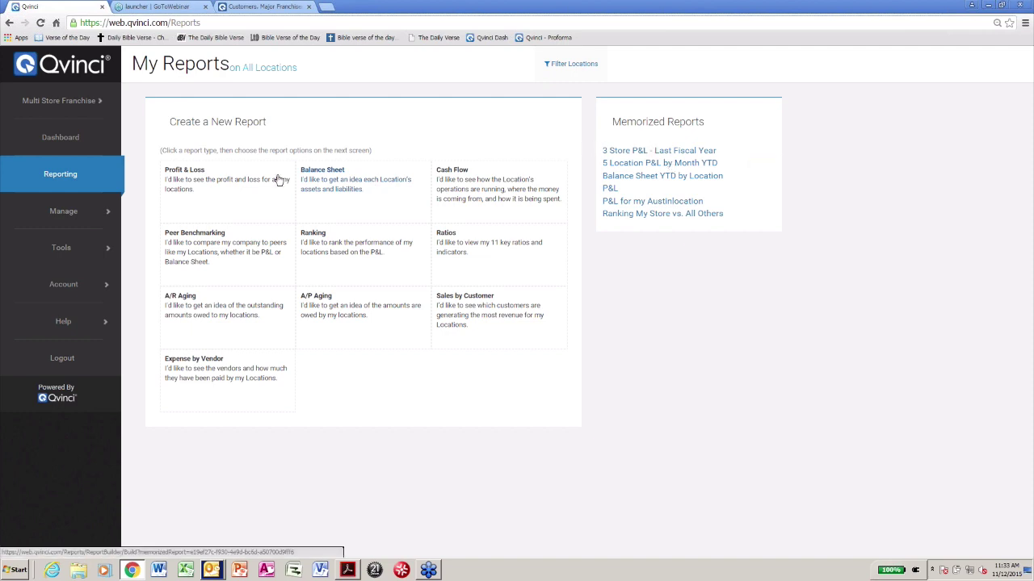
pyautogui.click(192, 183)
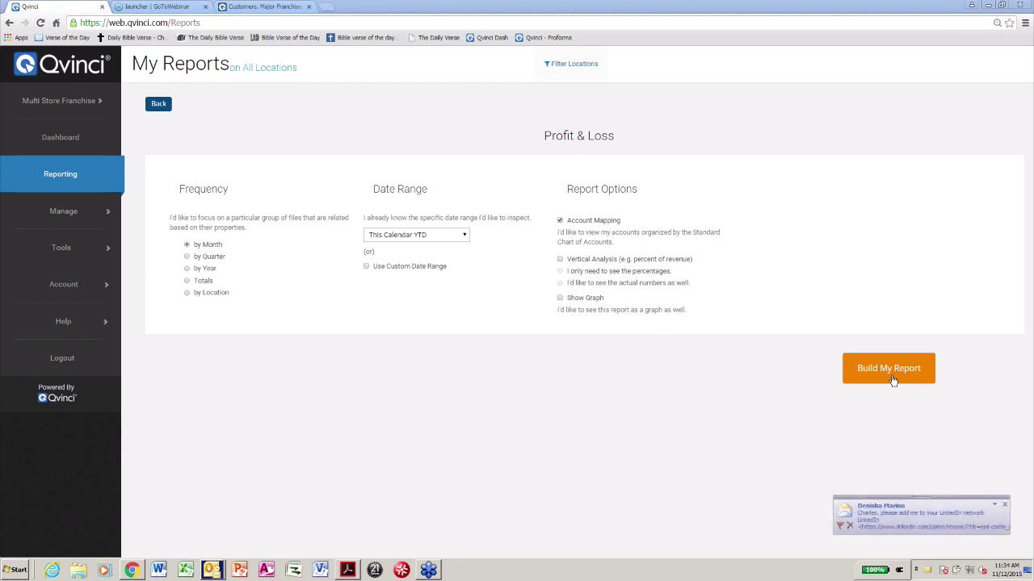
pyautogui.click(1005, 506)
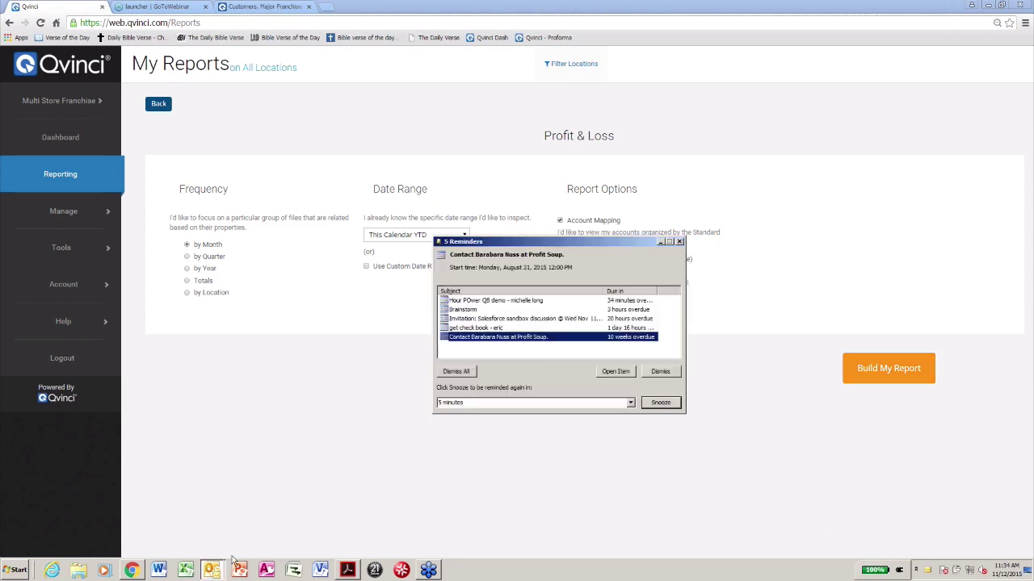
pyautogui.click(680, 242)
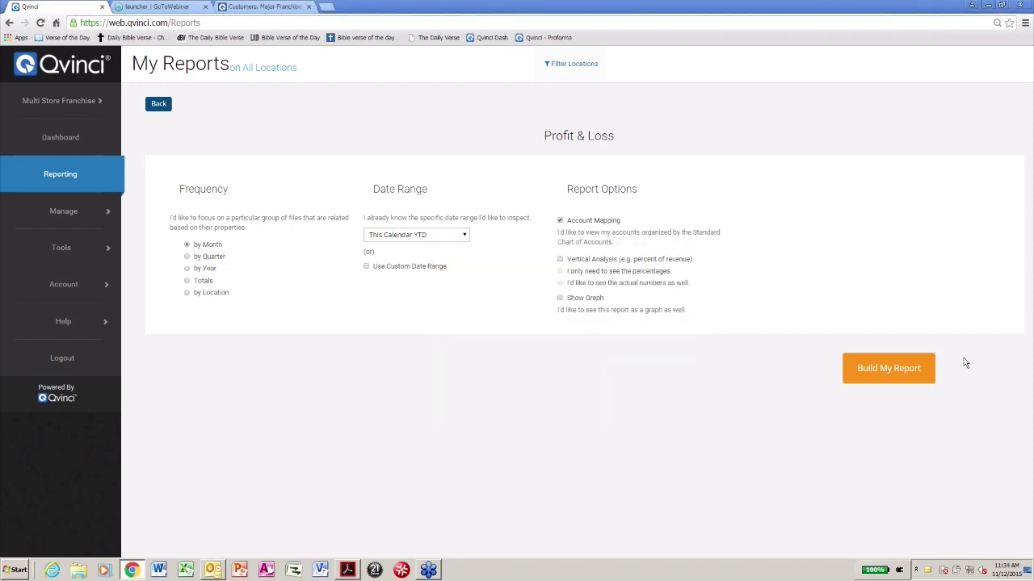
pyautogui.click(909, 369)
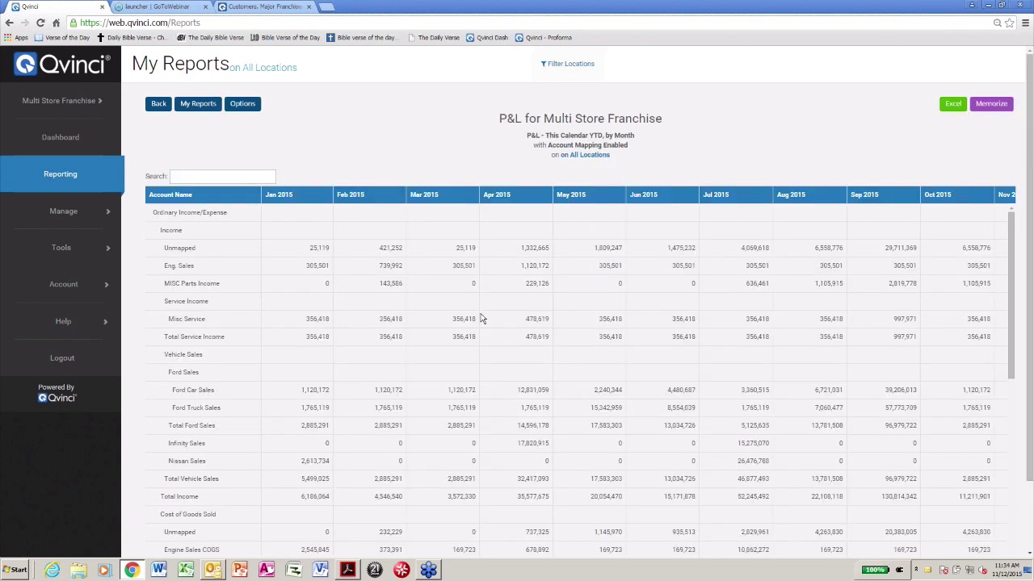
pyautogui.scroll(-1, 365, 232)
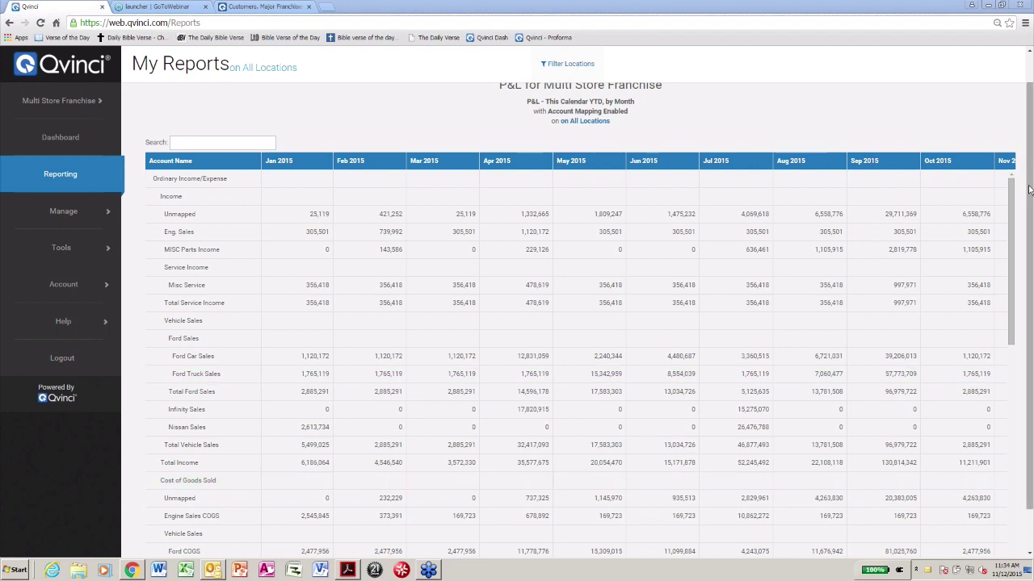
pyautogui.scroll(-2, 1028, 189)
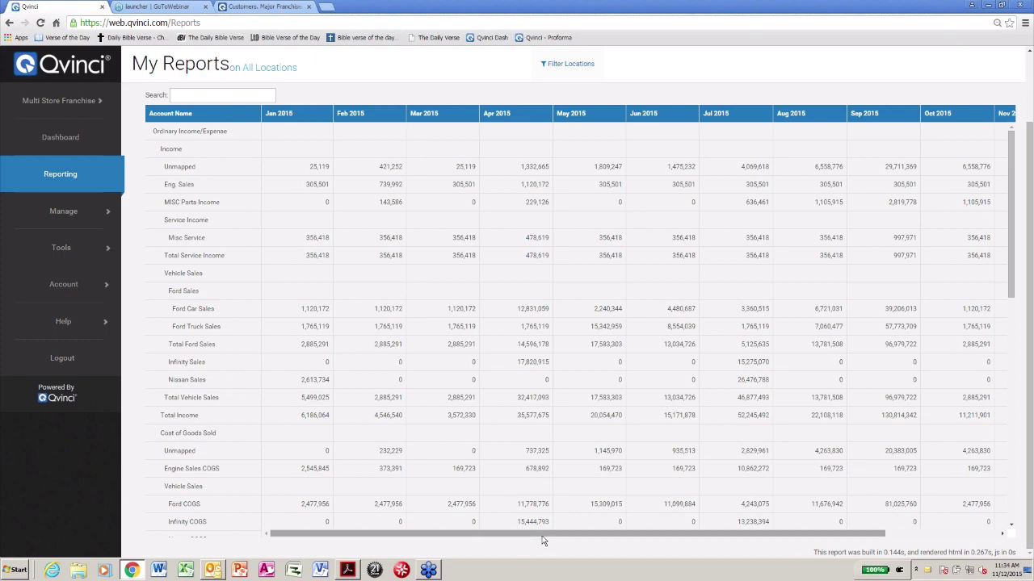
pyautogui.scroll(2, 279, 253)
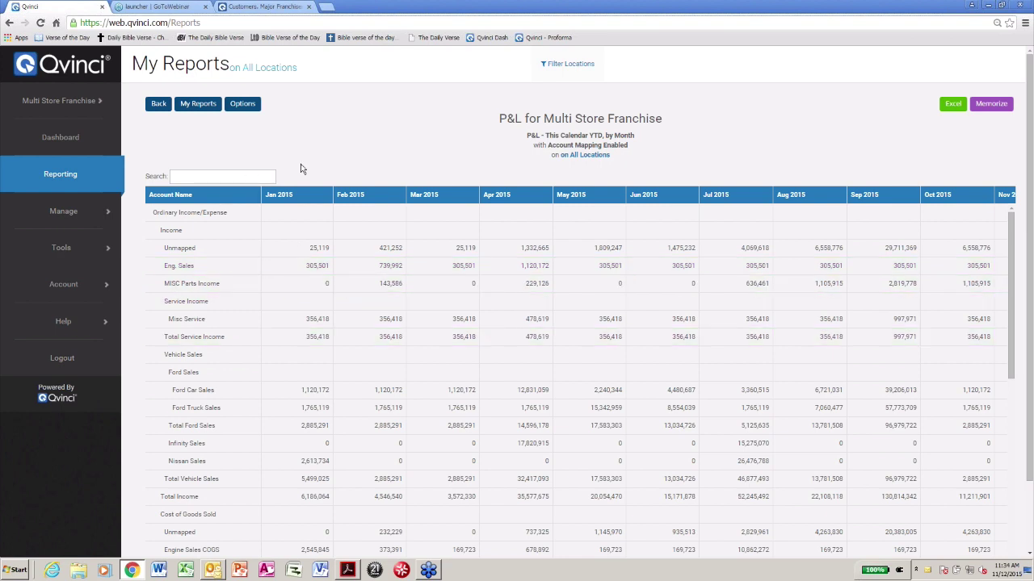
# - Build a new Profit & Loss report by Location for This Calendar YTD with Account Mapping on
pyautogui.click(199, 104)
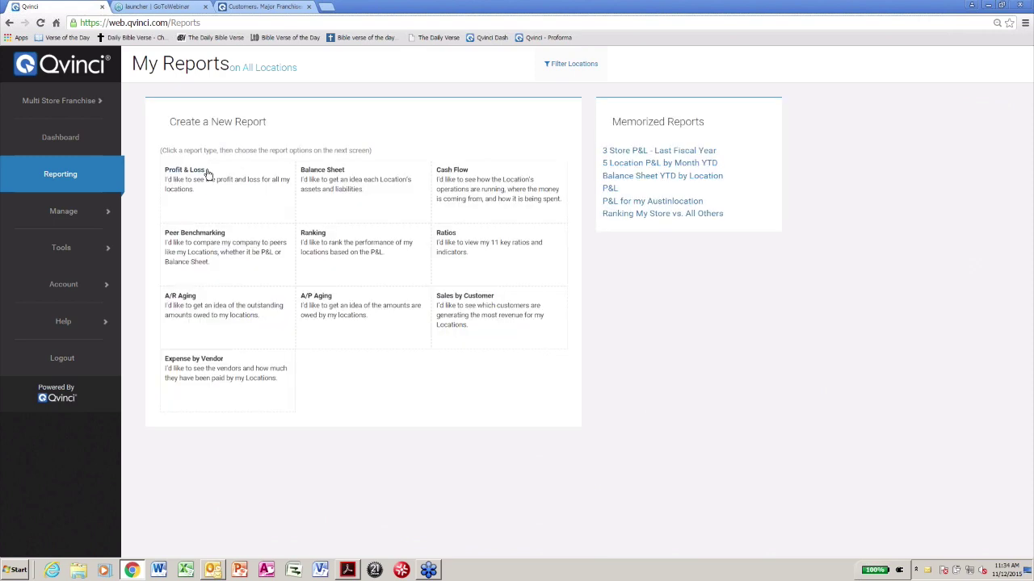
pyautogui.click(196, 185)
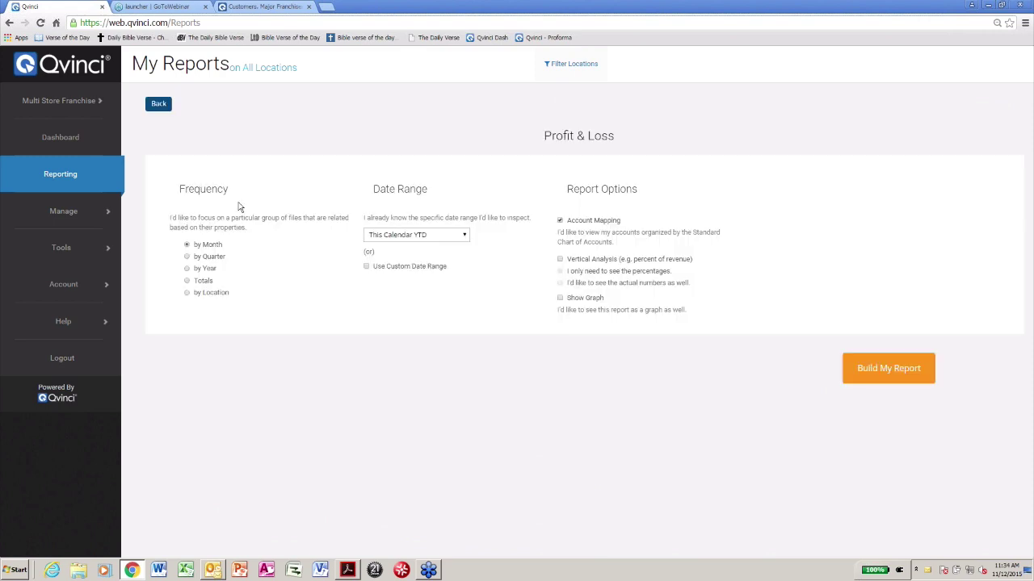
pyautogui.click(225, 294)
pyautogui.click(882, 369)
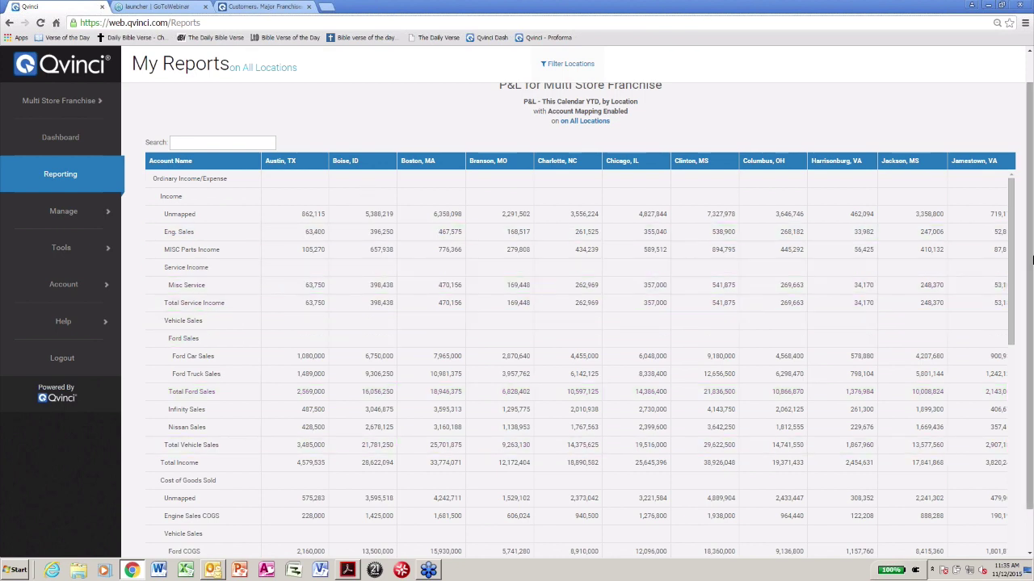
# - Change the by-location Profit & Loss report's options to disable Account Mapping
pyautogui.scroll(1, 1031, 244)
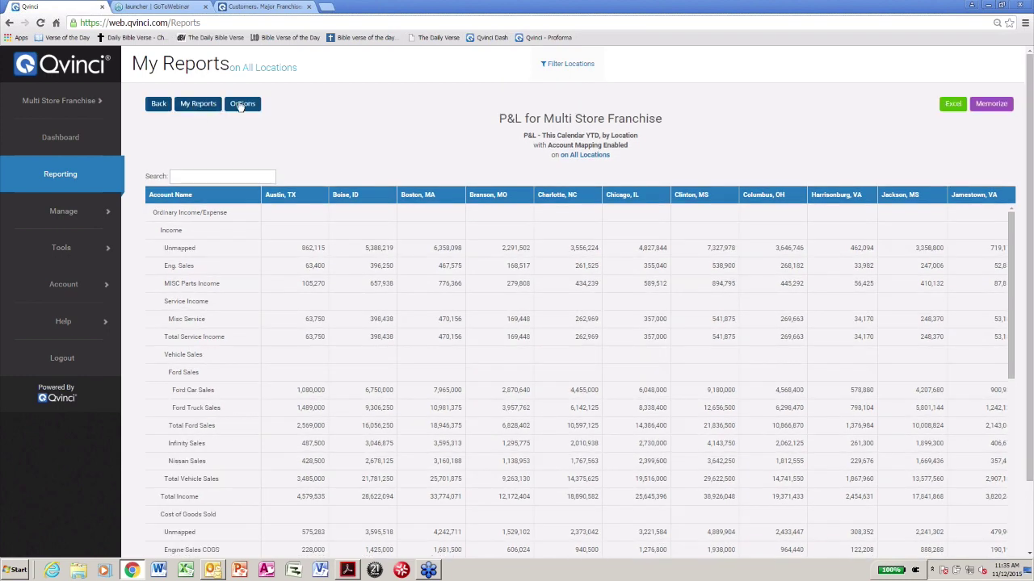
pyautogui.click(242, 105)
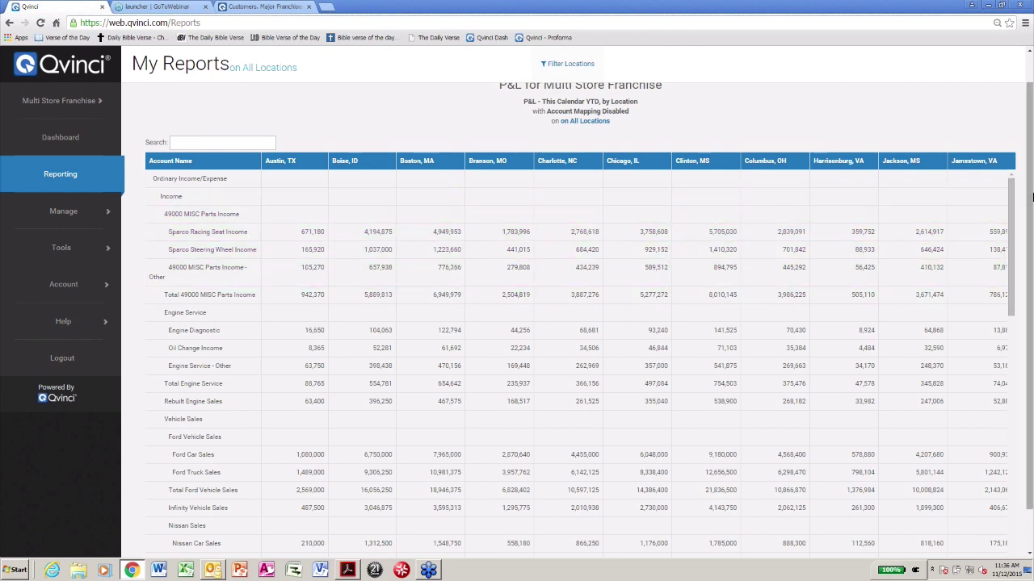
pyautogui.scroll(1, 959, 162)
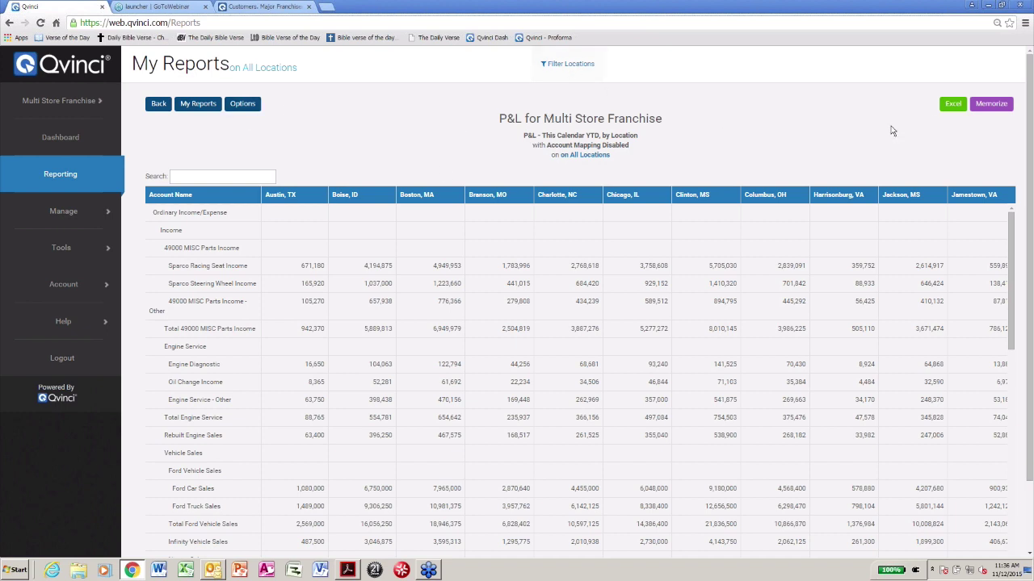
pyautogui.click(198, 105)
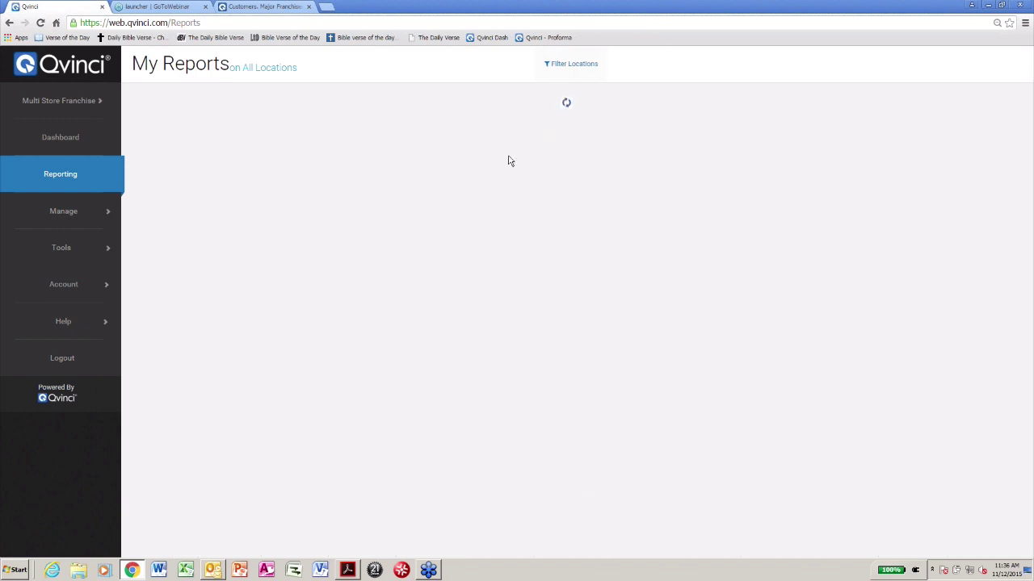
pyautogui.click(212, 186)
pyautogui.click(869, 368)
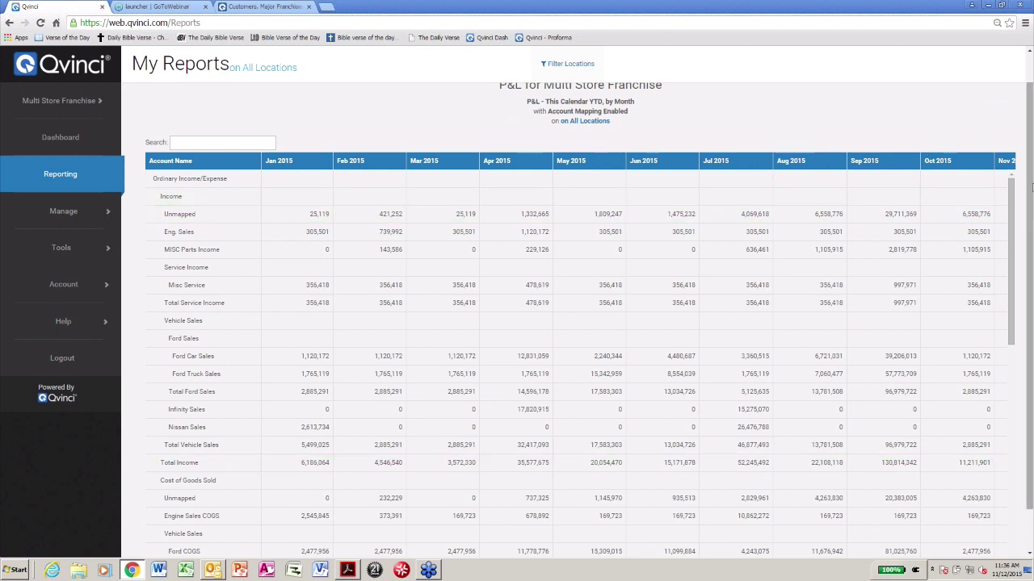
pyautogui.scroll(1, 196, 110)
# - Build a new Profit & Loss report by Location for This Calendar YTD with Account Mapping enabled and look it over
pyautogui.click(197, 110)
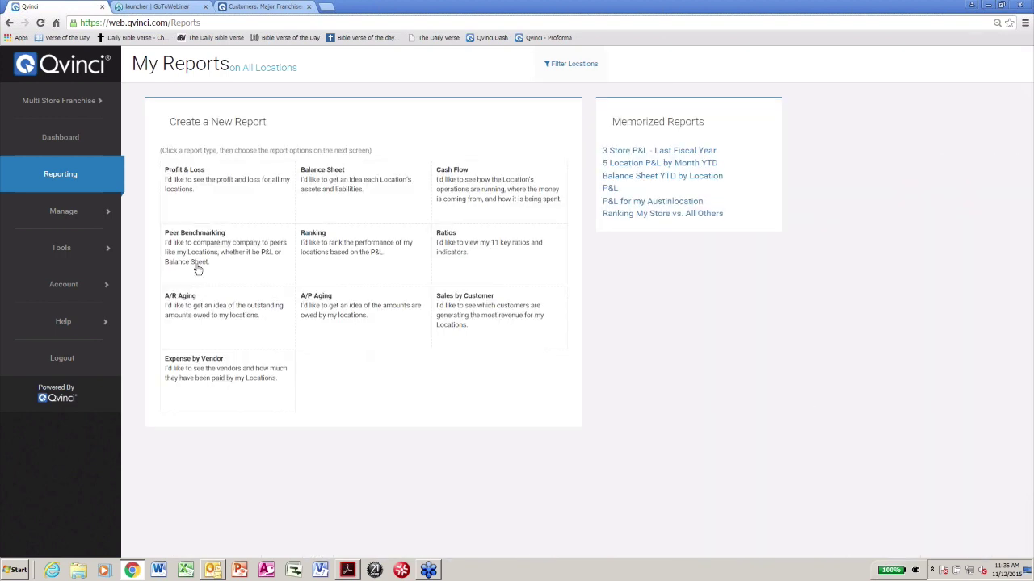
pyautogui.click(183, 176)
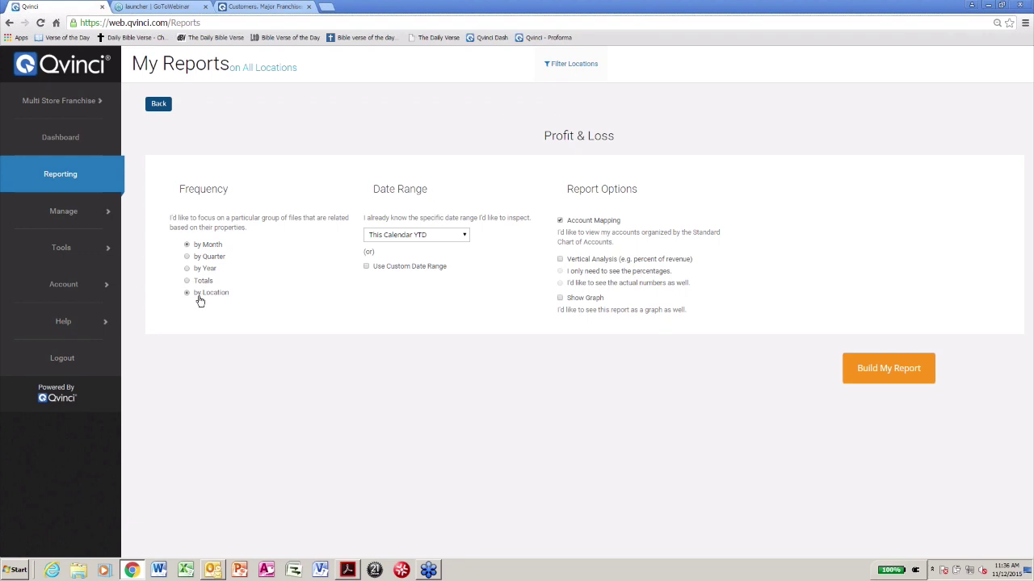
pyautogui.click(910, 367)
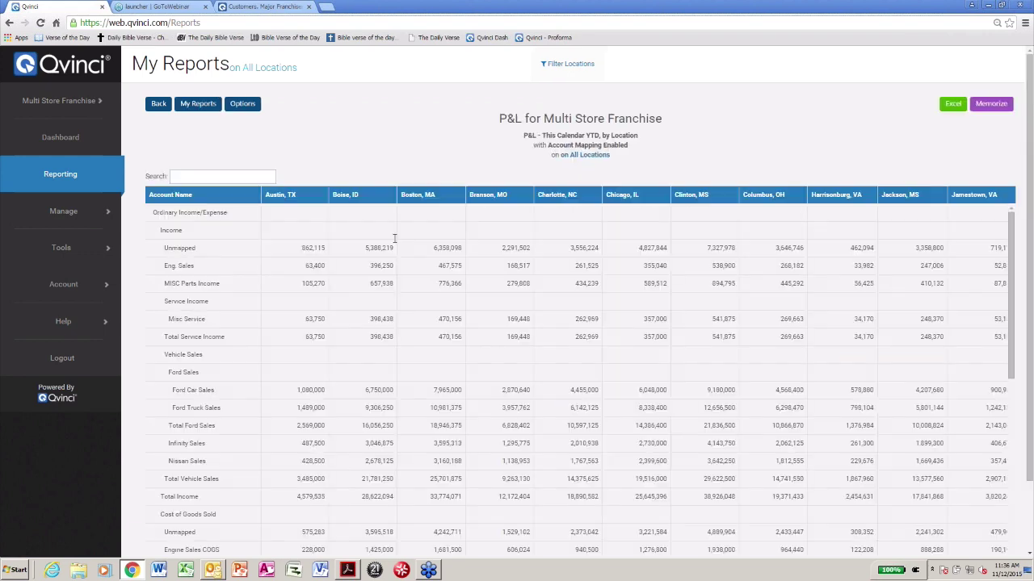
pyautogui.scroll(-1, 394, 237)
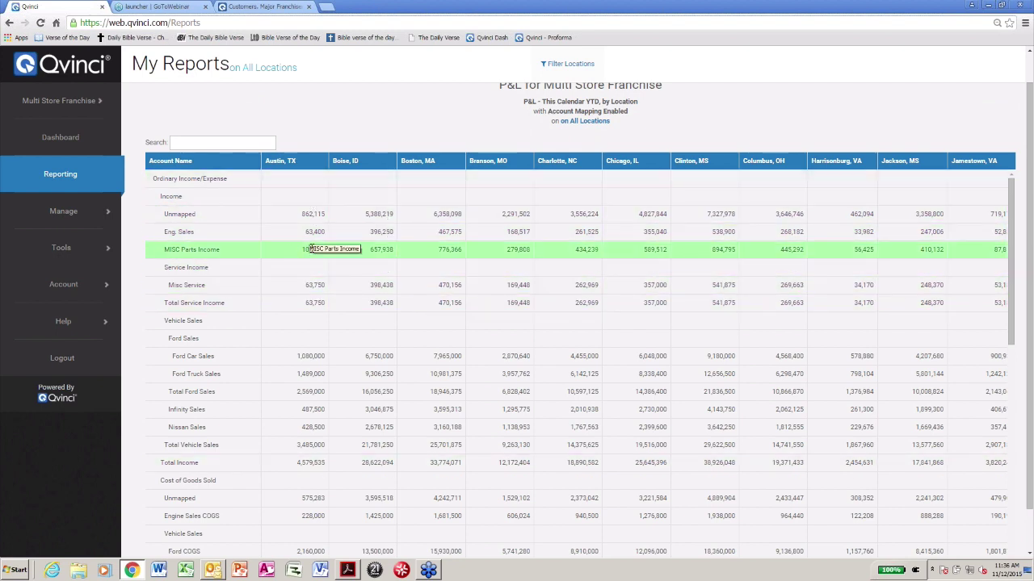
pyautogui.scroll(1, 1030, 222)
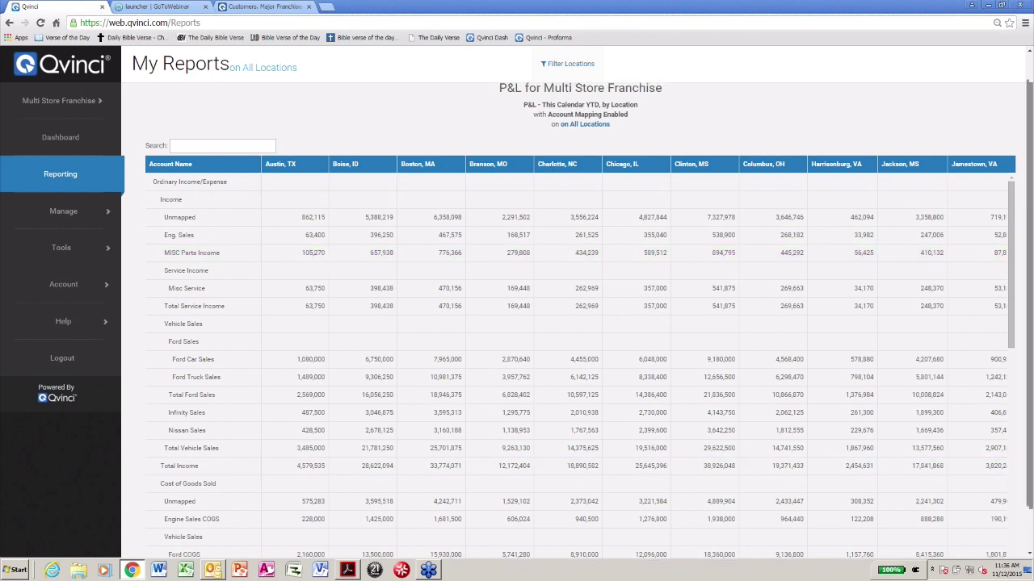
# - Filter the by-location Profit & Loss report to the Austin, TX location only
pyautogui.click(570, 63)
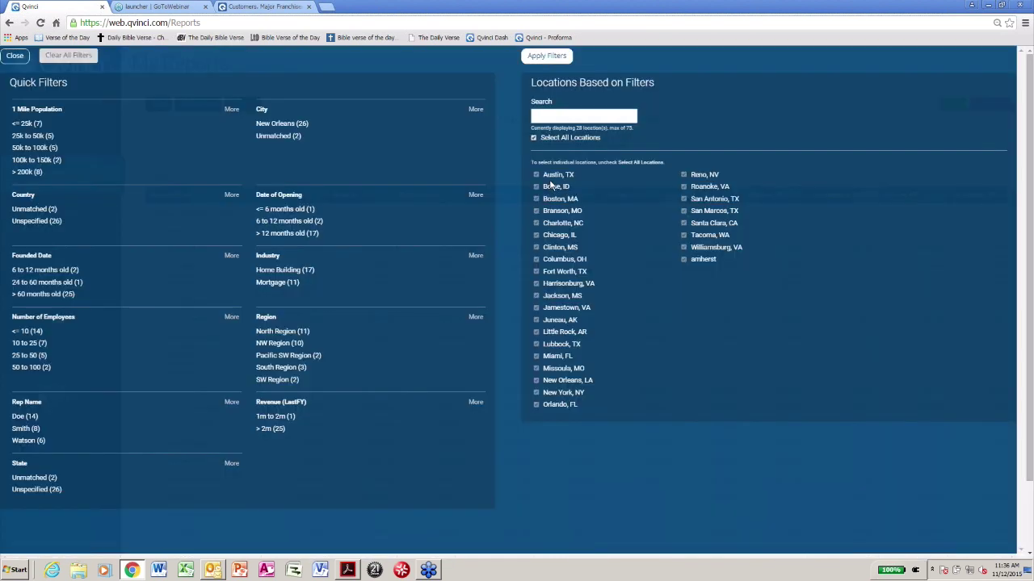
pyautogui.click(533, 137)
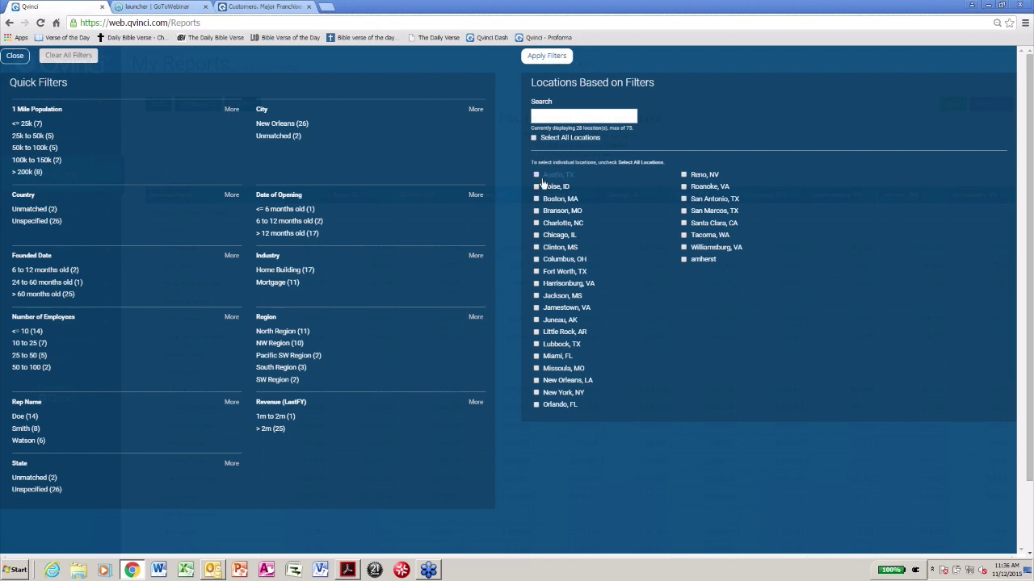
pyautogui.click(538, 176)
pyautogui.click(546, 57)
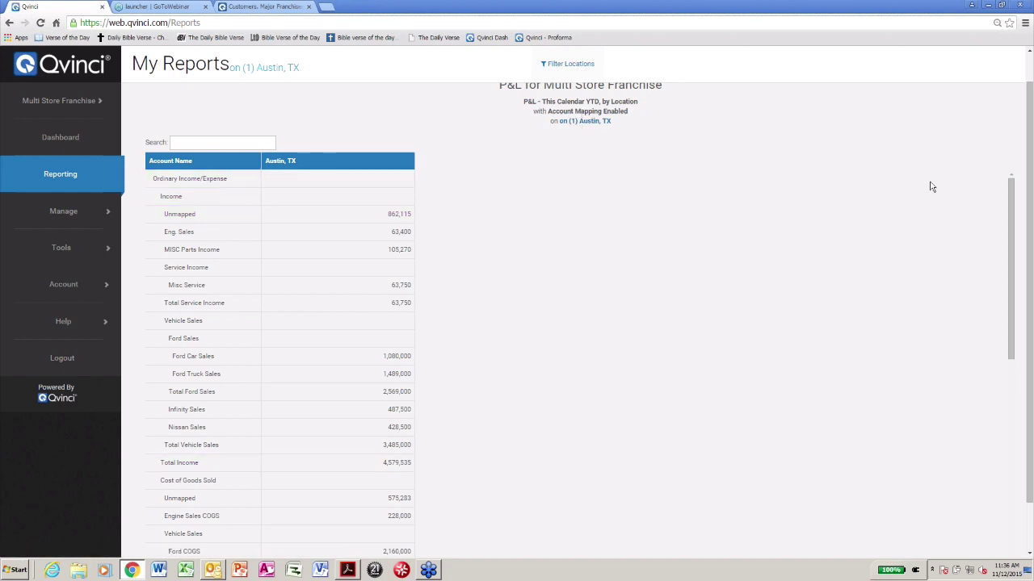
# - Disable Account Mapping in the Austin, TX report's options, rebuild the report and review its original account lines
pyautogui.scroll(1, 595, 159)
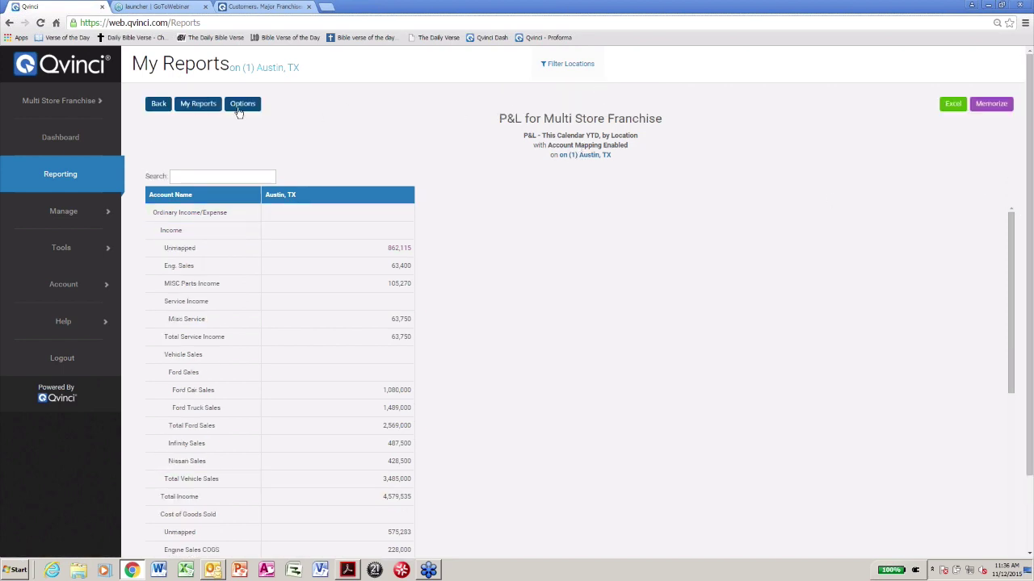
pyautogui.click(241, 105)
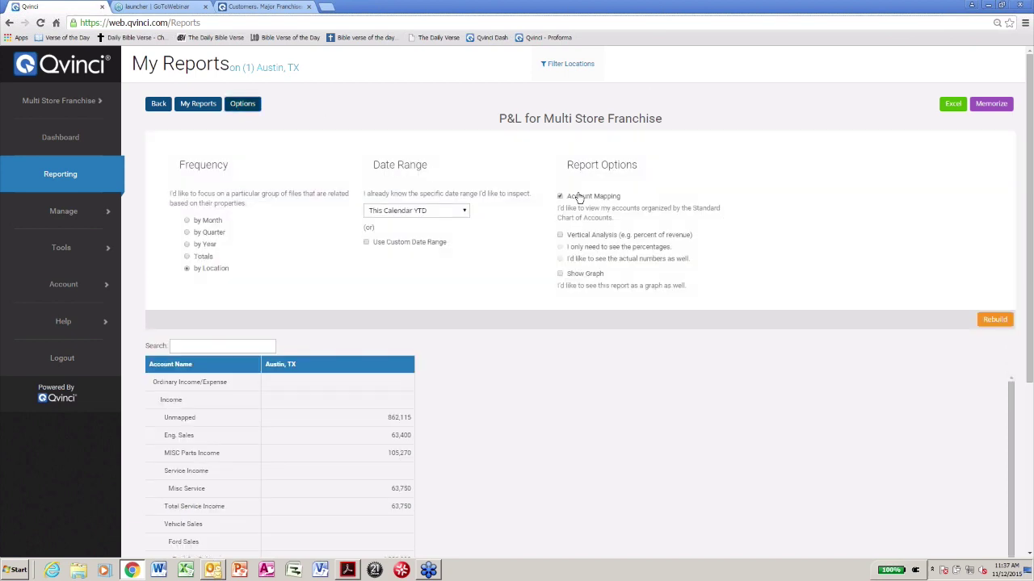
pyautogui.click(991, 323)
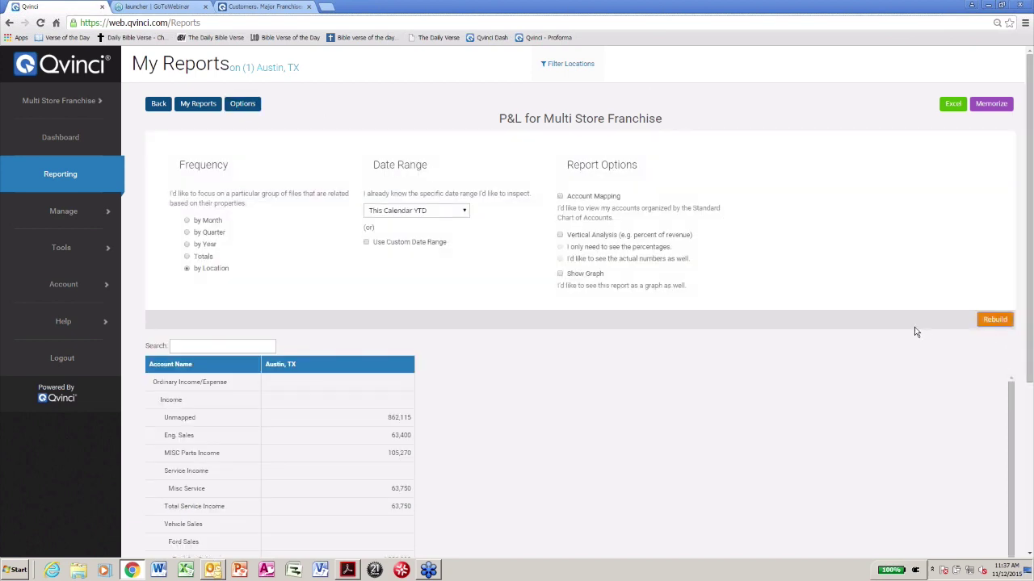
pyautogui.scroll(-1, 312, 314)
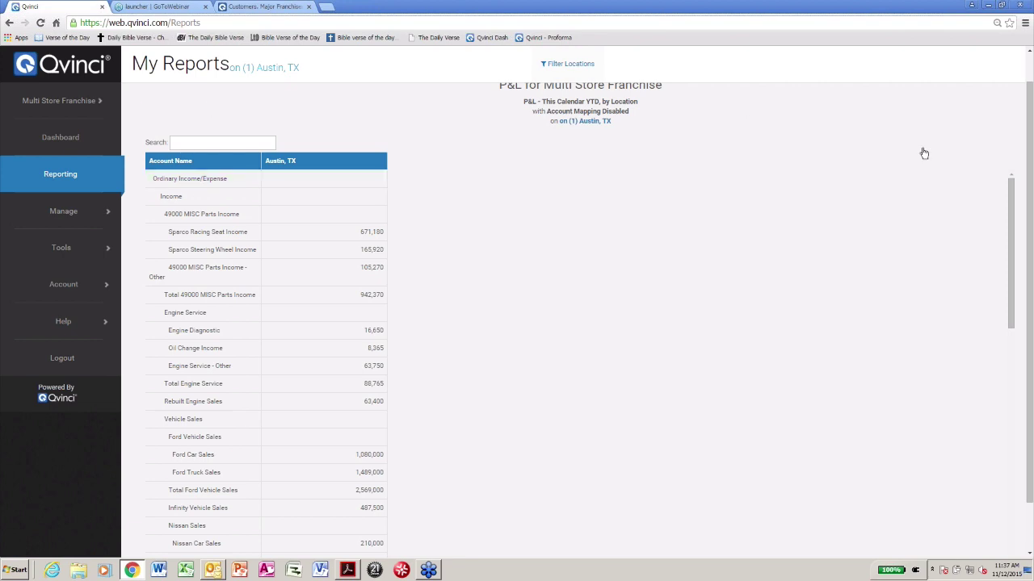
# - Open the memorized report "3 Store P&L - Last Fiscal Year" and review its location columns
pyautogui.scroll(2, 1031, 196)
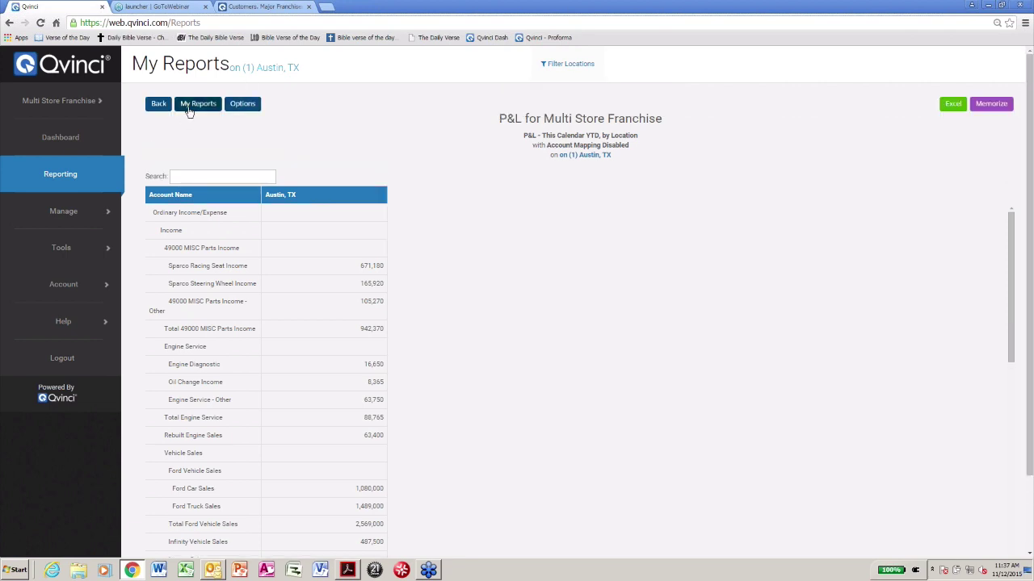
pyautogui.click(200, 106)
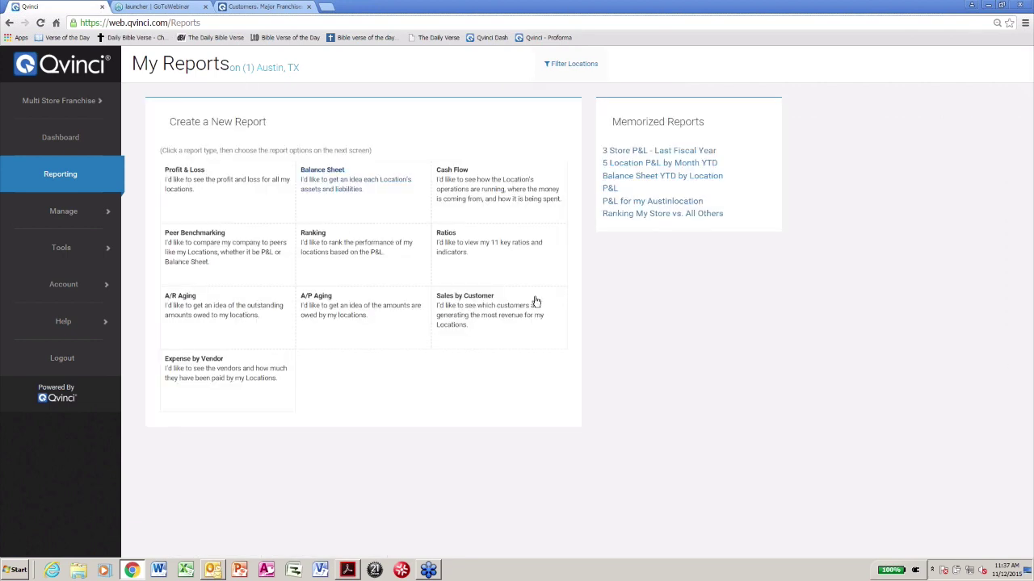
pyautogui.click(632, 151)
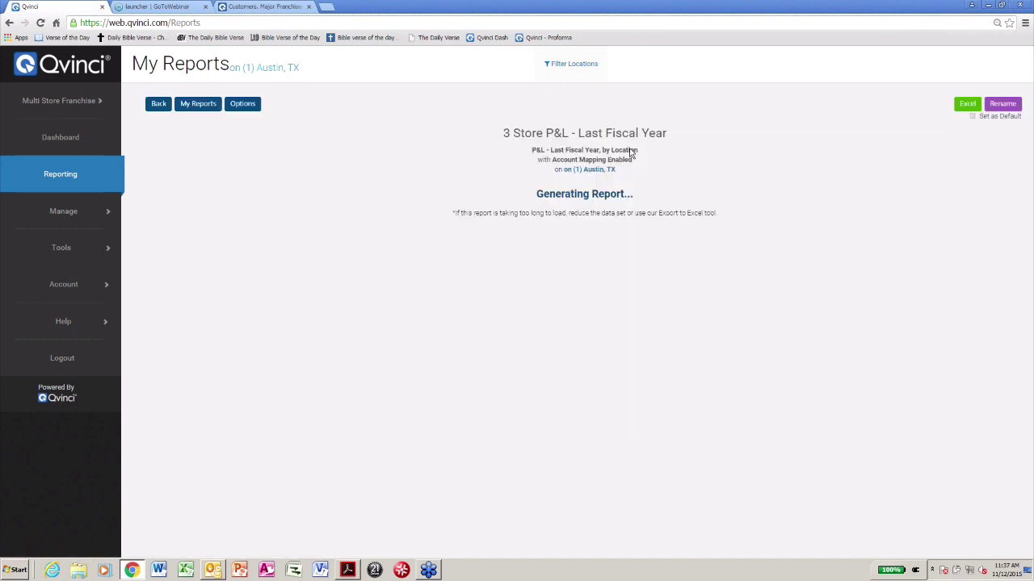
pyautogui.scroll(-1, 632, 153)
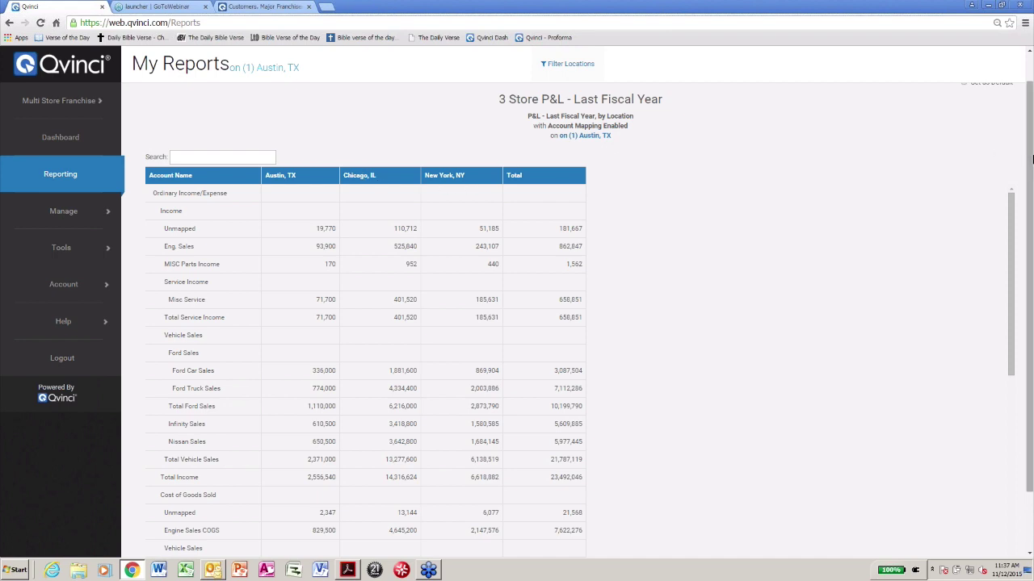
pyautogui.scroll(2, 1031, 158)
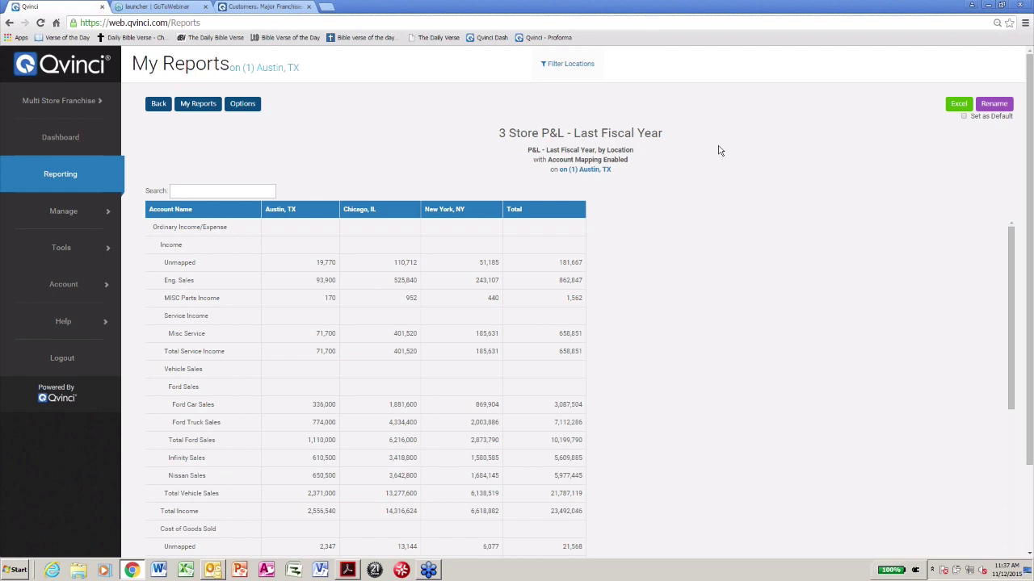
# - Build a Peer Benchmarking report on Profit & Loss compared to Top 10% for This Calendar YTD and review it
pyautogui.click(194, 104)
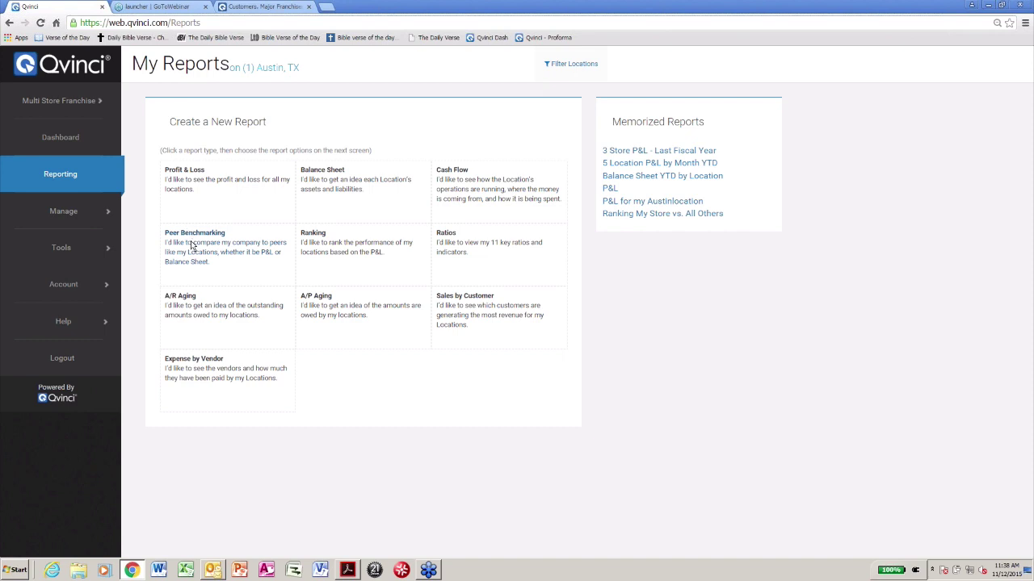
pyautogui.click(191, 246)
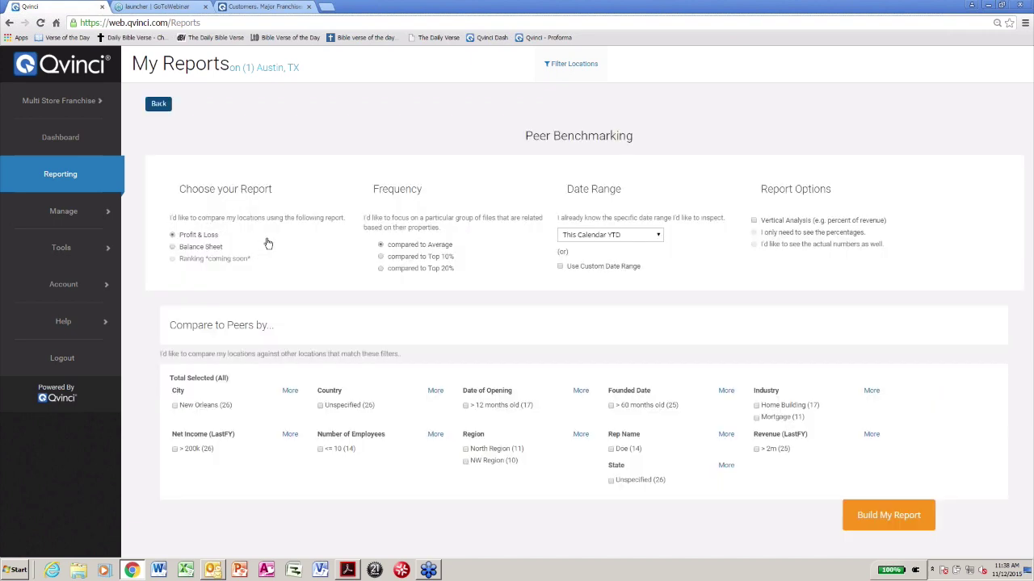
pyautogui.click(381, 258)
pyautogui.click(621, 236)
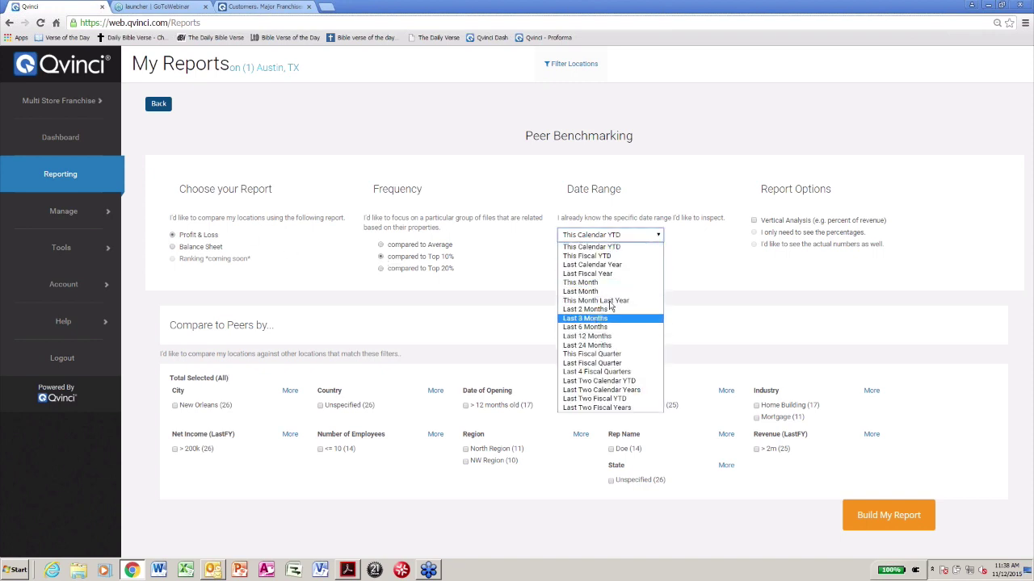
pyautogui.click(686, 278)
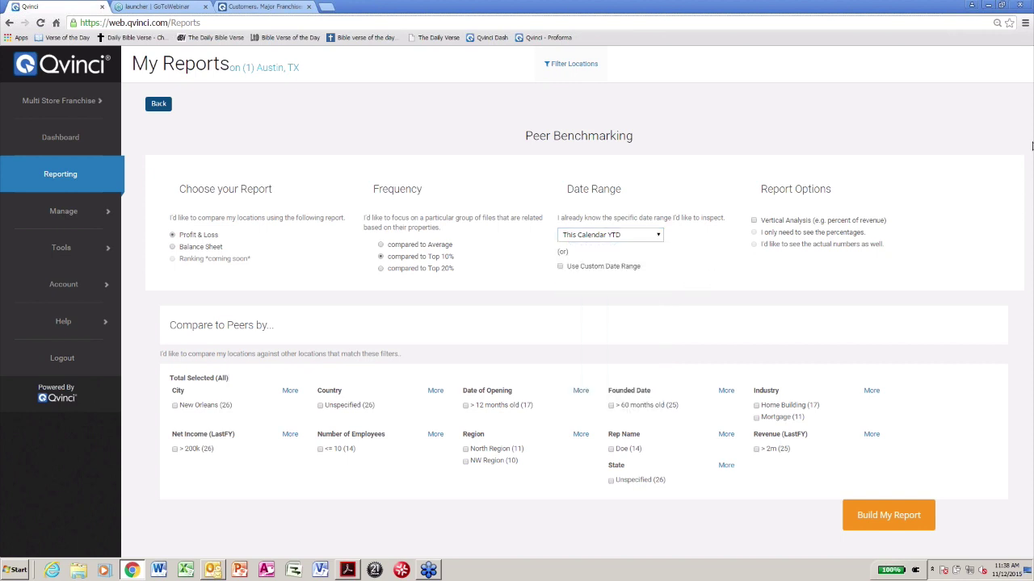
pyautogui.click(848, 522)
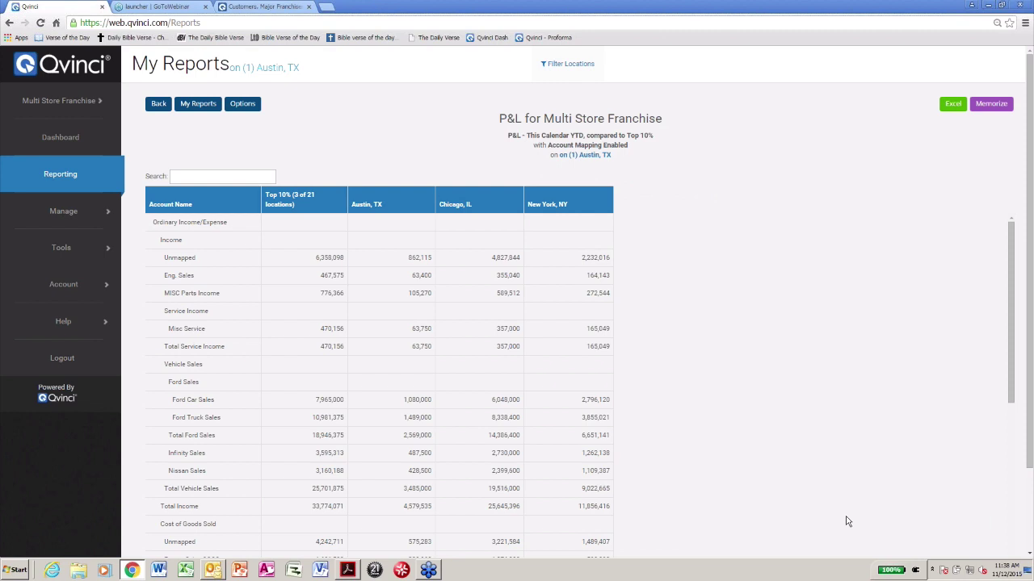
pyautogui.scroll(-1, 503, 296)
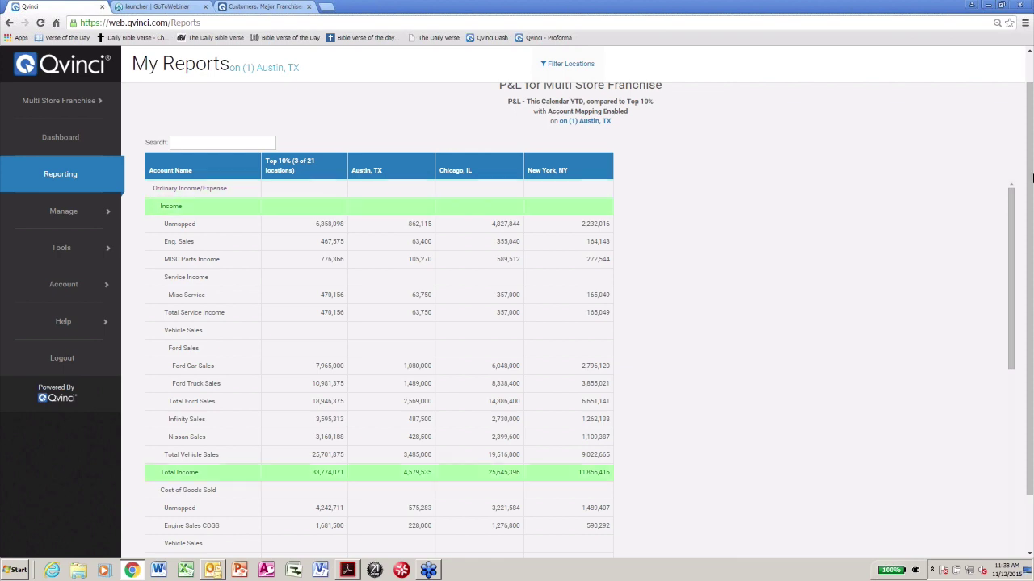
# - Apply the location filter with all locations selected to the Top 10% benchmarking report and review the comparison
pyautogui.scroll(1, 417, 137)
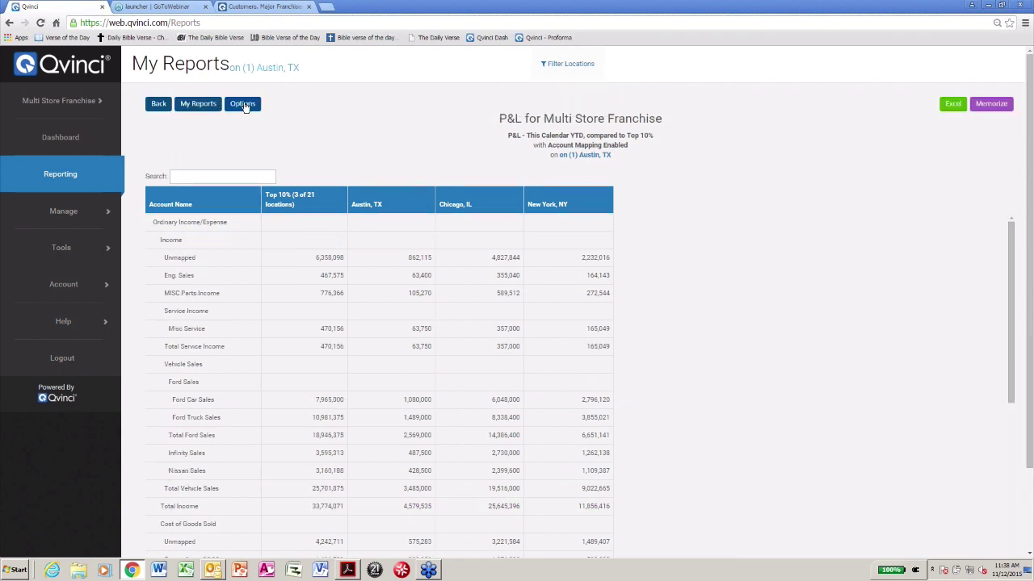
pyautogui.click(245, 105)
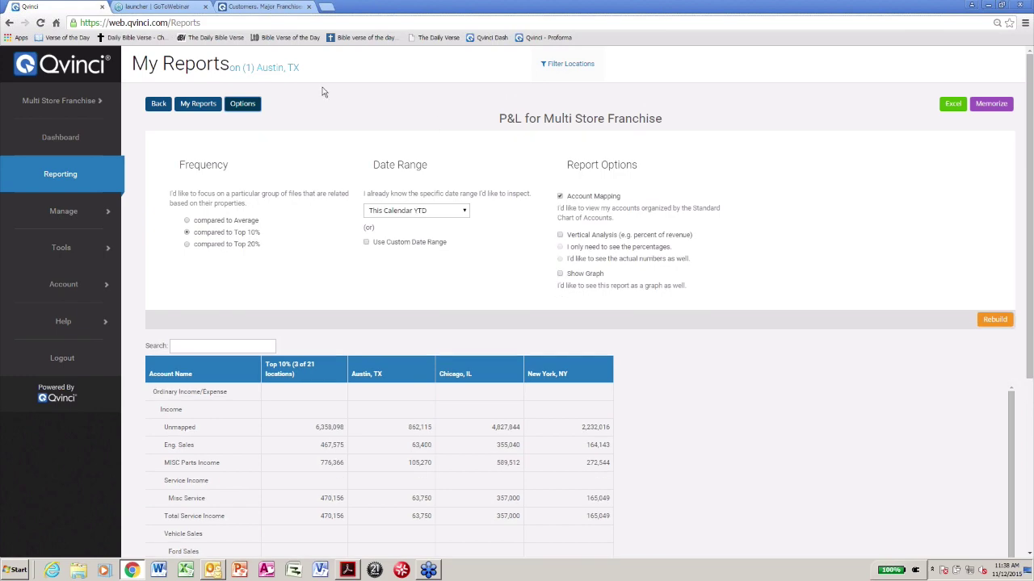
pyautogui.click(558, 67)
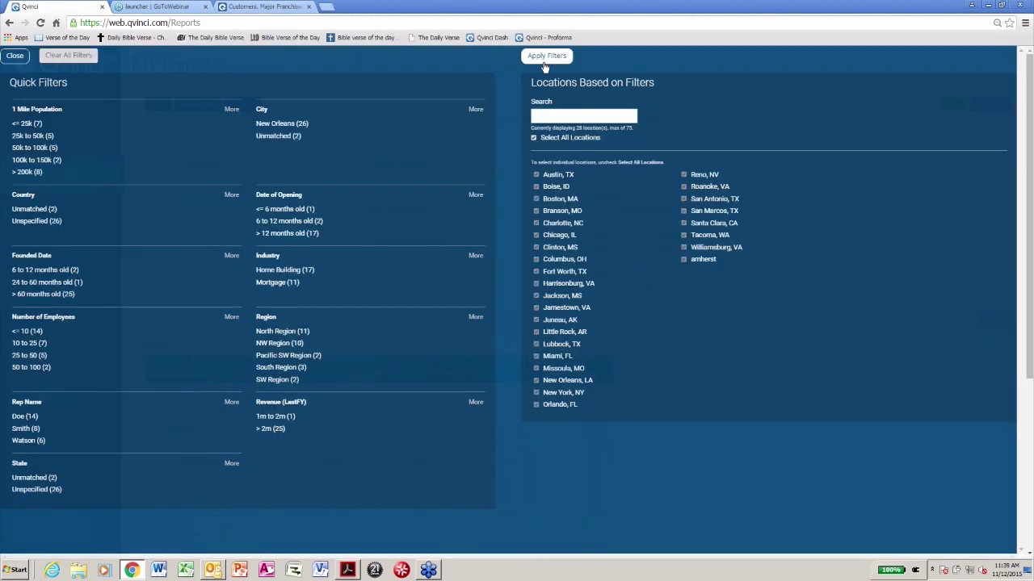
pyautogui.click(544, 58)
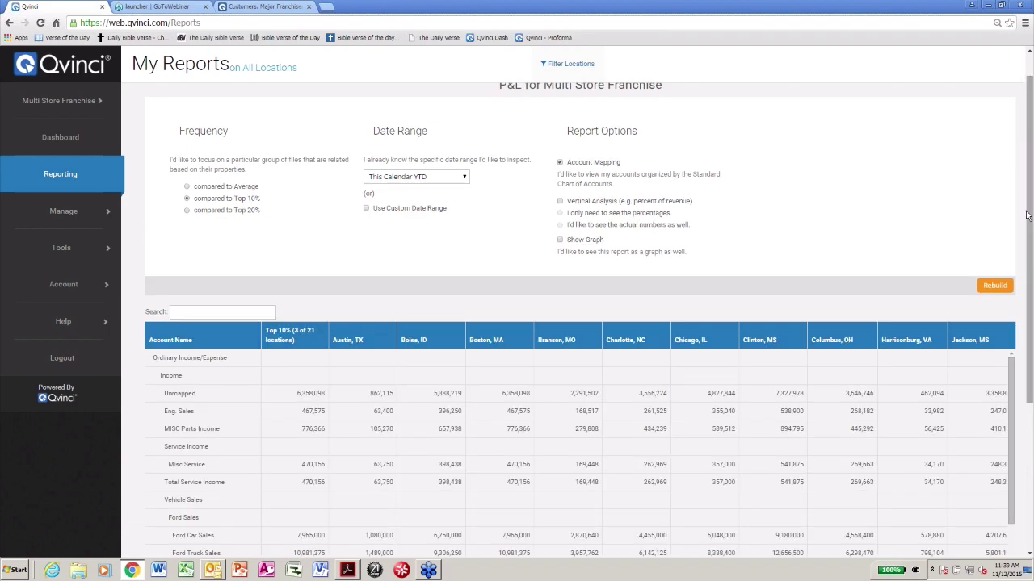
pyautogui.scroll(-2, 485, 231)
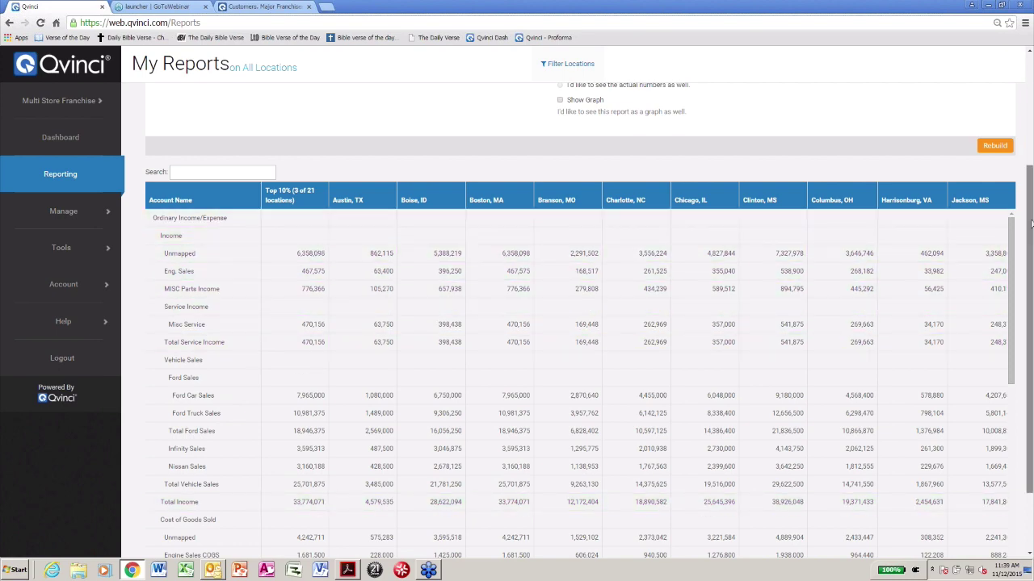
# - Enable Vertical Analysis in the all-locations benchmarking report's options and rebuild the report
pyautogui.scroll(1, 548, 174)
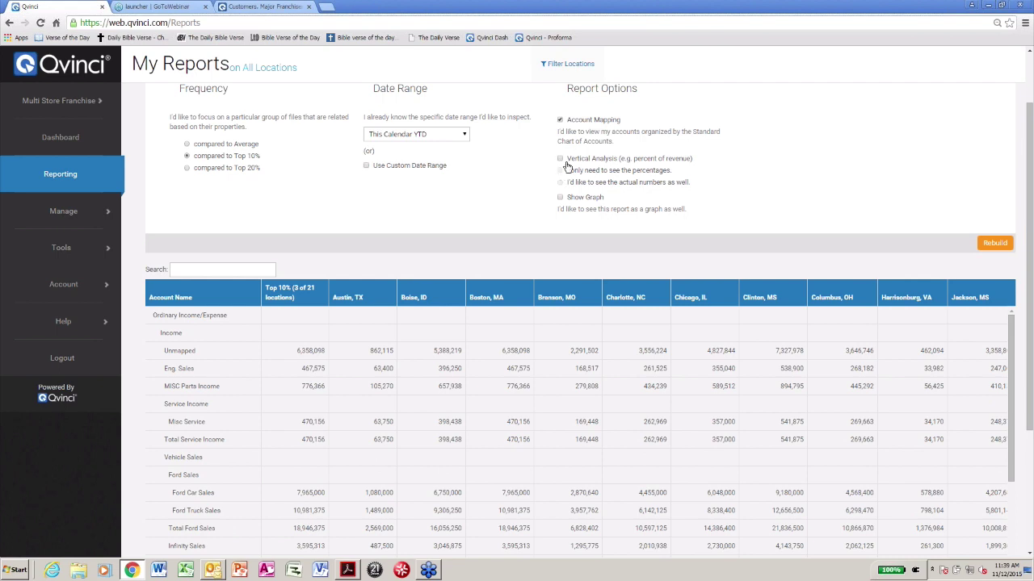
pyautogui.click(561, 159)
pyautogui.scroll(1, 536, 358)
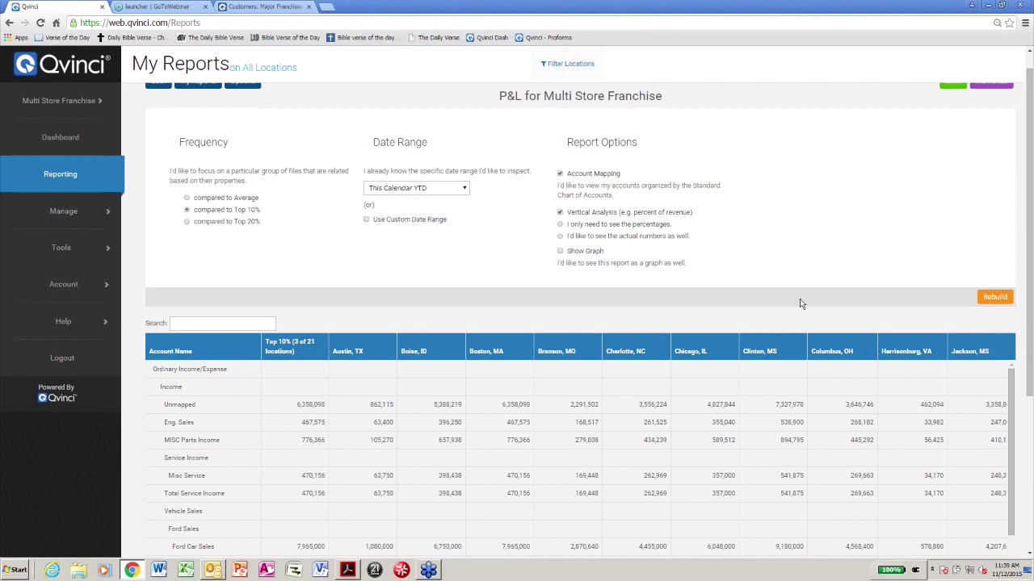
pyautogui.click(994, 297)
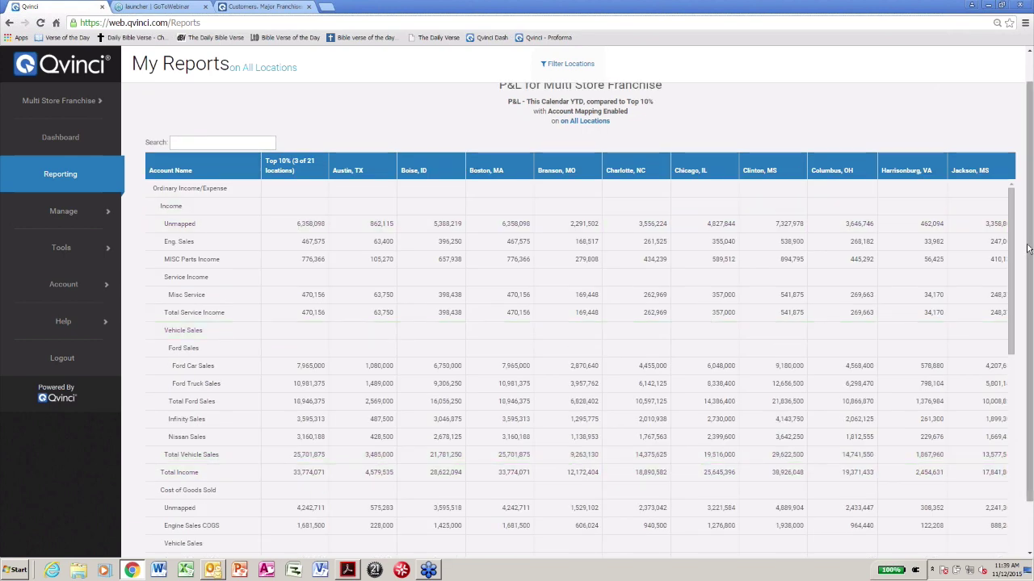
pyautogui.scroll(2, 273, 137)
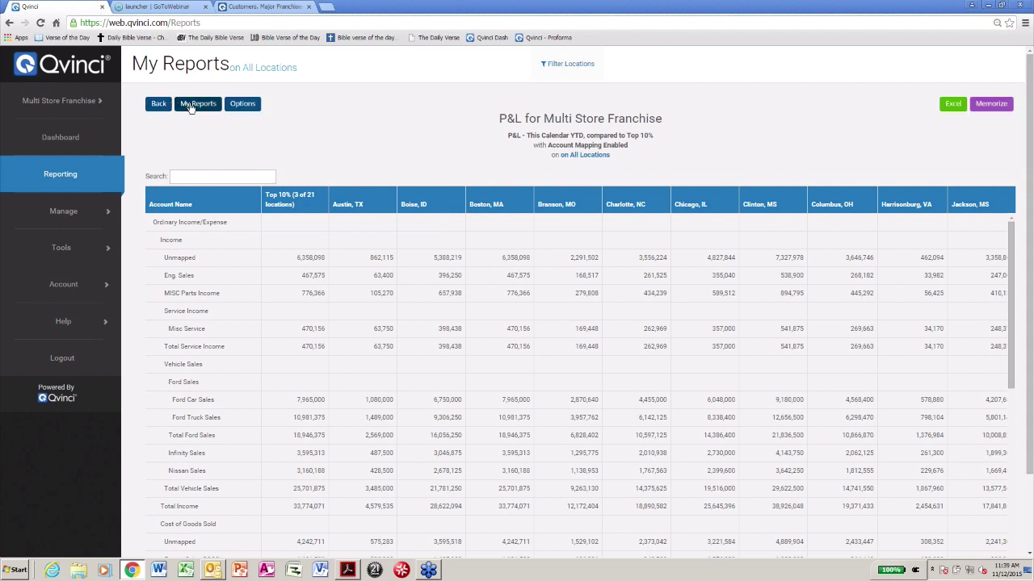
# - Build a Profit & Loss report by Location for This Calendar YTD with Account Mapping, choosing Vertical Analysis in its options
pyautogui.click(197, 106)
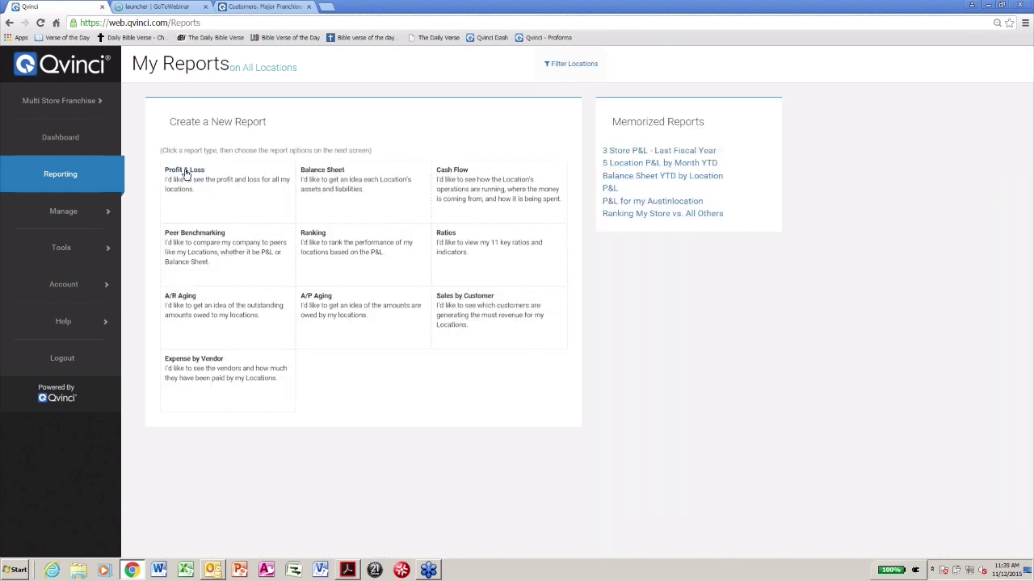
pyautogui.click(186, 170)
pyautogui.click(209, 295)
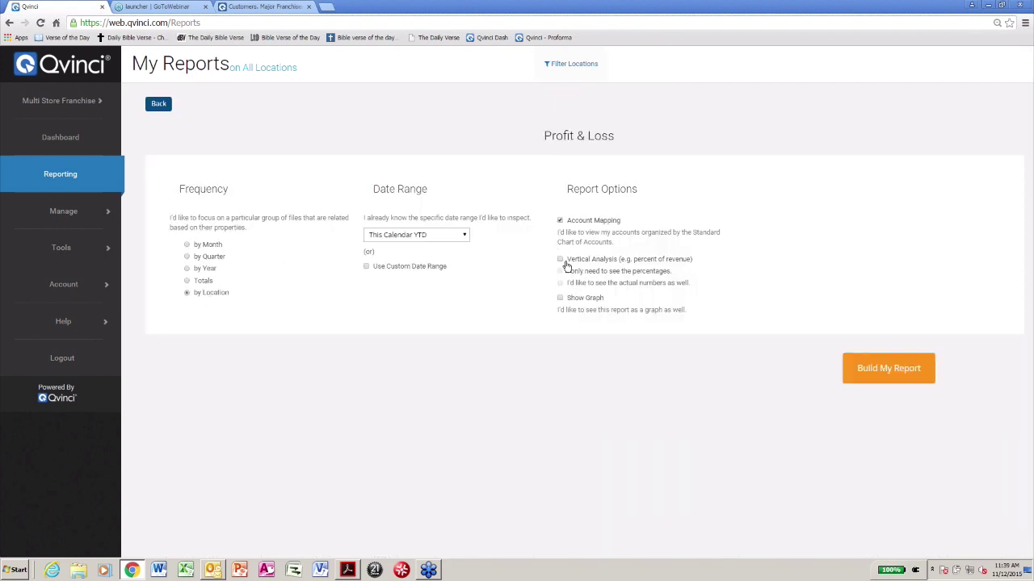
pyautogui.click(560, 259)
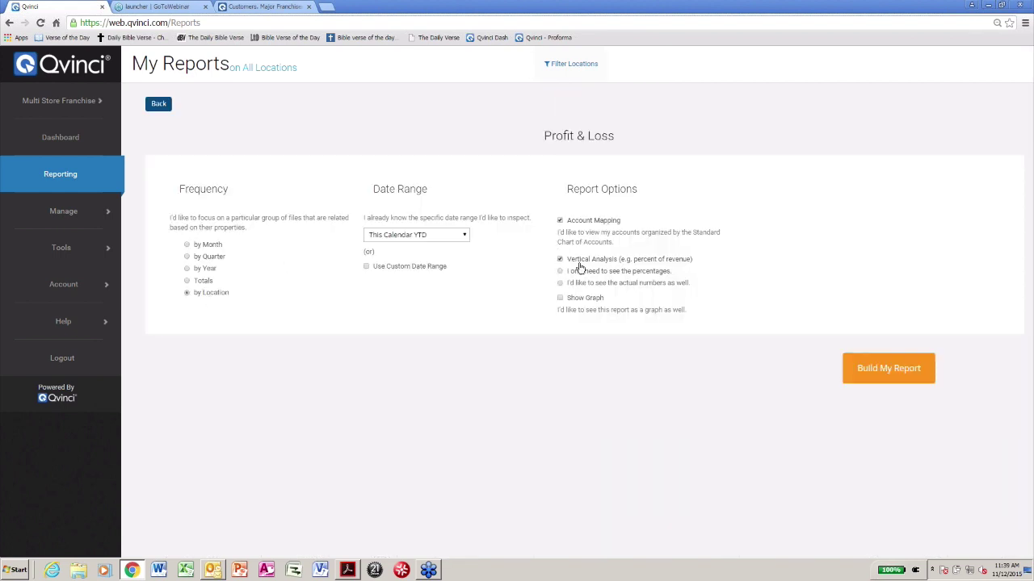
pyautogui.click(893, 370)
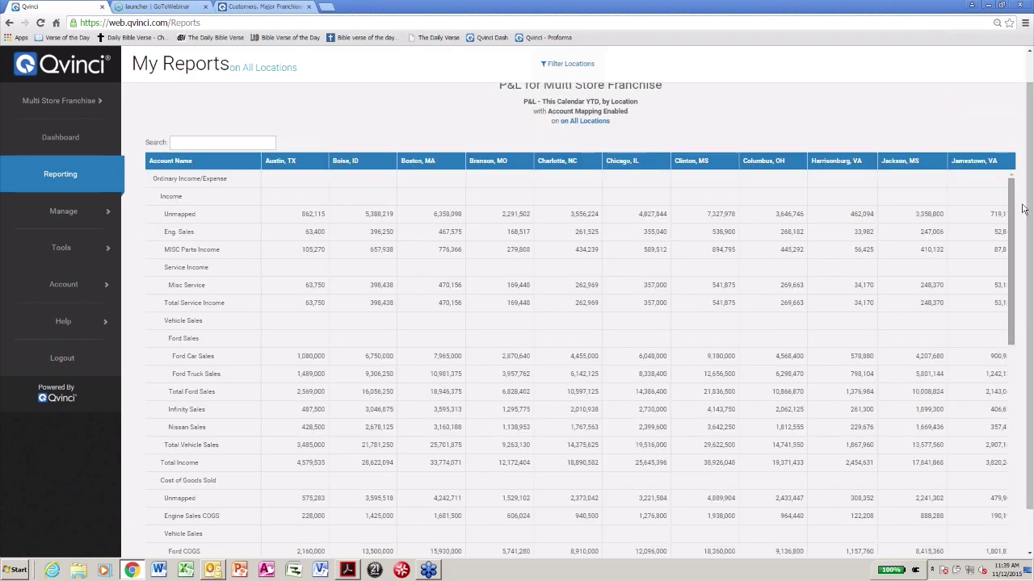
pyautogui.scroll(2, 203, 103)
# - Return to the report list and build an all-locations Profit & Loss report by Month for This Calendar YTD
pyautogui.click(200, 102)
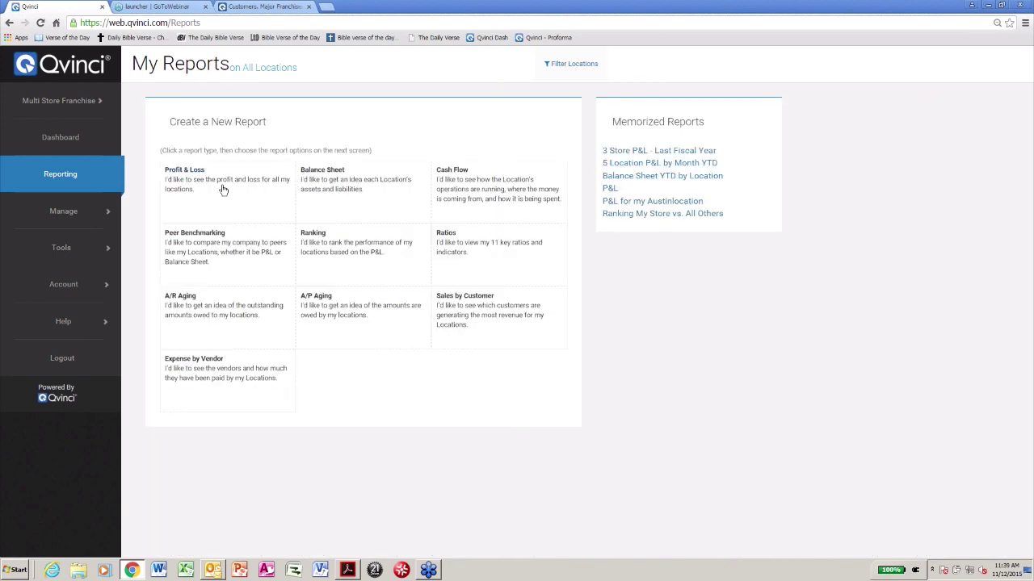
pyautogui.click(185, 184)
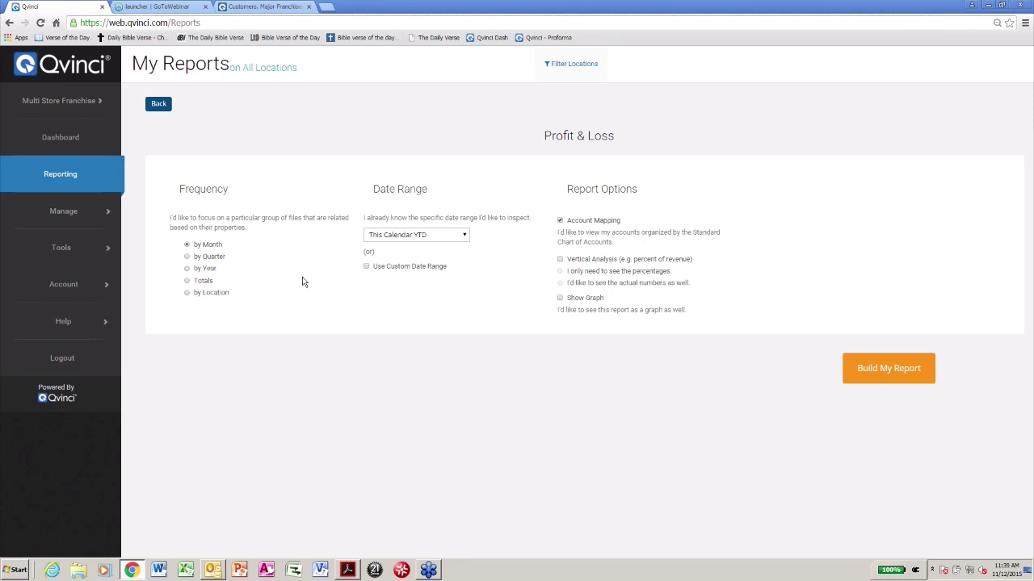
pyautogui.click(559, 259)
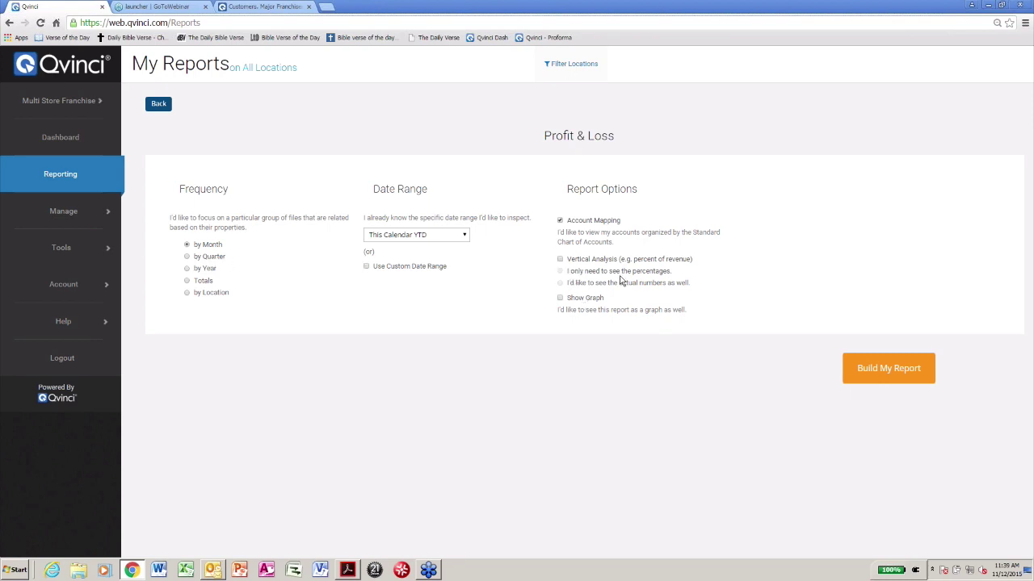
pyautogui.click(888, 369)
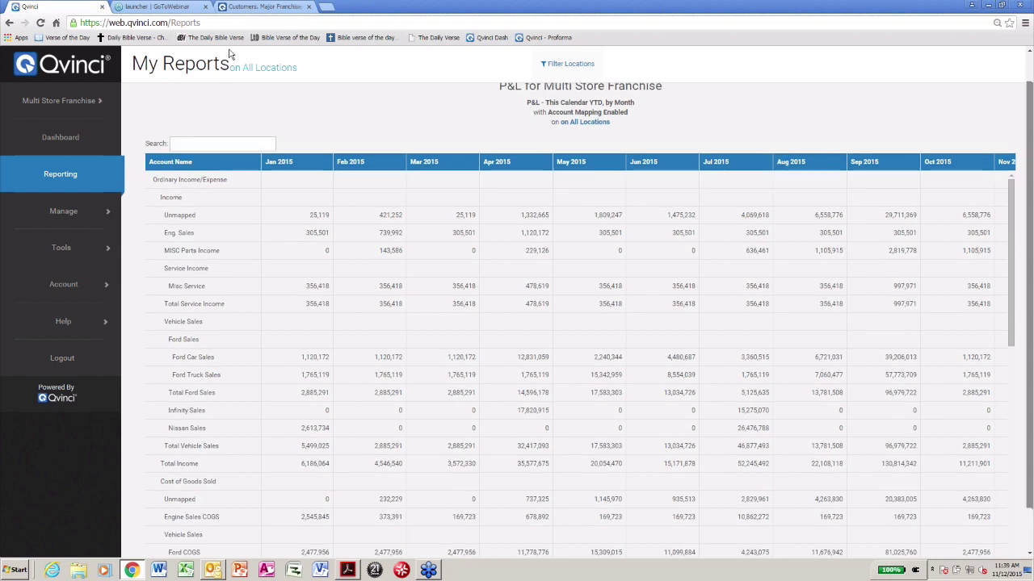
# - Build a Ranking report for This Calendar YTD and sort the locations by Net Income, first descending and then ascending
pyautogui.click(202, 107)
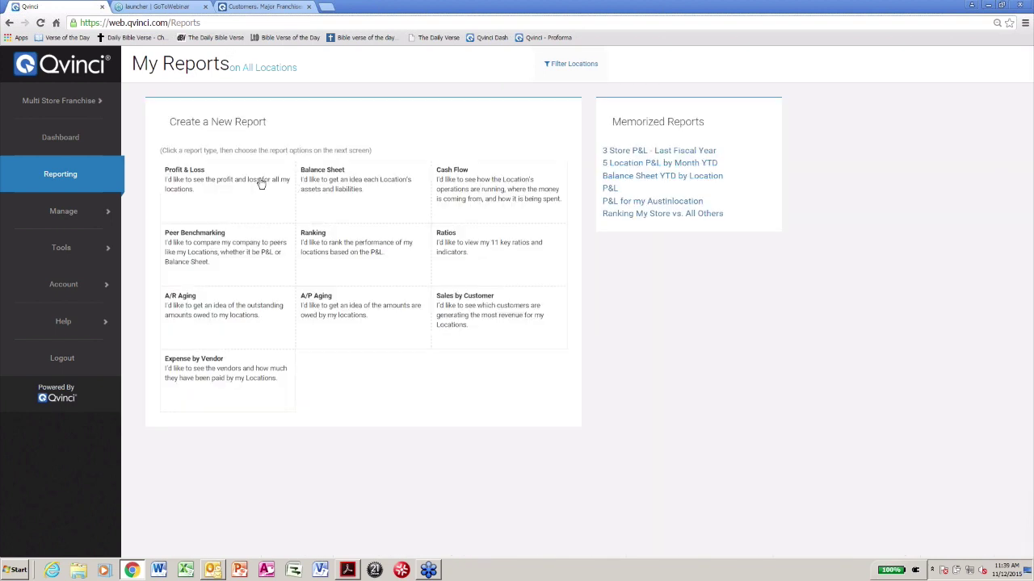
pyautogui.click(317, 246)
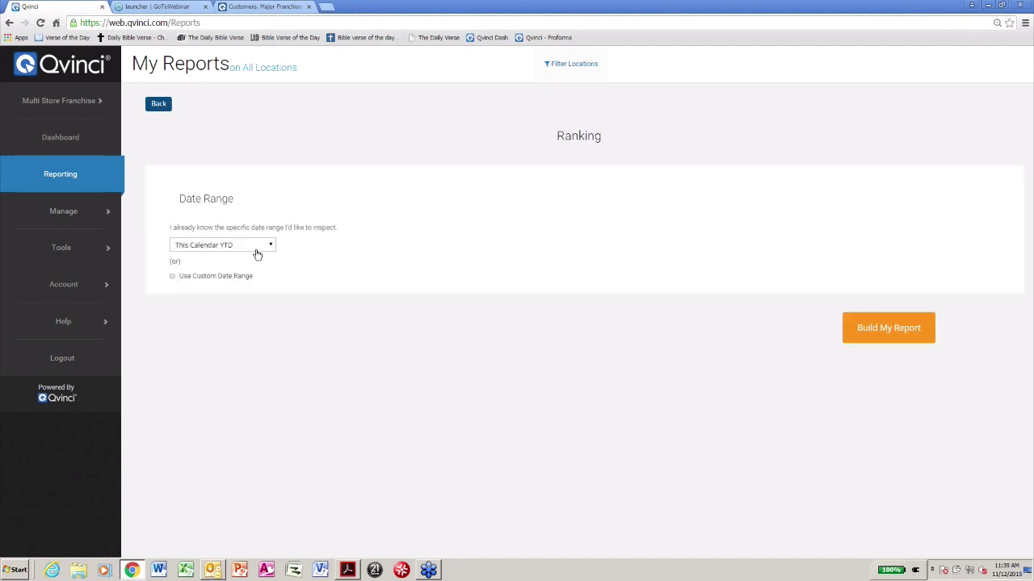
pyautogui.click(888, 327)
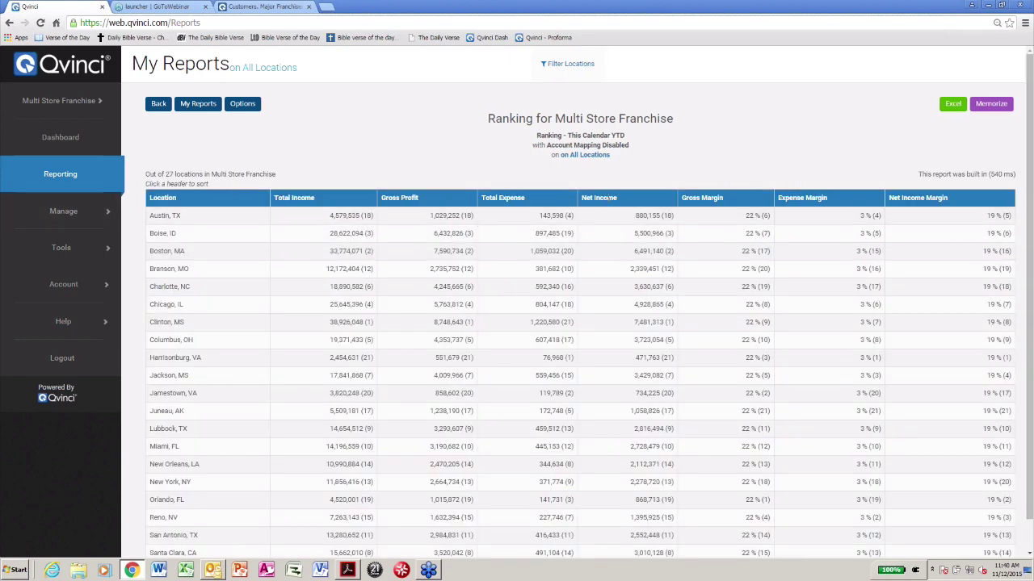
pyautogui.click(647, 202)
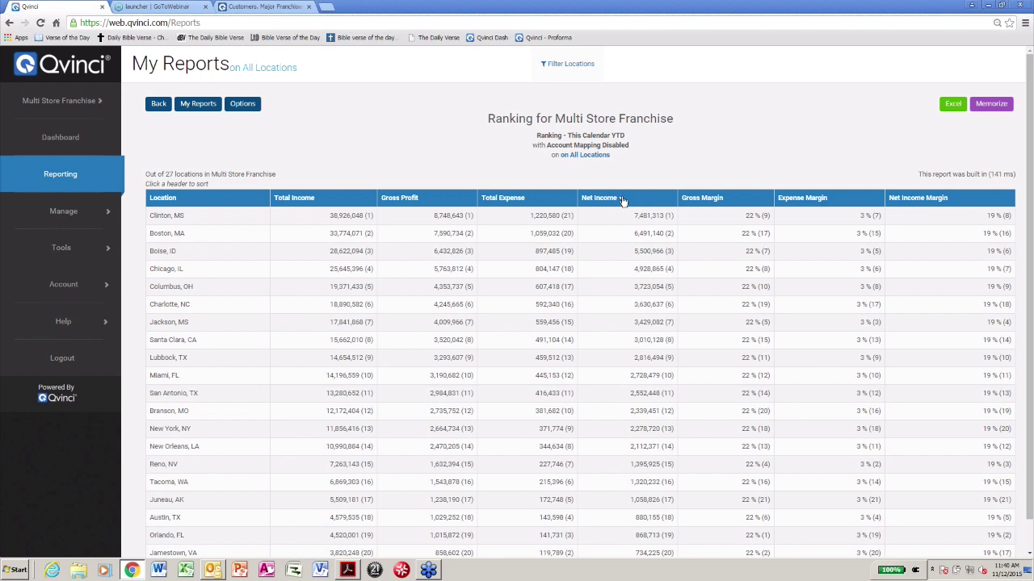
pyautogui.click(626, 206)
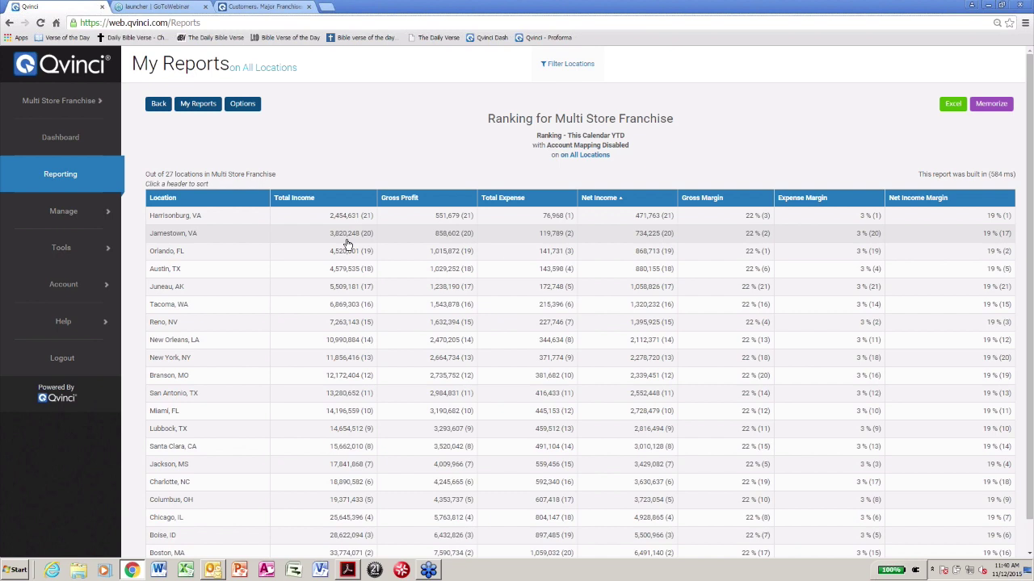
# - Open the Qvinci dashboard, look at the ProAdvisors presentation PDF in Adobe Acrobat Reader, and return to Chrome
pyautogui.click(199, 106)
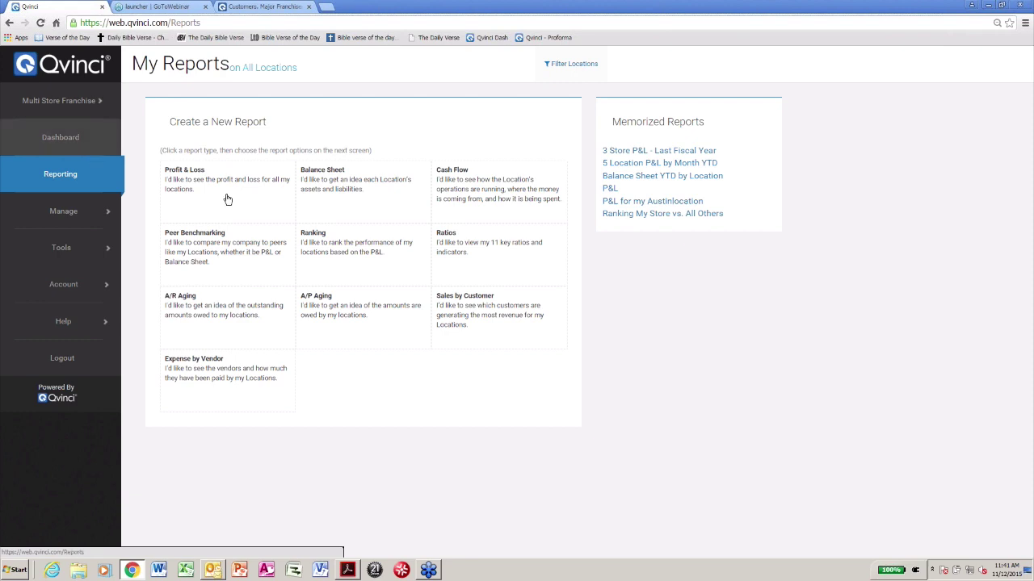
pyautogui.click(71, 142)
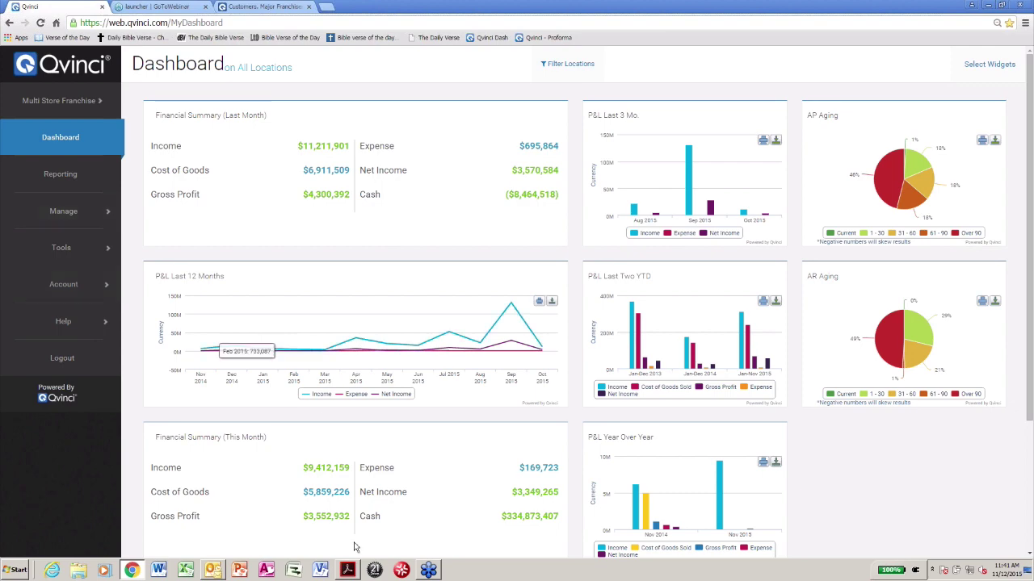
pyautogui.click(352, 575)
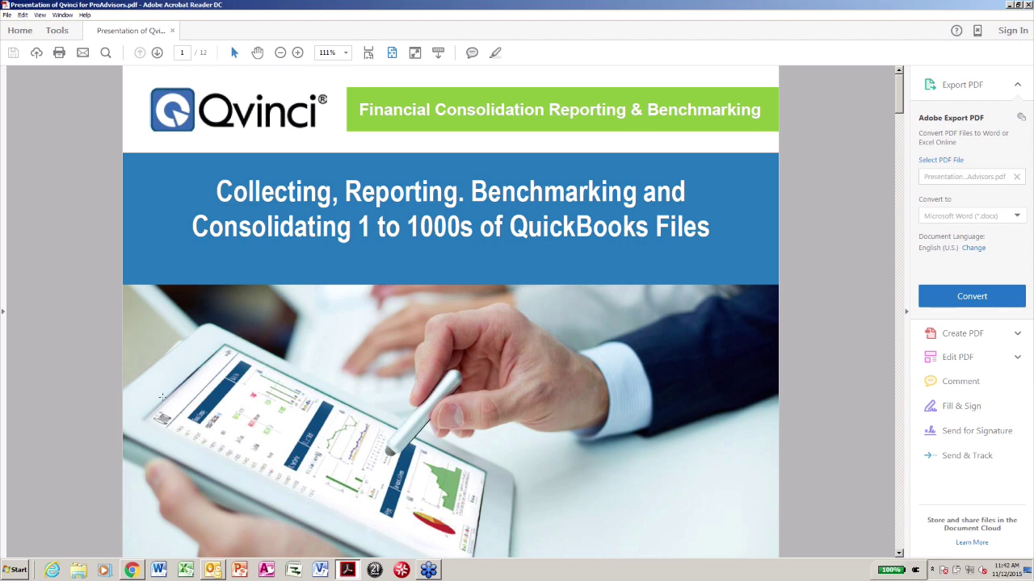
pyautogui.moveTo(140, 575)
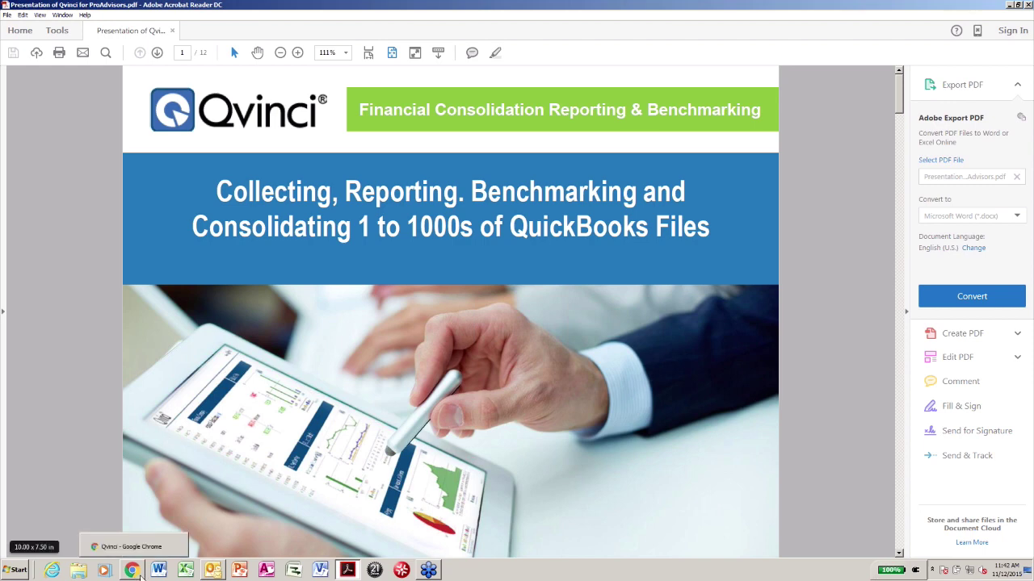
pyautogui.click(141, 575)
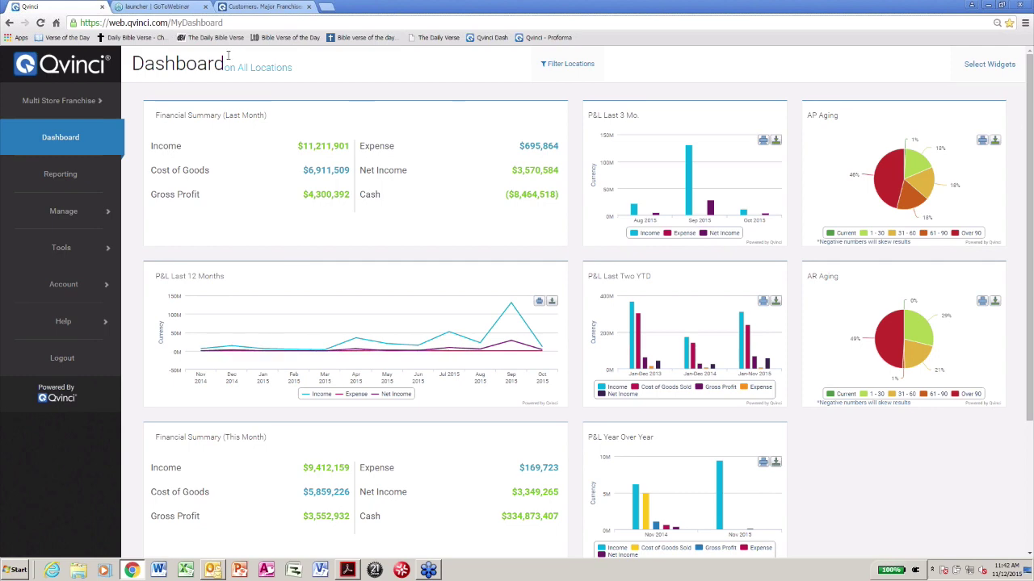
# - Clear all location filters on the dashboard and apply the selection of all locations
pyautogui.click(566, 64)
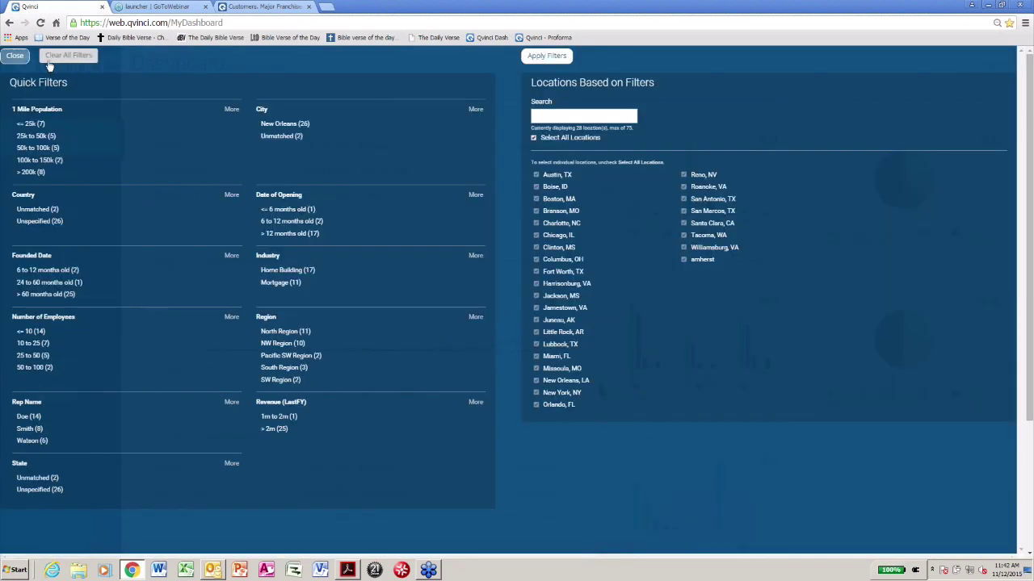
pyautogui.click(68, 56)
pyautogui.click(546, 56)
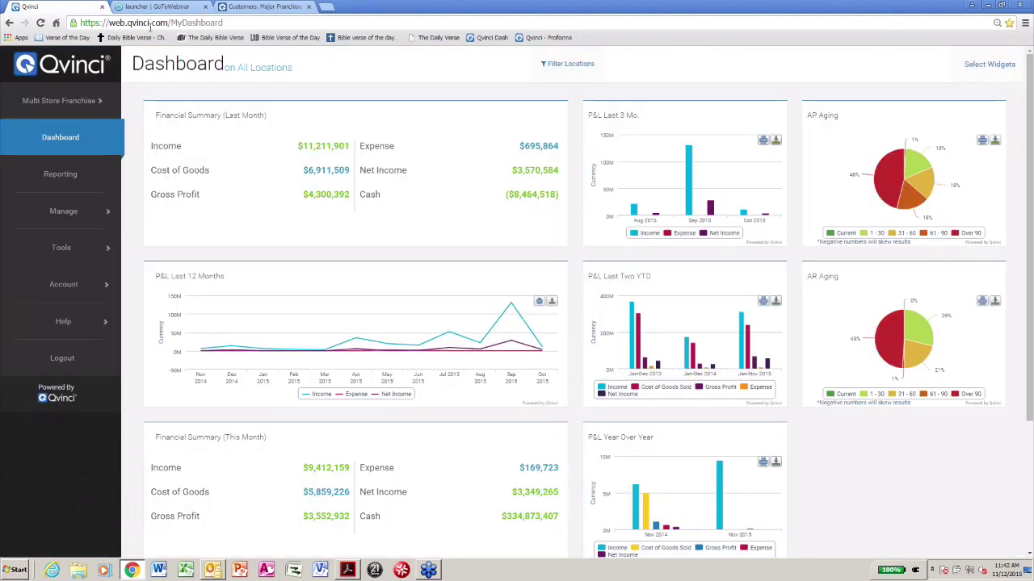
# - From Reporting, build a monthly Profit & Loss report for This Calendar YTD with Account Mapping enabled
pyautogui.click(65, 174)
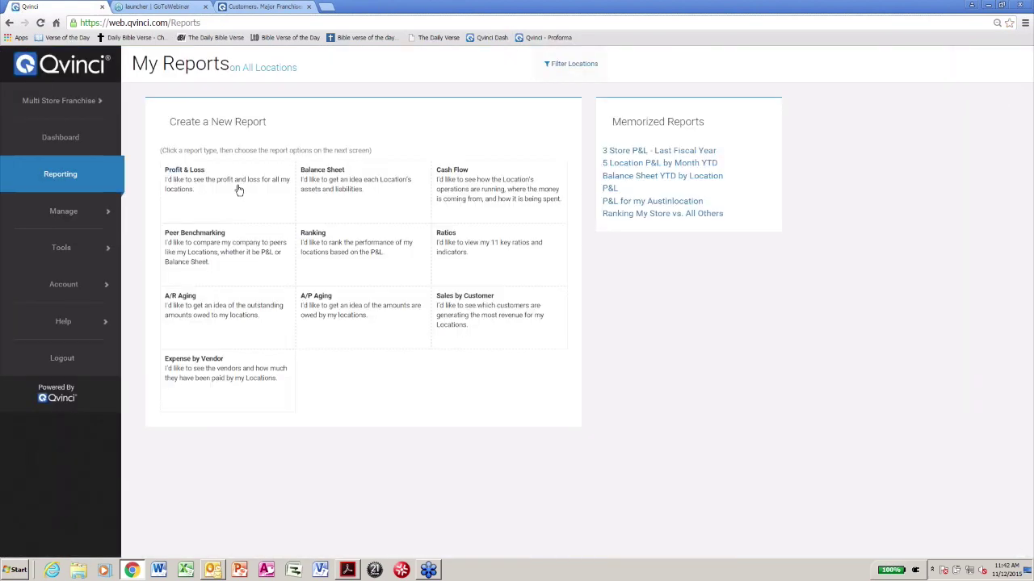
pyautogui.click(190, 175)
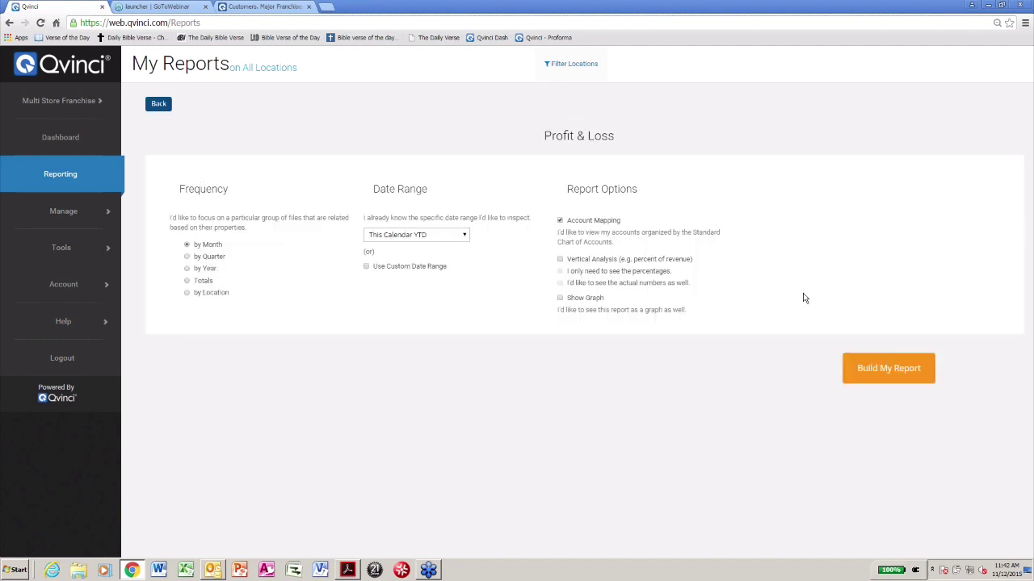
pyautogui.click(879, 378)
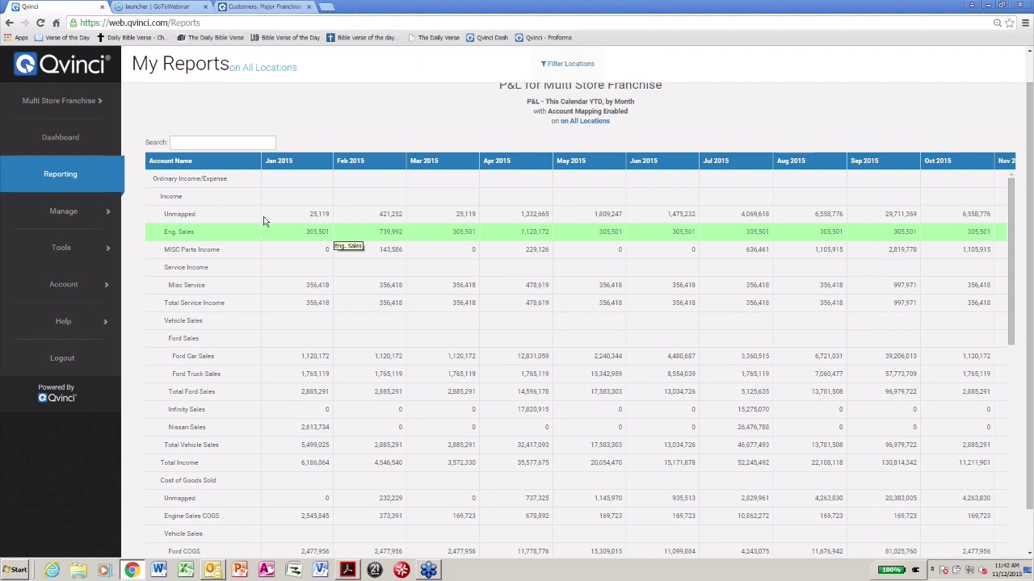
# - Start a new Profit & Loss report with the frequency by Location for This Calendar YTD and build it
pyautogui.click(303, 218)
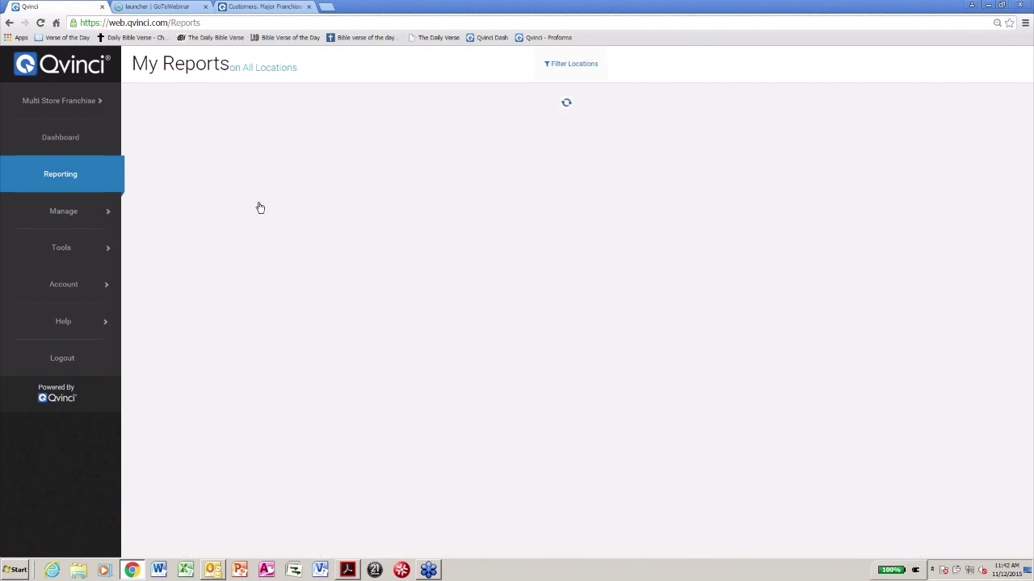
pyautogui.click(187, 190)
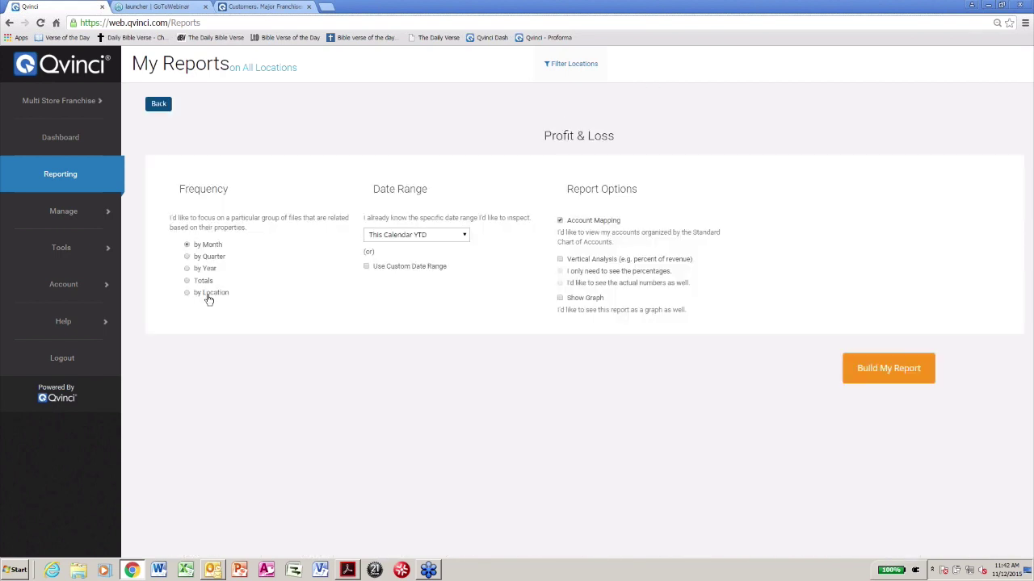
pyautogui.click(209, 296)
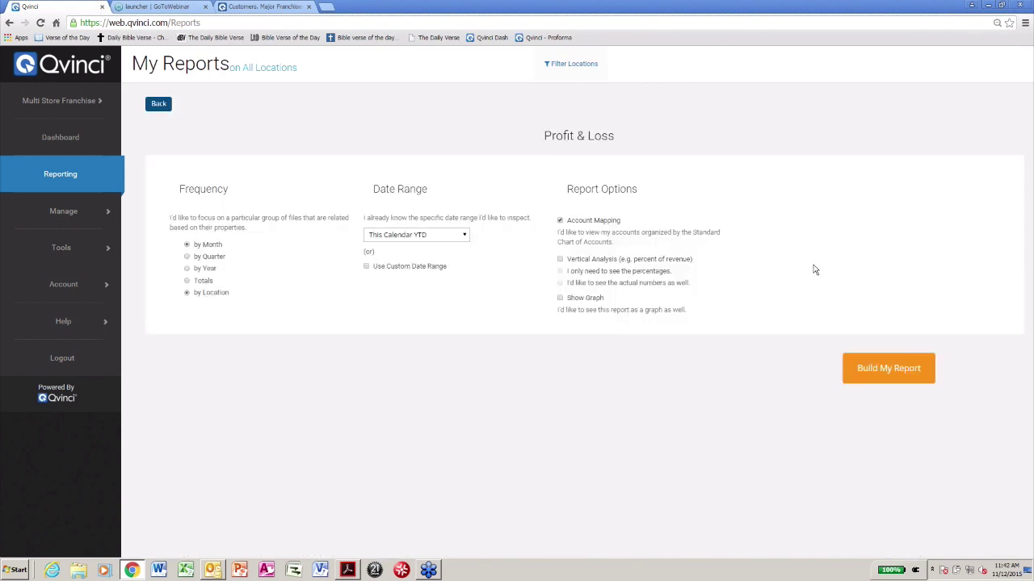
pyautogui.click(890, 370)
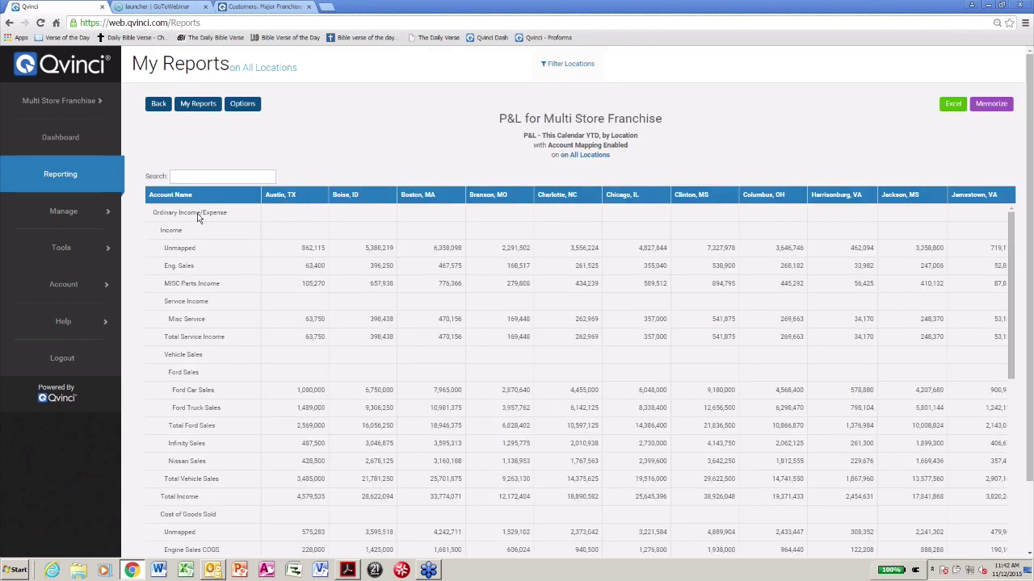
# - Examine the Service Income and Total Service Income rows across the location columns, and return to the report list
pyautogui.scroll(-1, 197, 219)
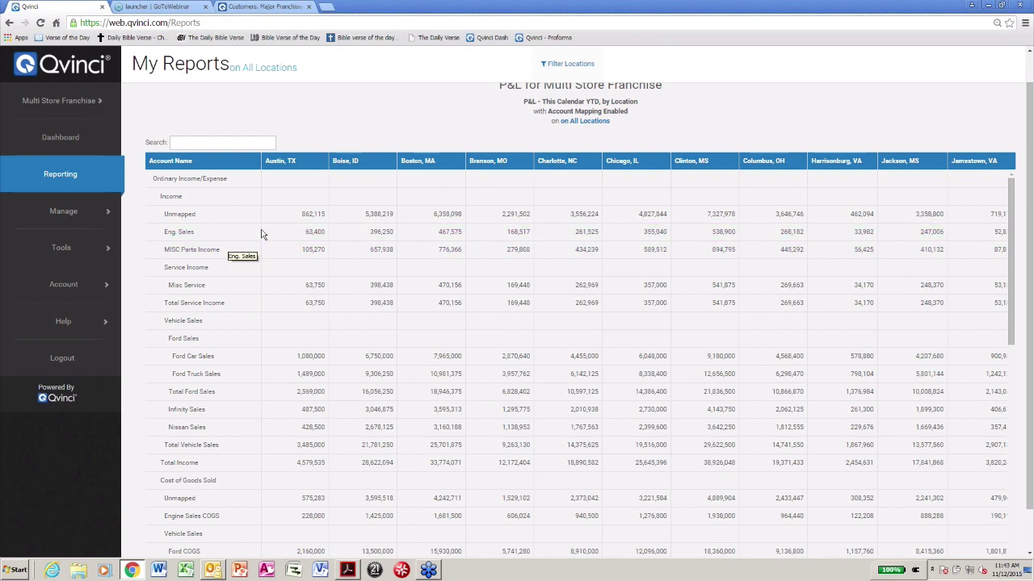
pyautogui.click(202, 267)
pyautogui.click(199, 321)
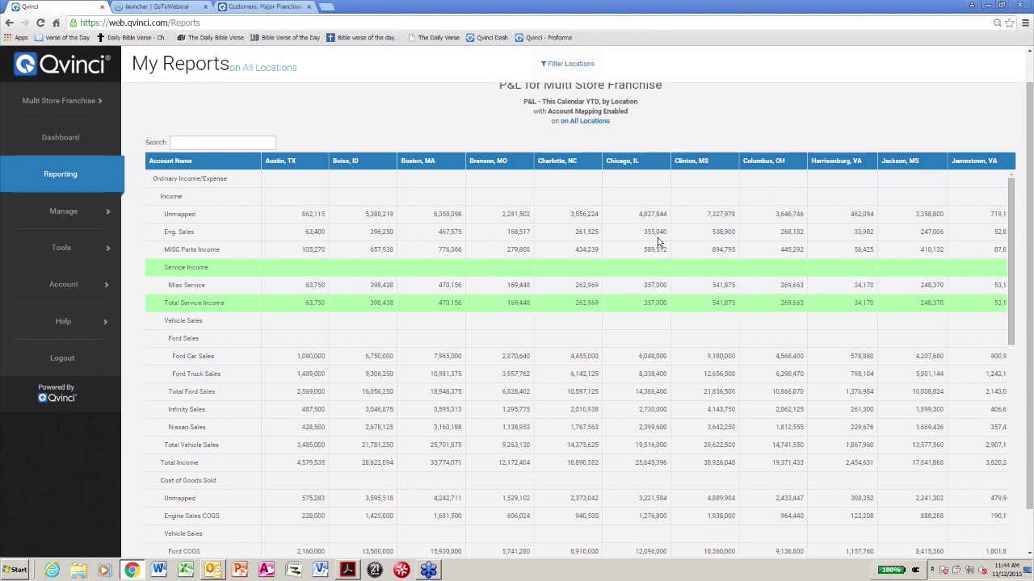
pyautogui.click(725, 239)
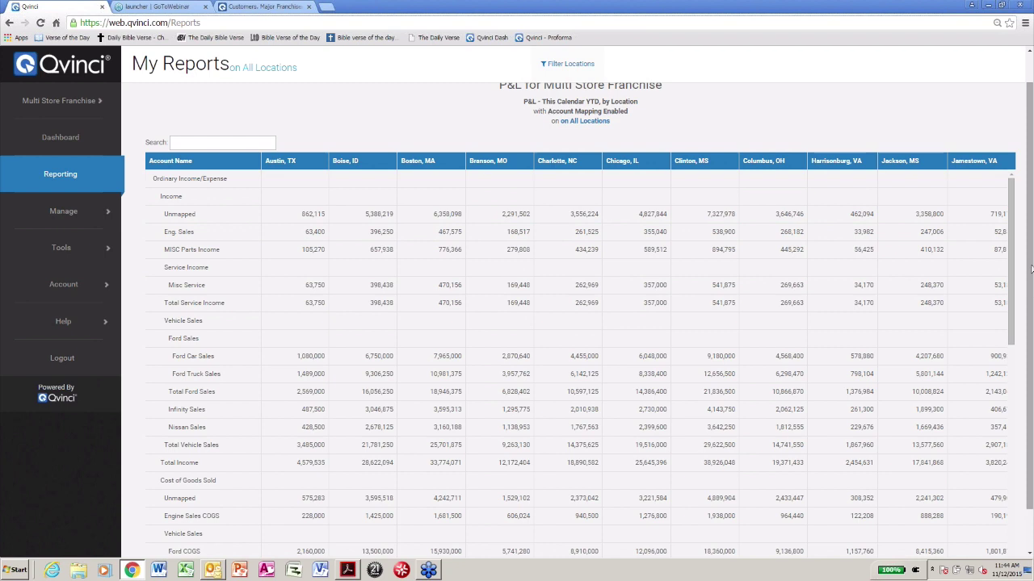
pyautogui.scroll(1, 187, 122)
pyautogui.scroll(1, 187, 122)
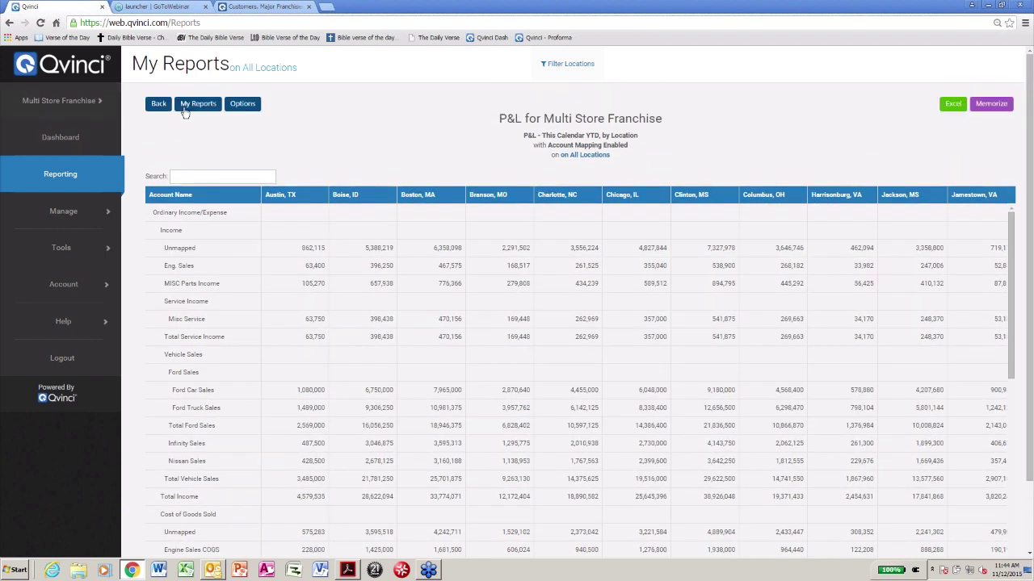
pyautogui.click(199, 106)
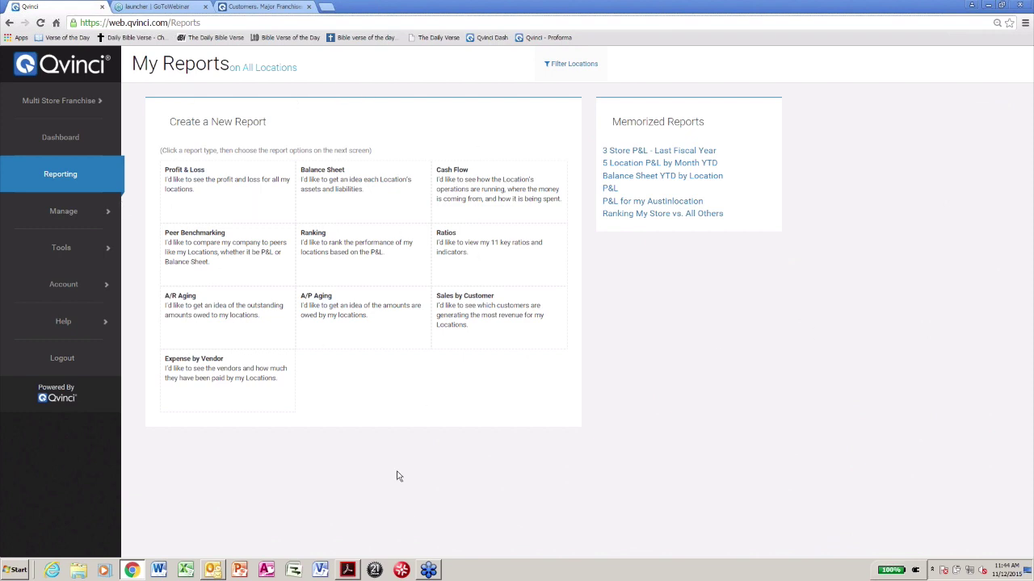
# - Switch to the Qvinci ProAdvisors presentation PDF in Adobe Acrobat Reader
pyautogui.hotkey('alt', 'Tab')
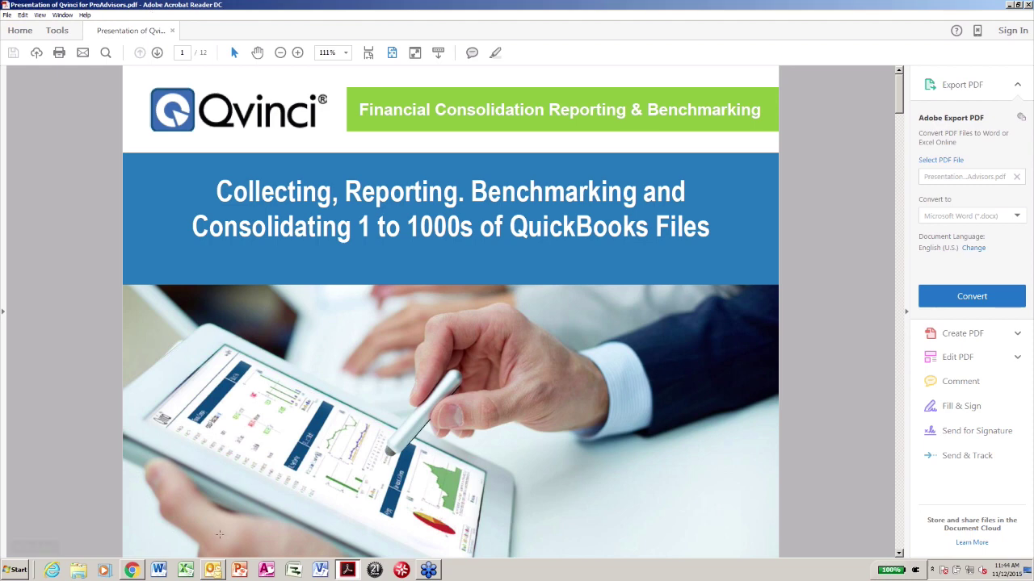
pyautogui.rightClick(214, 570)
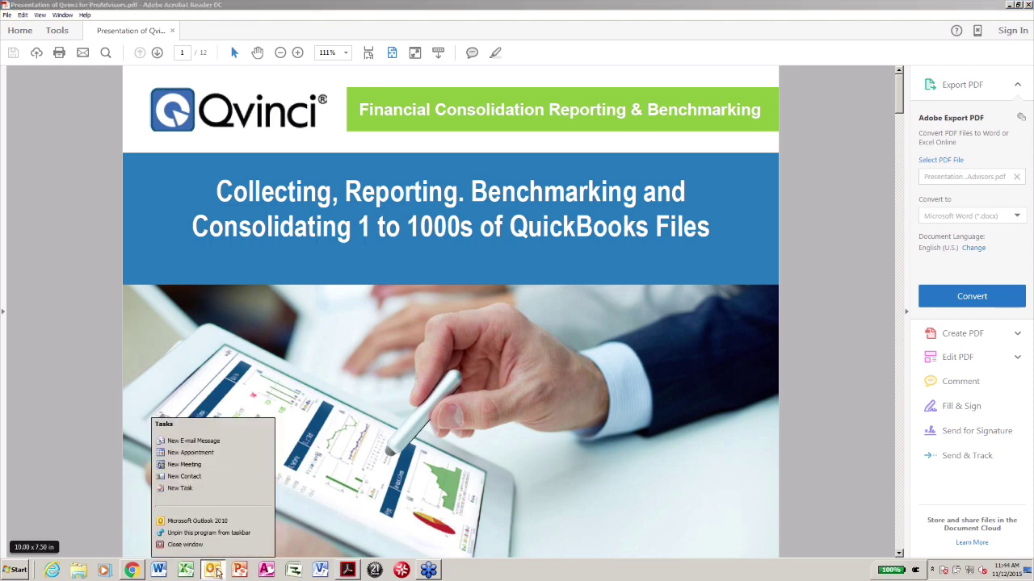
pyautogui.click(857, 178)
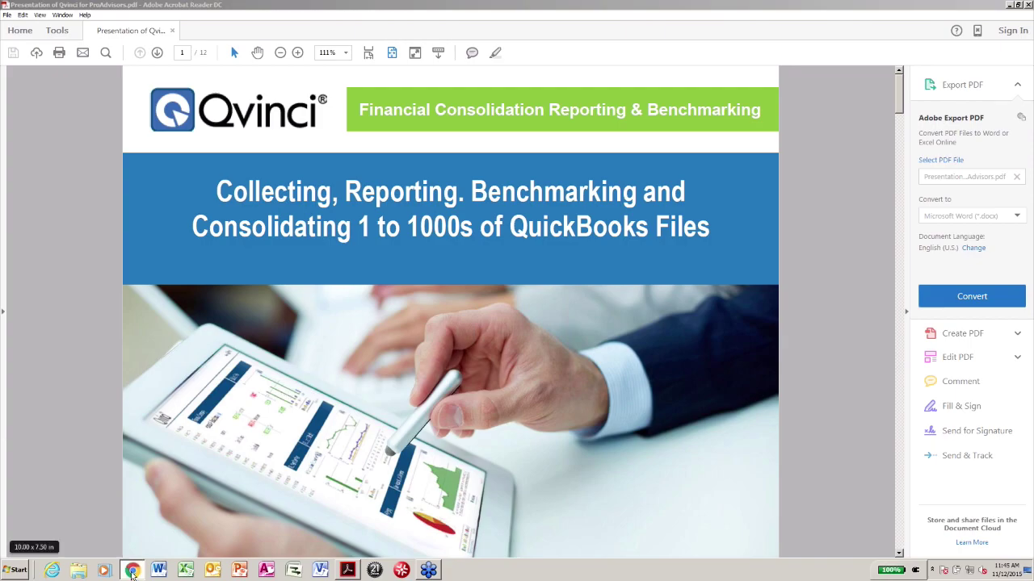
# - Switch to Qvinci in Chrome, start a new Profit & Loss report and open the location filters
pyautogui.hotkey('alt', 'Tab')
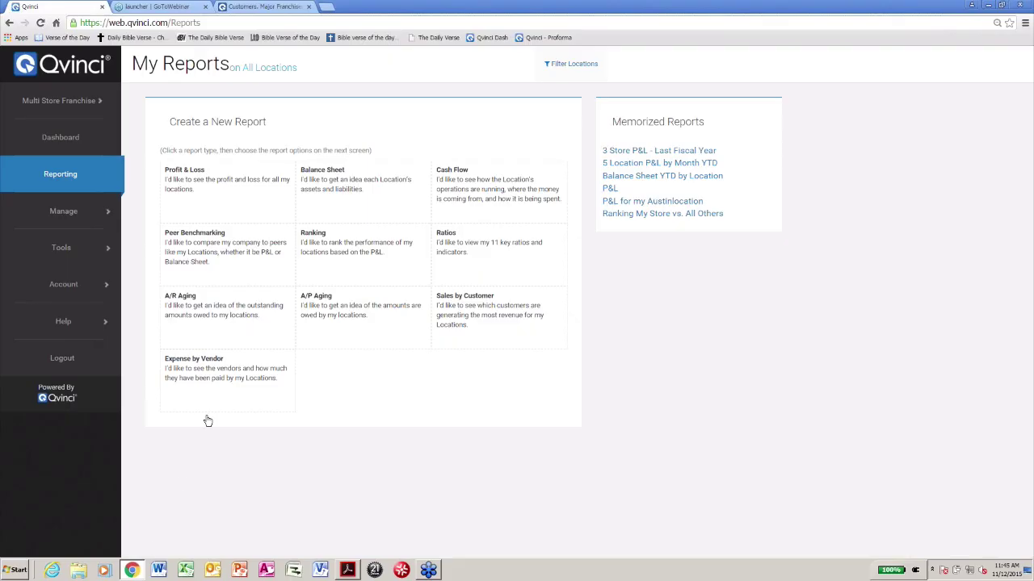
pyautogui.click(195, 181)
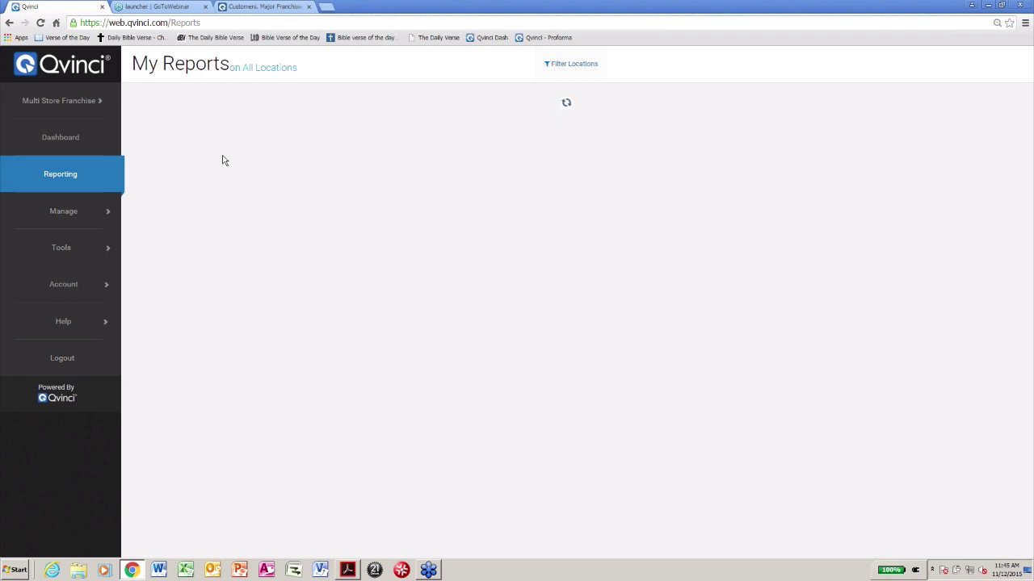
pyautogui.click(584, 66)
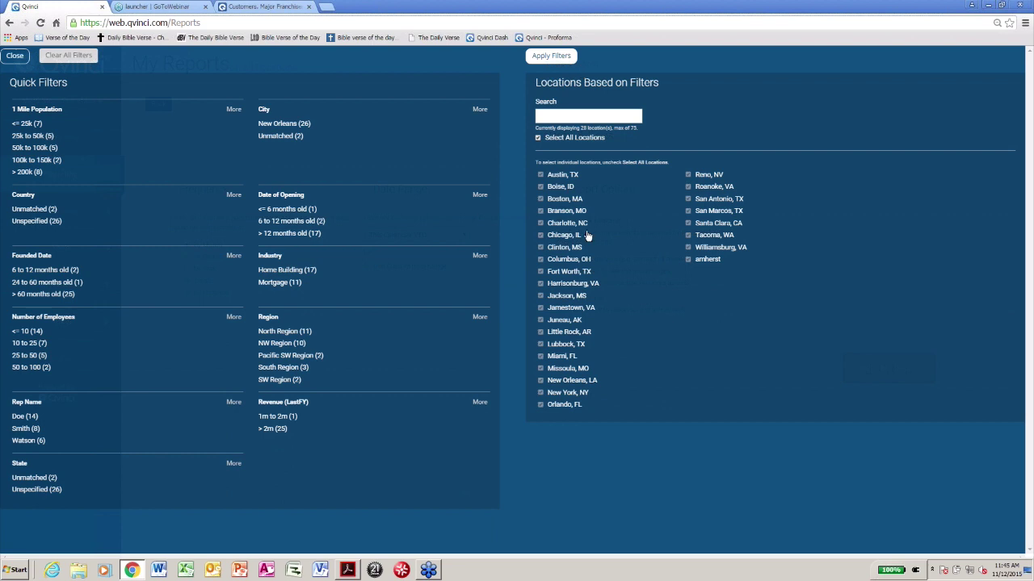
pyautogui.click(564, 188)
pyautogui.click(567, 213)
# - View the Qvinci clients page, and return to the Profit & Loss report options with the location filters closed
pyautogui.click(267, 8)
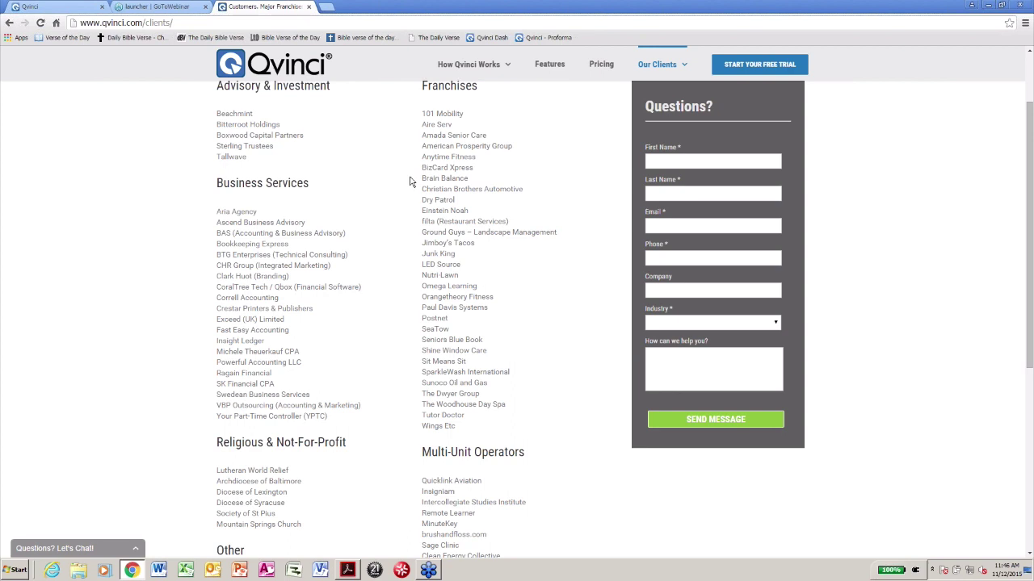
pyautogui.click(49, 6)
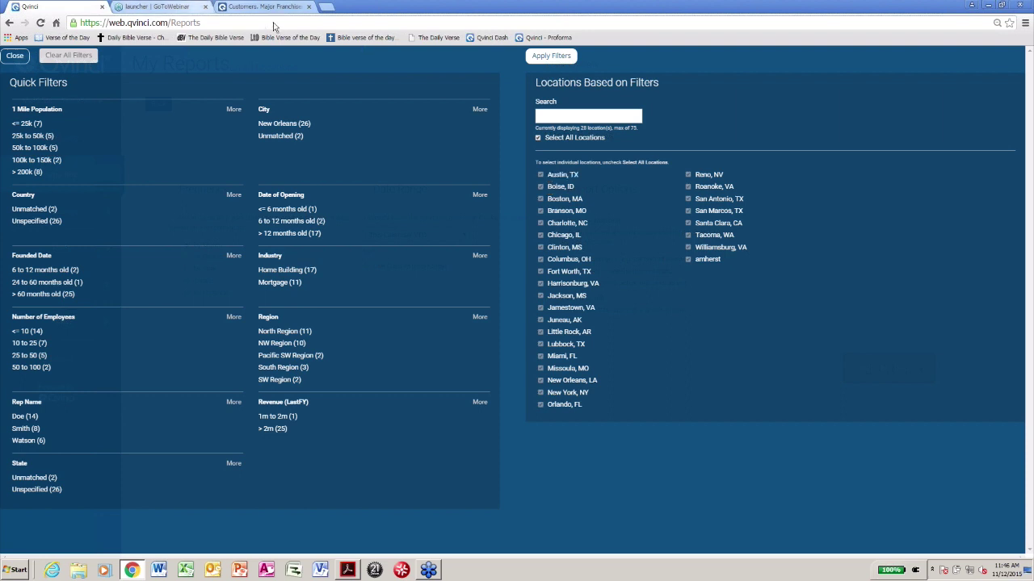
pyautogui.click(17, 57)
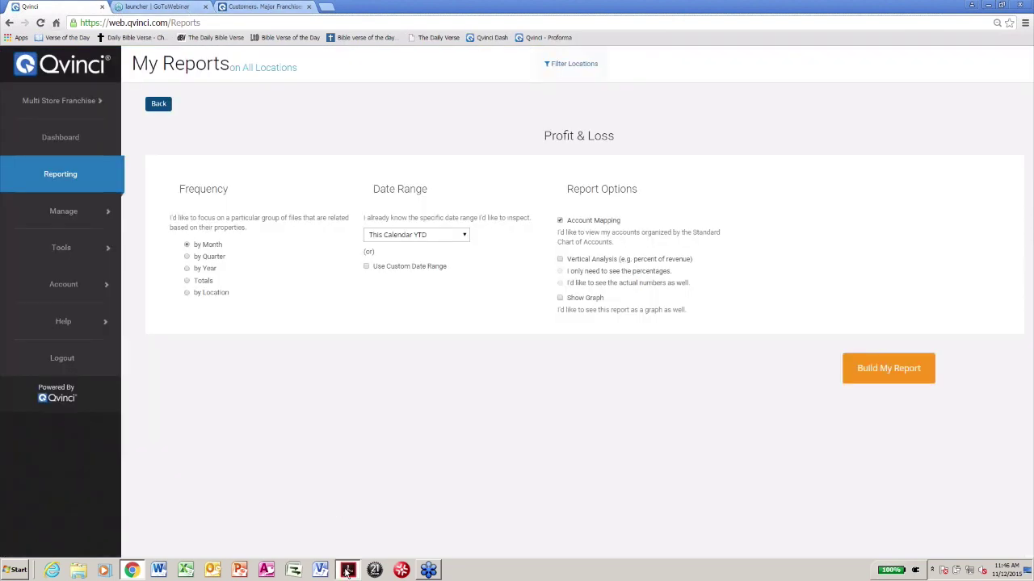
# - Switch to the Qvinci presentation PDF in Adobe Acrobat Reader and advance to the ProAdvisor Webinars page
pyautogui.click(347, 570)
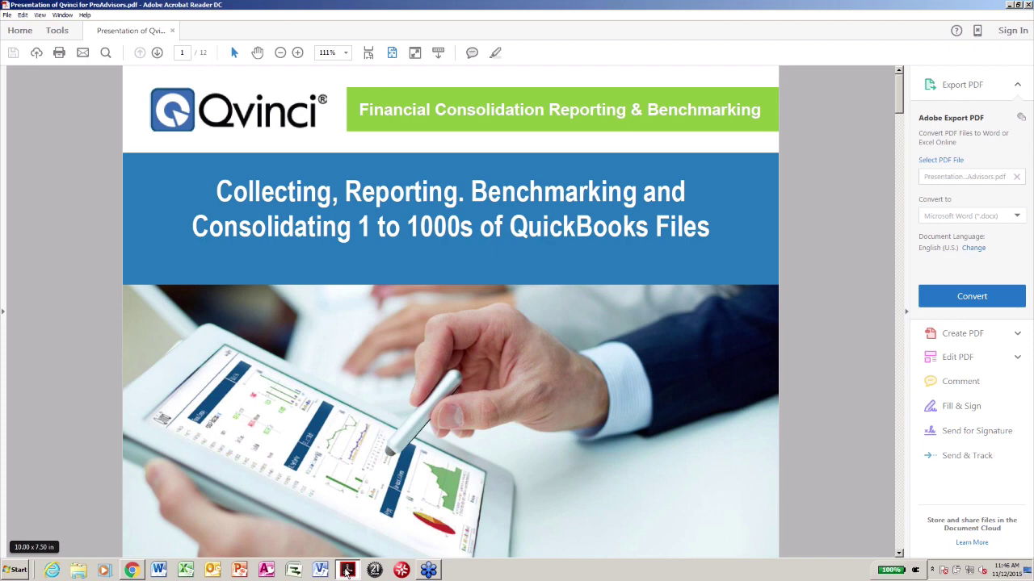
pyautogui.press('Right')
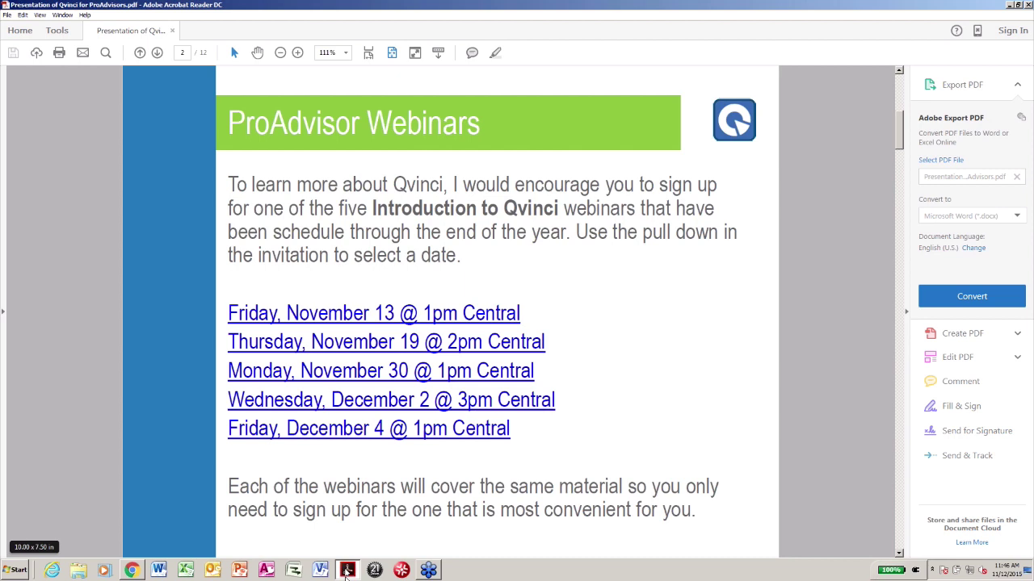
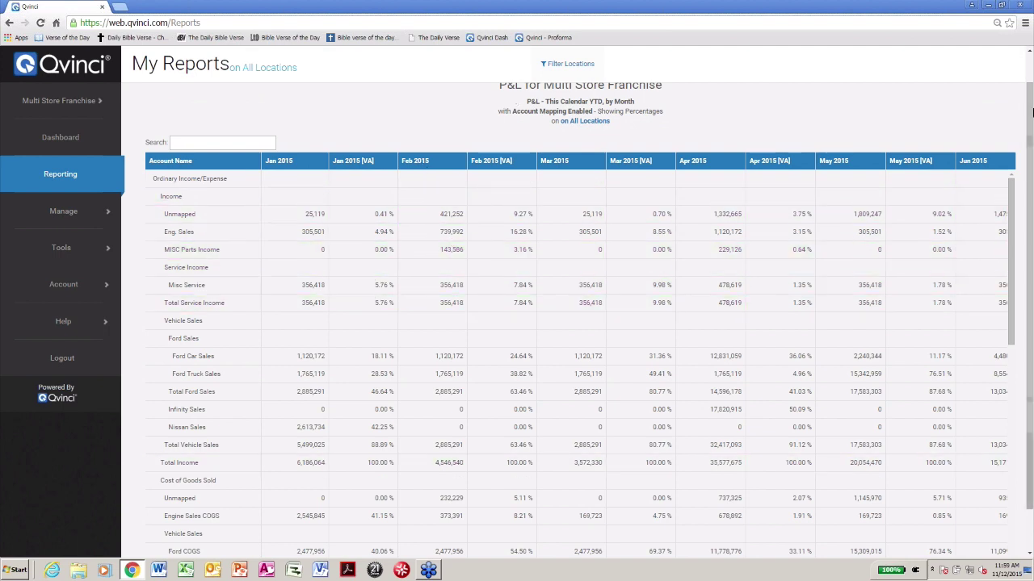
# - From the monthly P&L report in Qvinci, open the Pro Forma page and select the Austin, TX location
pyautogui.scroll(1, 1030, 48)
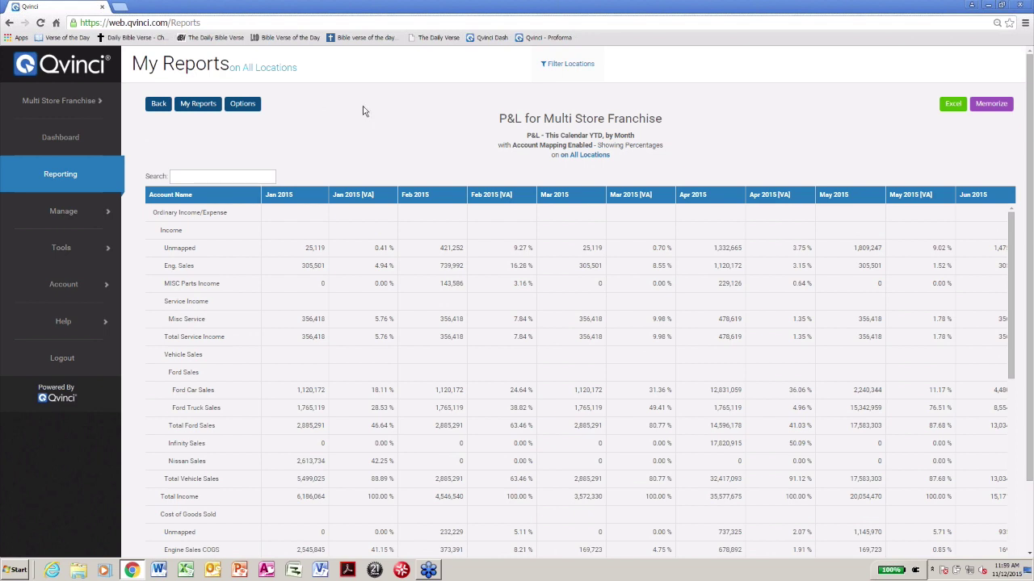
pyautogui.click(530, 38)
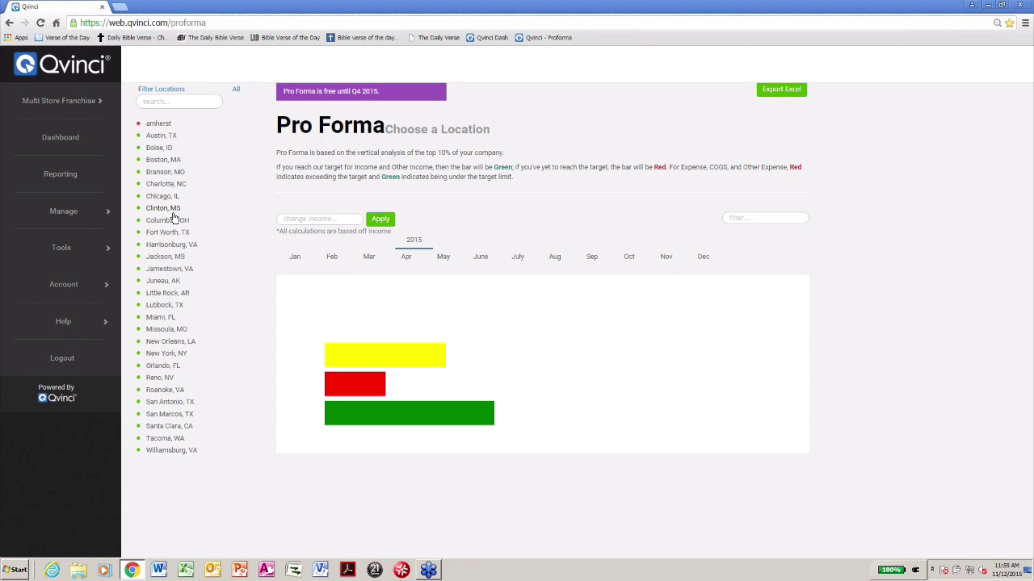
pyautogui.click(162, 135)
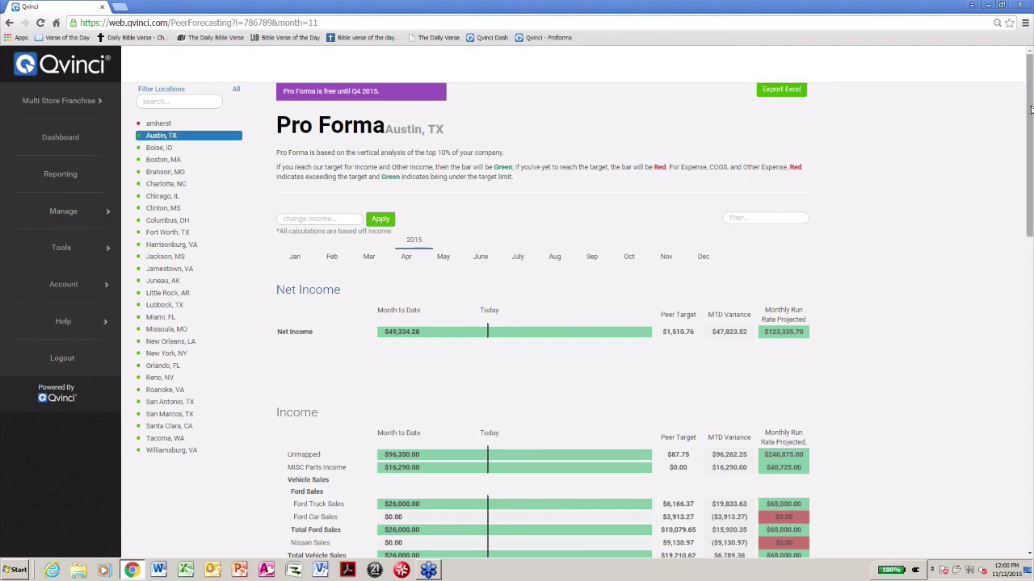
# - Examine Austin's net income, income and cost of goods sold against the peer targets, variances and projected monthly run rates
pyautogui.scroll(-3, 1031, 114)
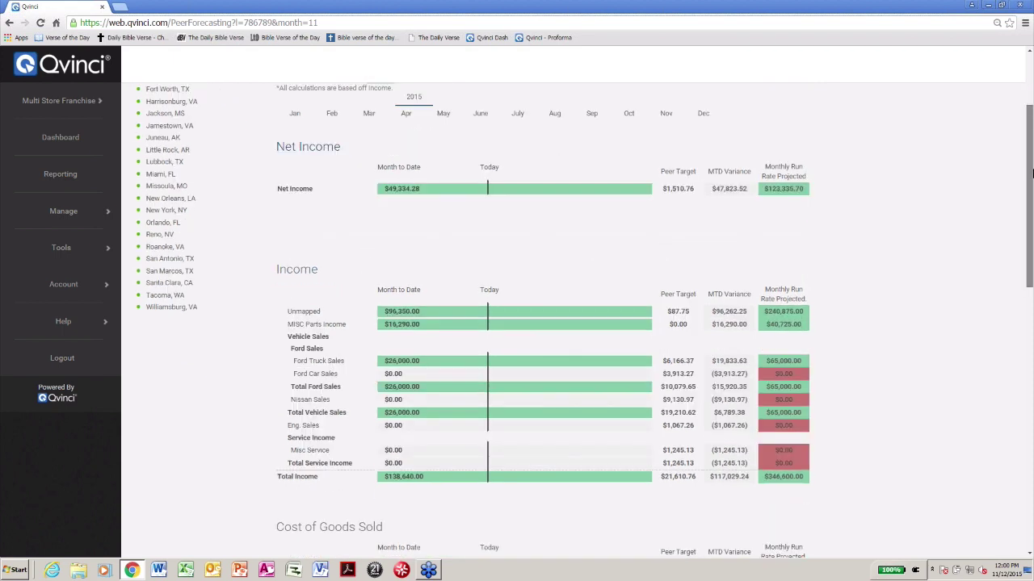
pyautogui.scroll(1, 1030, 117)
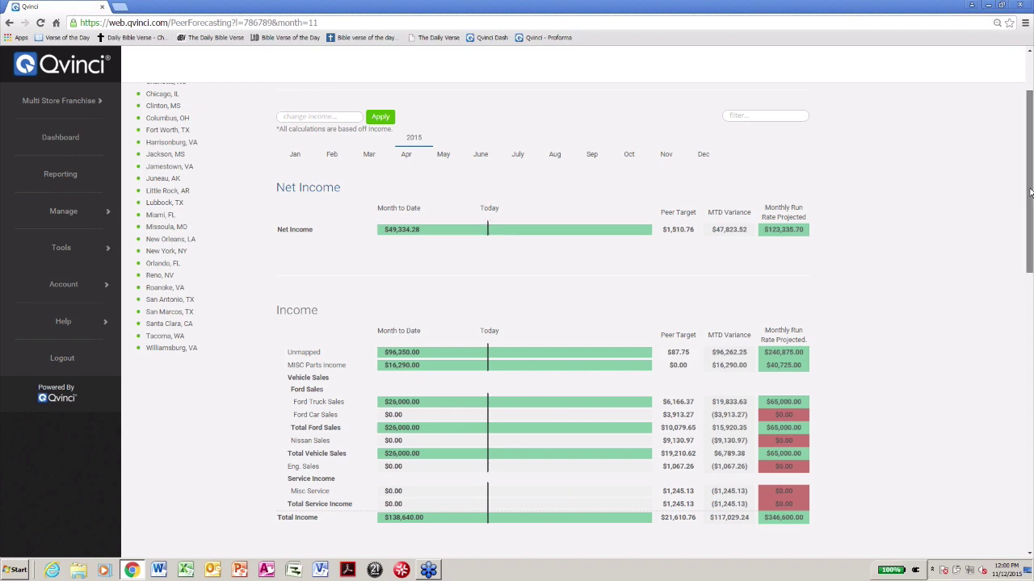
pyautogui.scroll(-3, 322, 194)
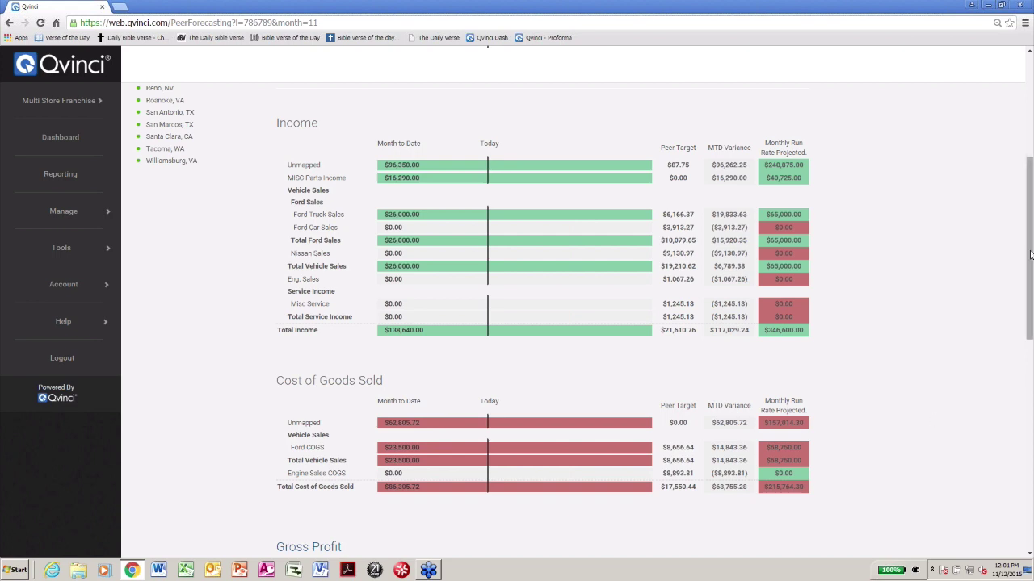
pyautogui.scroll(4, 981, 163)
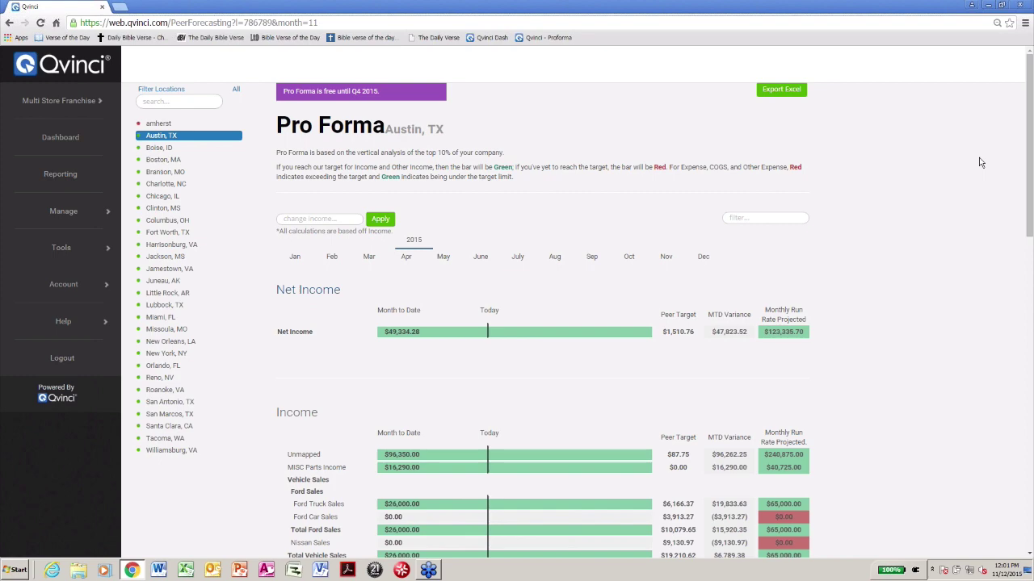
pyautogui.scroll(-1, 980, 163)
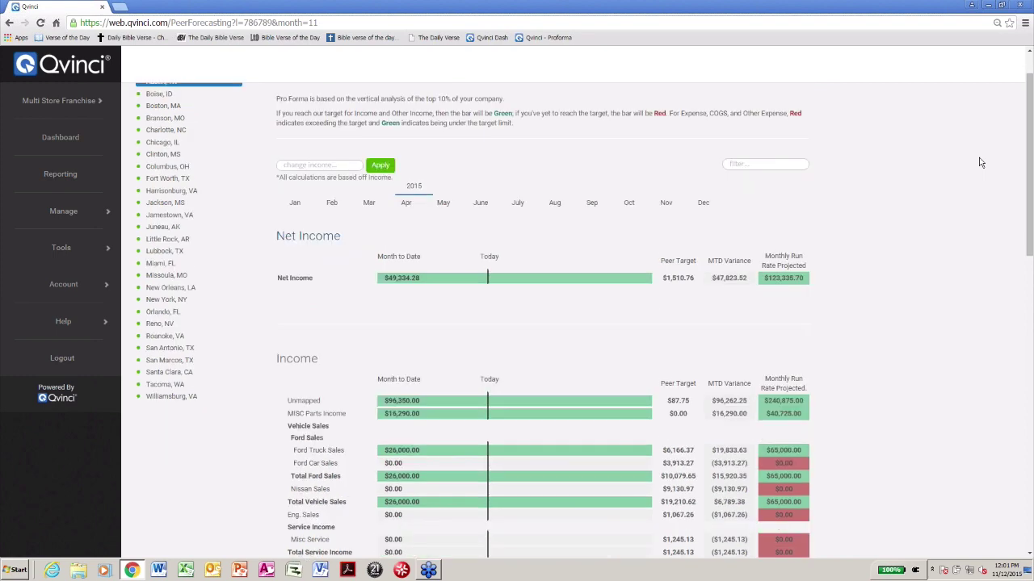
pyautogui.scroll(-2, 980, 162)
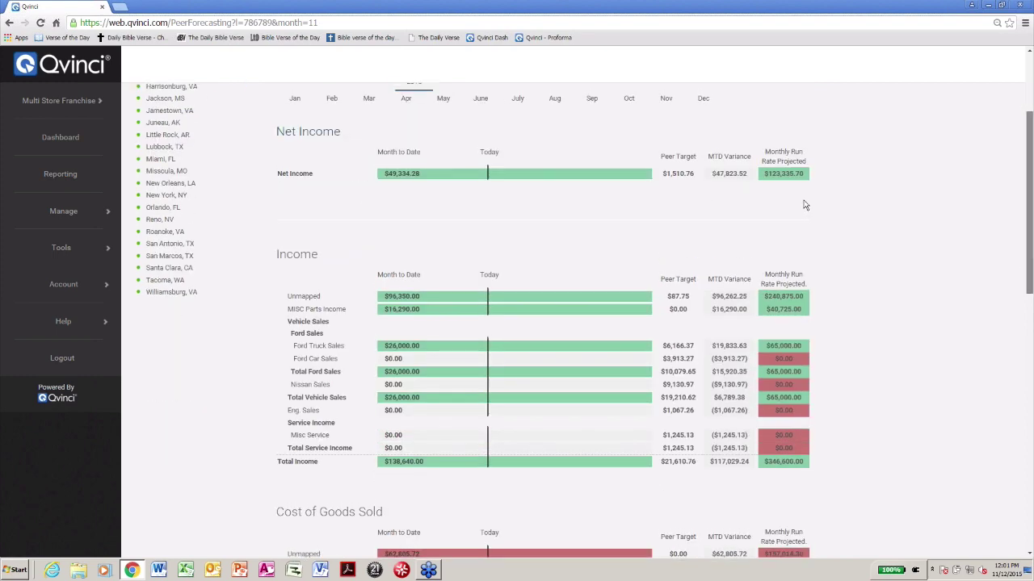
# - Show the Austin, TX Pro Forma for July 2015 and review its Net Income and Income sections
pyautogui.scroll(3, 805, 203)
pyautogui.click(514, 259)
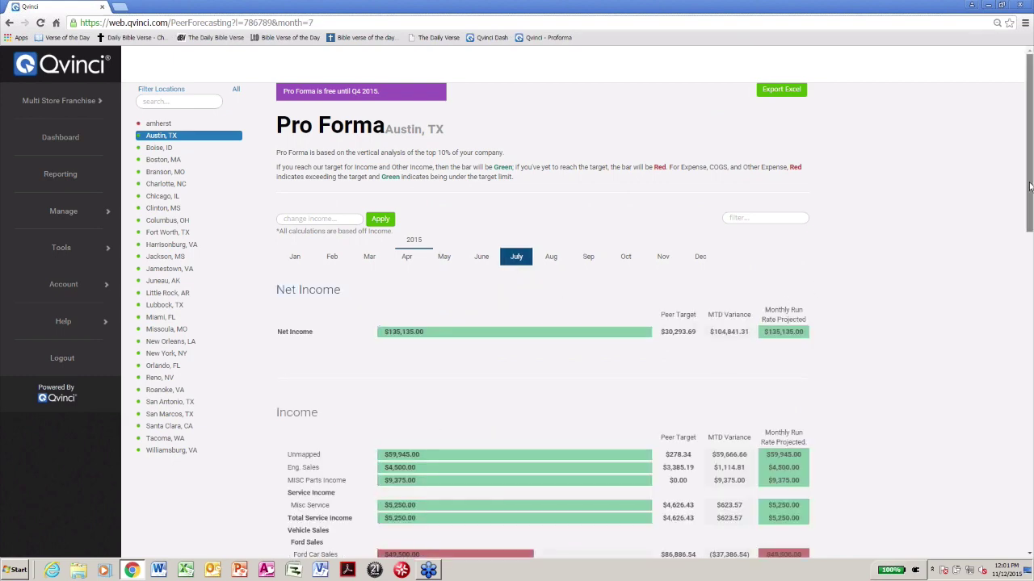
pyautogui.moveTo(1029, 187); pyautogui.dragTo(1031, 222)
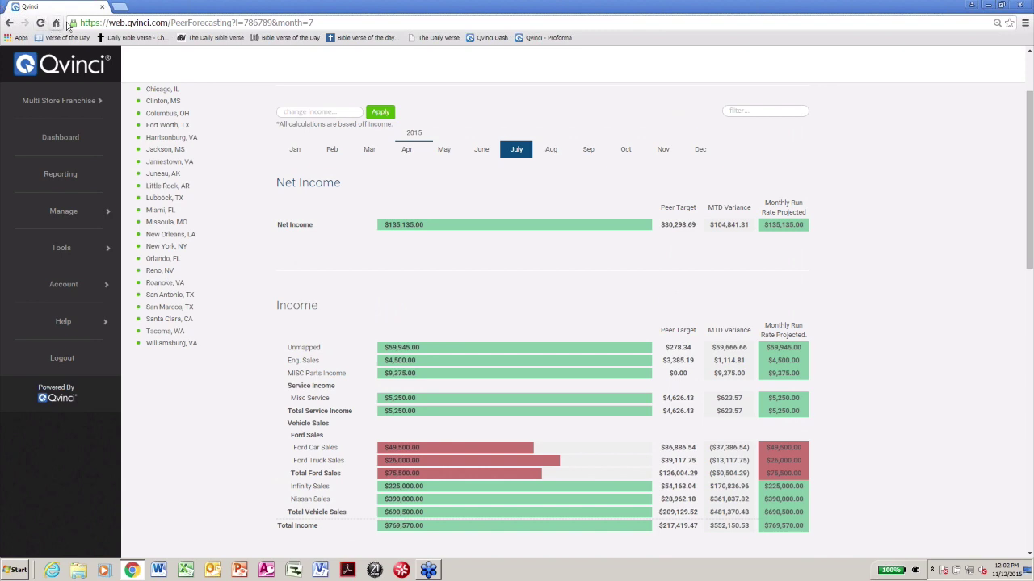
pyautogui.click(105, 22)
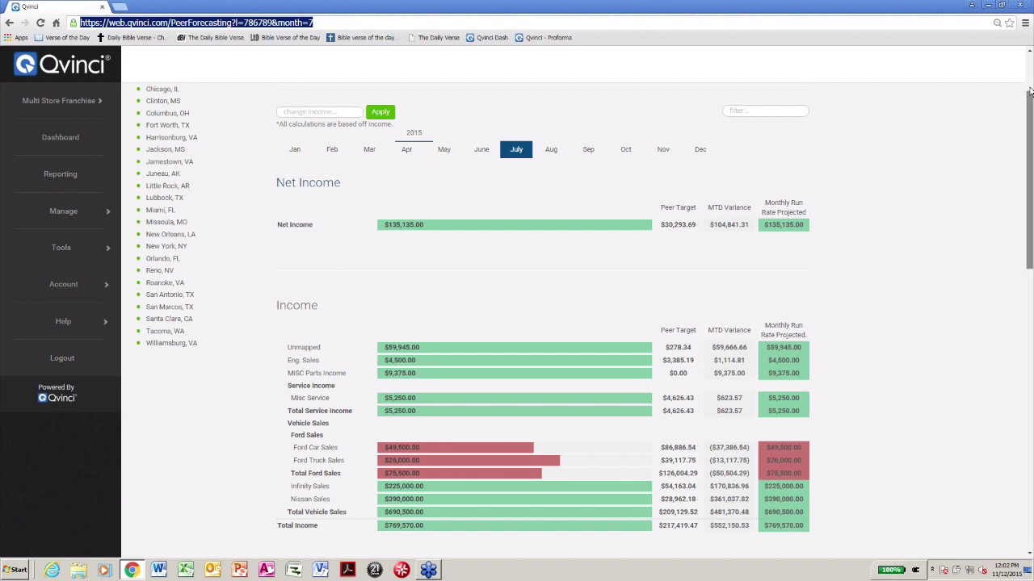
pyautogui.moveTo(1030, 91); pyautogui.dragTo(974, 17)
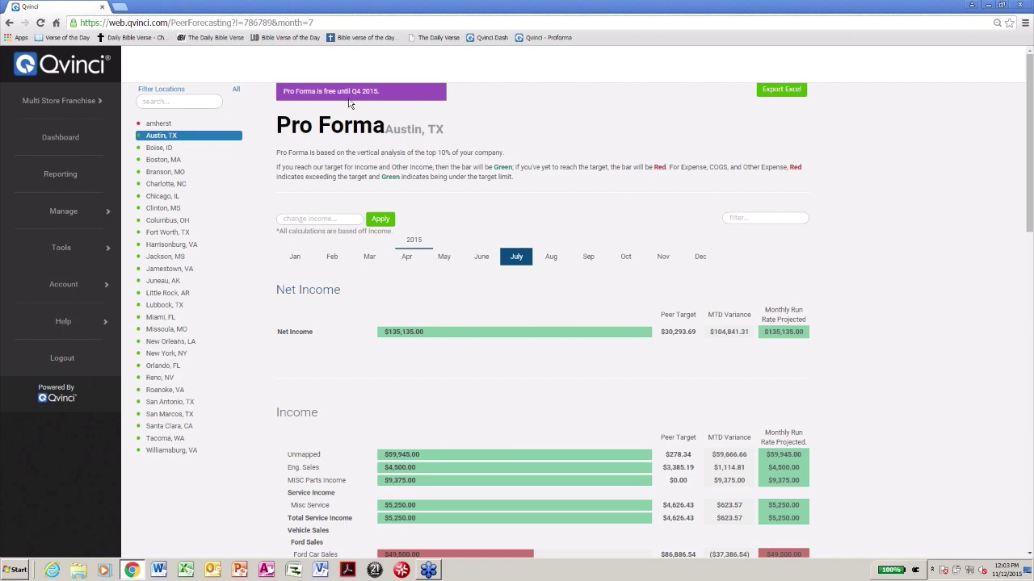
# - View the dashboard for all locations, and go to the Reporting page
pyautogui.click(501, 38)
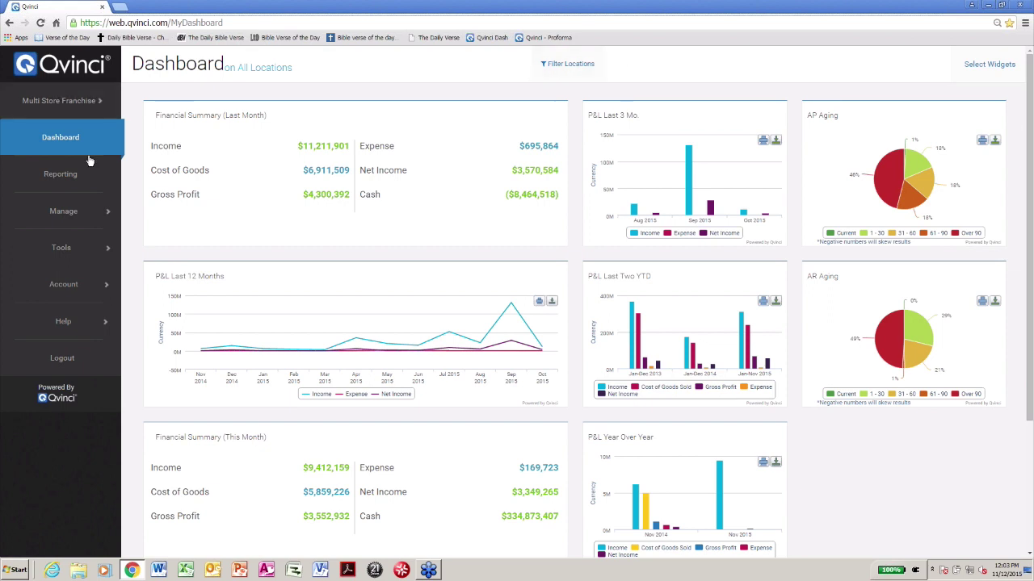
pyautogui.click(72, 173)
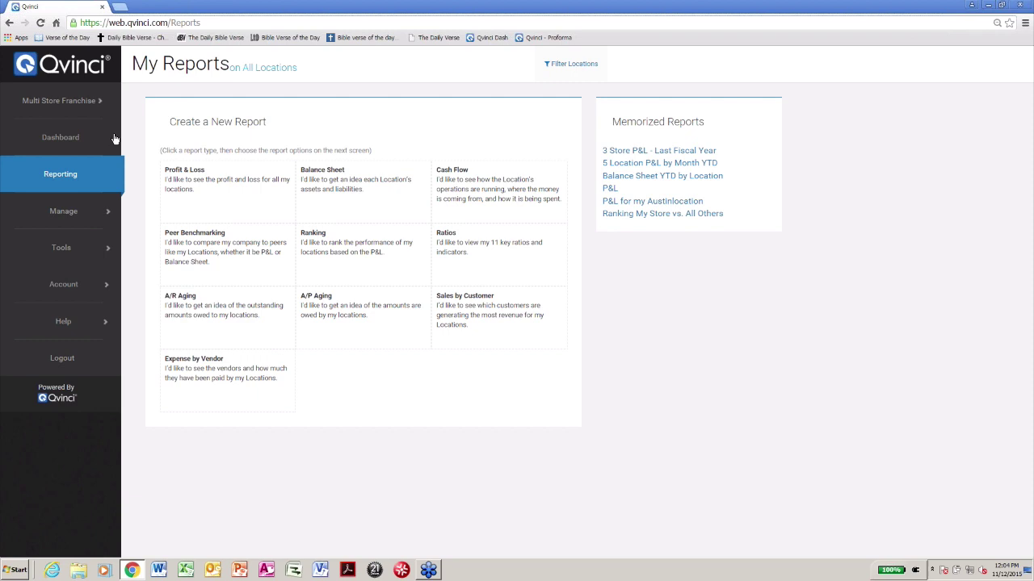
# - View the available location filters for the reports, close them unapplied and return to the dashboard
pyautogui.click(569, 65)
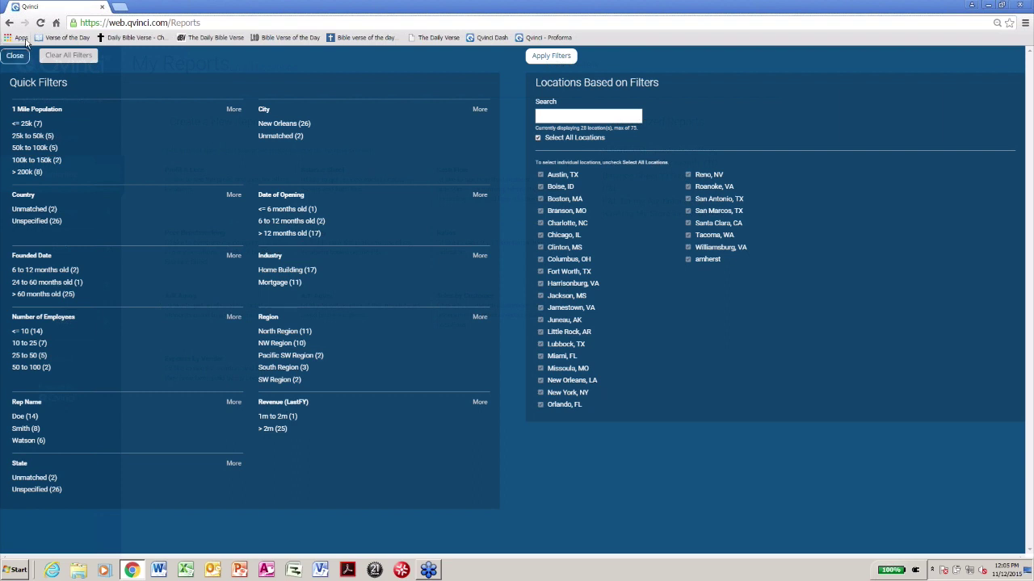
pyautogui.click(14, 55)
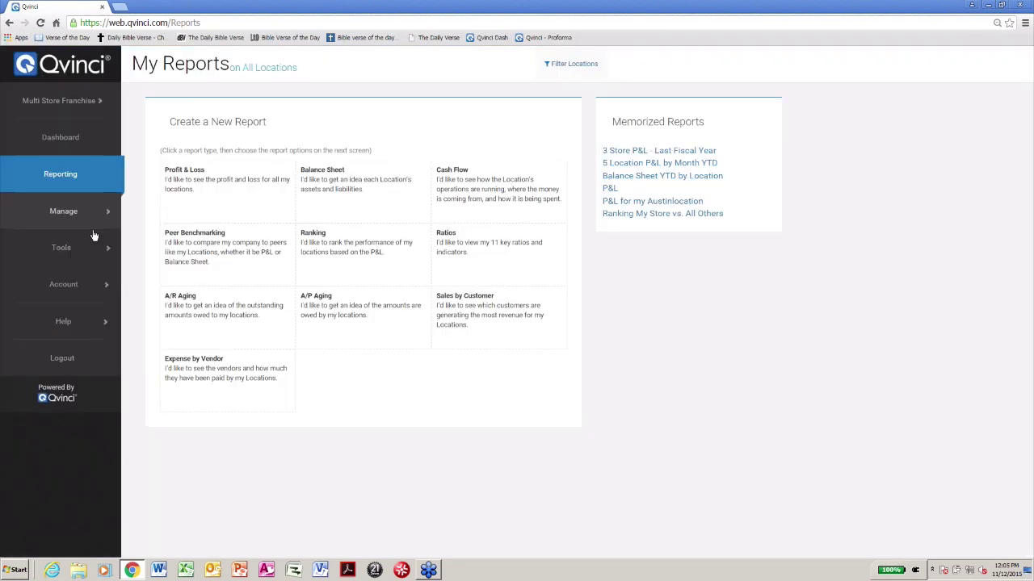
pyautogui.click(59, 142)
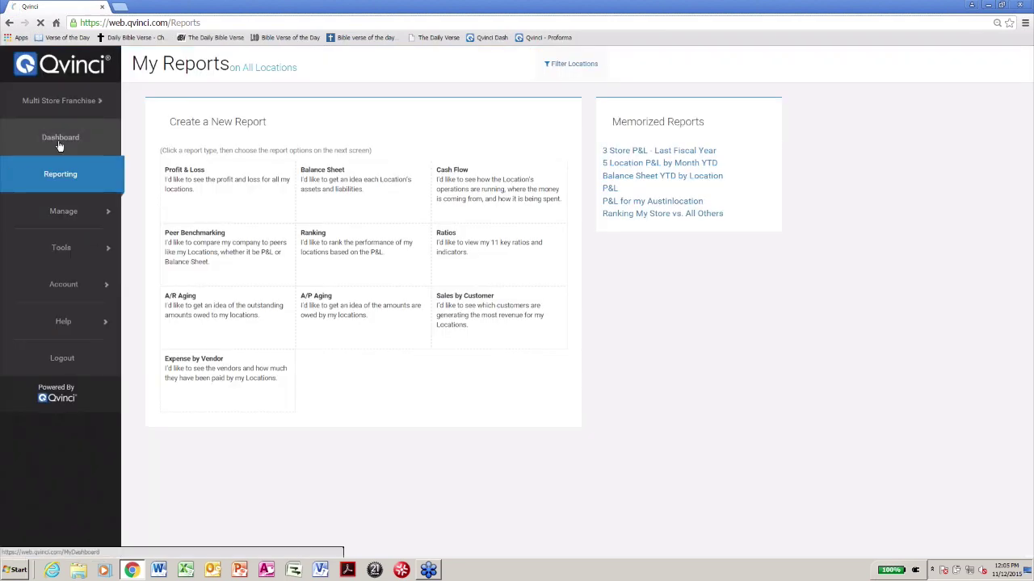